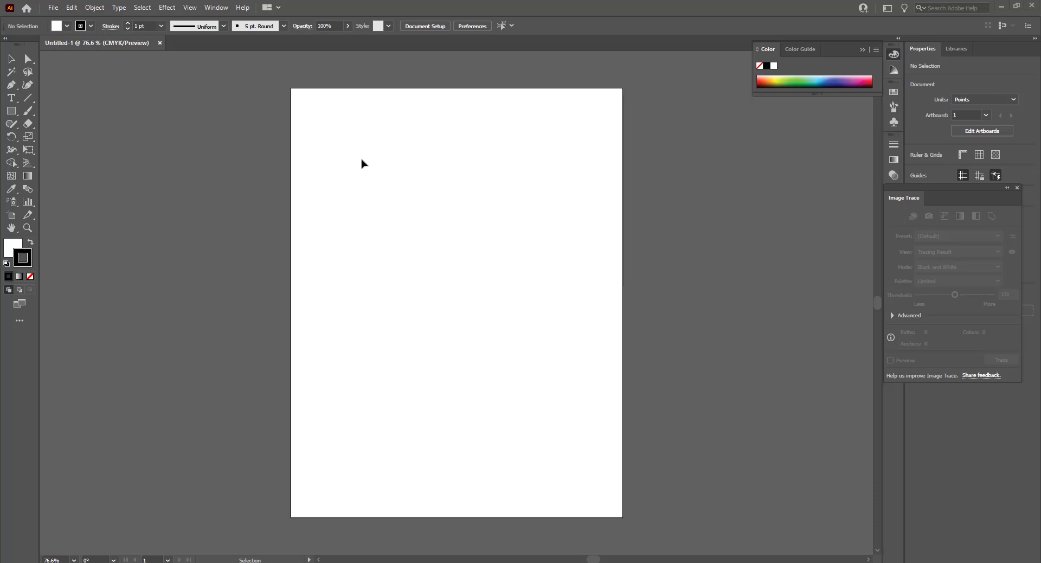
Paint a question-mark curve and a round dot beneath it with the 5 pt. Oval brush.
click(28, 110)
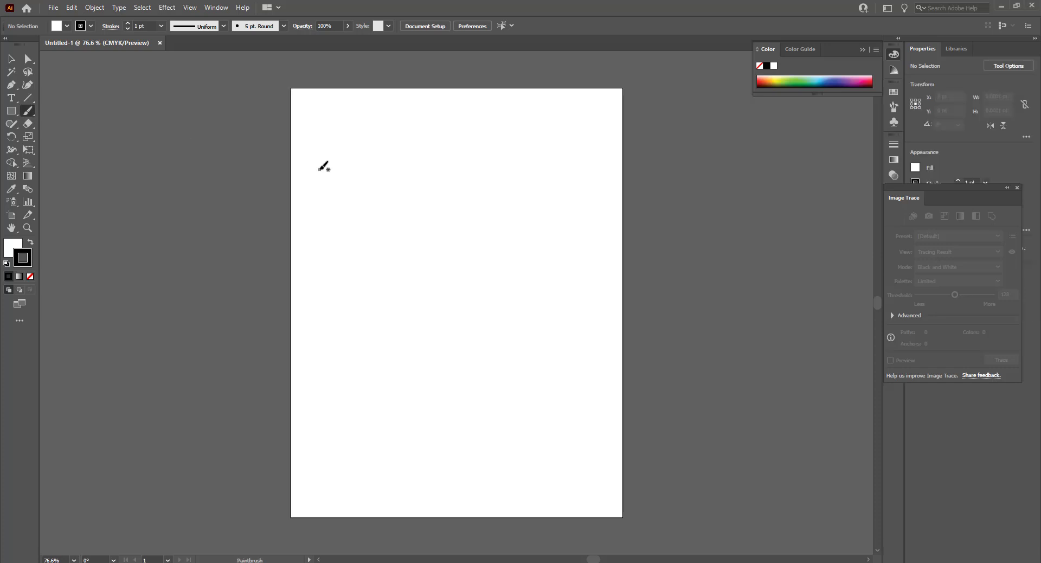
click(283, 26)
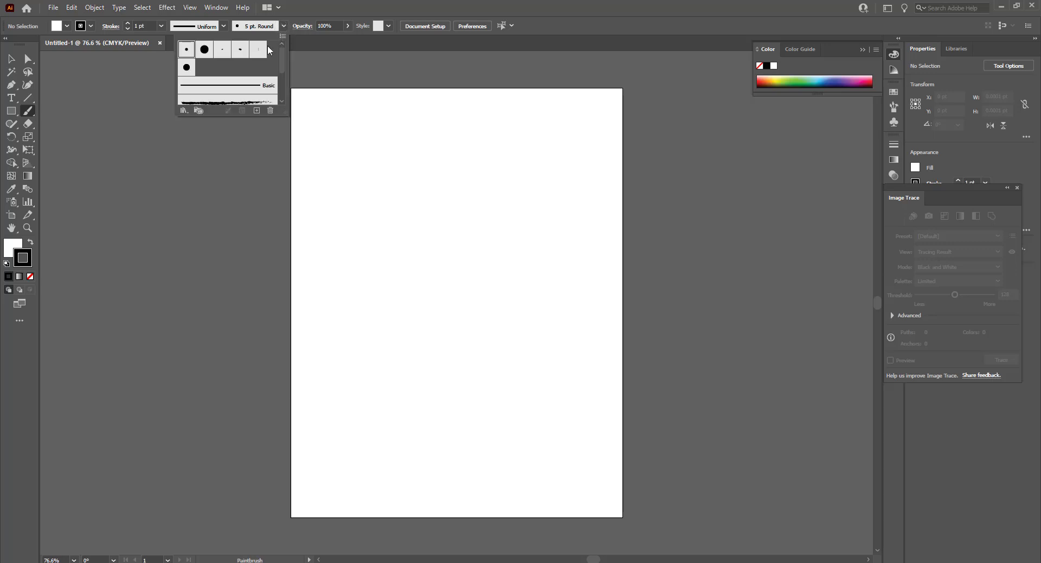
click(239, 50)
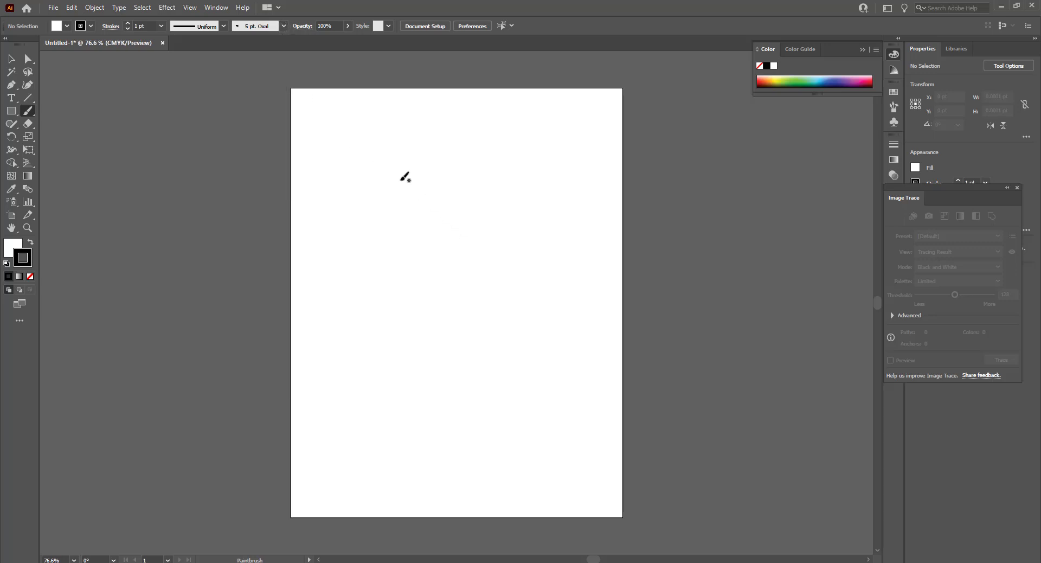
mouse_move(430, 250)
mouse_down()
mouse_move(420, 187)
mouse_move(475, 287)
mouse_move(460, 390)
mouse_move(420, 363)
mouse_move(422, 311)
mouse_move(473, 257)
mouse_move(486, 220)
mouse_move(465, 188)
mouse_move(450, 189)
mouse_move(434, 224)
mouse_move(447, 236)
mouse_up()
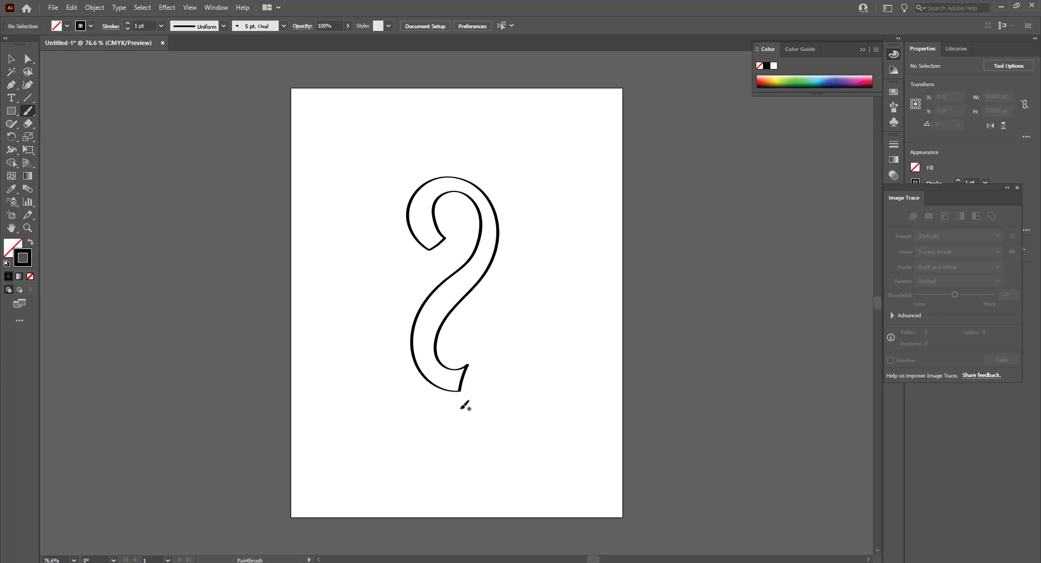
mouse_move(456, 405)
mouse_down()
mouse_move(477, 413)
mouse_move(458, 397)
mouse_up()
Fill the question mark's curved body with bright red from the Color Picker.
key(v)
click(491, 191)
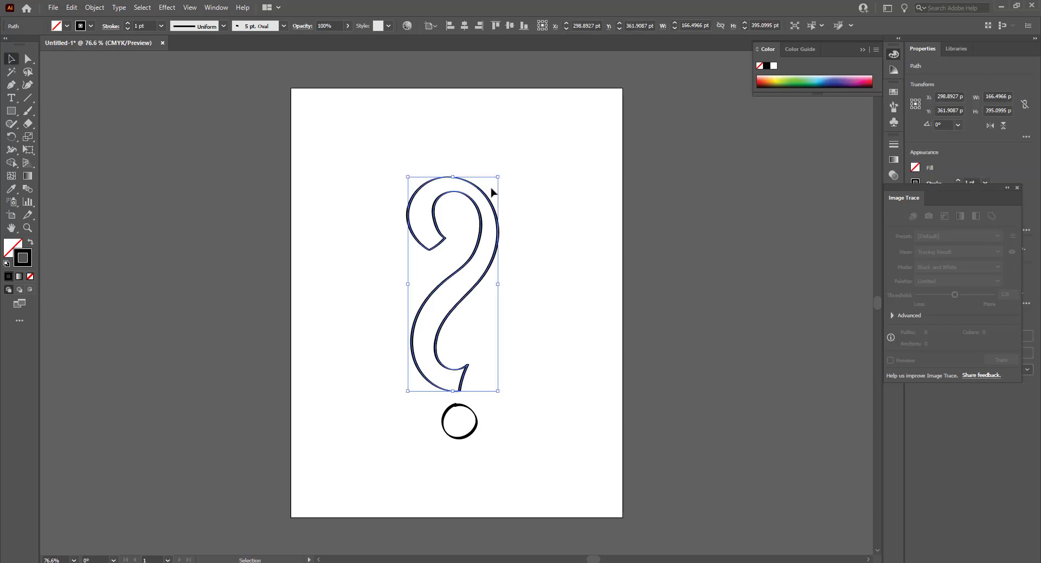
right_click(486, 210)
click(510, 315)
double_click(21, 249)
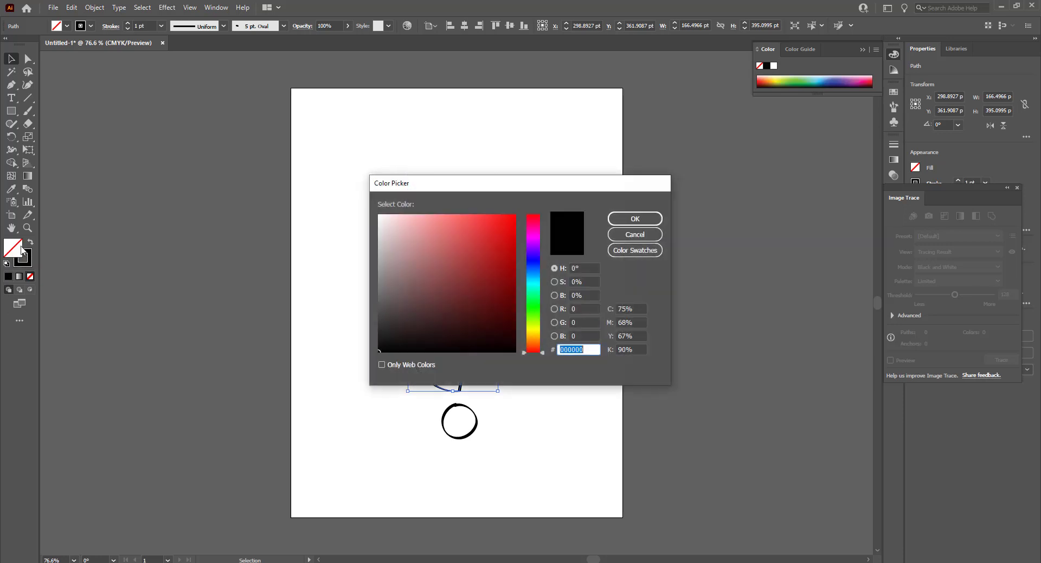
click(478, 227)
click(629, 219)
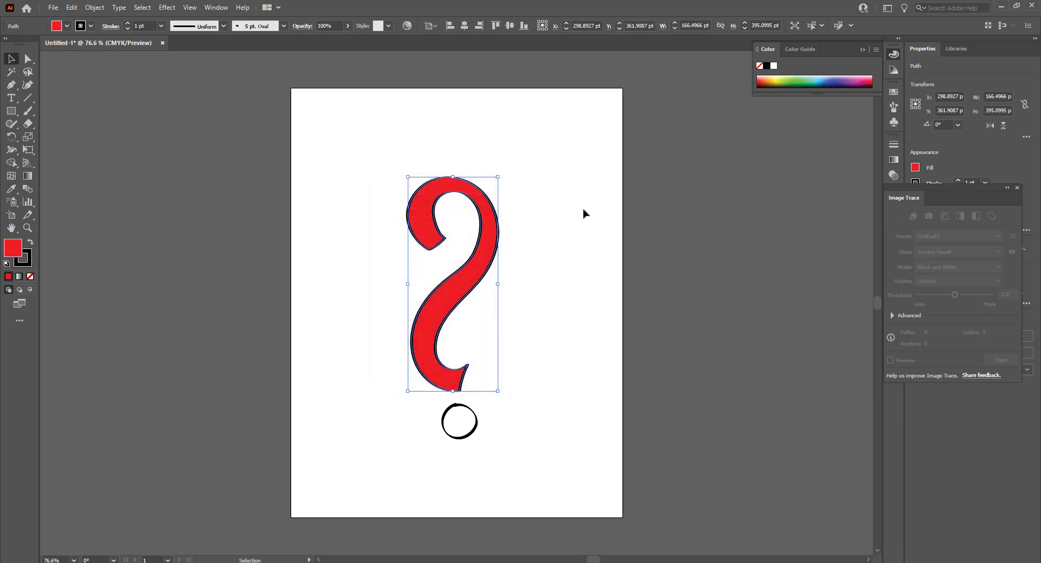
click(486, 383)
Fill the round dot with the same red, then deselect.
click(476, 419)
click(30, 276)
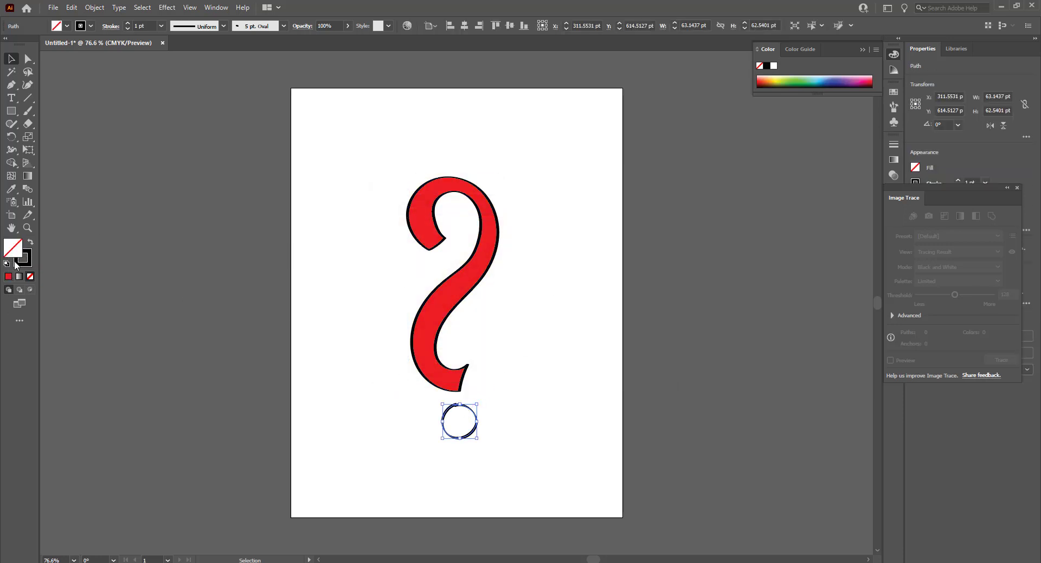
click(8, 276)
click(328, 190)
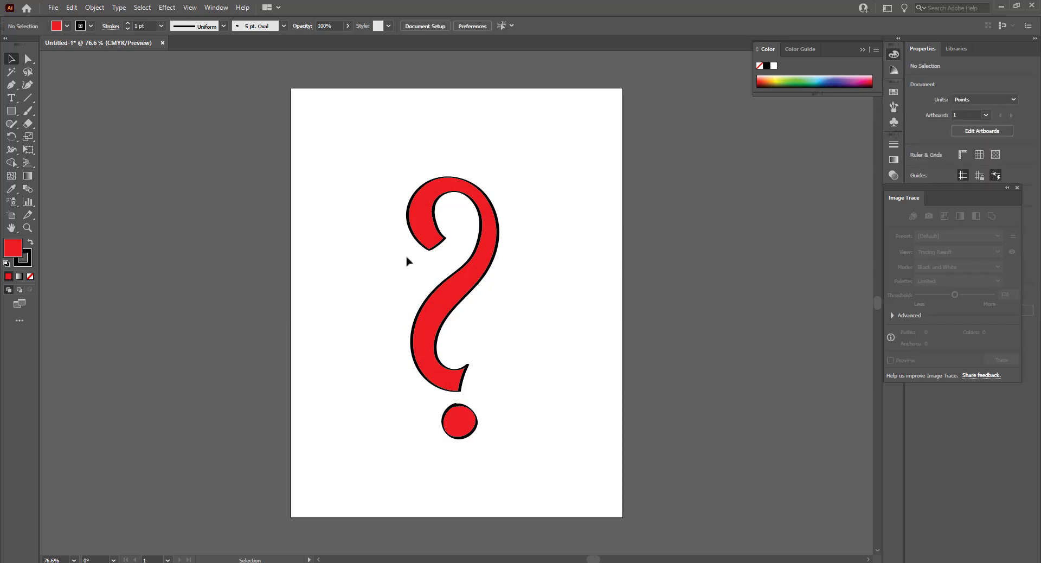
Add a new layer above Layer 1 and unlock Layer 1.
key(F6)
key(F7)
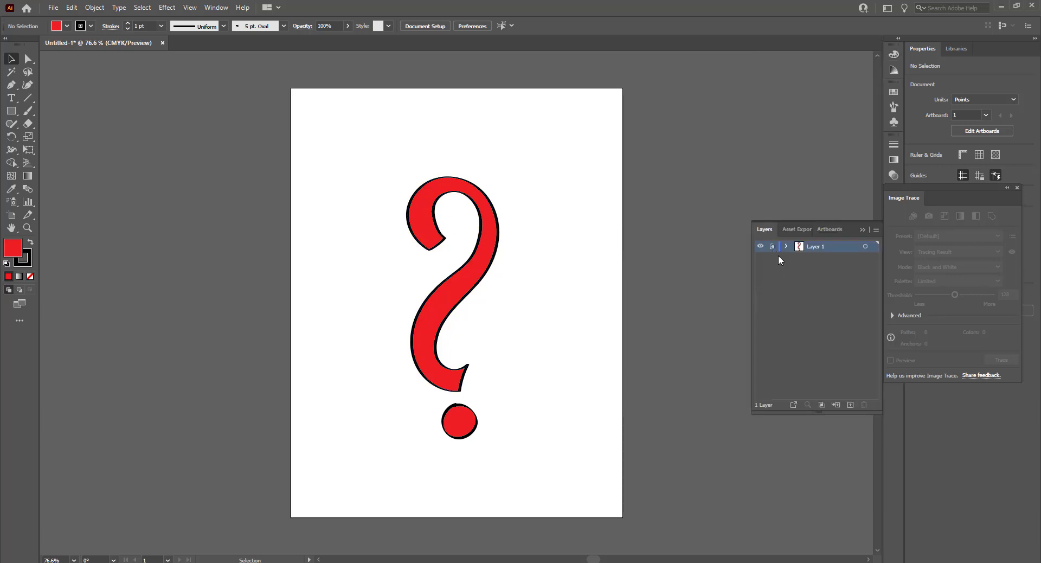
click(849, 404)
click(771, 259)
Bulge the question mark's upper curve outward with the Curvature tool, then relock Layer 1.
click(432, 187)
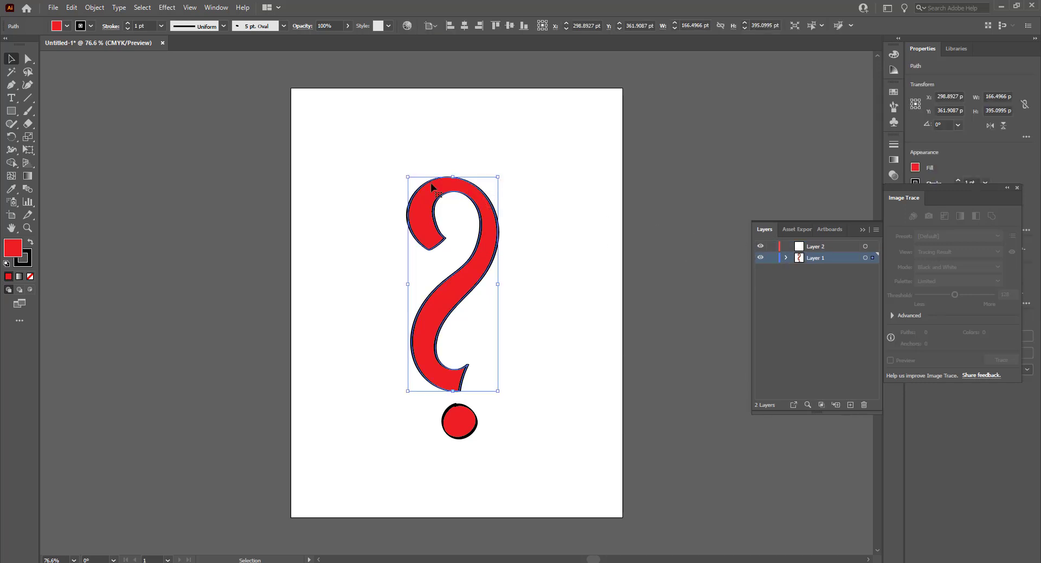
click(27, 84)
mouse_move(487, 189)
mouse_down()
mouse_move(491, 175)
mouse_move(428, 174)
mouse_up()
drag(498, 231, 505, 234)
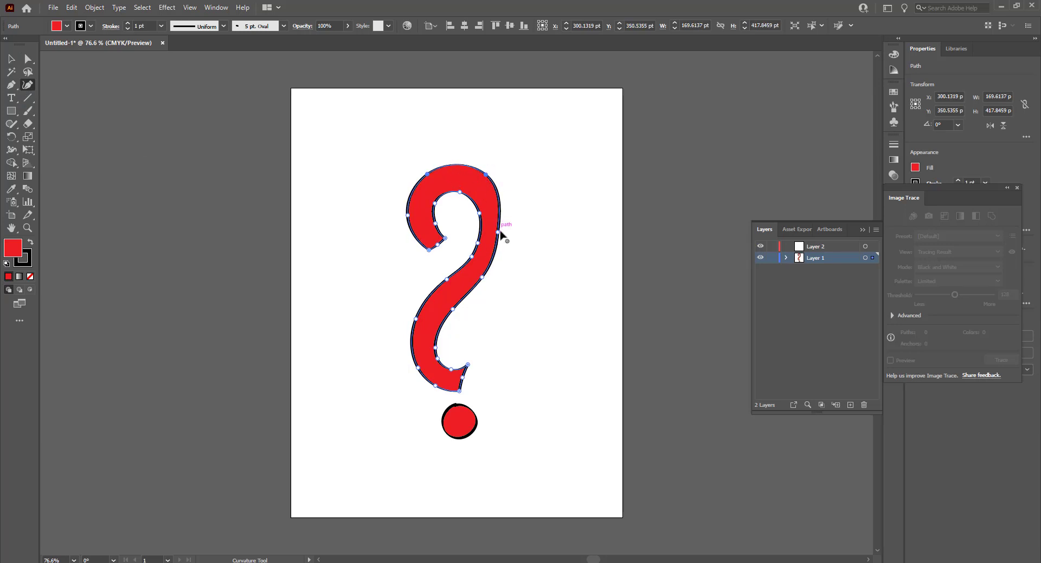
key(ctrl+2)
key(v)
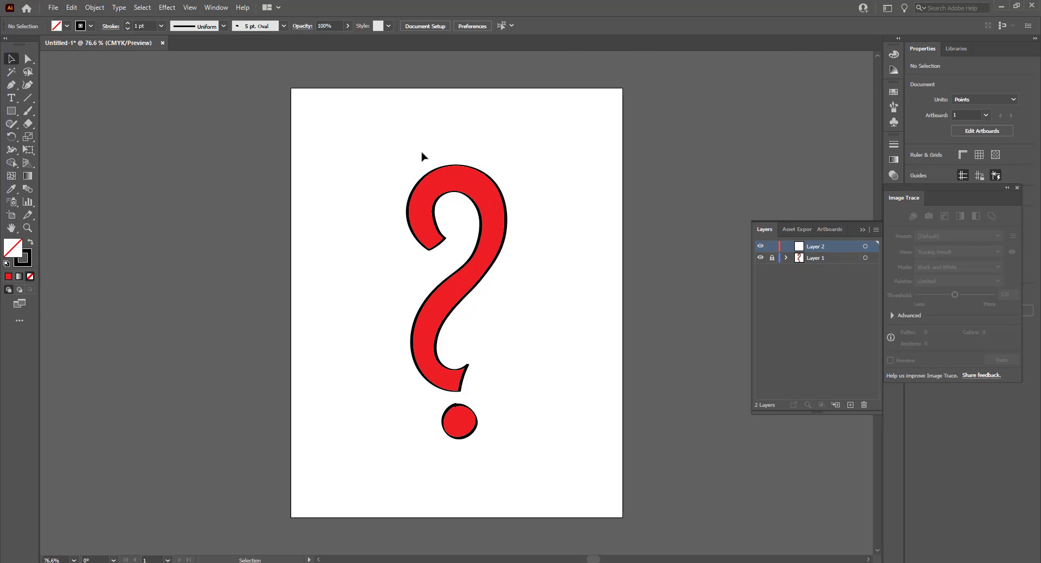
drag(11, 111, 41, 109)
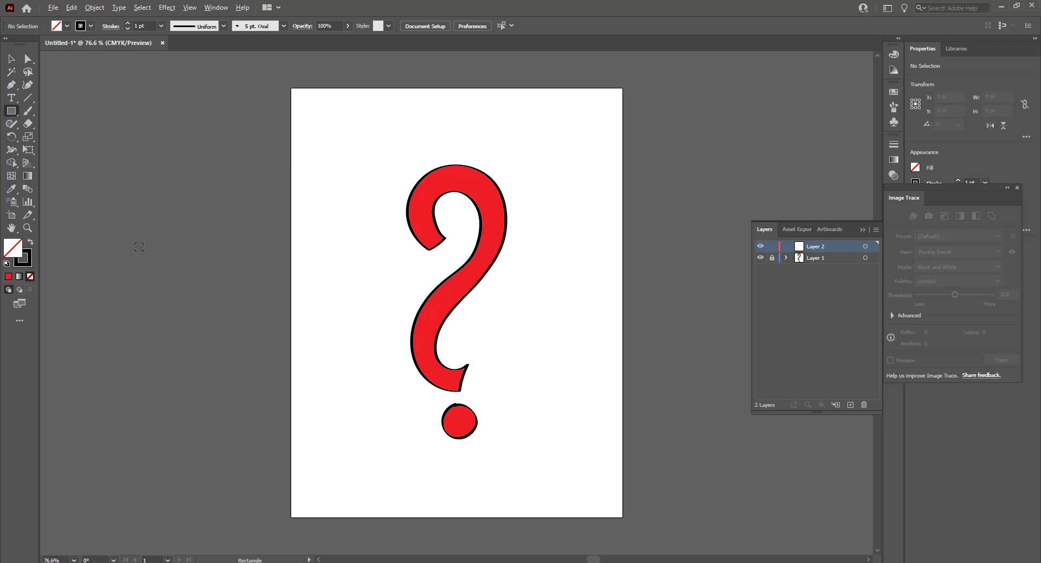
Create a 200 by 200 pt square left of the artboard.
drag(139, 247, 185, 288)
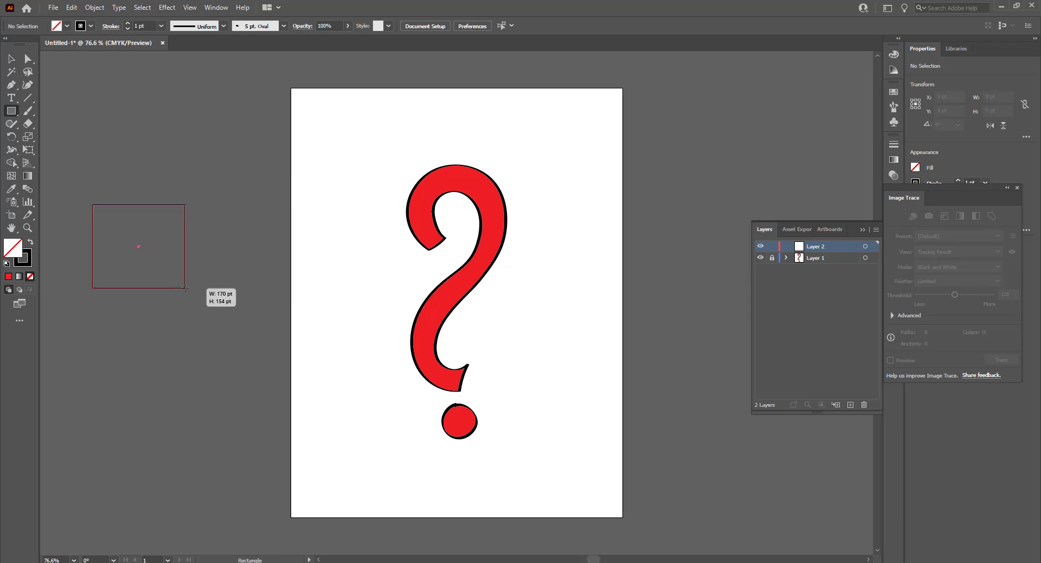
drag(185, 289, 174, 279)
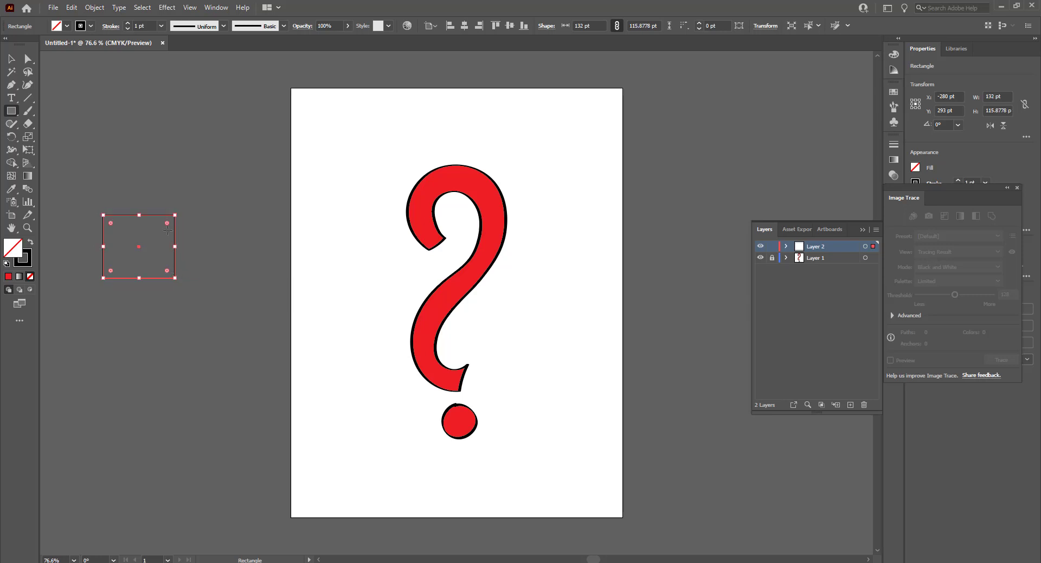
click(139, 249)
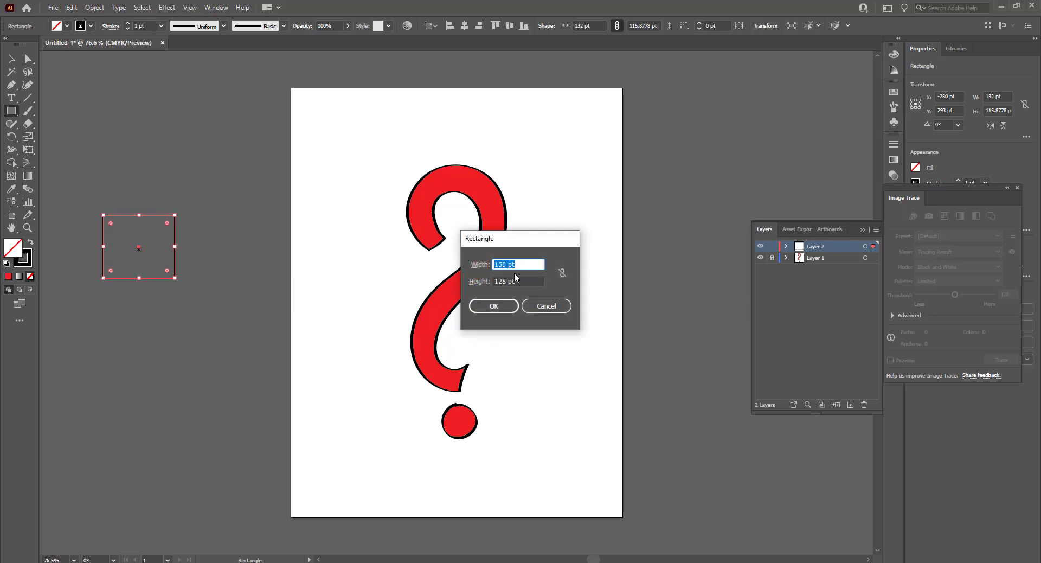
drag(504, 264, 492, 266)
key(BackSpace)
drag(507, 280, 488, 281)
key(BackSpace)
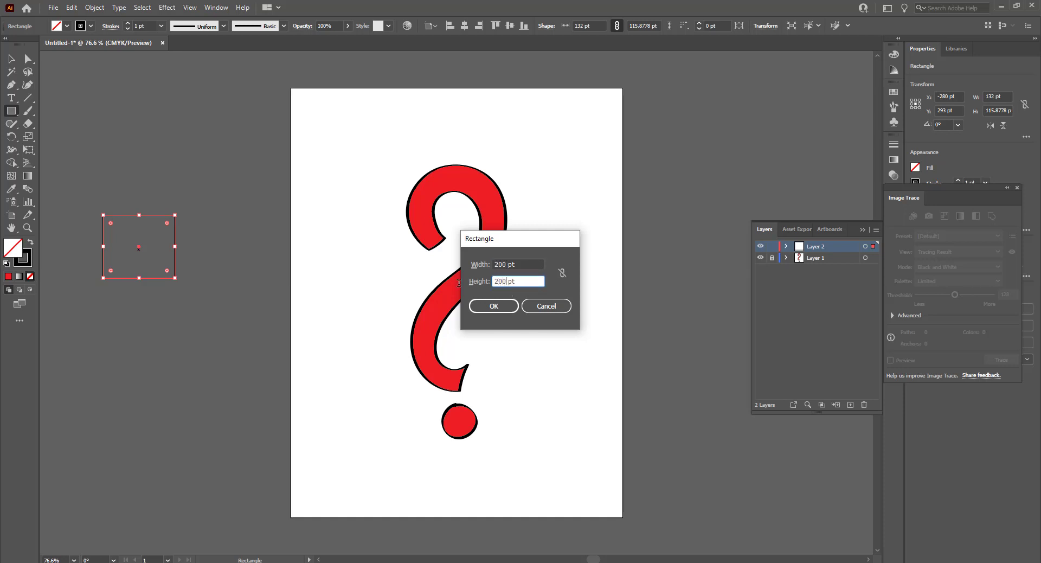
click(491, 305)
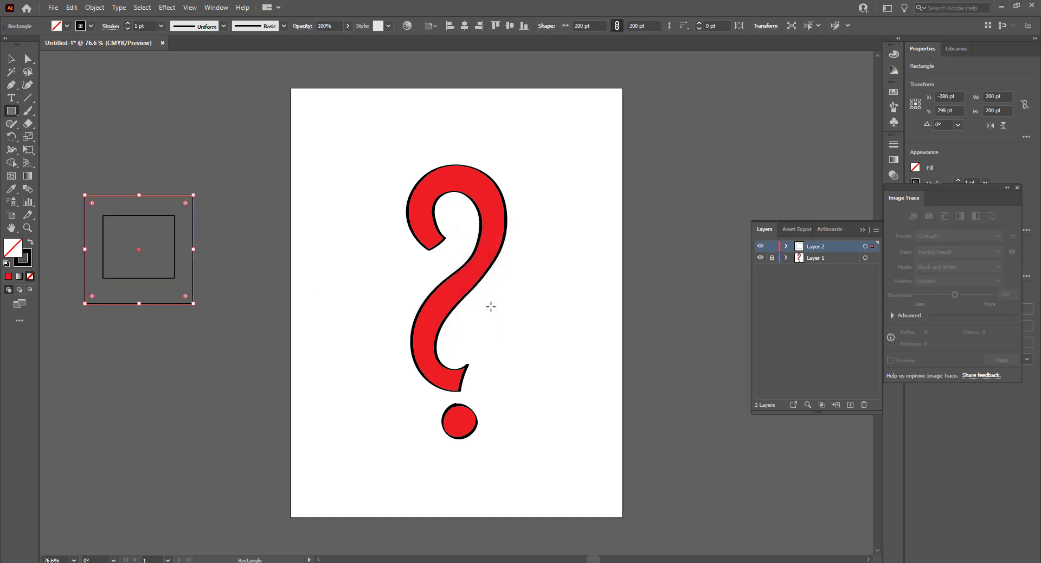
Delete the smaller first rectangle and move the square up and right.
click(11, 59)
click(163, 183)
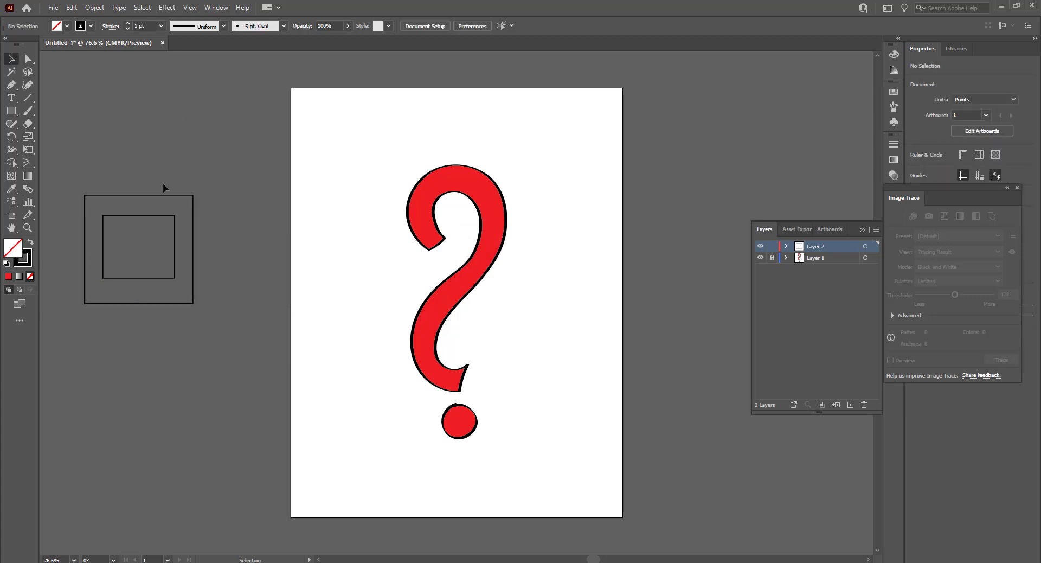
click(157, 216)
key(Delete)
drag(145, 195, 170, 96)
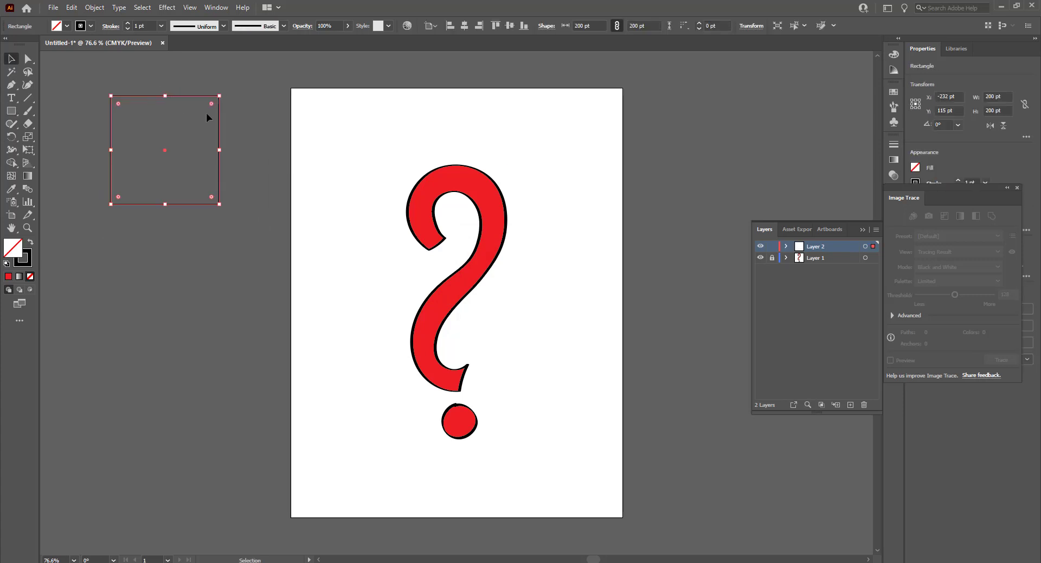
Fill the square red, set its stroke to None, and nudge it left and down.
click(9, 276)
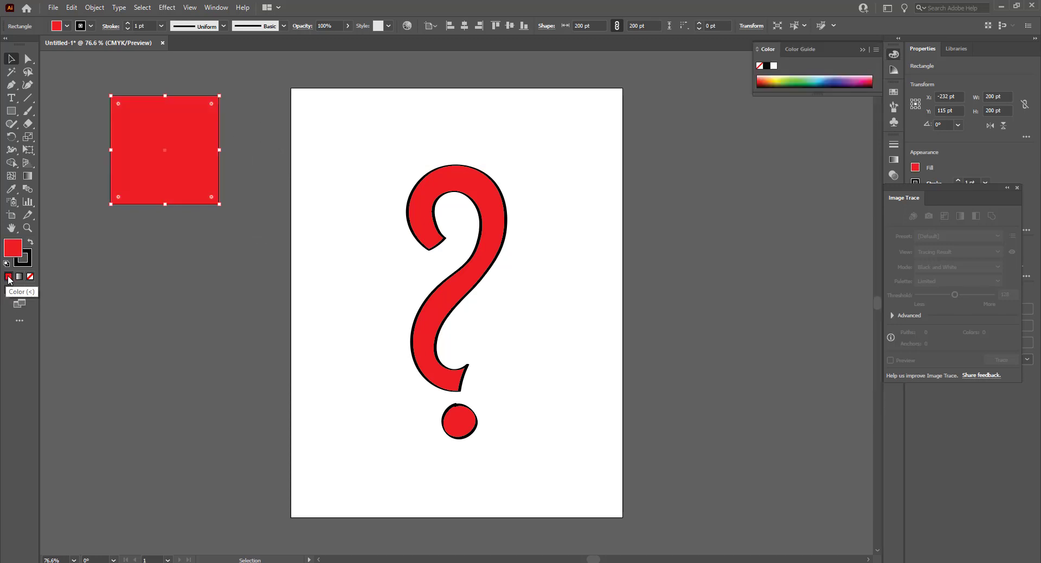
click(31, 267)
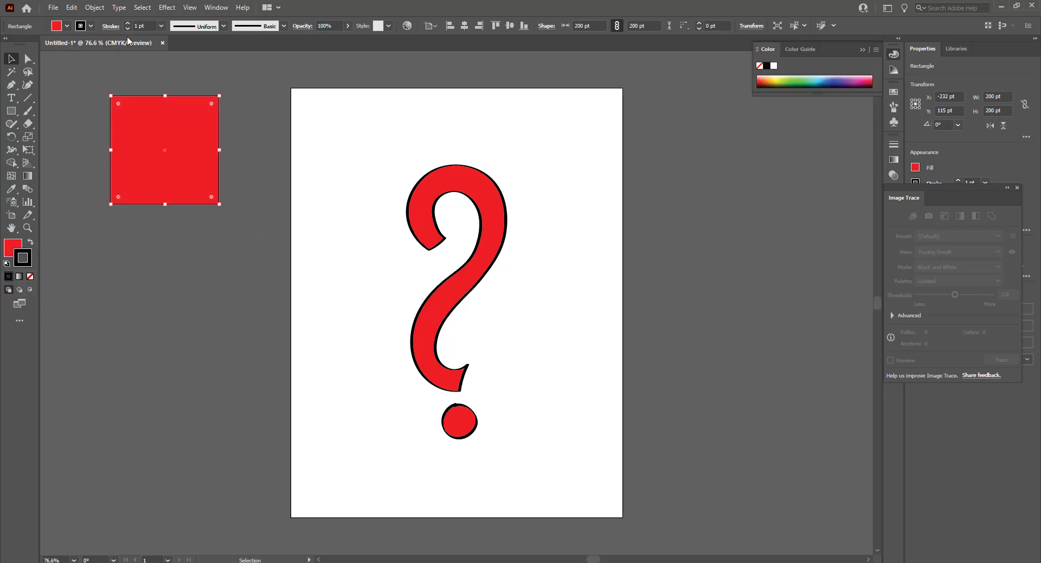
scroll(149, 25, up, 1)
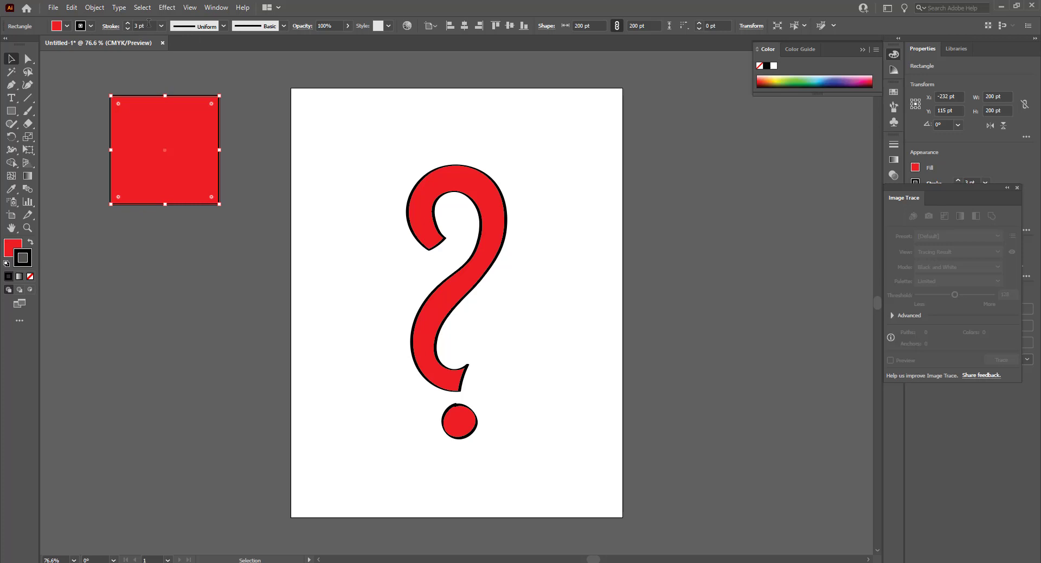
click(31, 276)
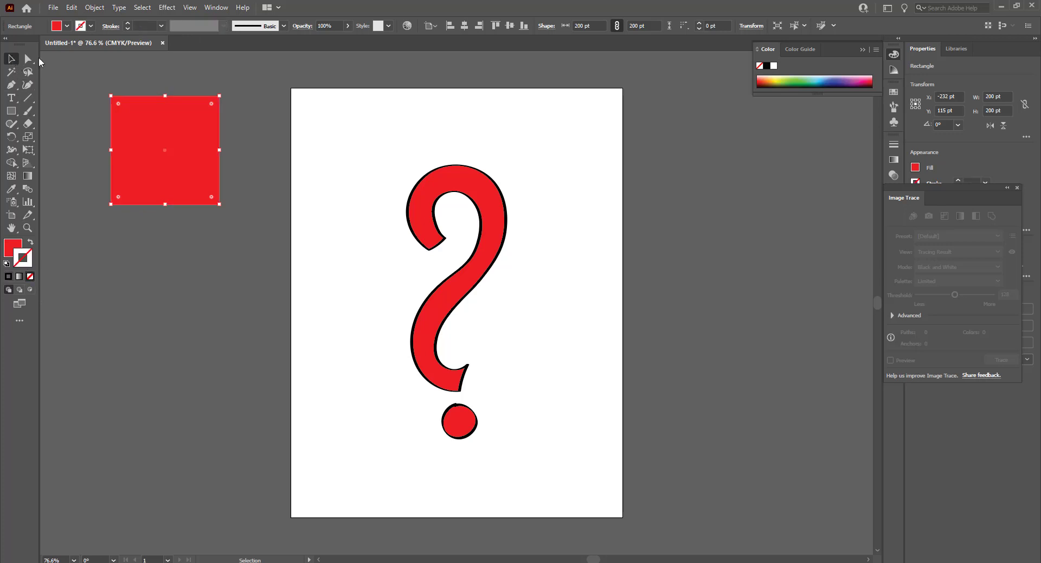
click(98, 84)
drag(202, 138, 161, 160)
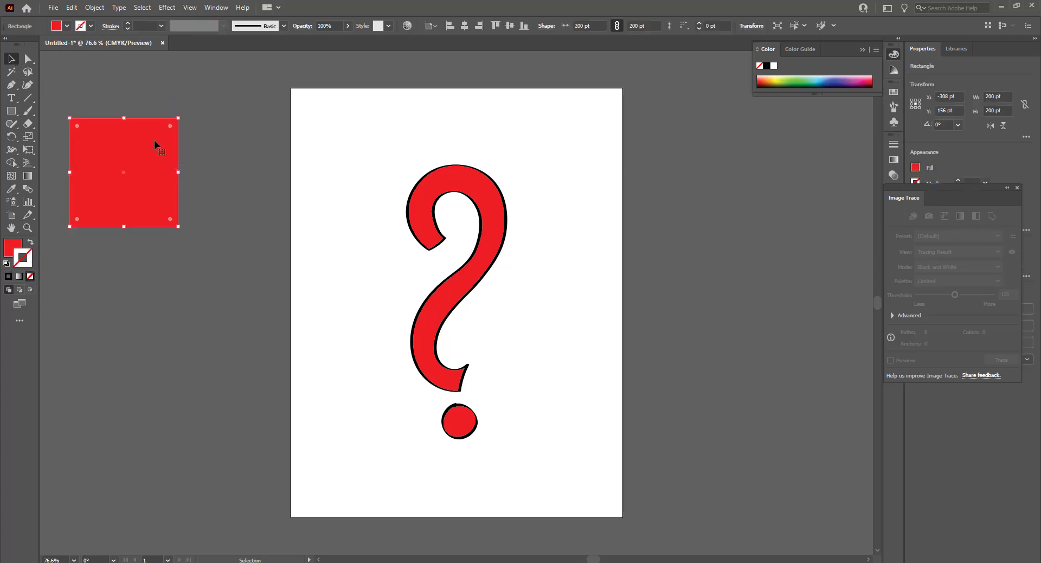
Move the question mark off the artboard to the upper right.
click(740, 227)
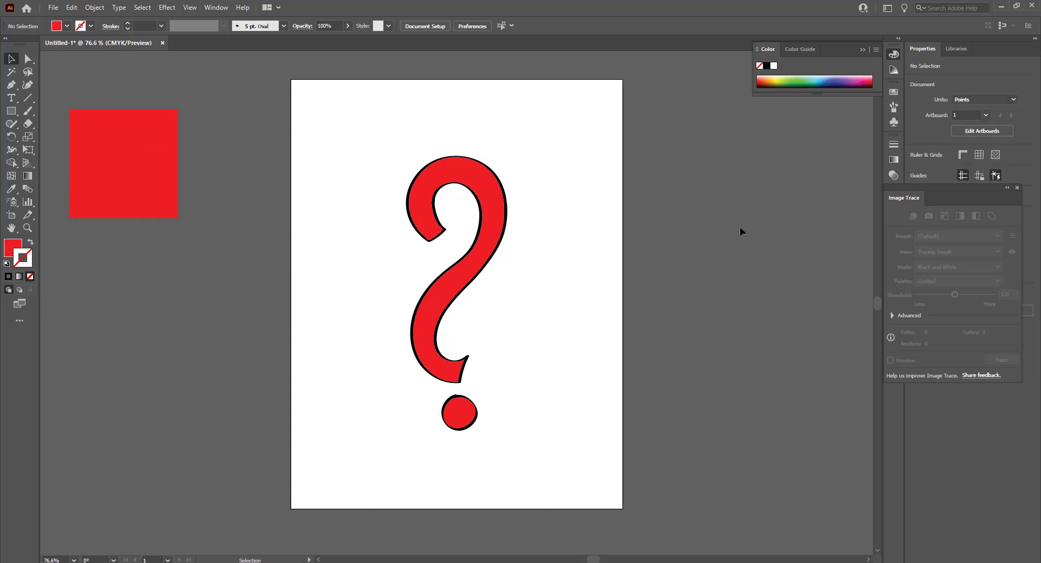
scroll(625, 279, up, 2)
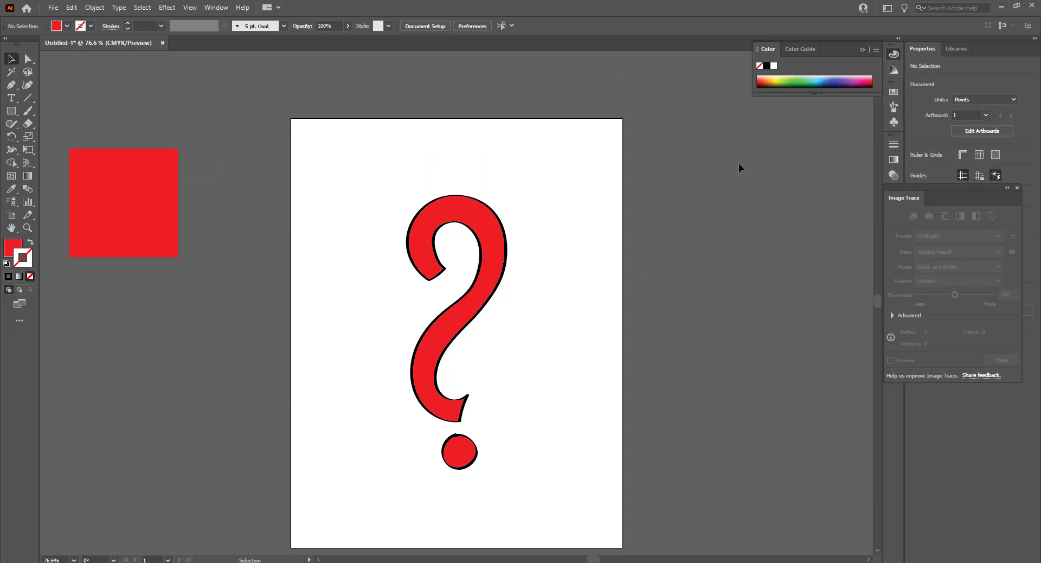
key(F7)
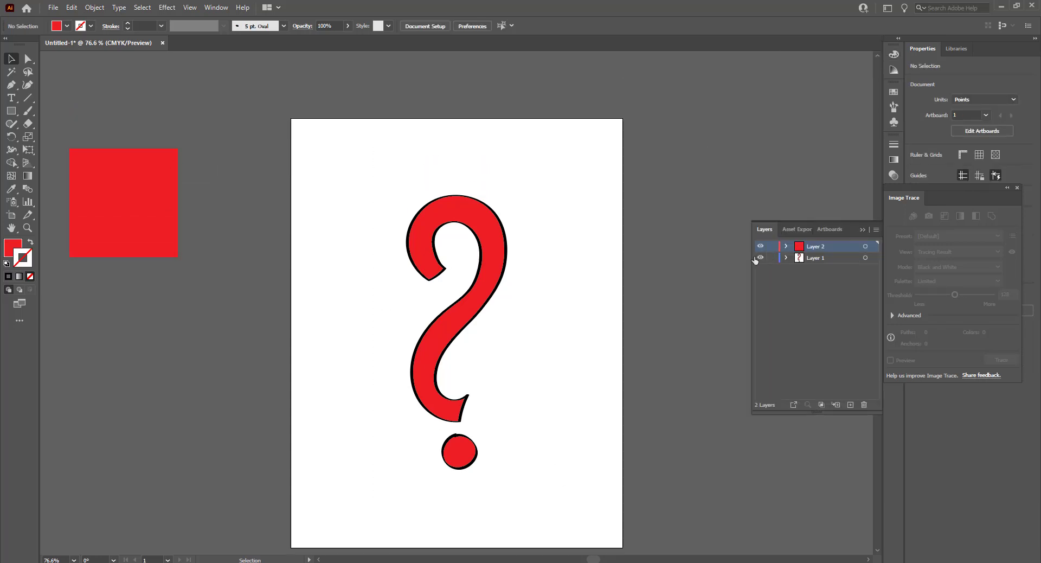
drag(349, 186, 534, 548)
mouse_move(466, 404)
mouse_down()
mouse_move(780, 248)
mouse_move(870, 92)
mouse_up()
click(704, 194)
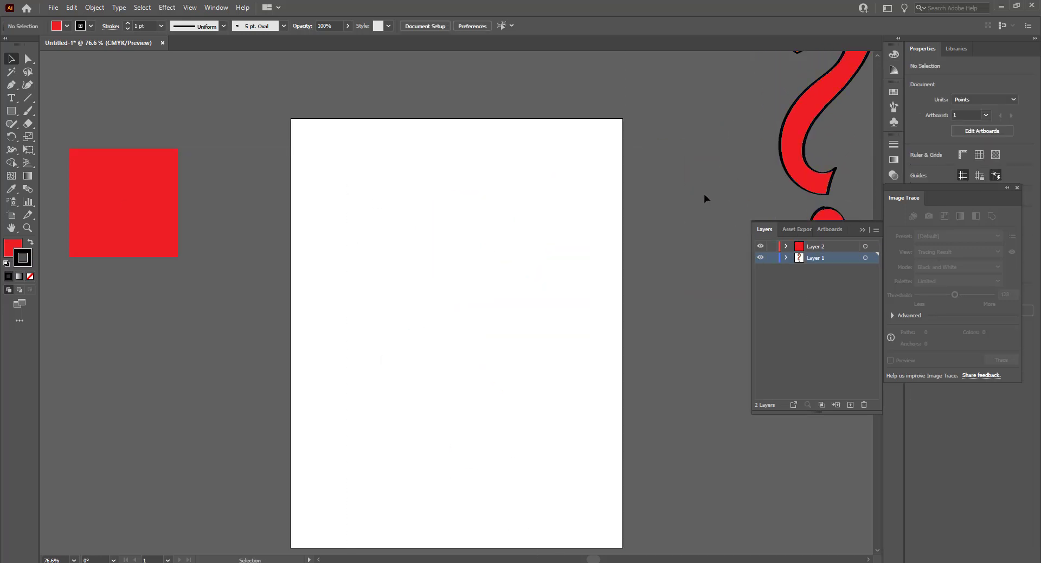
scroll(704, 194, up, 4)
scroll(726, 168, down, 2)
scroll(721, 162, up, 2)
scroll(717, 128, down, 3)
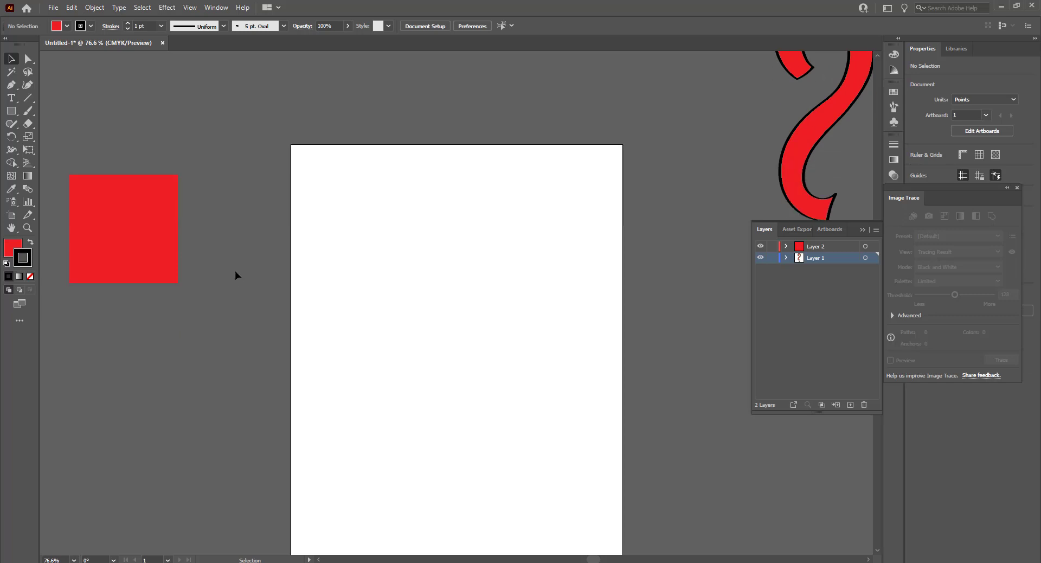
Alt-drag copies of the red square to the right to form a horizontal row.
click(172, 251)
drag(140, 241, 440, 240)
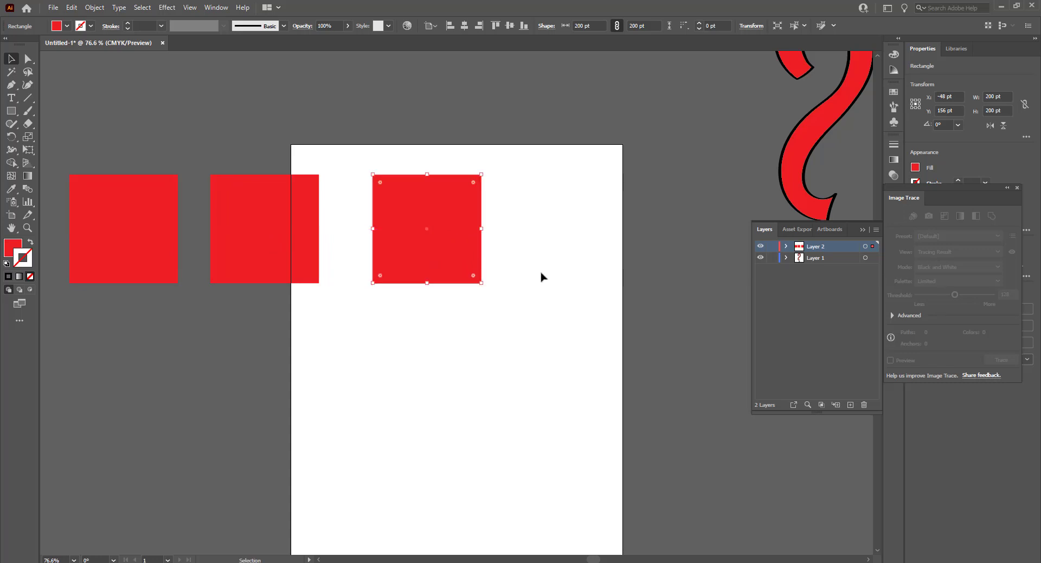
click(570, 280)
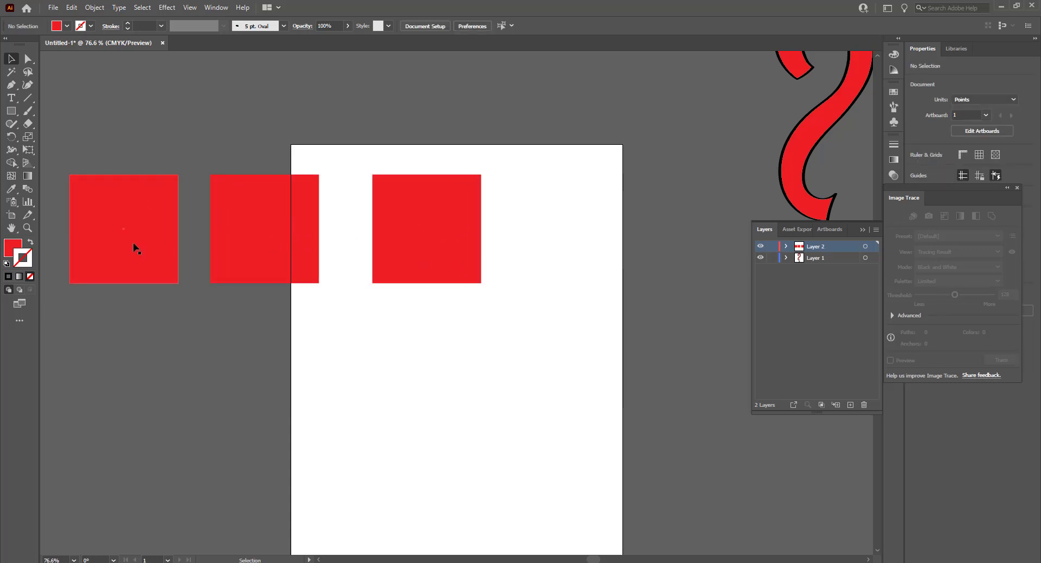
click(93, 214)
scroll(111, 208, down, 3)
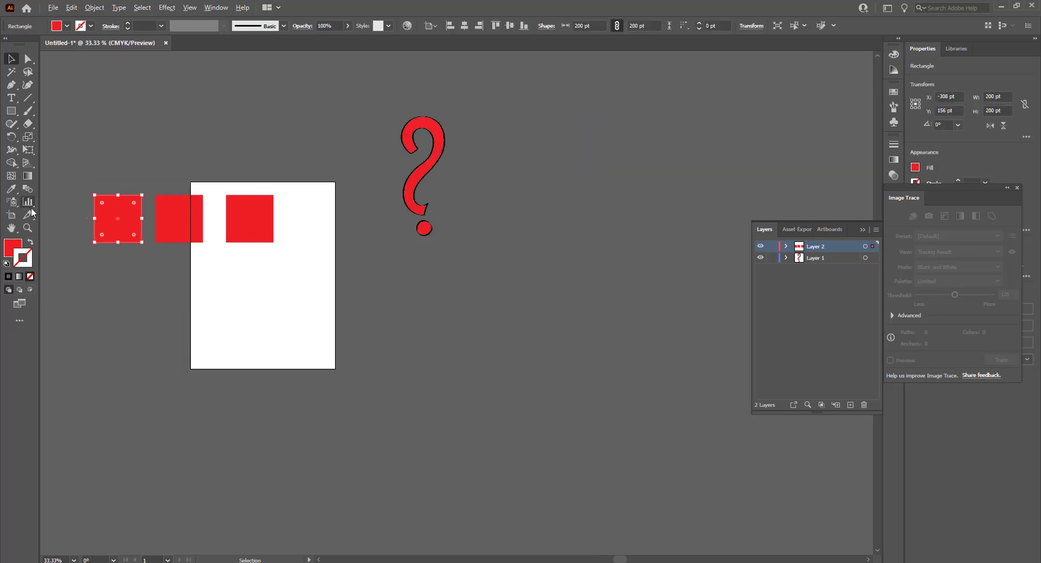
scroll(74, 222, up, 2)
scroll(74, 222, up, 5)
scroll(226, 205, up, 1)
click(280, 103)
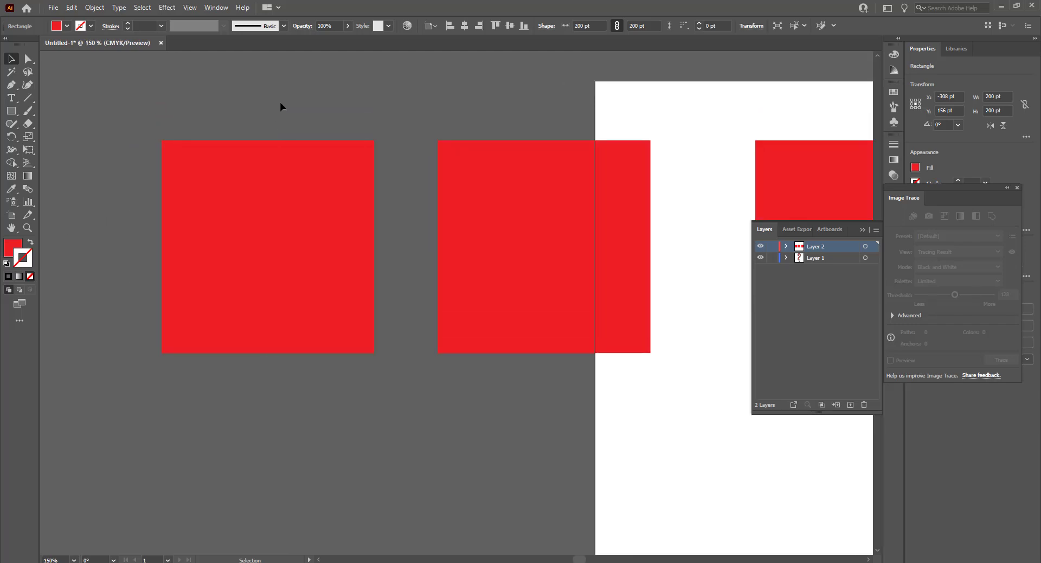
click(278, 247)
click(213, 135)
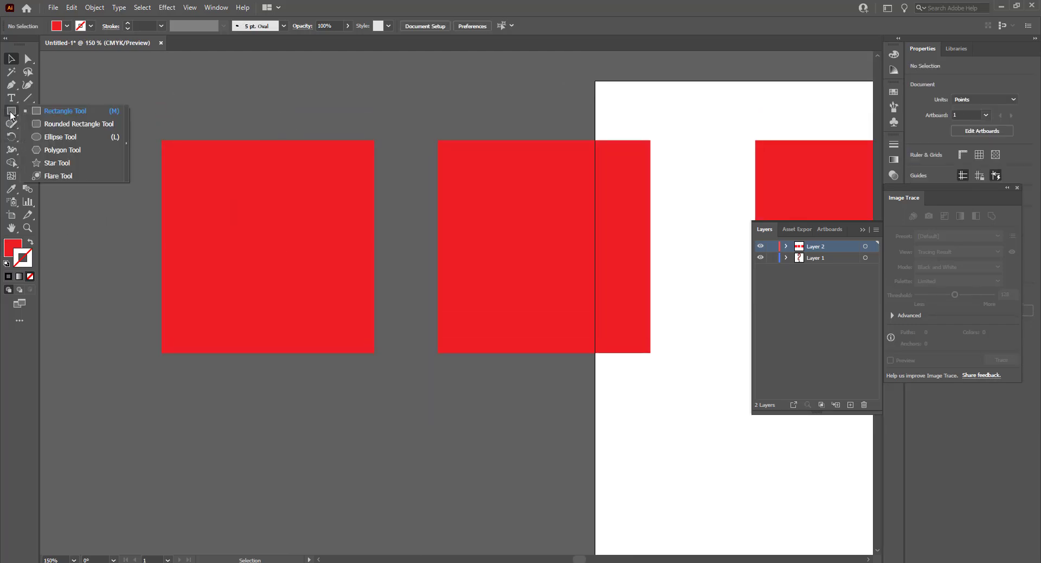
Draw a small 24 pt circle near the left square's top-left and make it white.
drag(11, 111, 35, 132)
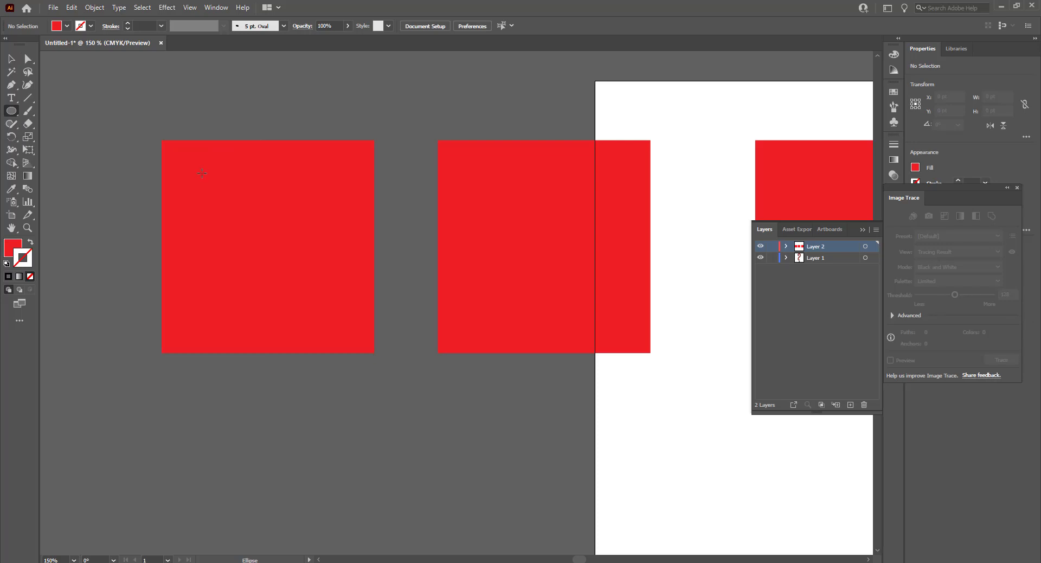
drag(202, 173, 214, 183)
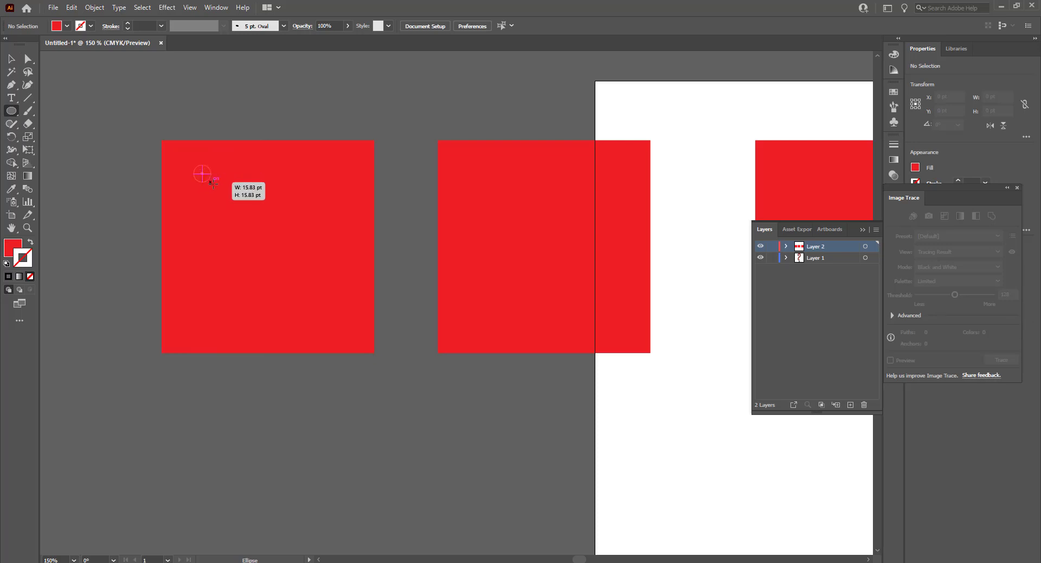
drag(214, 184, 216, 186)
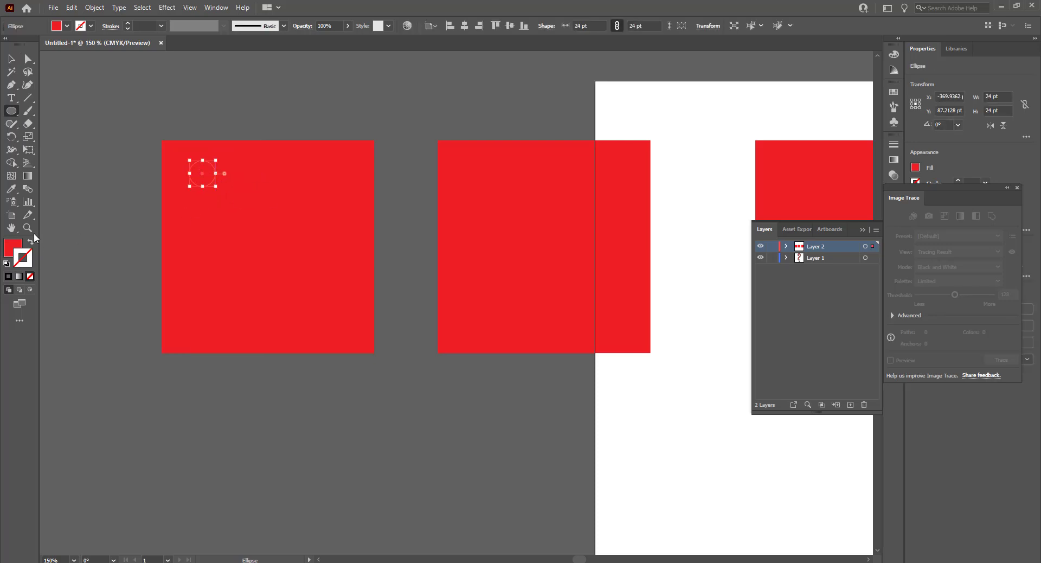
click(11, 189)
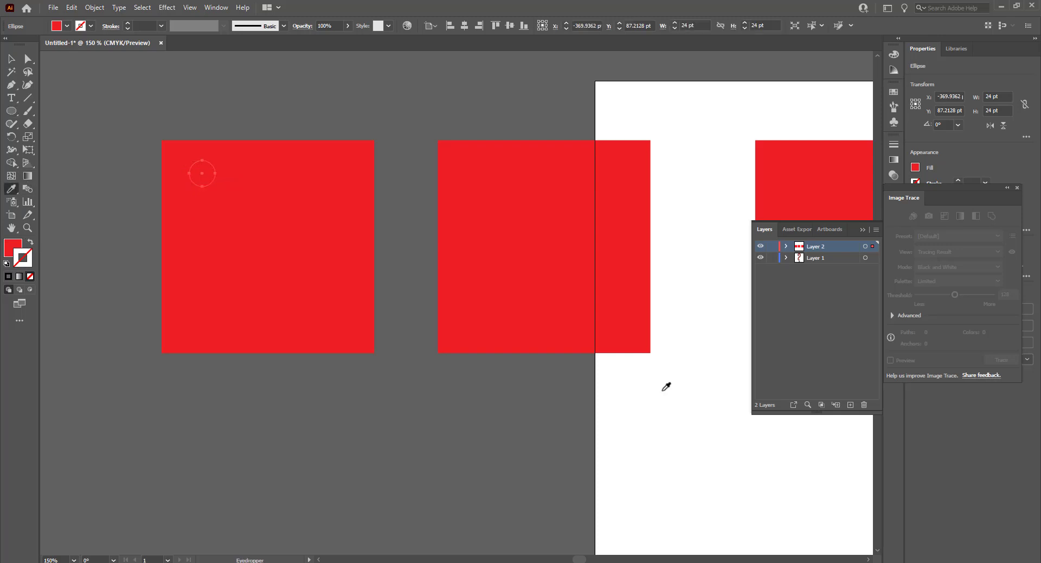
click(662, 391)
Copy the white circle twice to the right and distribute the three evenly.
click(10, 59)
click(257, 86)
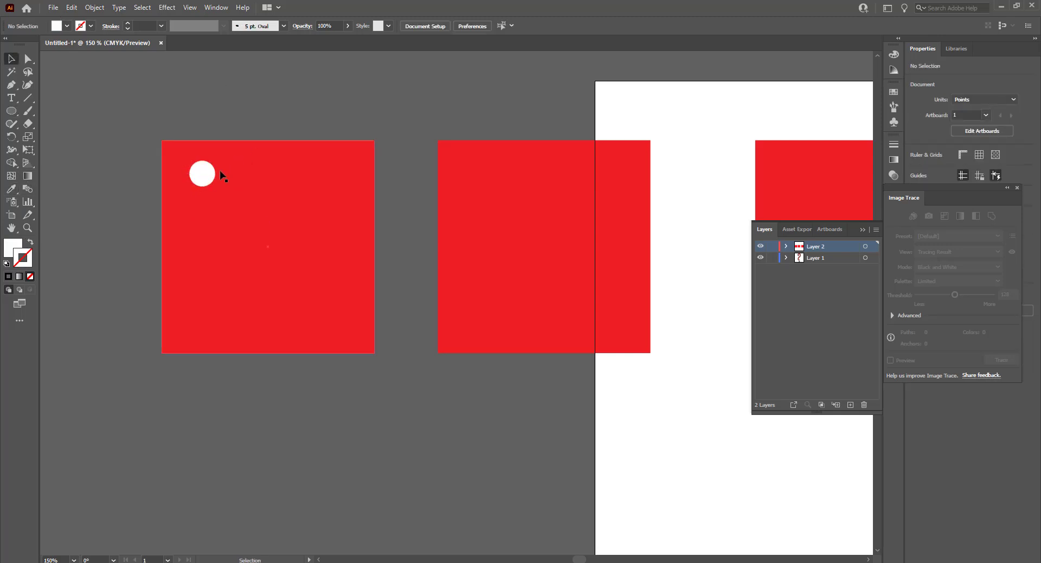
mouse_move(210, 174)
mouse_down()
mouse_move(209, 187)
mouse_move(248, 180)
mouse_up()
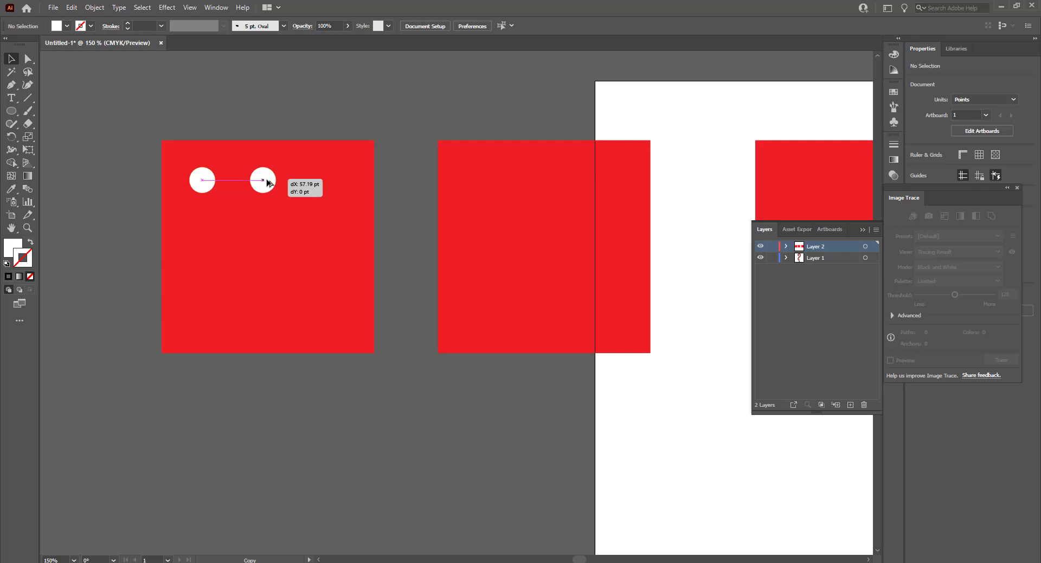
drag(250, 182, 334, 183)
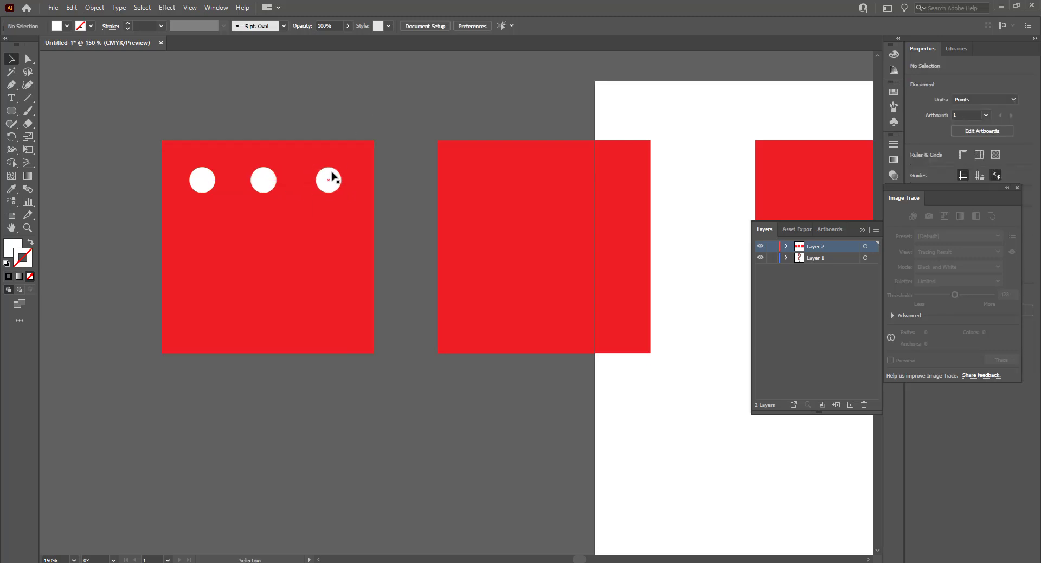
shift+click(263, 180)
shift+click(202, 180)
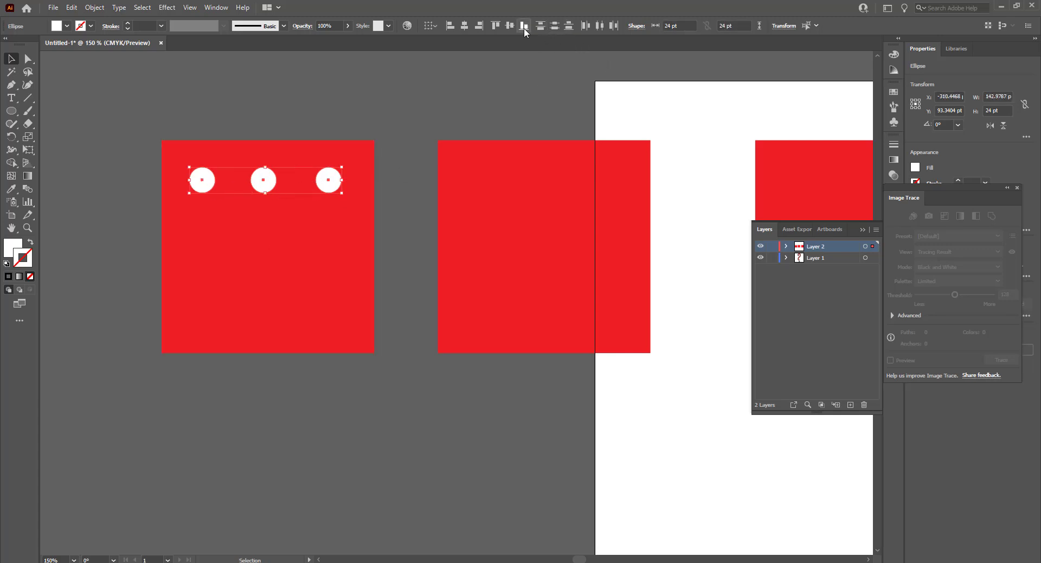
click(599, 31)
Copy the row of three circles down near the square's bottom as a second row.
drag(332, 183, 334, 288)
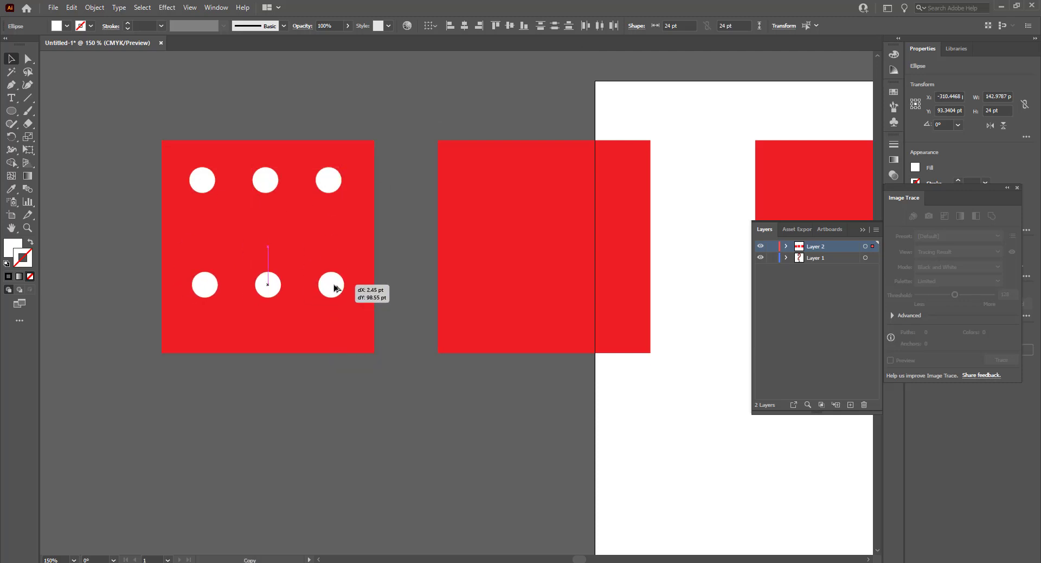
drag(335, 288, 335, 297)
click(369, 214)
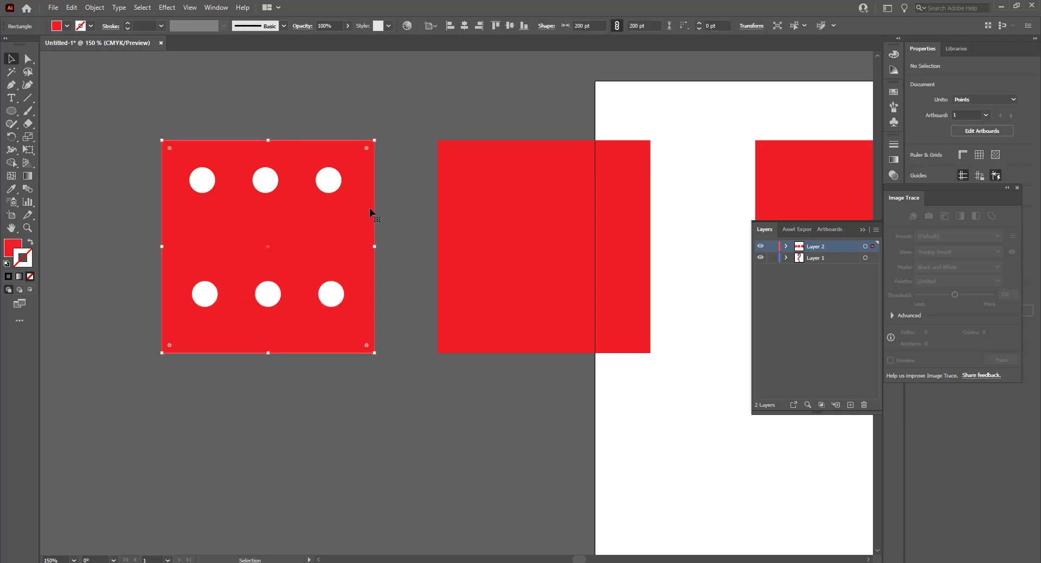
key(ctrl+shift+a)
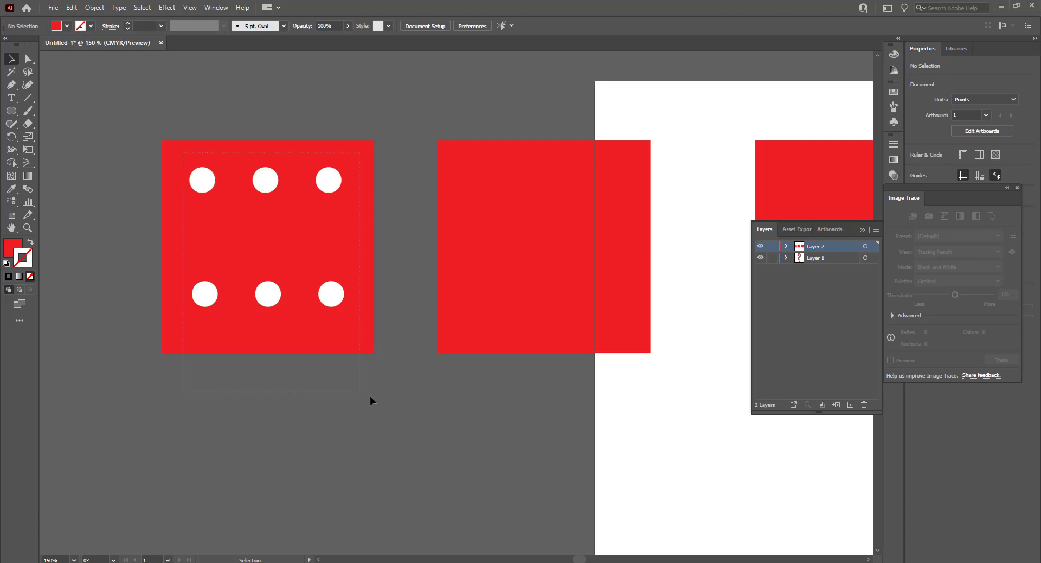
drag(370, 396, 379, 394)
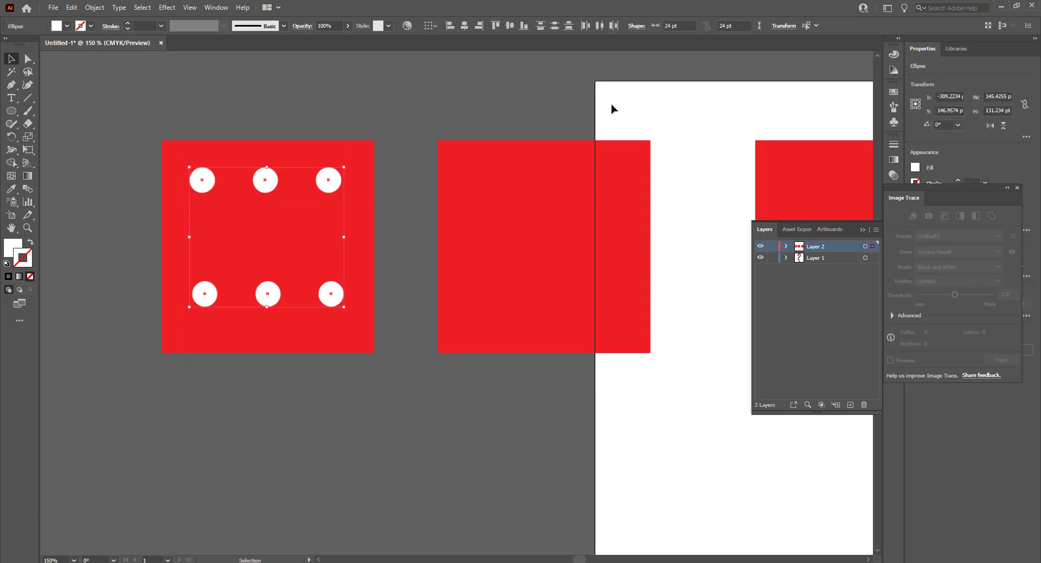
click(377, 107)
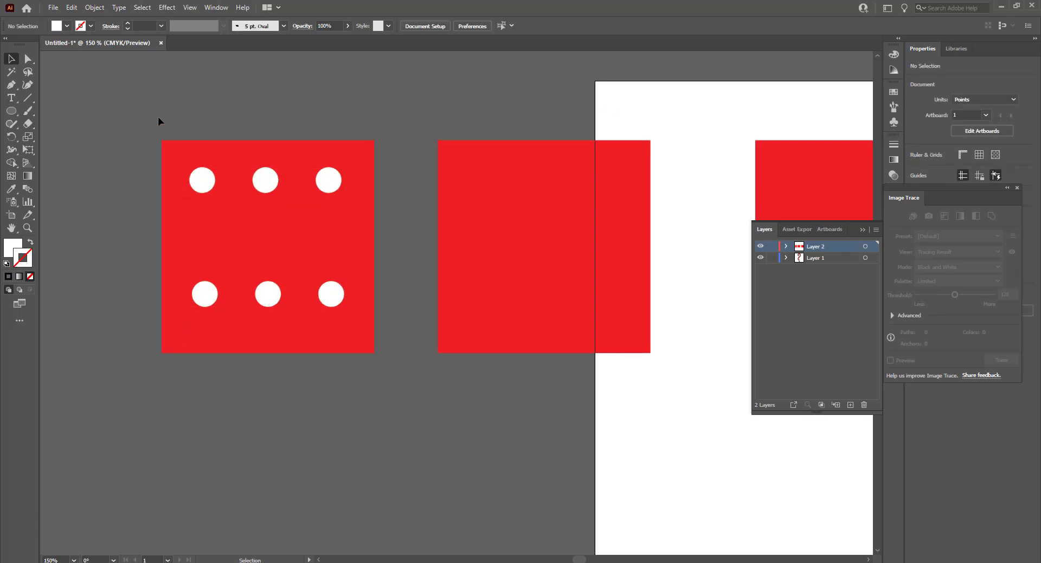
key(a)
key(ctrl+a)
key(v)
Select the square with all six circles, try Vertical Align Center, then undo it.
click(165, 144)
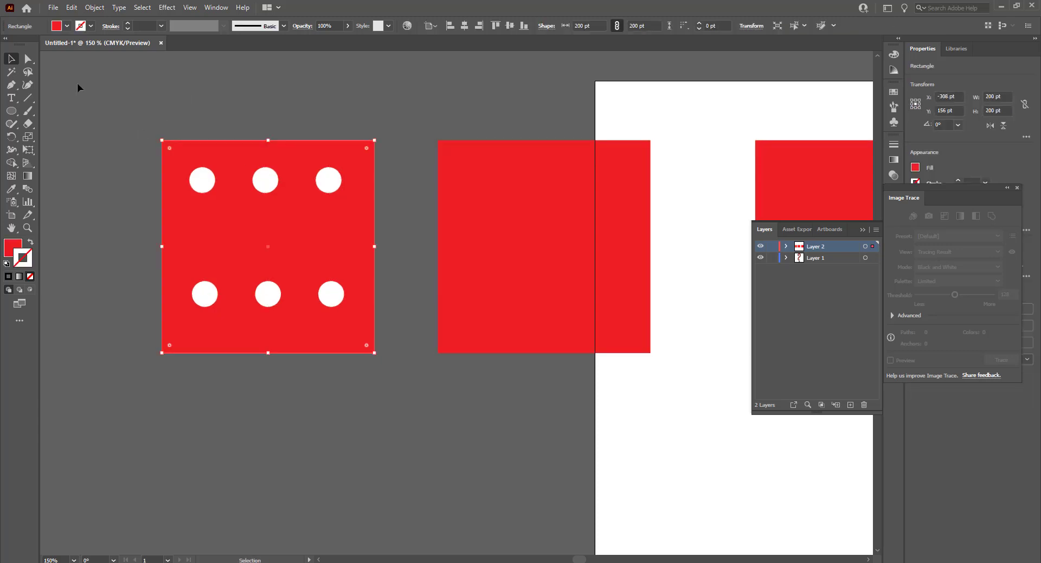
click(225, 93)
click(173, 157)
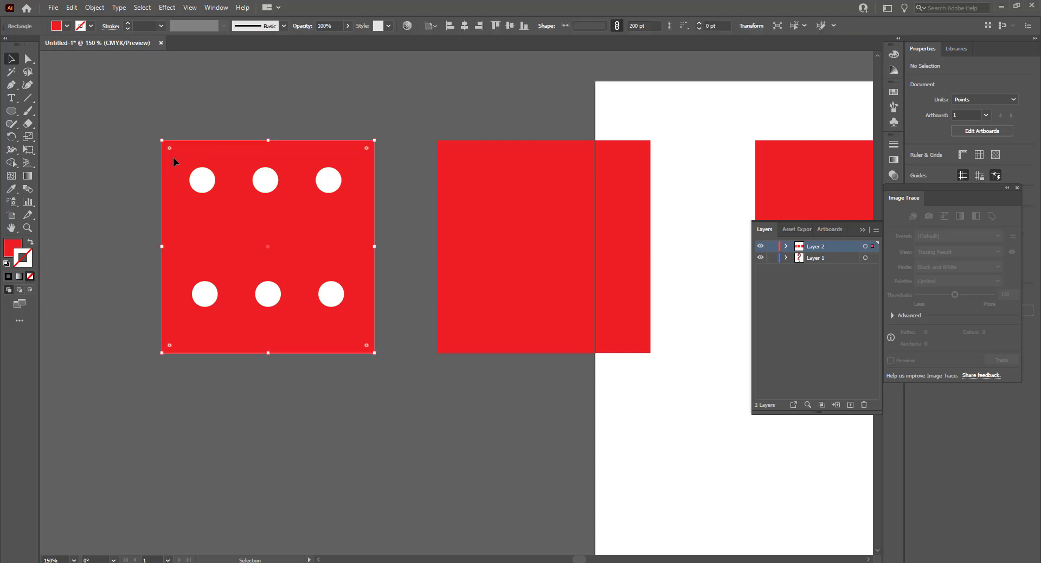
click(360, 97)
mouse_move(172, 171)
mouse_down()
mouse_move(174, 182)
mouse_move(174, 165)
mouse_up()
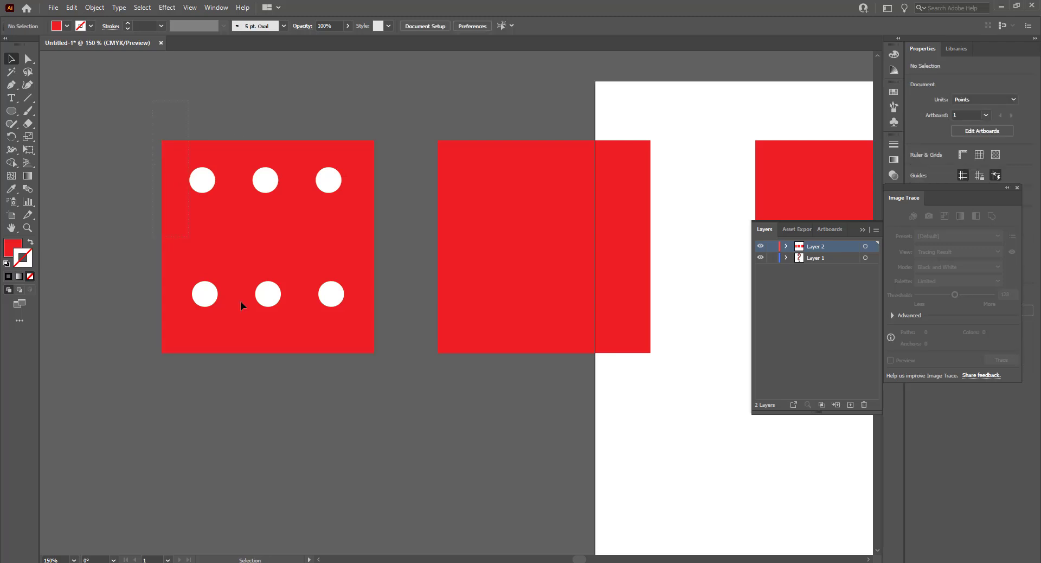
drag(281, 99, 365, 367)
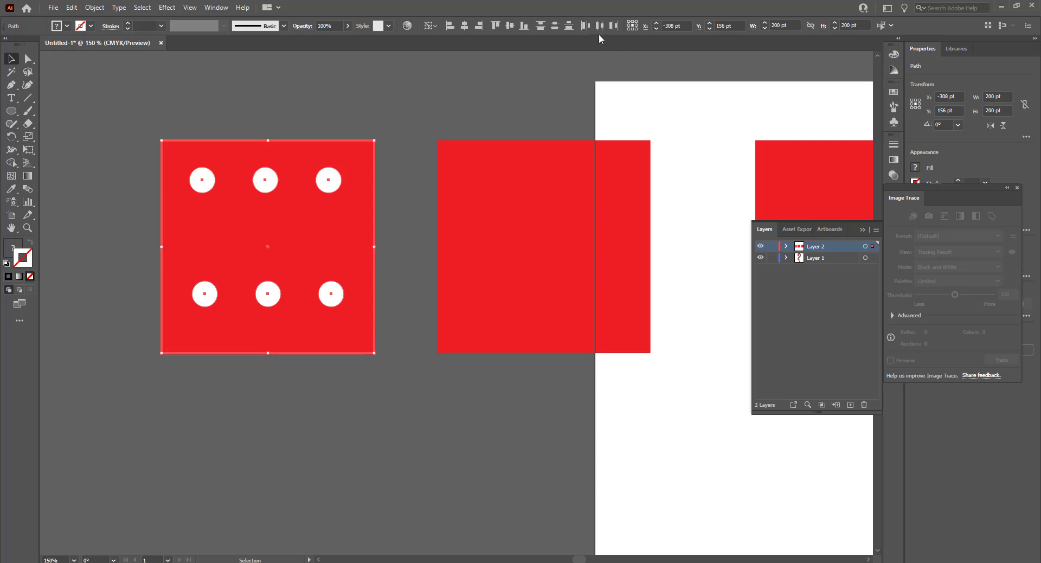
click(510, 25)
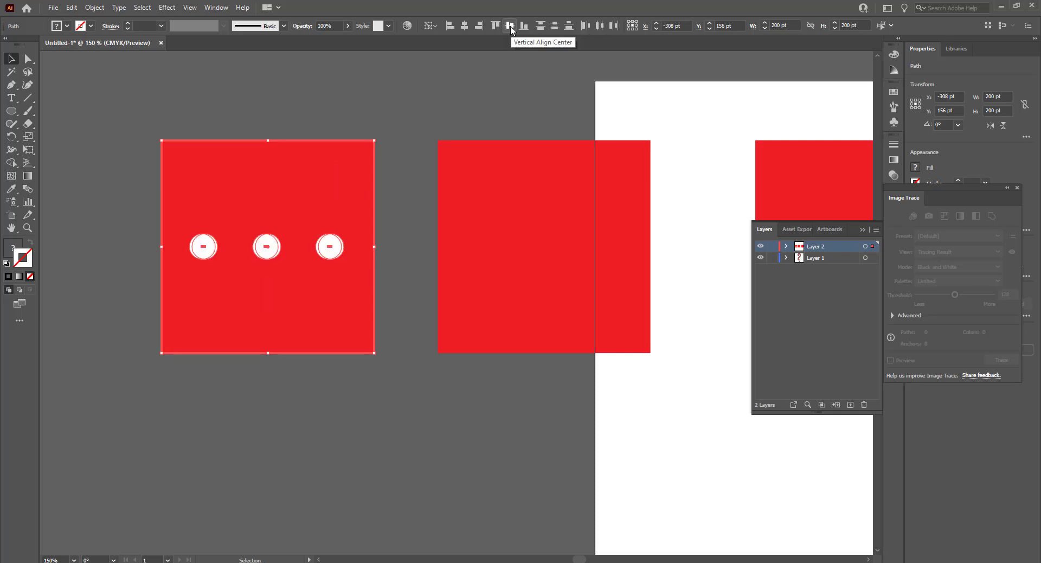
key(ctrl+z)
click(434, 116)
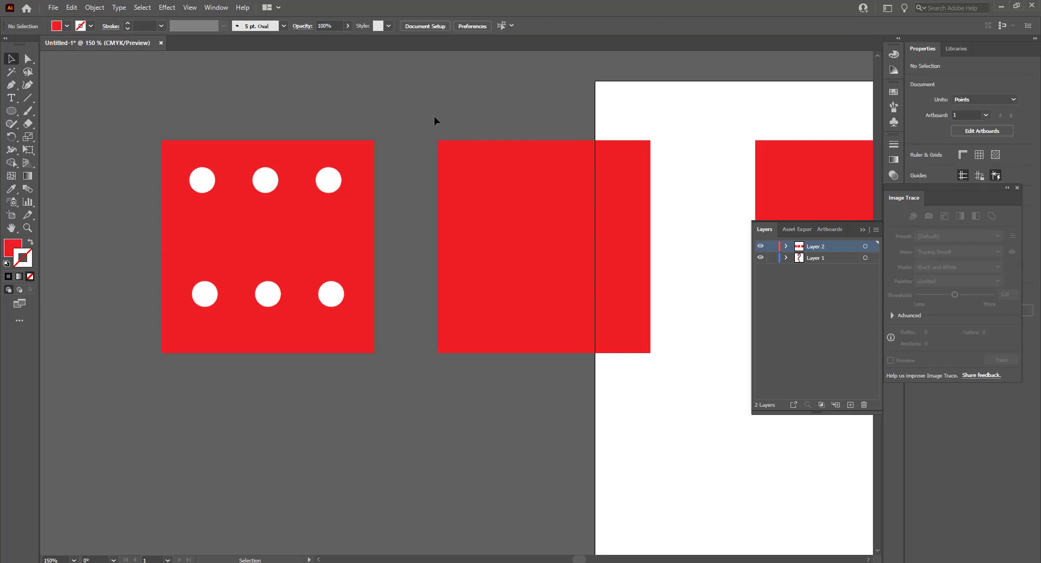
Select the top row, then the bottom row, of white circles in turn.
click(186, 155)
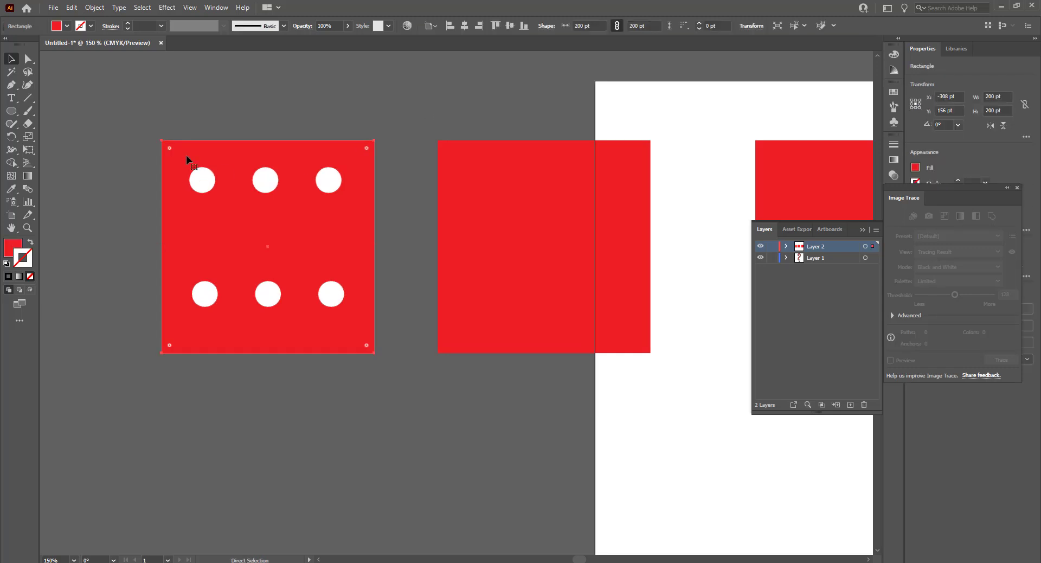
key(ctrl+shift+a)
drag(396, 204, 391, 206)
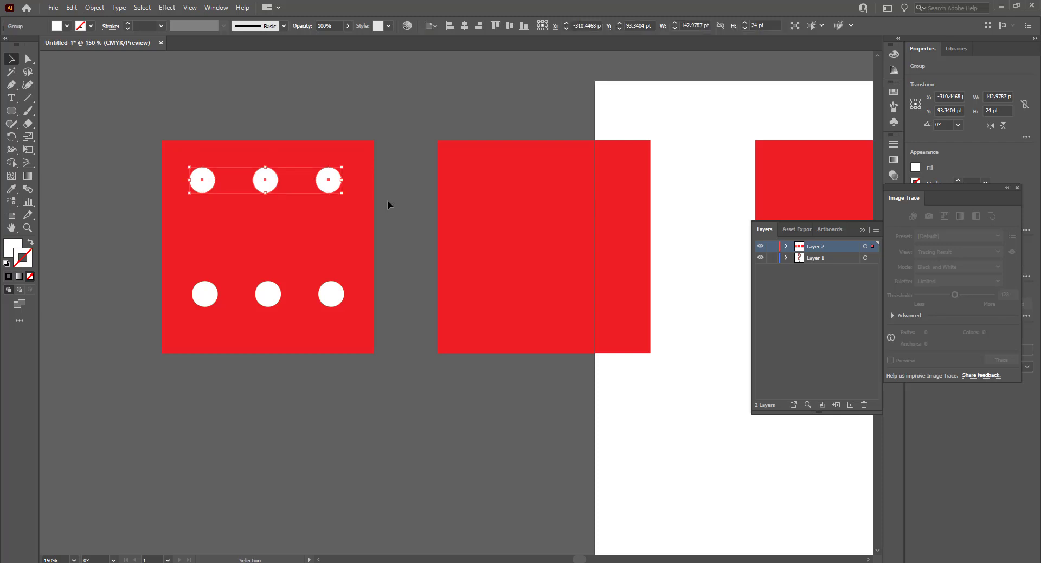
key(ctrl+shift+a)
drag(231, 259, 371, 318)
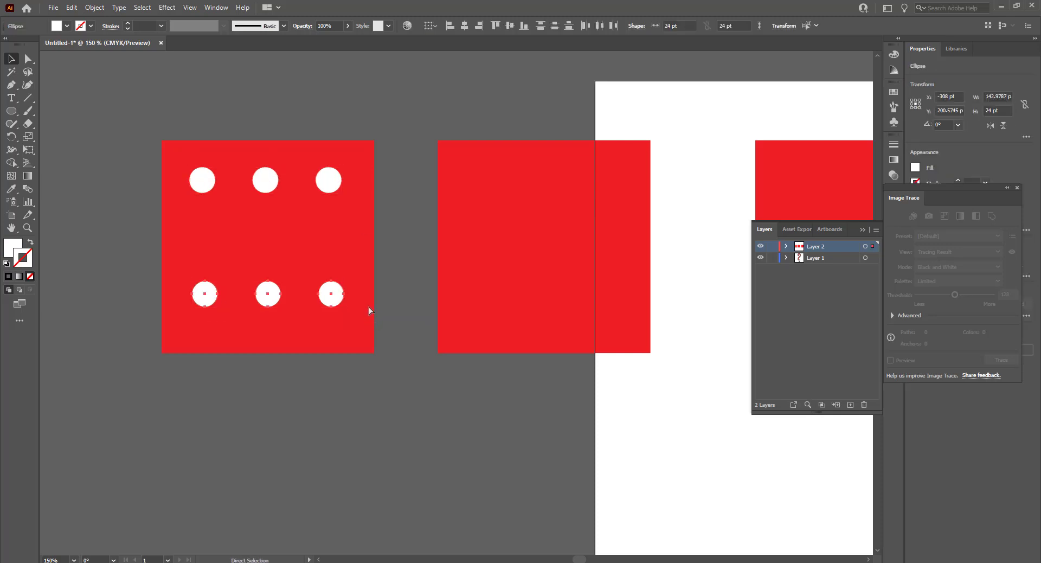
click(406, 234)
Dismiss the accidental save prompt and clear the selection.
key(ctrl+a)
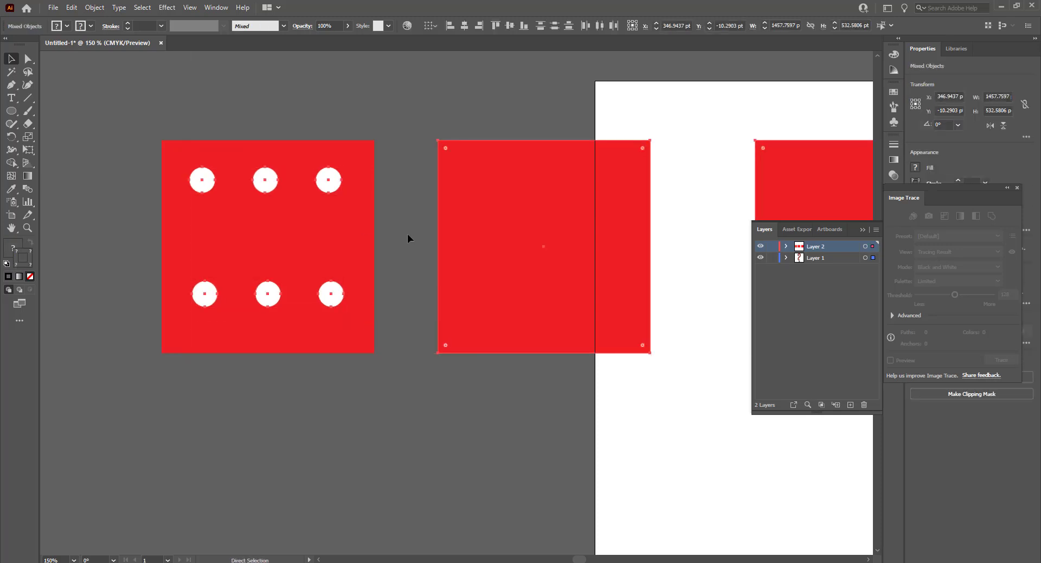
key(ctrl+s)
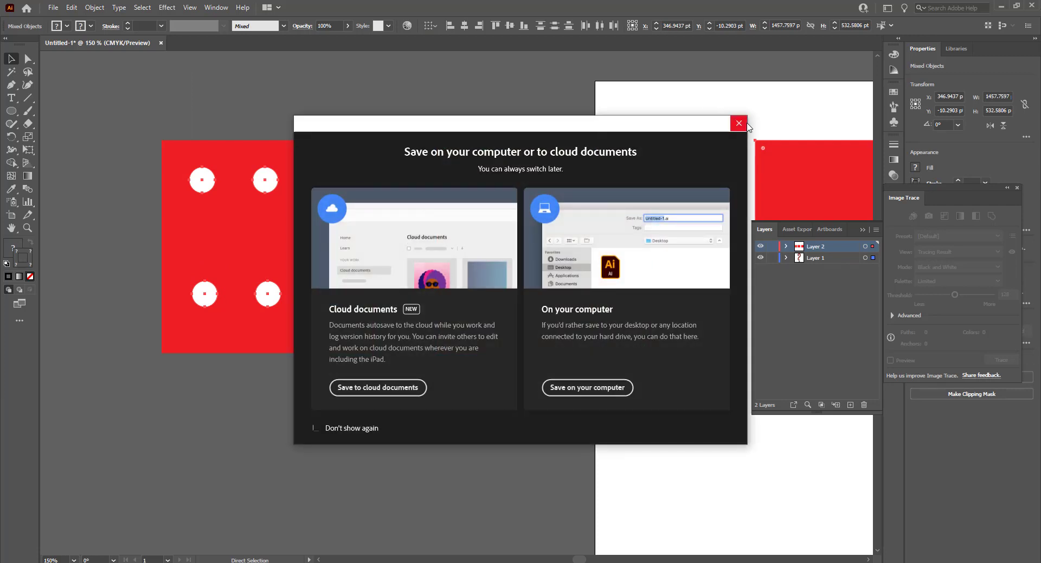
click(738, 123)
click(412, 101)
key(ctrl+z)
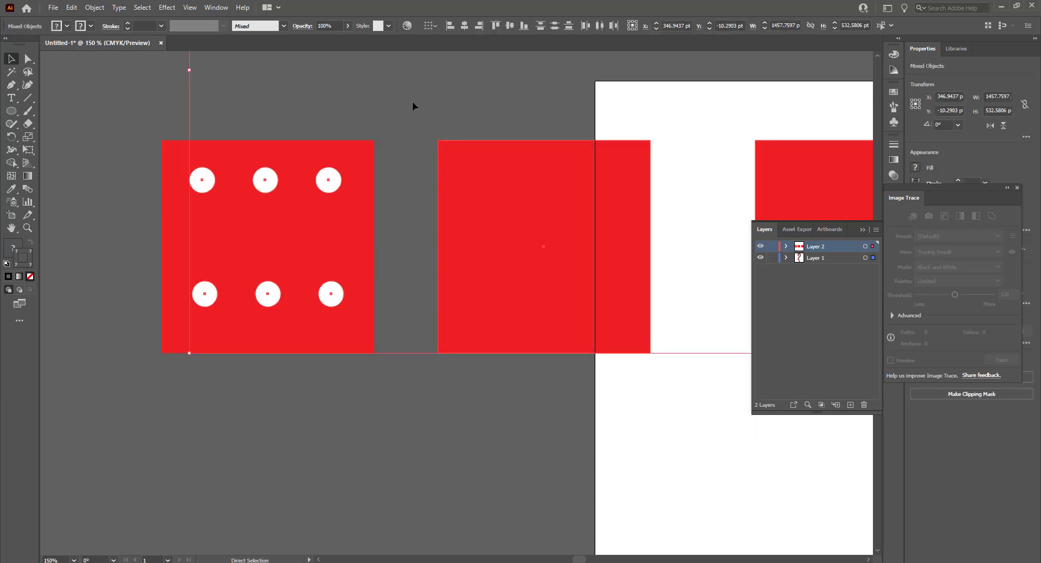
key(ctrl+z)
key(ctrl+z)
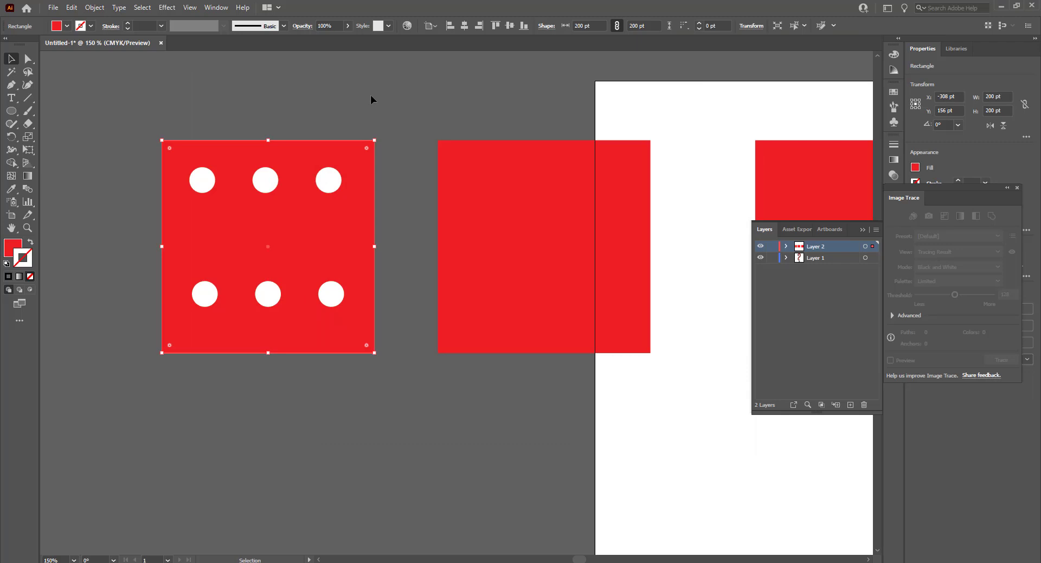
click(382, 95)
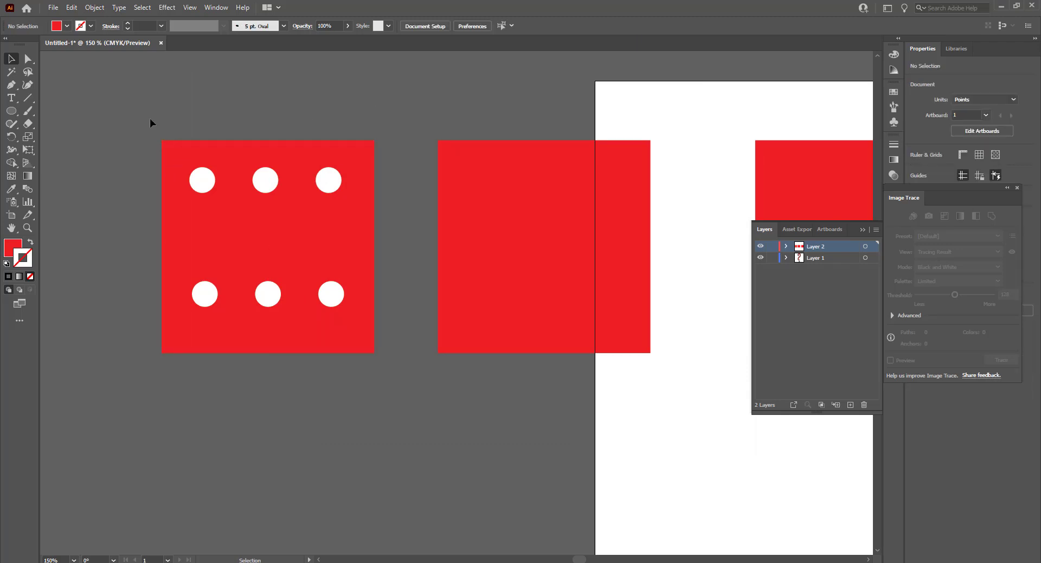
Twice try aligning the dots to the square's vertical centre, undoing each attempt.
drag(150, 118, 327, 358)
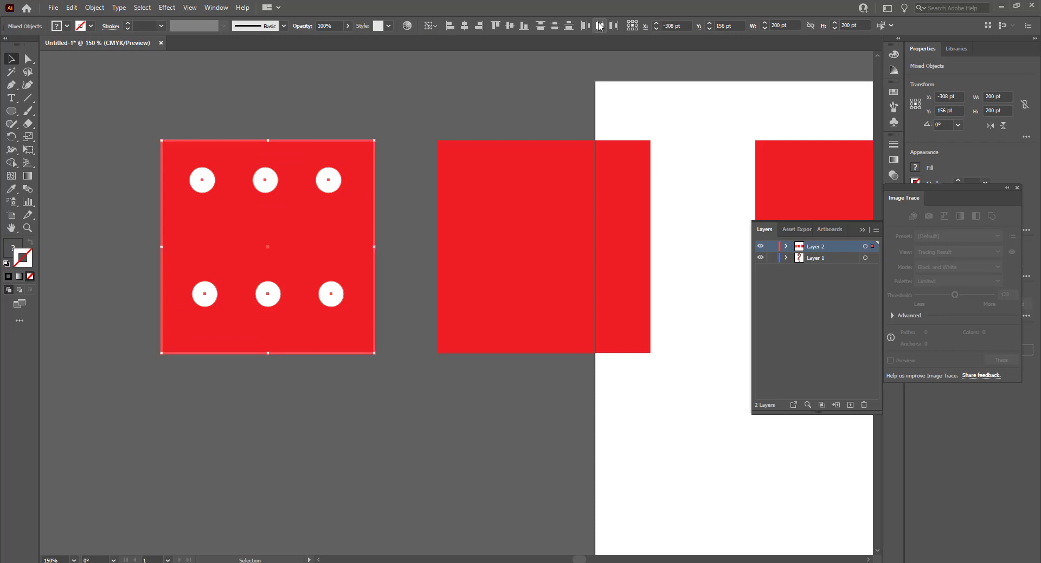
click(509, 26)
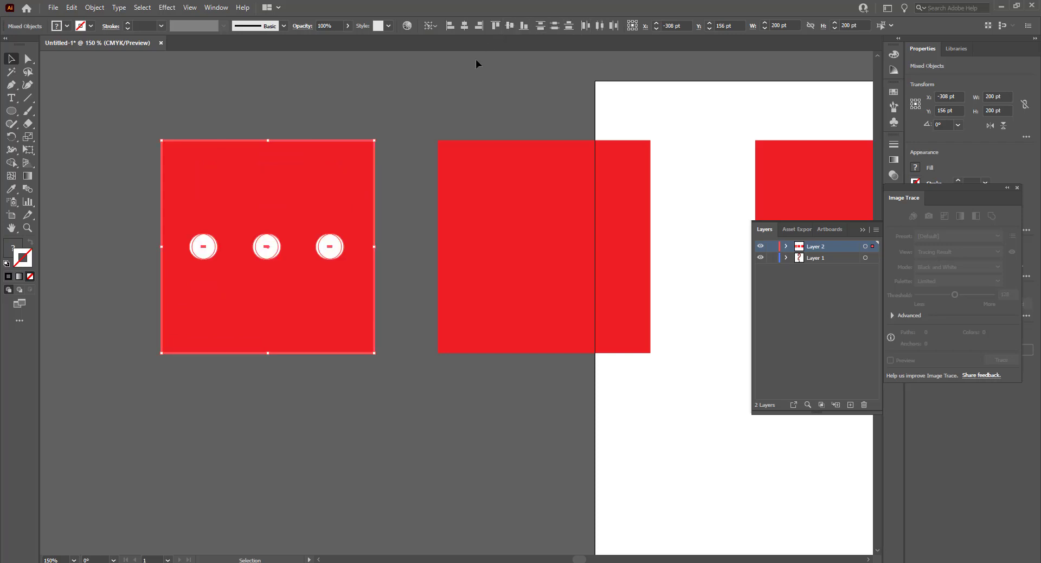
key(ctrl+z)
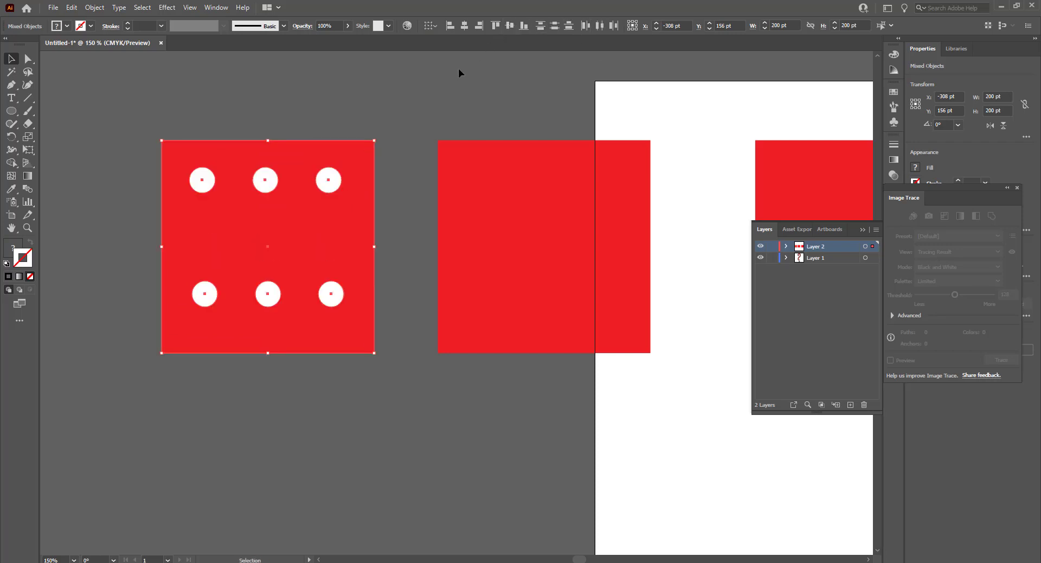
click(457, 68)
mouse_move(206, 166)
mouse_down()
mouse_move(186, 178)
mouse_move(172, 144)
mouse_move(399, 362)
mouse_up()
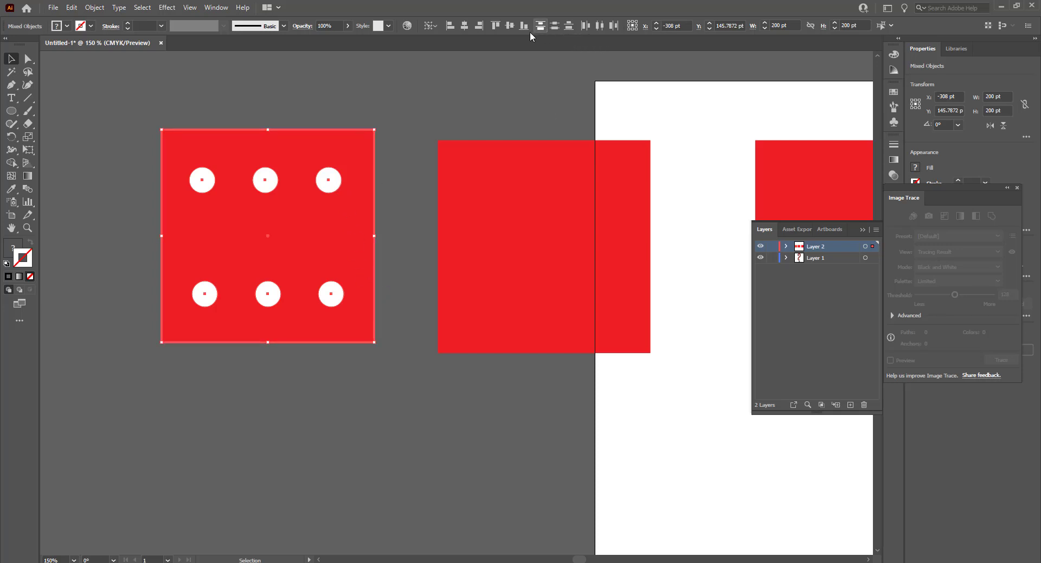
click(510, 25)
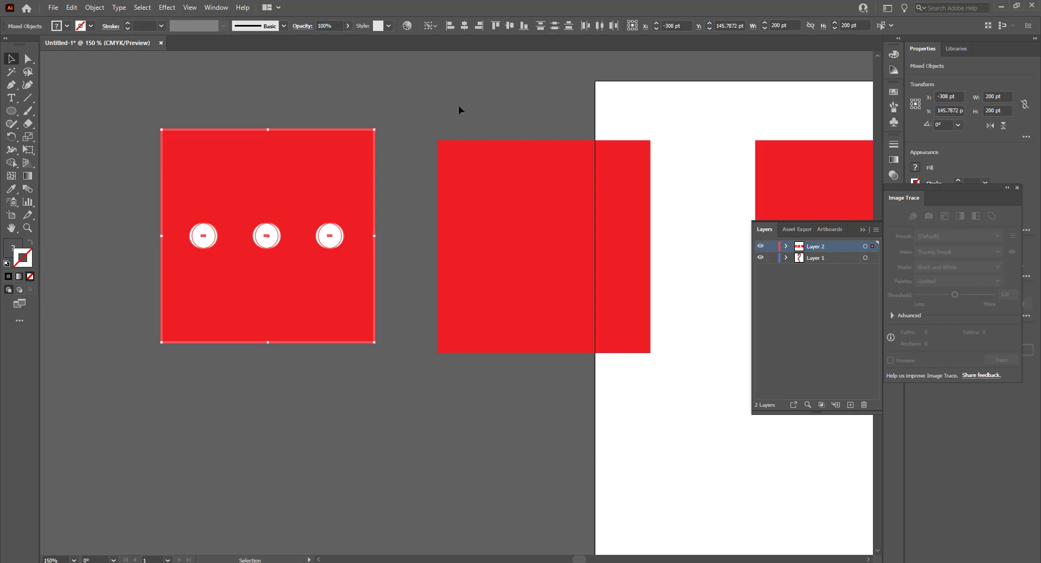
key(ctrl+z)
Select the square with both dot rows and apply Vertical and Horizontal Align Center.
click(328, 190)
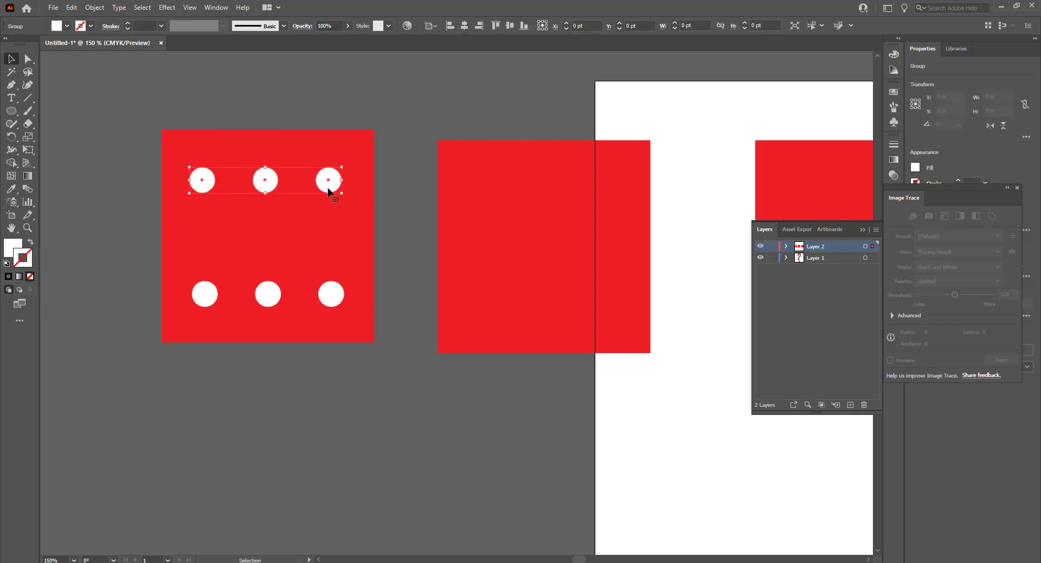
shift+click(331, 294)
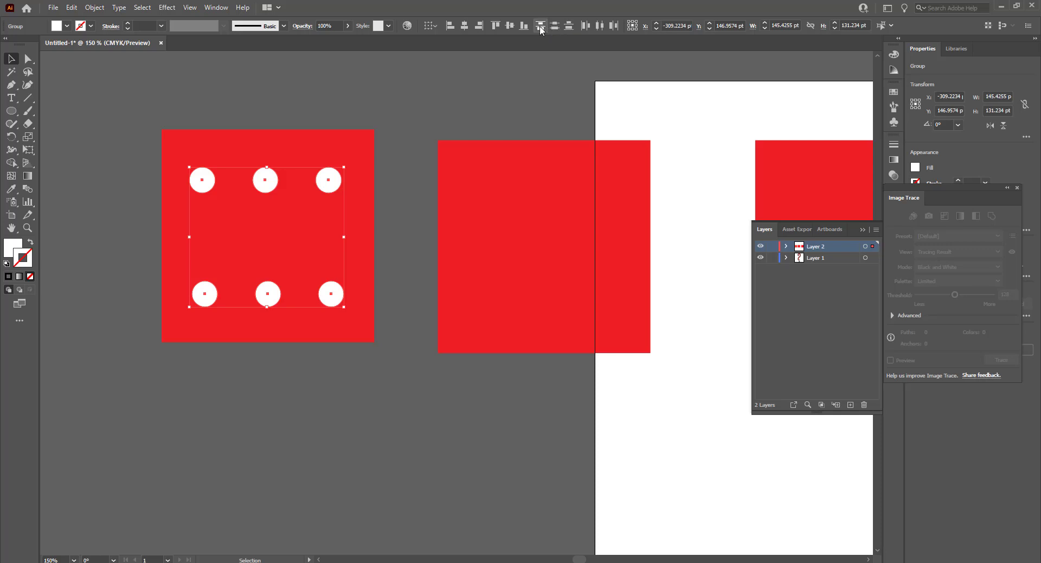
click(401, 101)
click(209, 180)
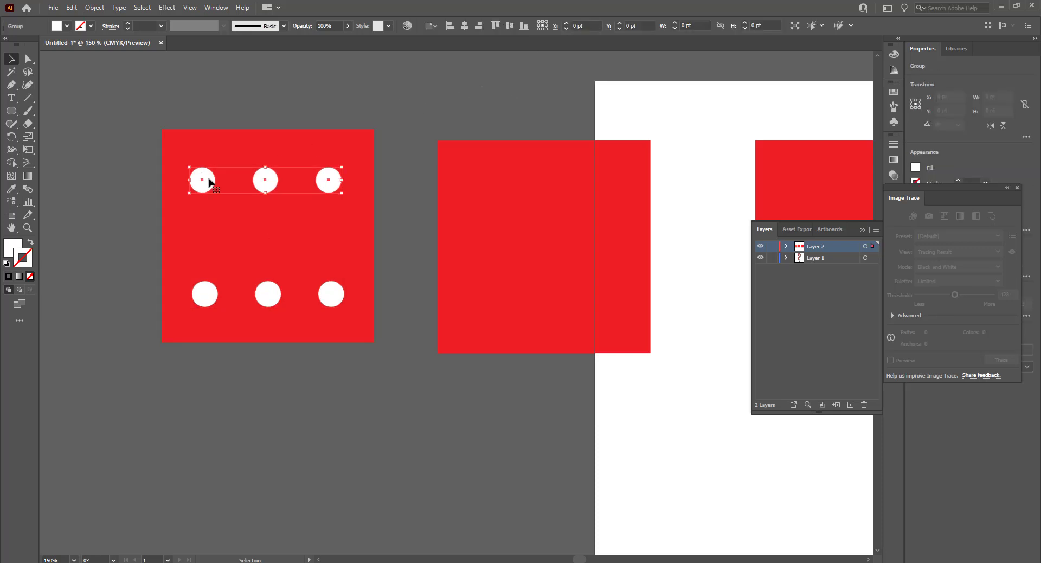
shift+click(211, 291)
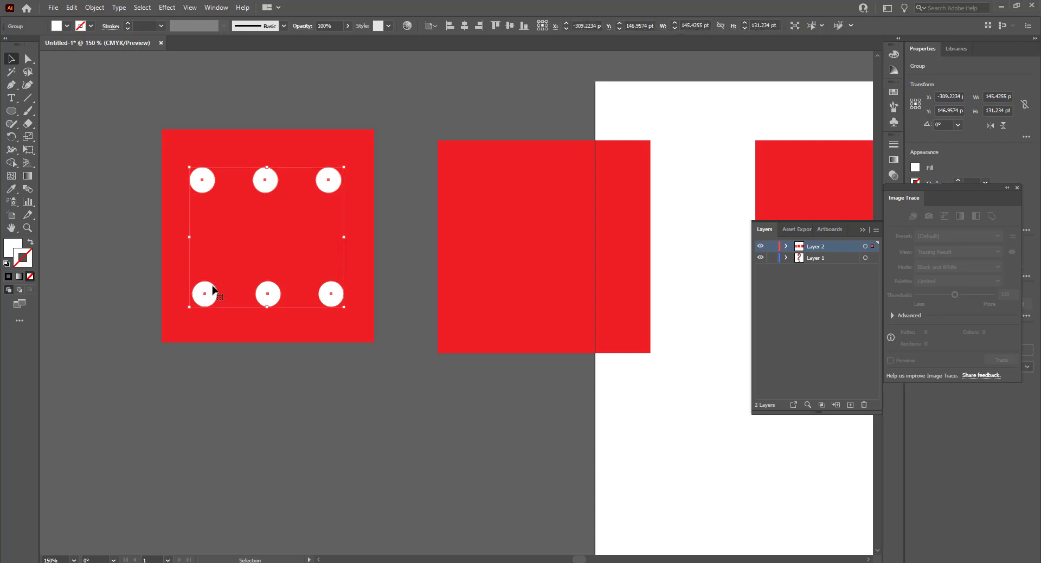
click(381, 153)
drag(186, 107, 395, 375)
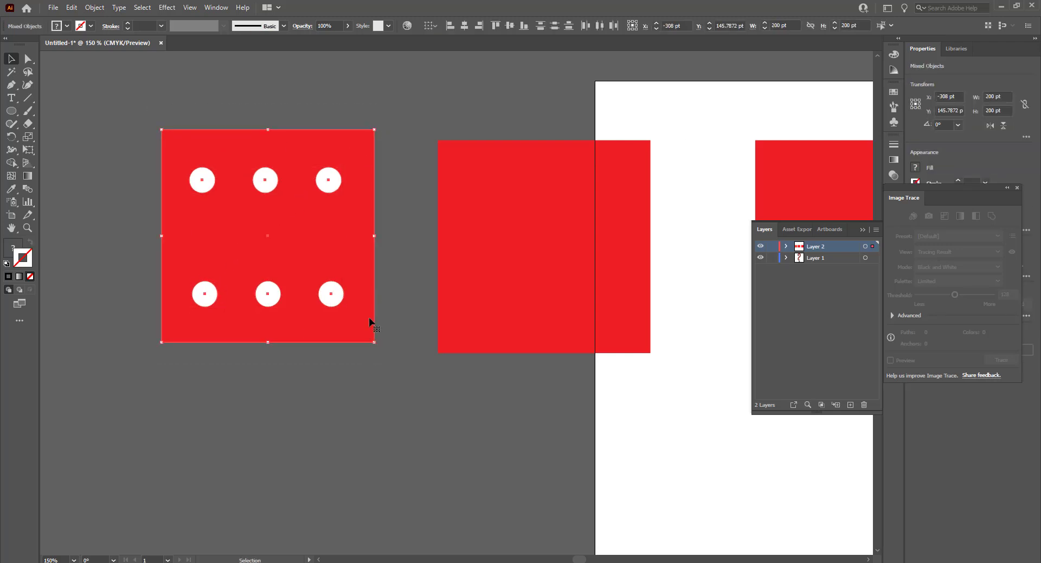
click(512, 28)
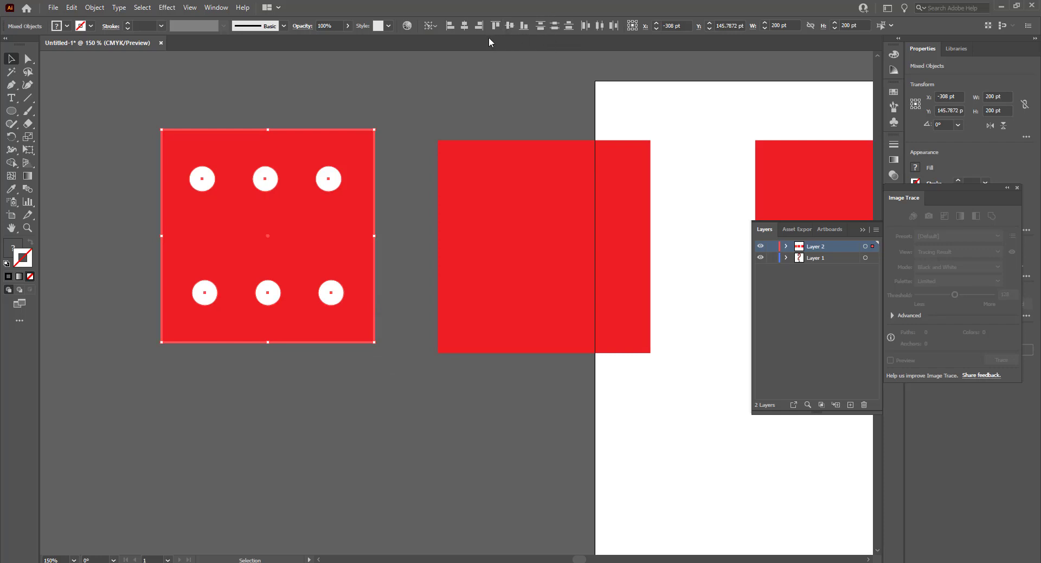
click(464, 25)
click(444, 85)
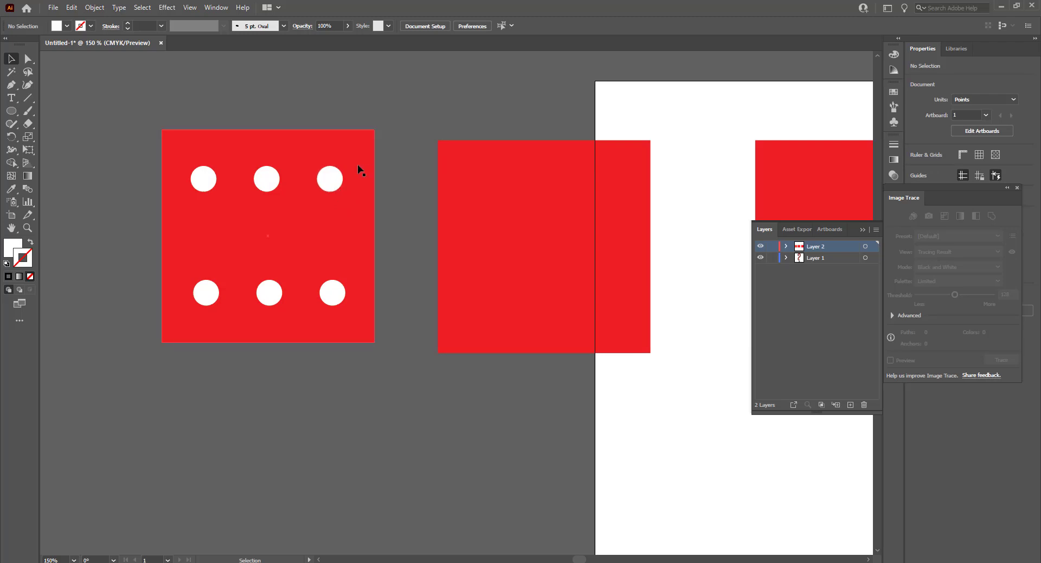
scroll(304, 182, down, 2)
Undo a stray six-dot copy and line the second red square up with the first.
scroll(304, 182, down, 1)
click(329, 146)
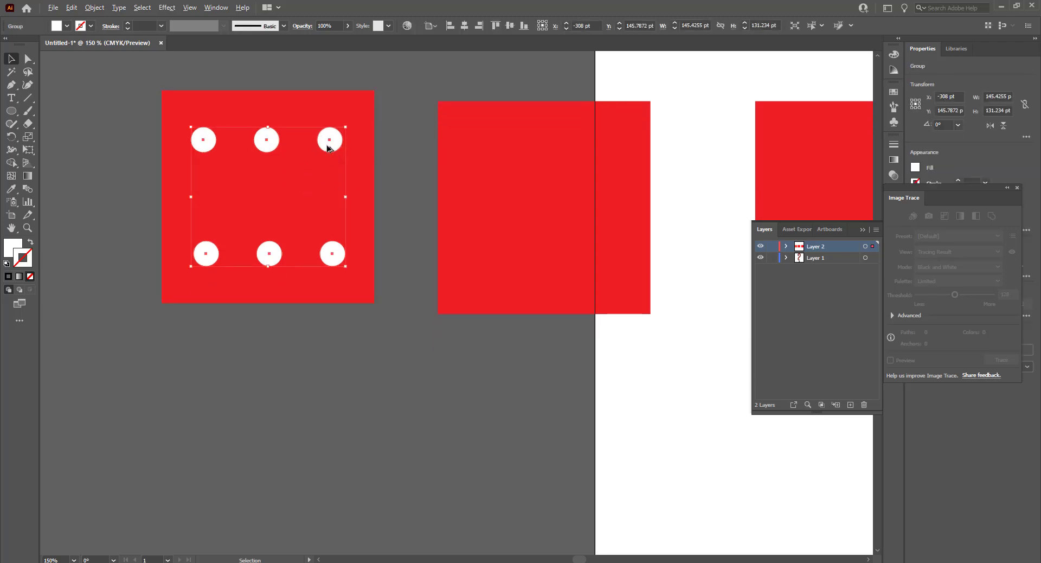
drag(328, 148, 611, 154)
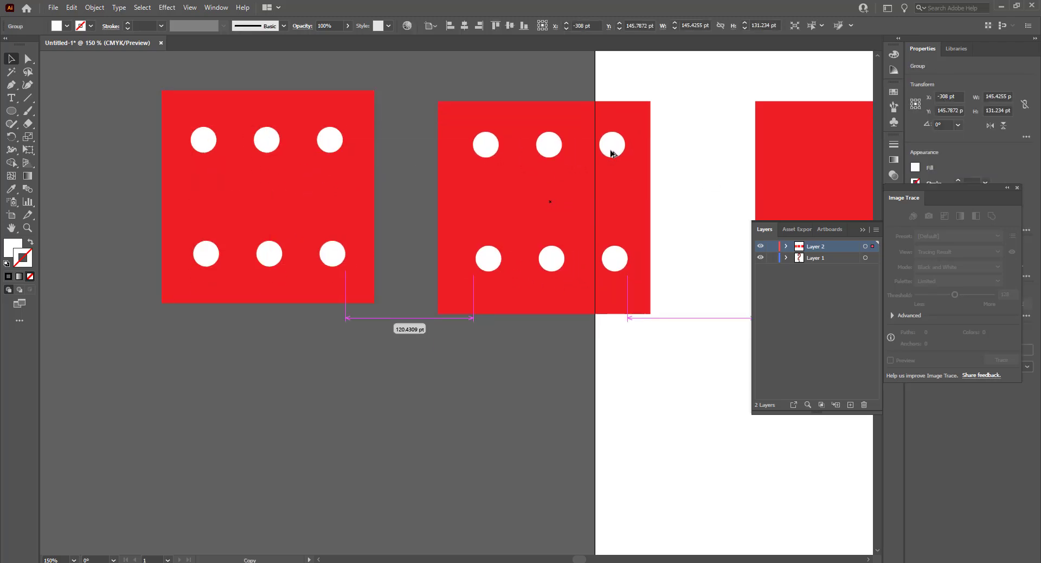
click(677, 147)
key(ctrl+z)
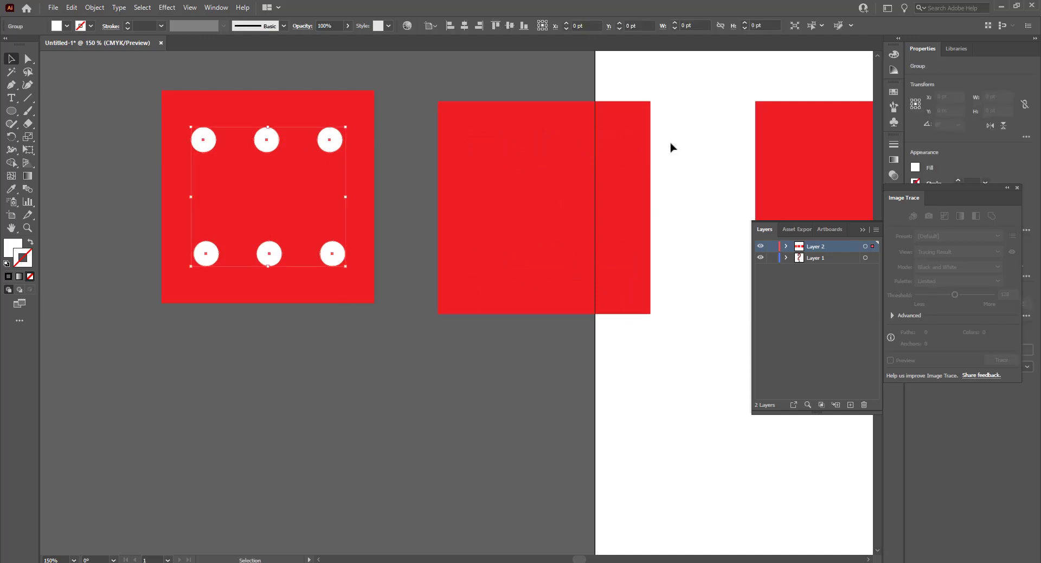
click(623, 158)
scroll(623, 158, up, 4)
drag(572, 212, 561, 202)
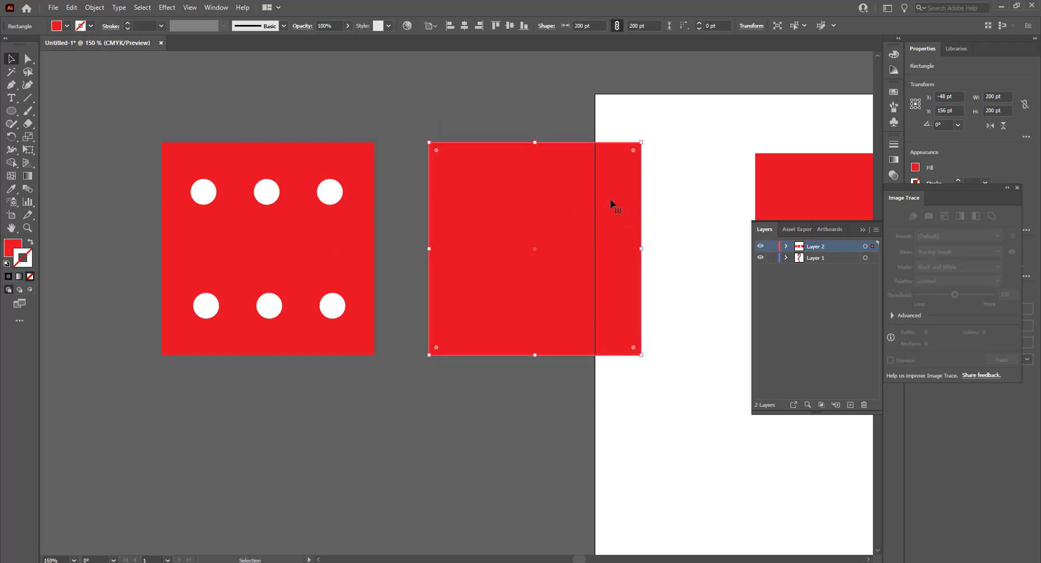
click(662, 199)
Copy the six dots onto the second square, delete the bottom row, and centre the remaining row.
click(261, 197)
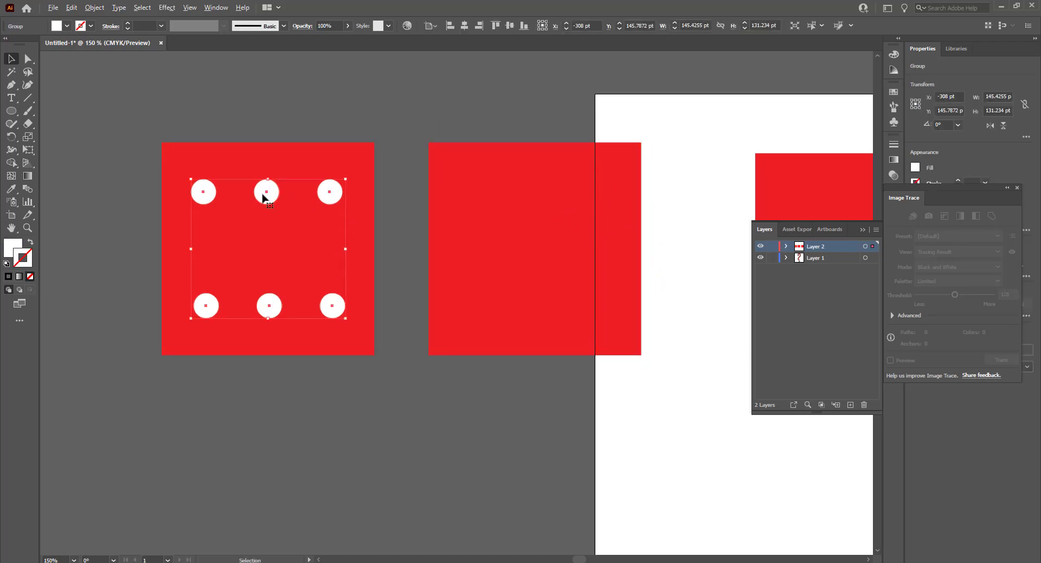
drag(260, 197, 535, 196)
click(665, 190)
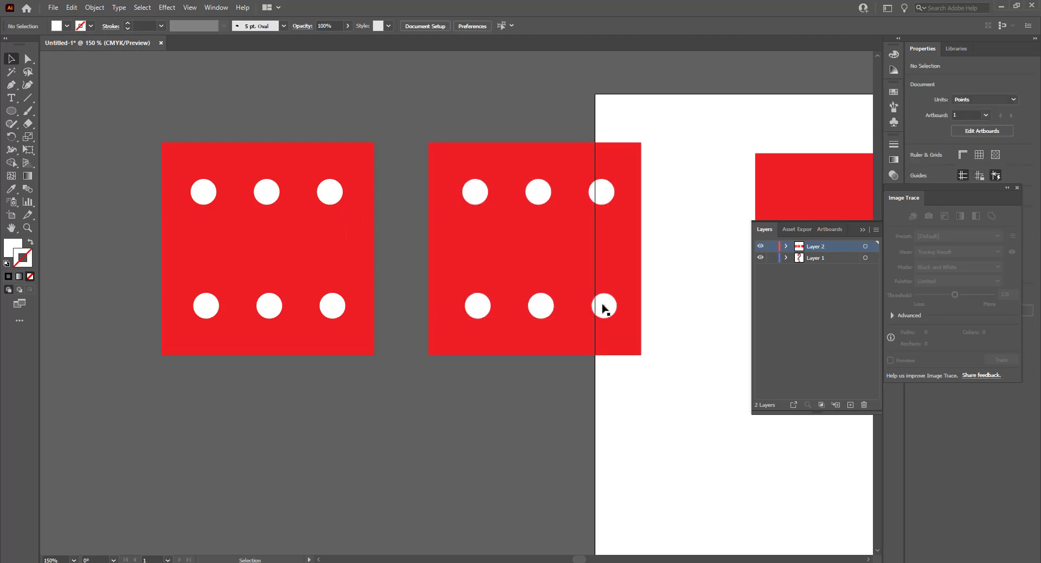
click(600, 302)
right_click(601, 304)
click(654, 395)
click(667, 354)
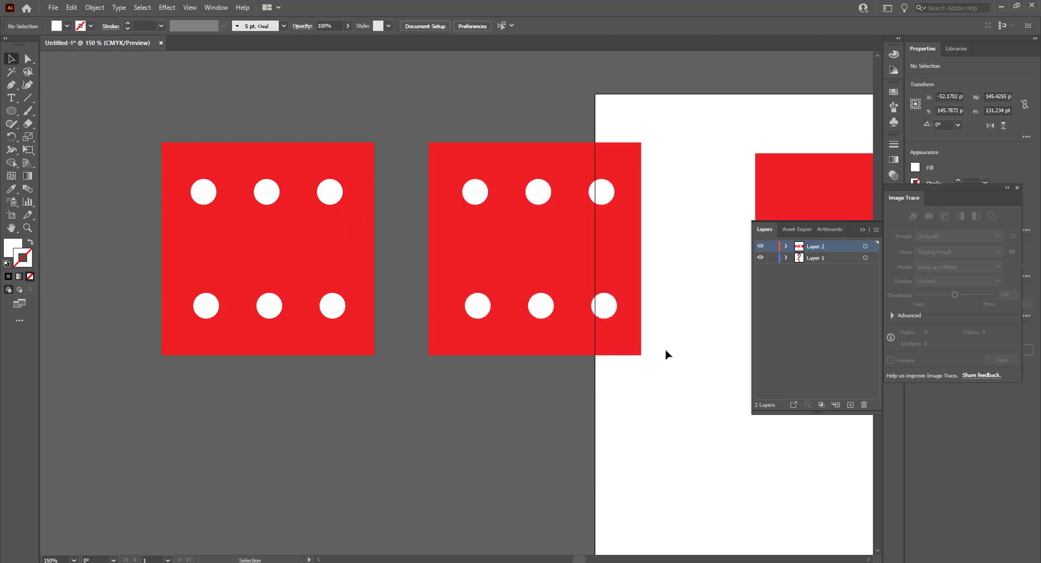
click(603, 308)
key(Delete)
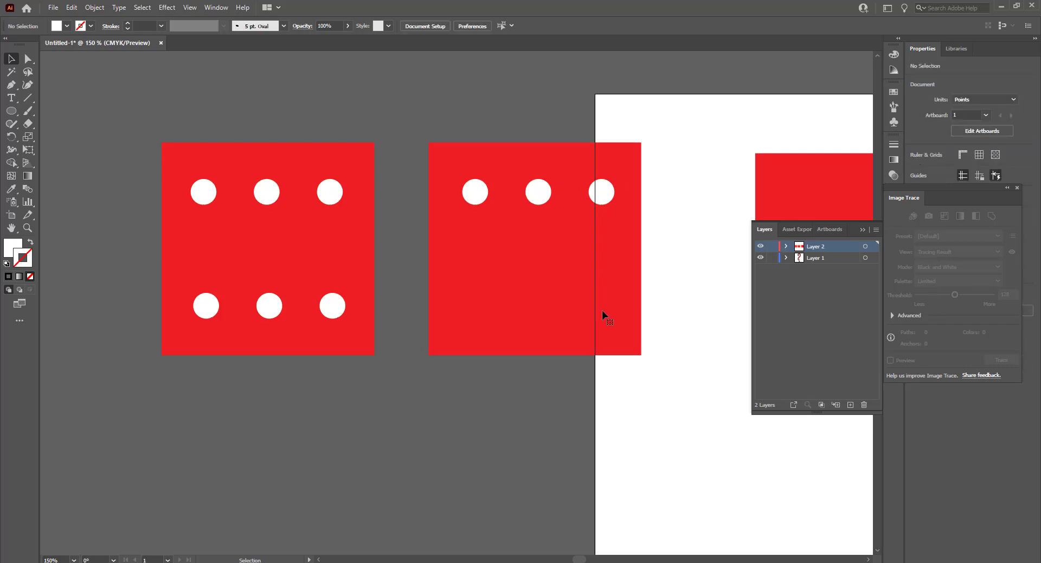
mouse_move(600, 193)
mouse_down()
mouse_move(598, 255)
mouse_move(600, 243)
mouse_up()
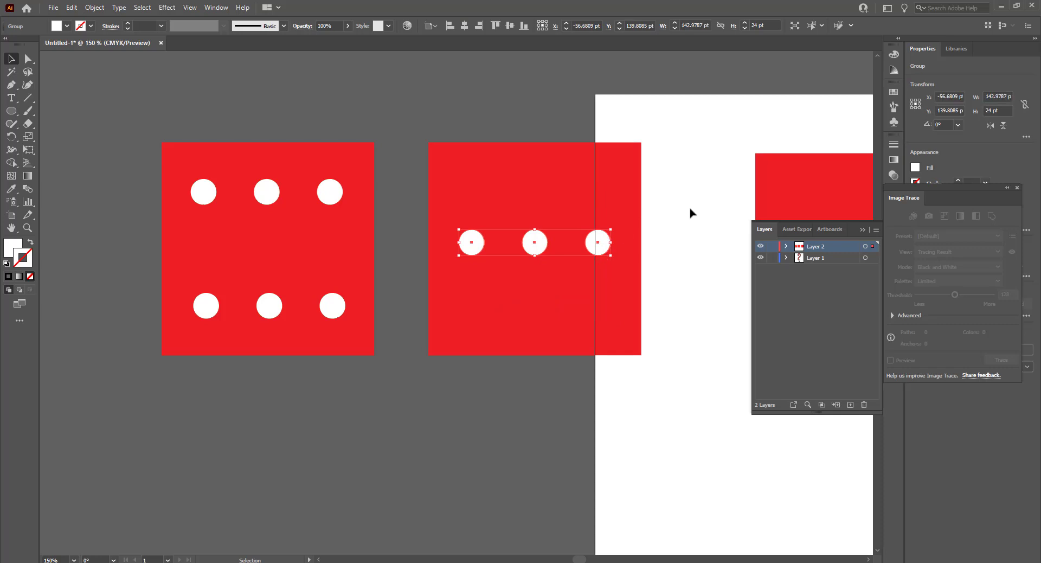
Copy the three-dot row into the third red square.
key(ctrl+minus)
key(ctrl+minus)
key(ctrl+minus)
scroll(634, 239, up, 1)
scroll(635, 239, up, 1)
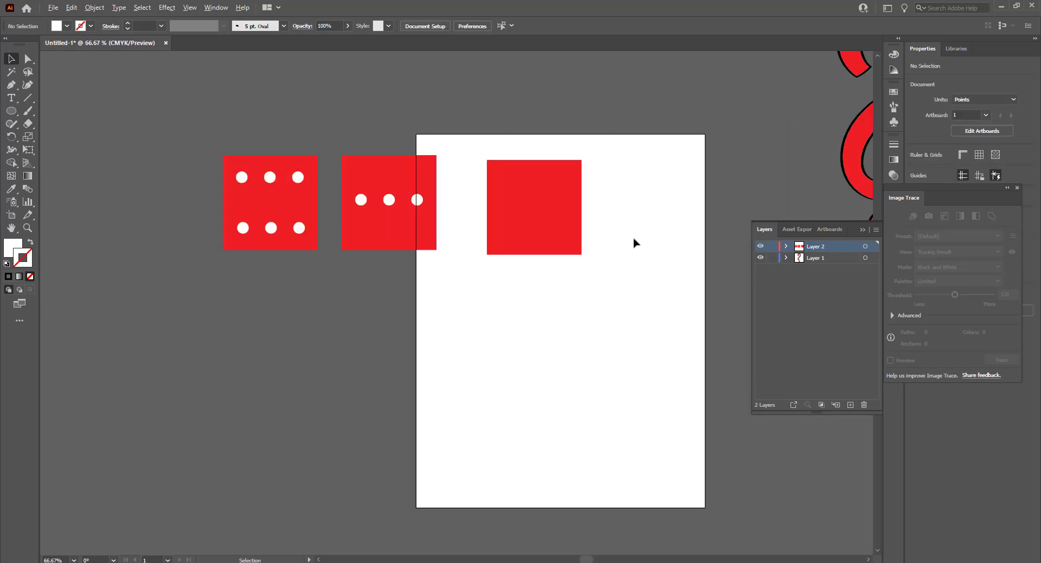
scroll(634, 239, up, 1)
drag(309, 181, 533, 190)
click(570, 195)
Ungroup the copied row, delete its middle dot, and adjust a remaining dot's position.
click(492, 195)
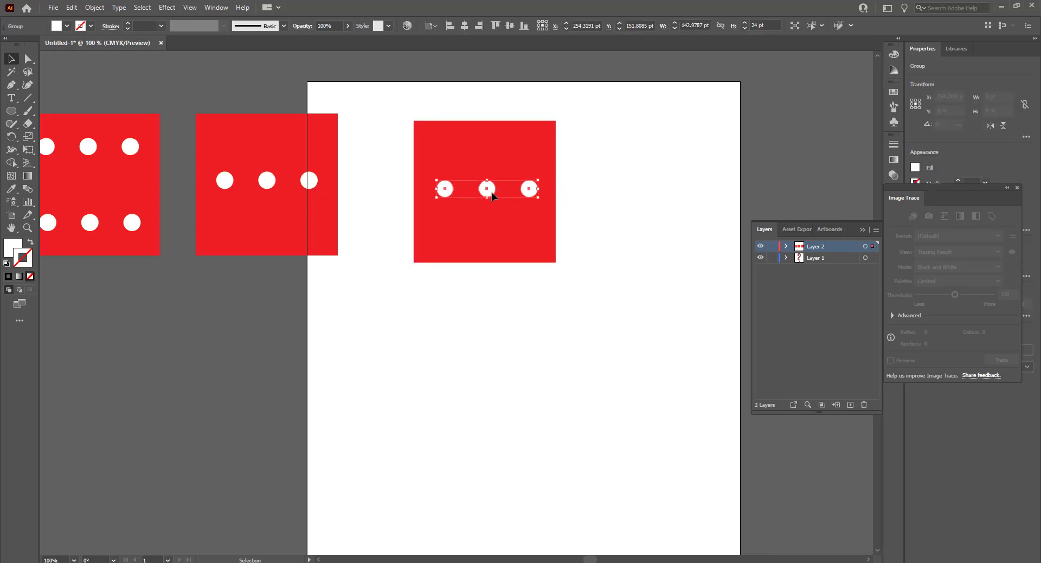
right_click(490, 195)
click(560, 281)
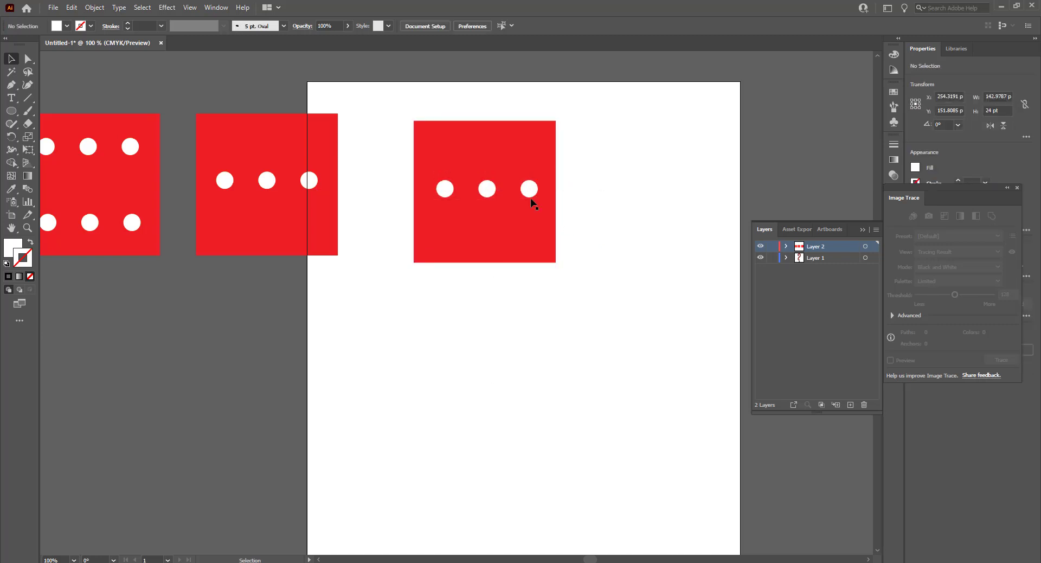
click(488, 189)
key(Delete)
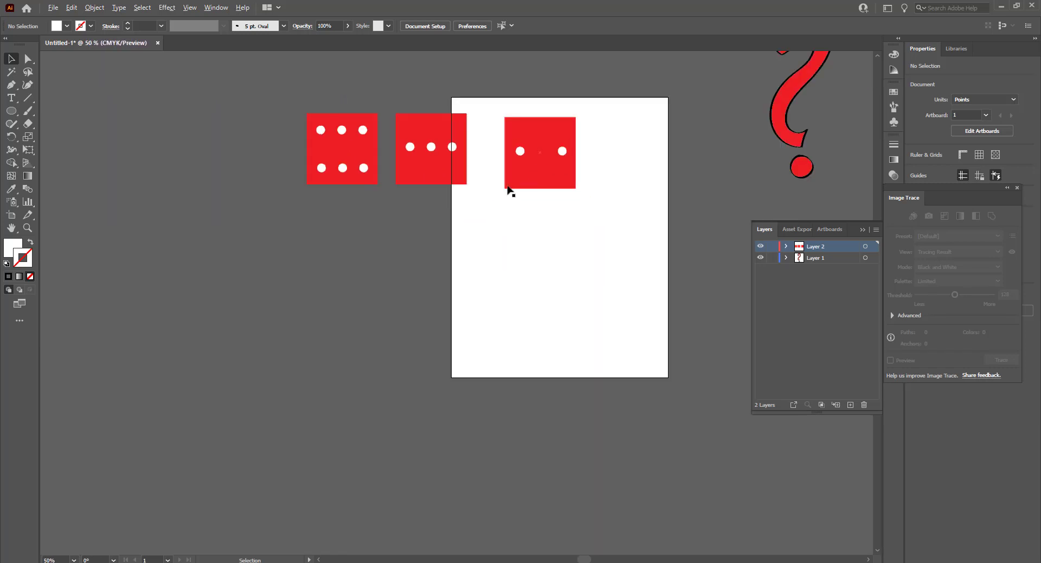
scroll(563, 154, up, 2)
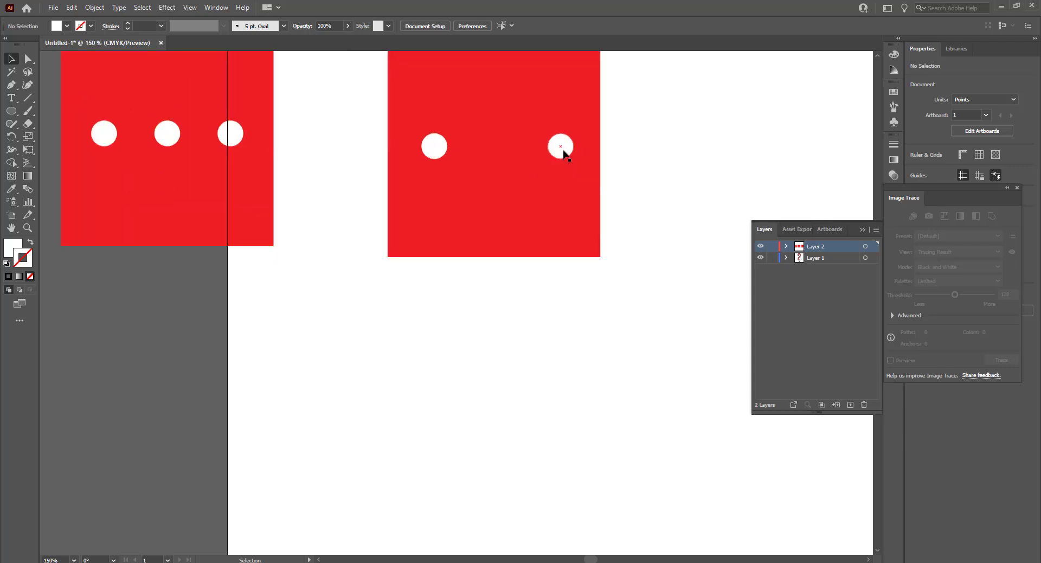
drag(563, 155, 540, 155)
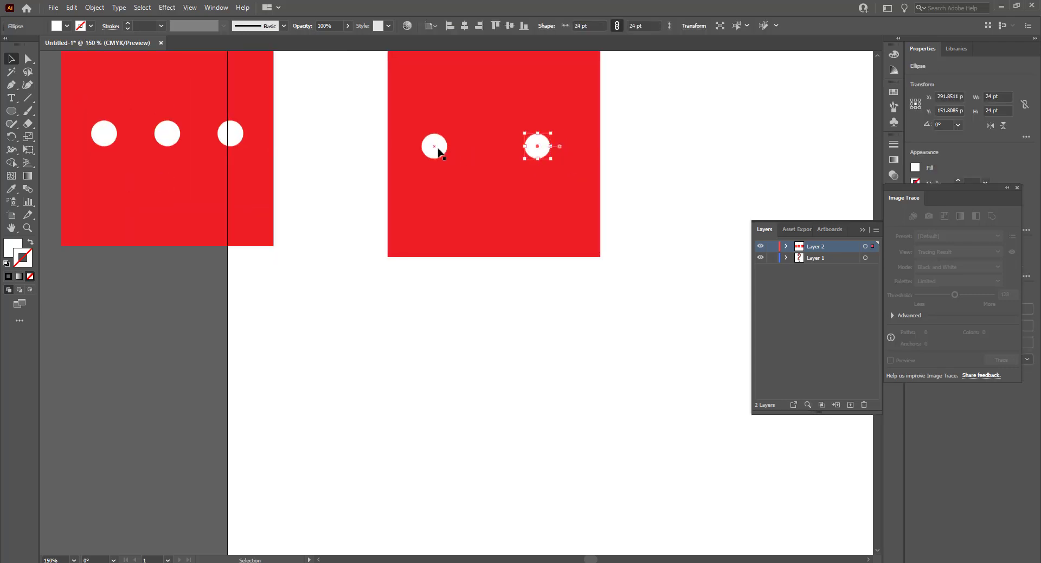
Nudge the two-dot face's left dot, and place a copy of the six-dot face directly below the original.
drag(438, 153, 458, 150)
click(654, 158)
scroll(624, 167, down, 4)
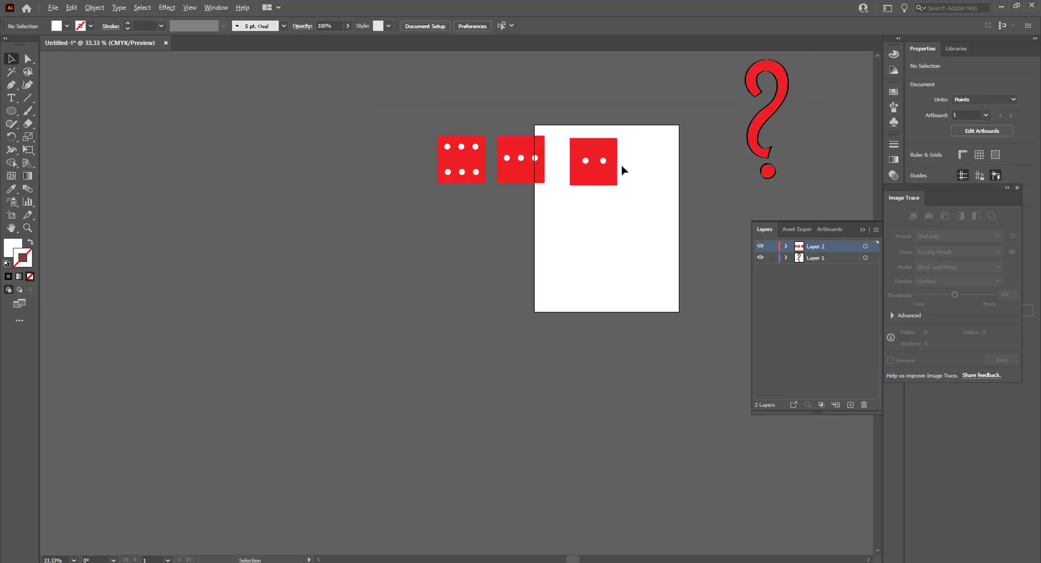
scroll(499, 193, up, 1)
scroll(500, 193, up, 1)
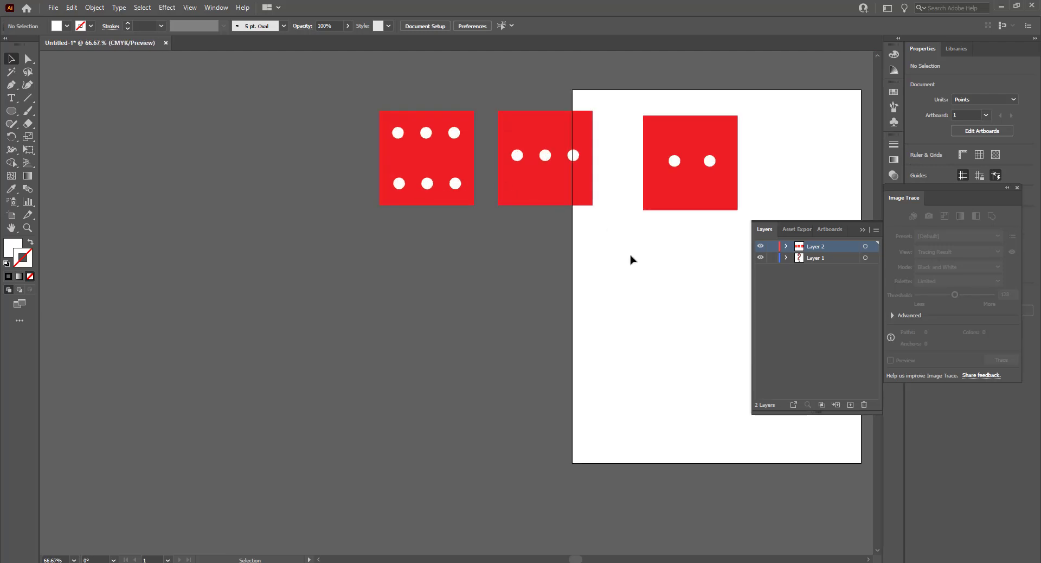
drag(440, 257, 442, 258)
drag(464, 192, 465, 280)
click(502, 274)
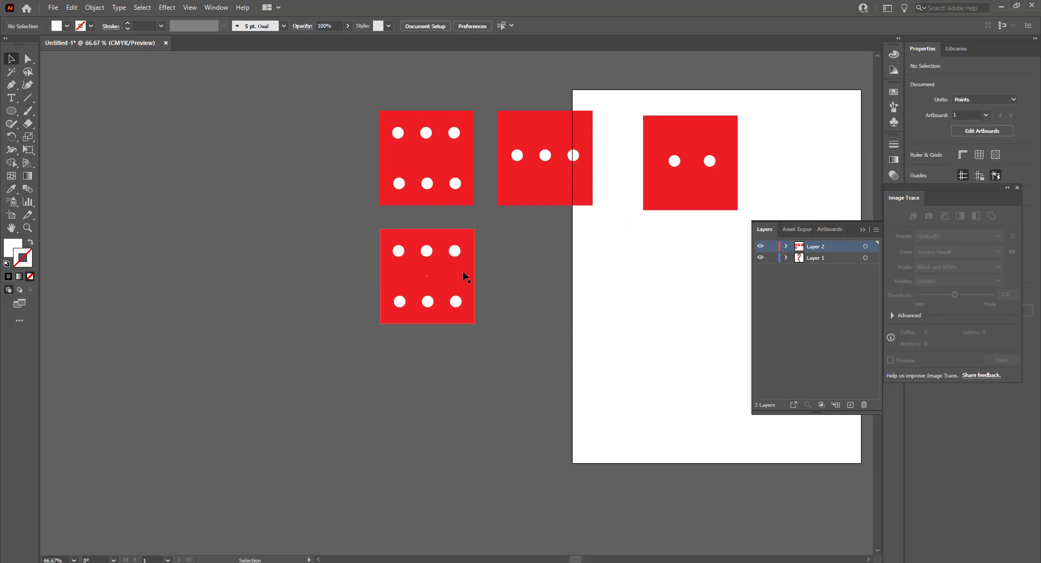
Ungroup the lower copy's dots and delete the top row.
click(456, 255)
right_click(456, 255)
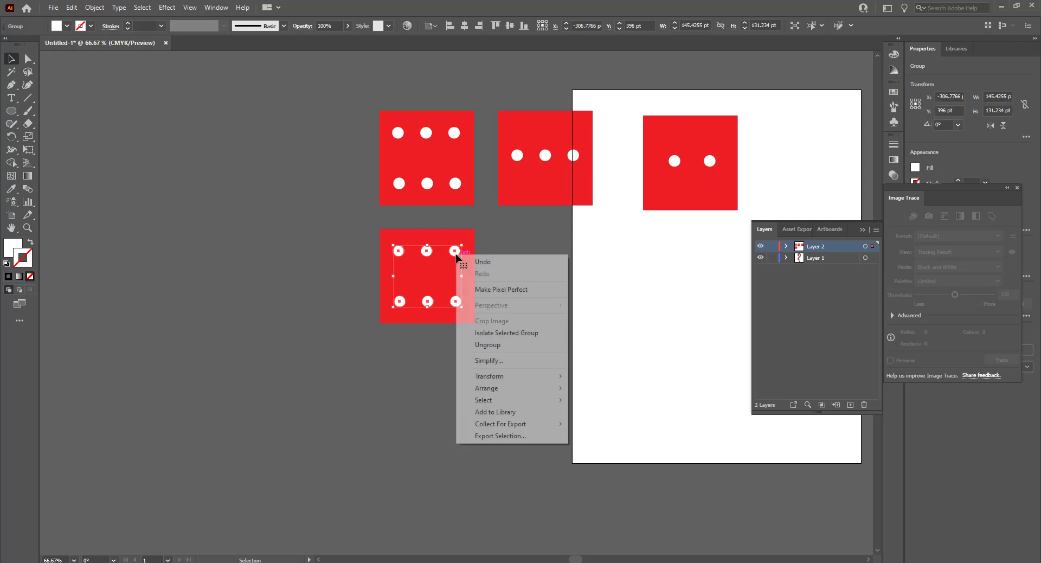
click(488, 348)
click(507, 308)
click(427, 251)
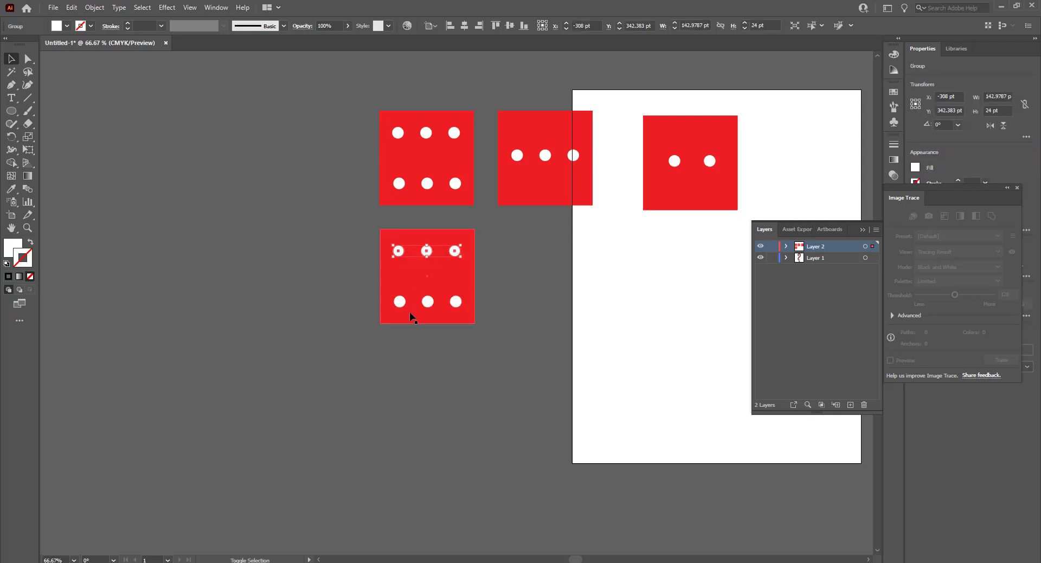
drag(458, 259, 305, 365)
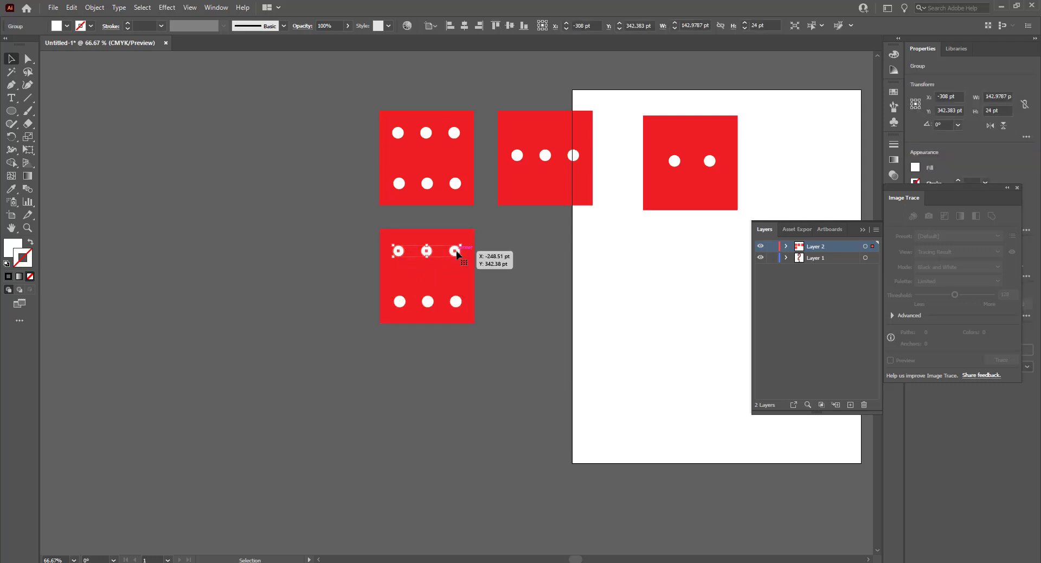
key(Delete)
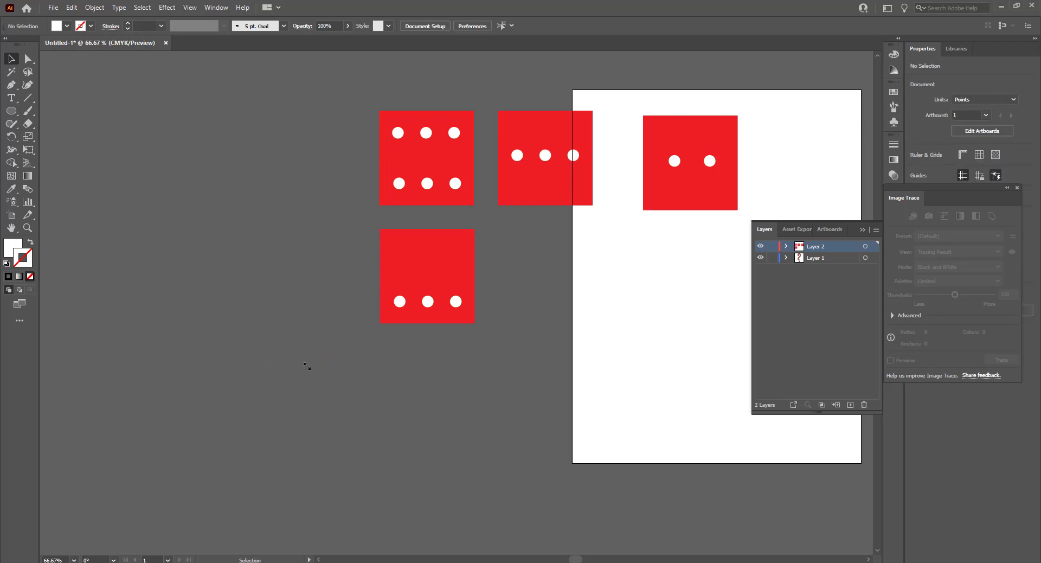
Ungroup the bottom row, delete its two outer dots, and move the middle dot up.
click(401, 301)
right_click(402, 302)
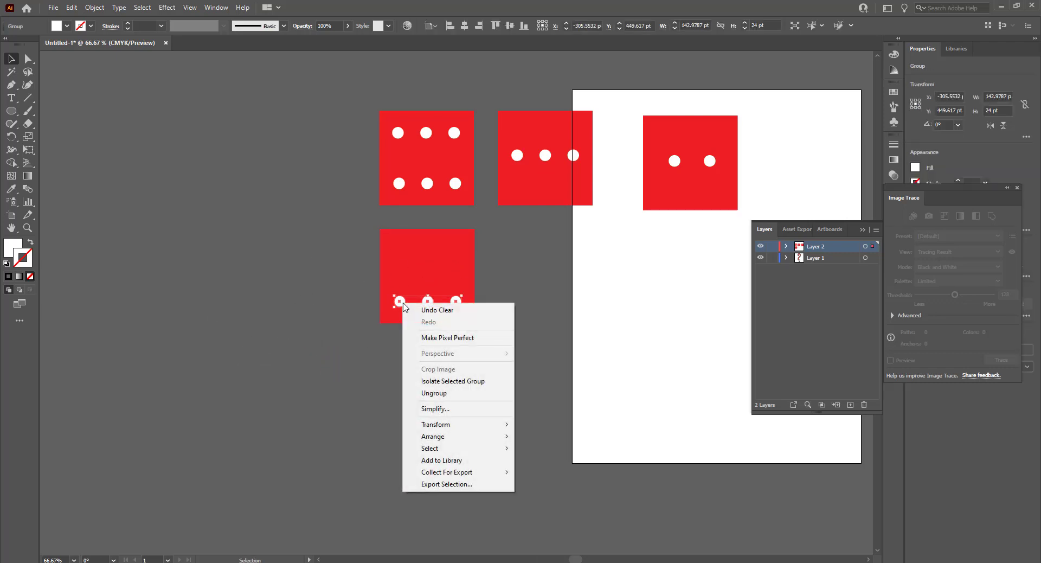
click(461, 393)
click(455, 301)
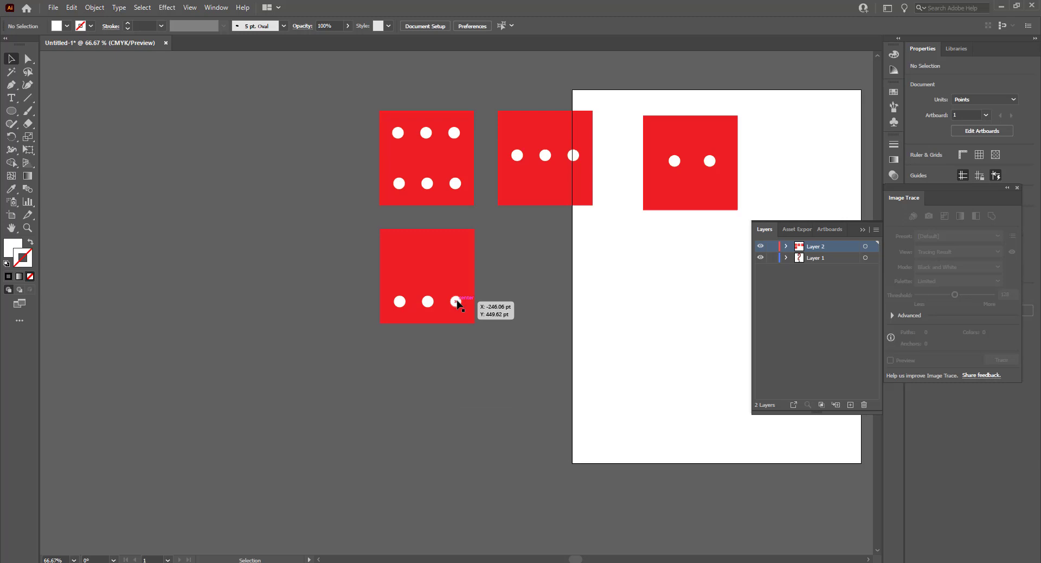
shift+click(402, 303)
key(Delete)
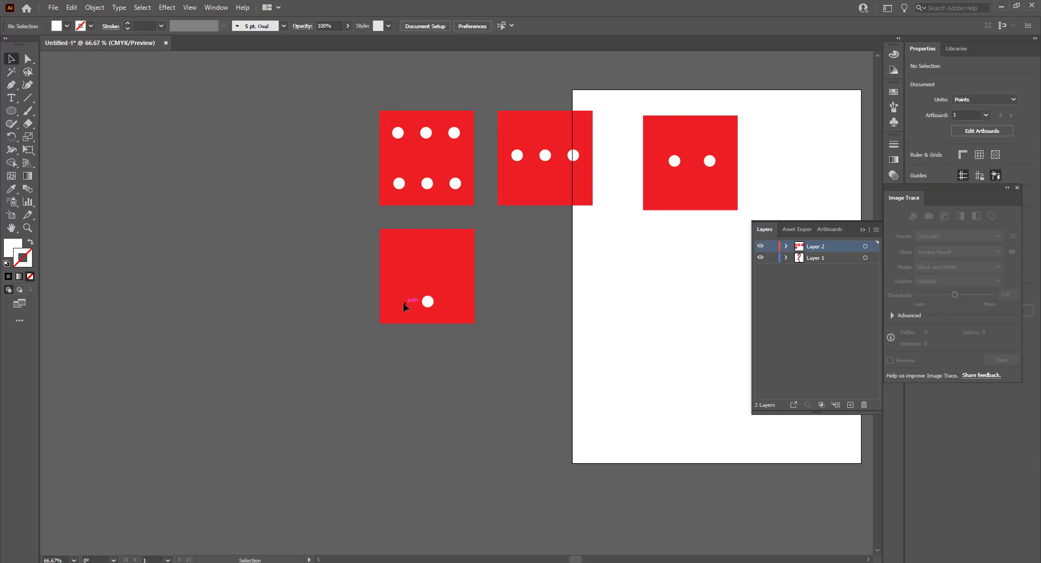
drag(428, 297, 428, 277)
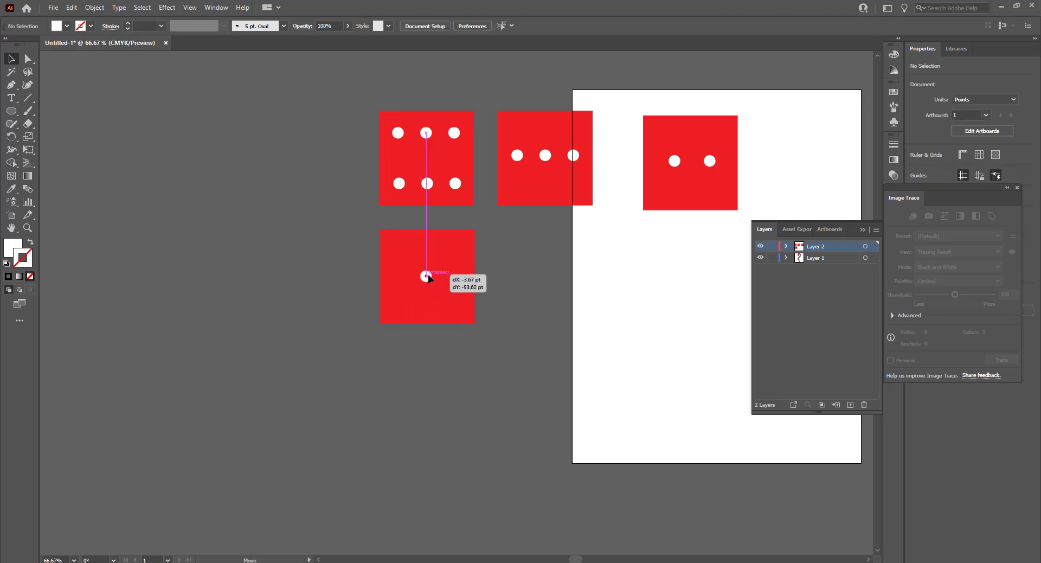
Centre the dot horizontally on the square using the square as the key object.
alt+scroll(463, 274, up, 2)
click(454, 275)
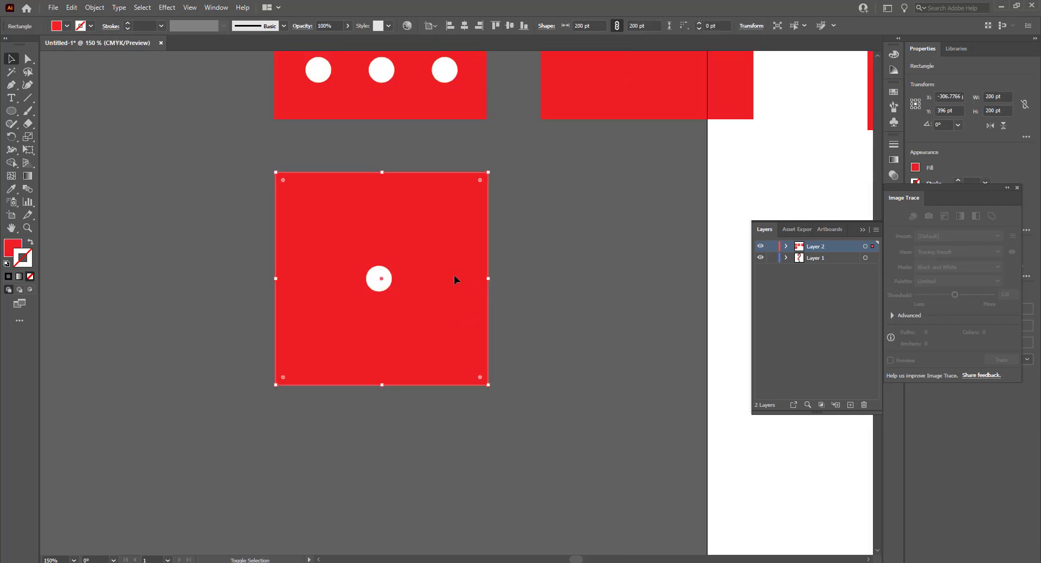
shift+click(391, 282)
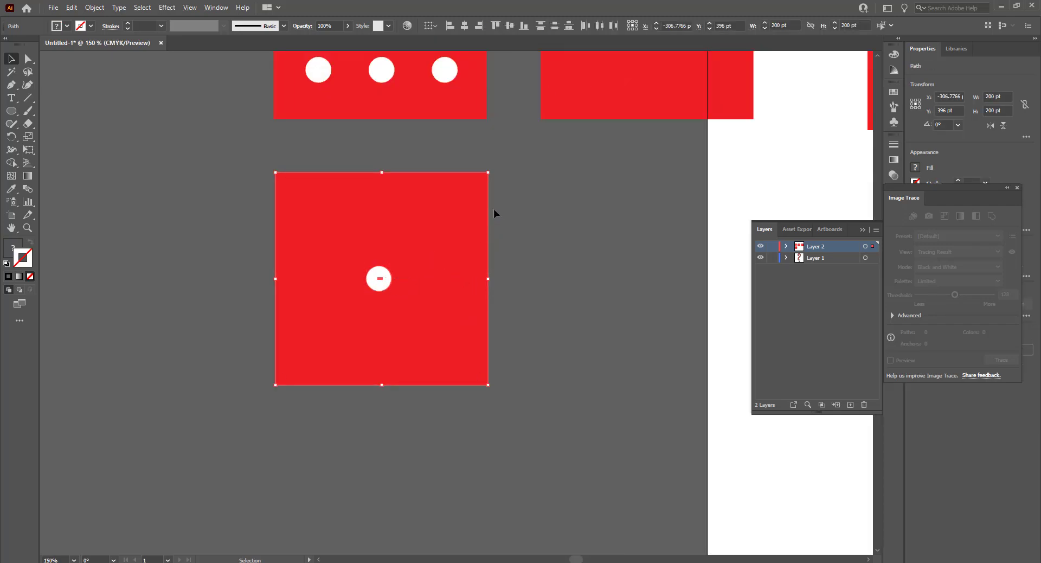
click(464, 299)
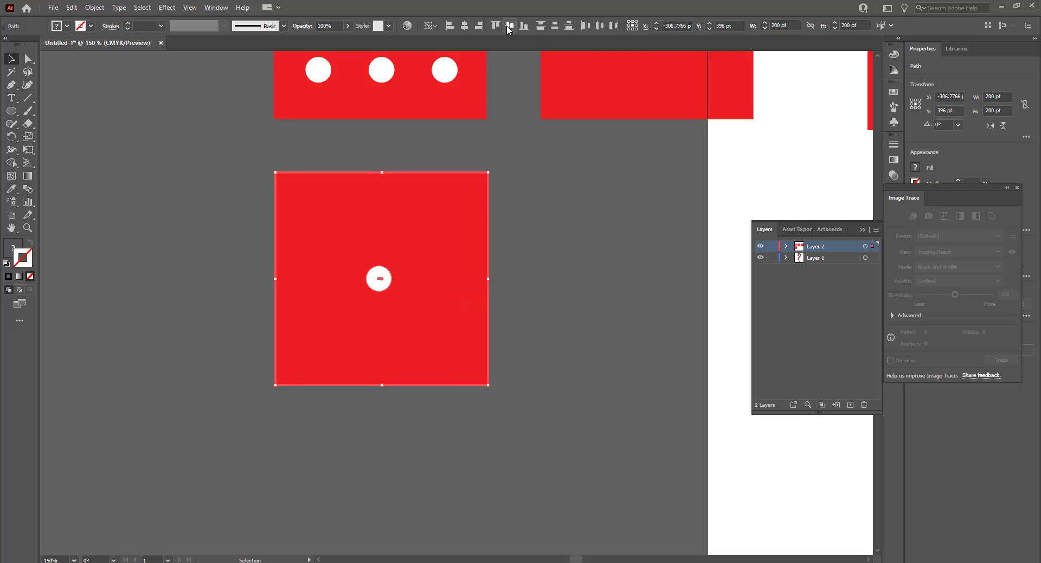
click(465, 25)
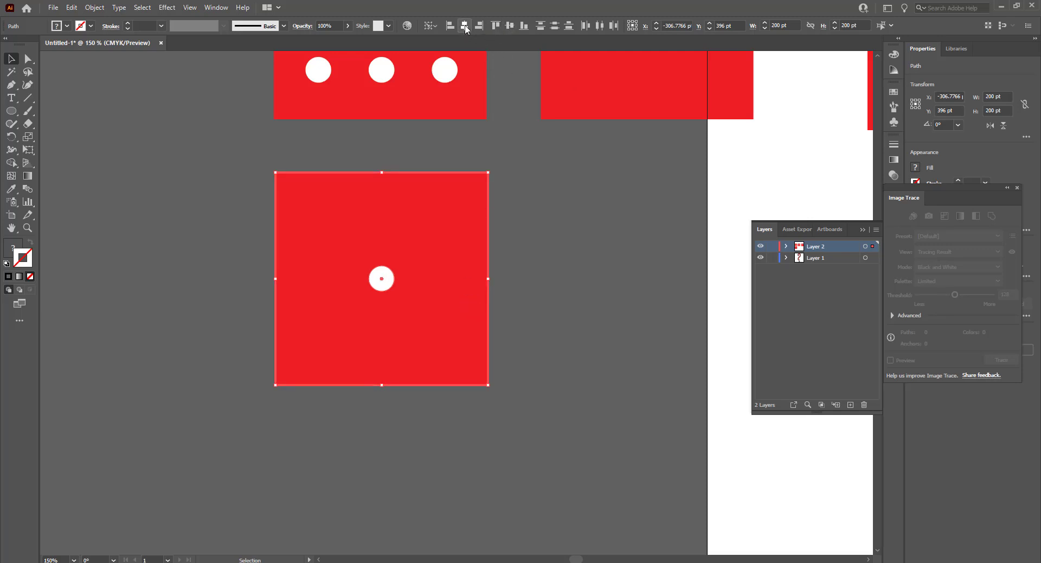
click(542, 279)
scroll(539, 279, down, 4)
scroll(611, 278, up, 2)
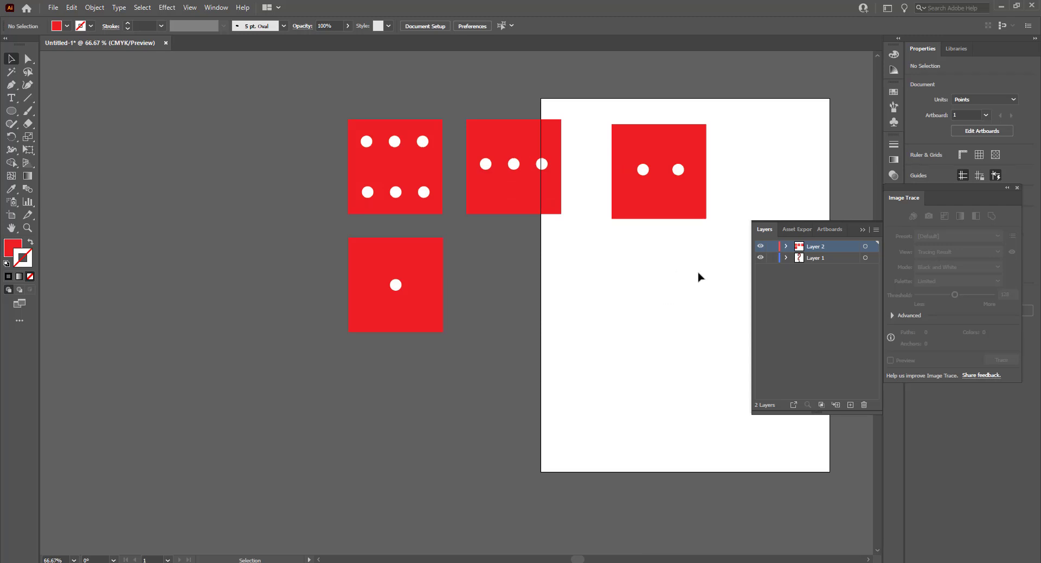
Place a copy of the six-dot face below the three-dot face.
drag(329, 105, 457, 233)
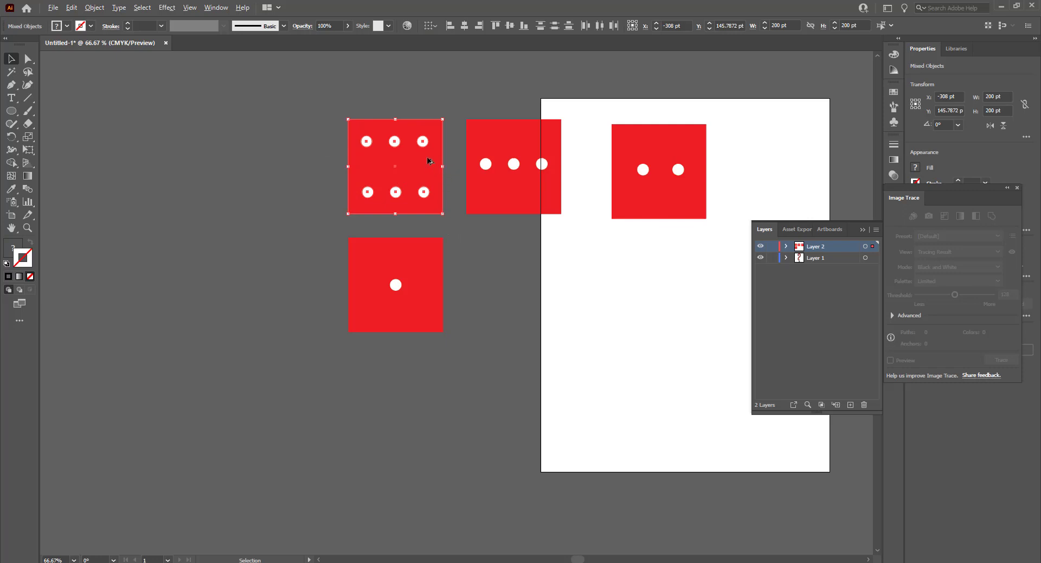
drag(430, 160, 549, 273)
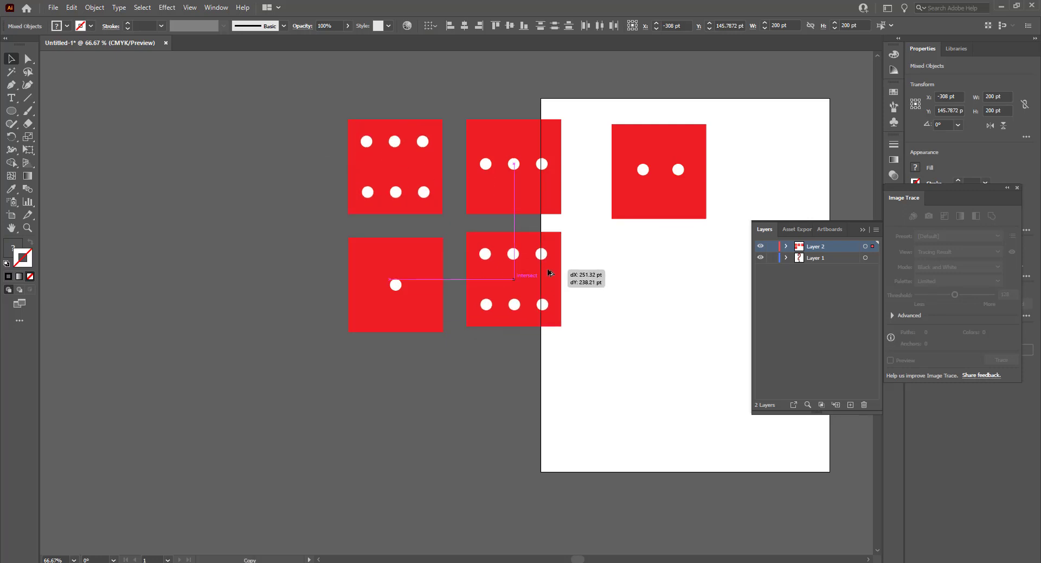
click(586, 282)
scroll(588, 281, up, 1)
scroll(589, 283, up, 1)
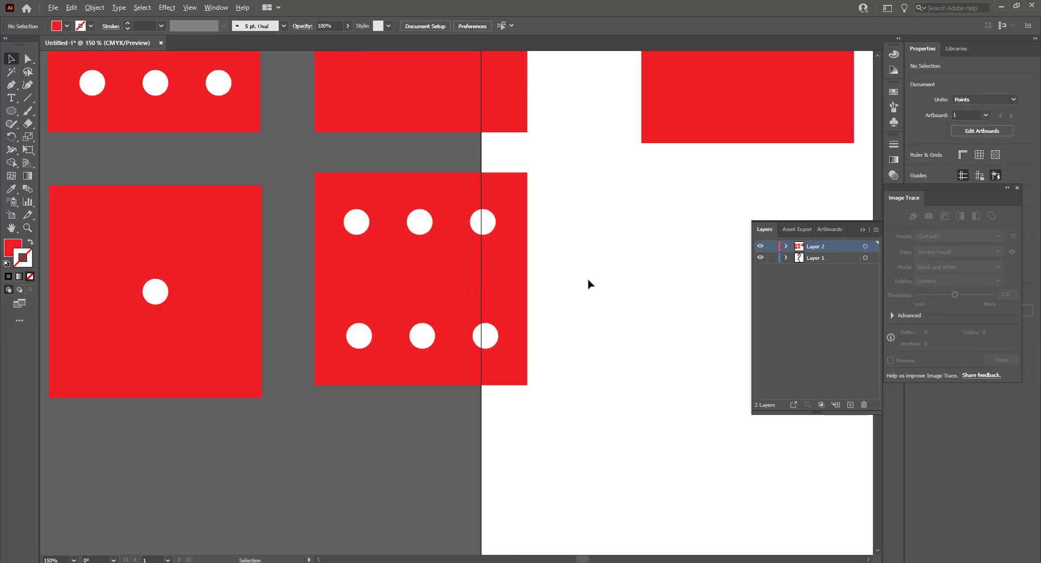
Ungroup the new copy's dot group and its top row of dots.
click(422, 228)
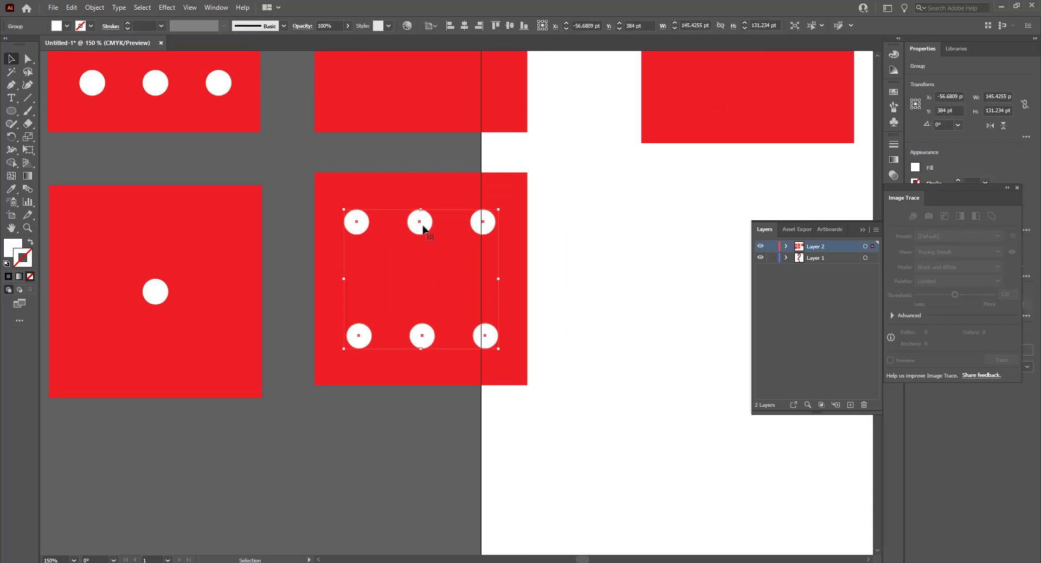
right_click(423, 228)
click(473, 315)
click(588, 299)
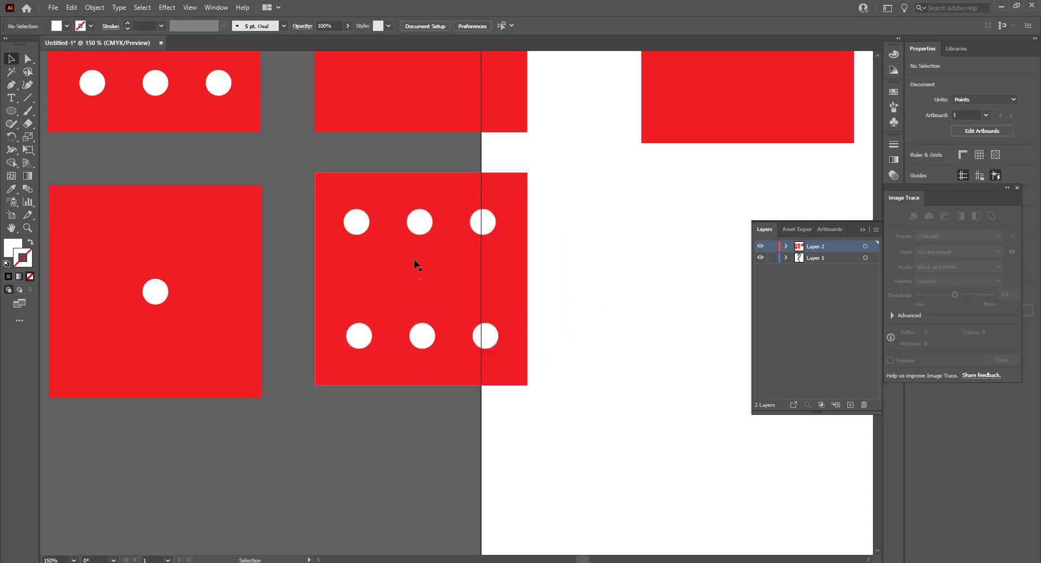
click(421, 224)
right_click(421, 233)
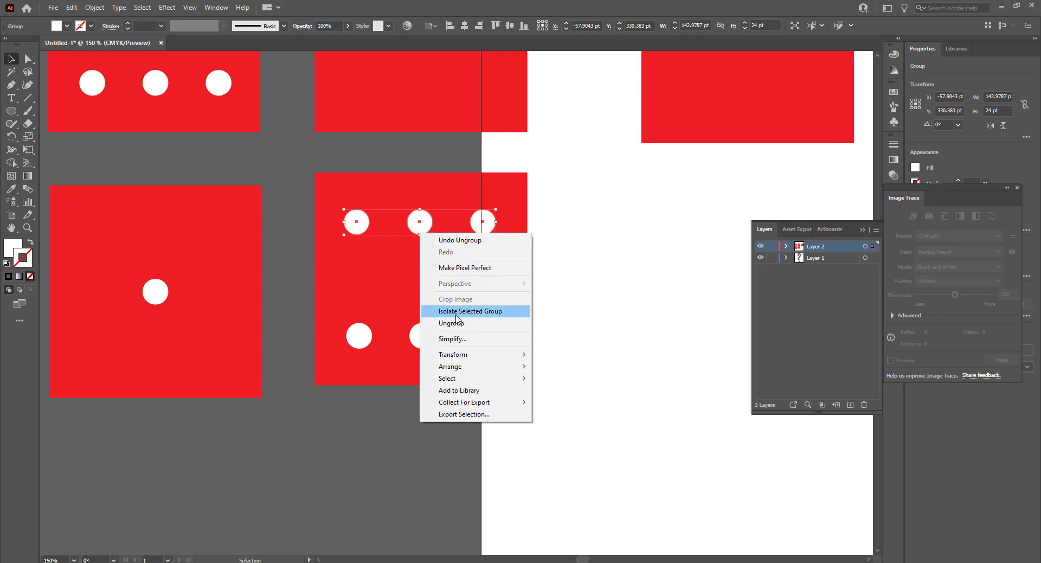
click(691, 237)
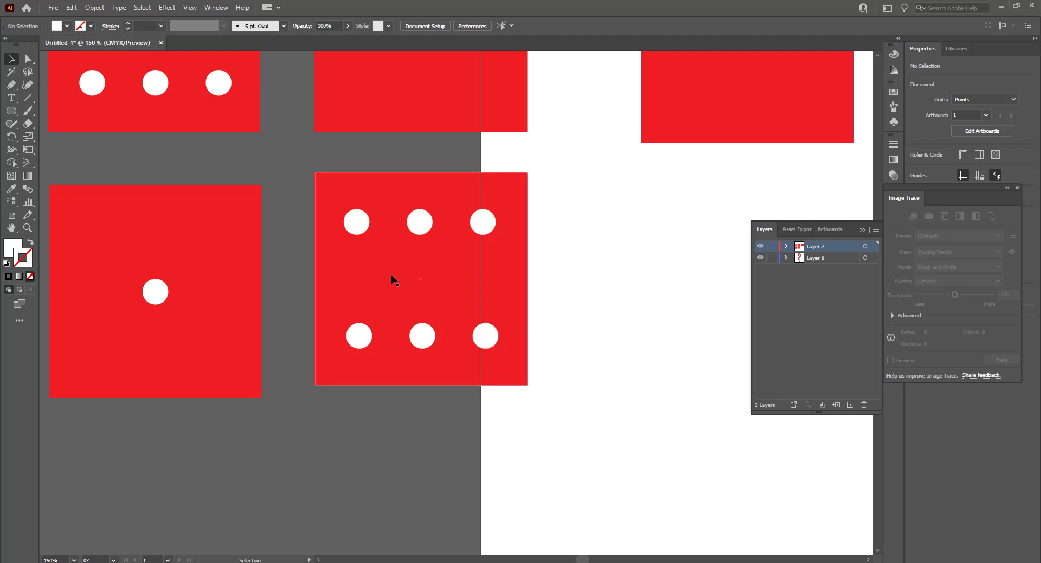
click(421, 223)
right_click(422, 225)
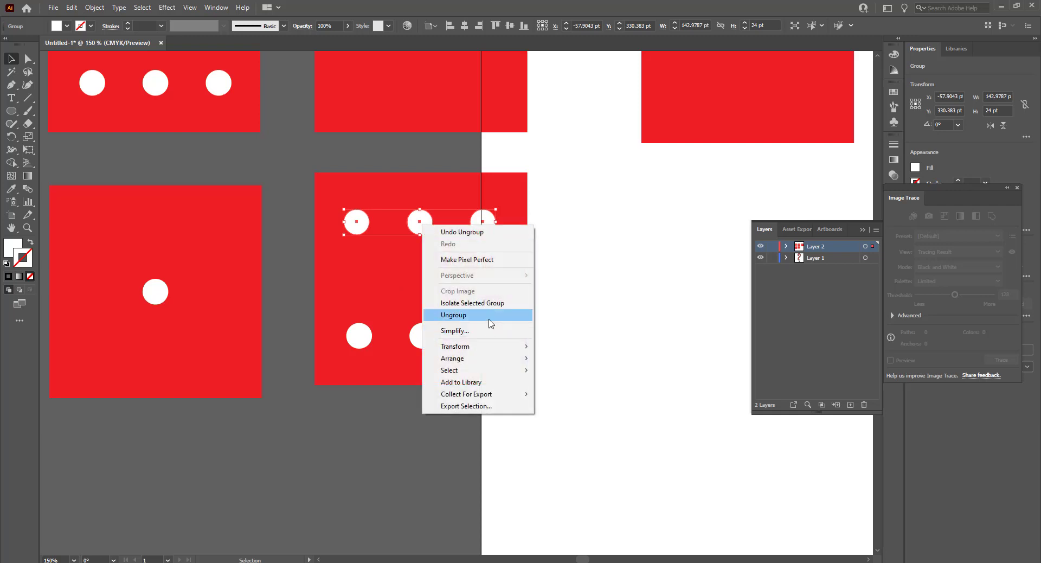
click(454, 314)
click(555, 314)
Ungroup the bottom row and delete the top-middle and bottom-middle dots.
click(433, 338)
right_click(431, 338)
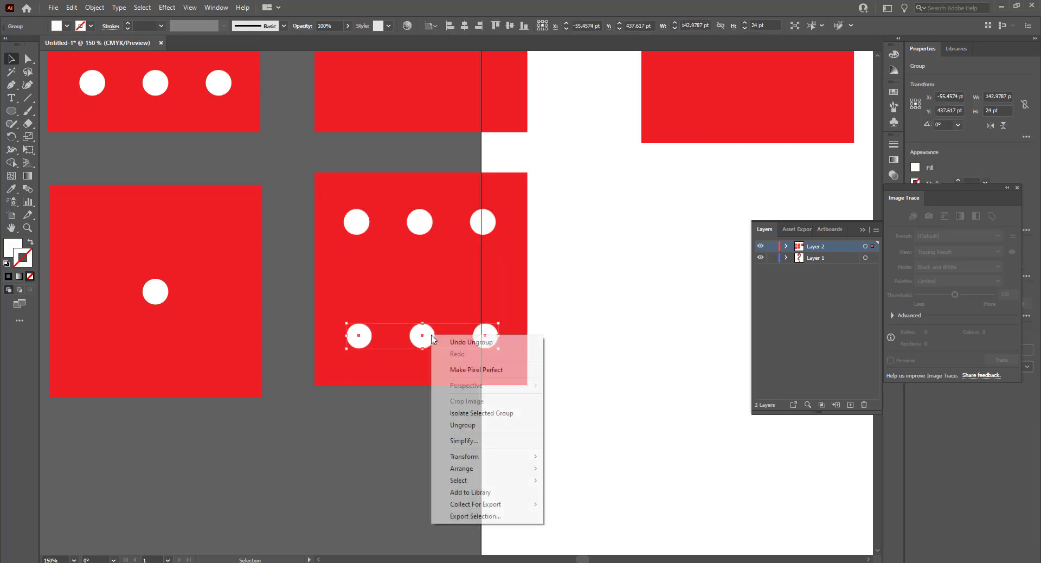
click(608, 369)
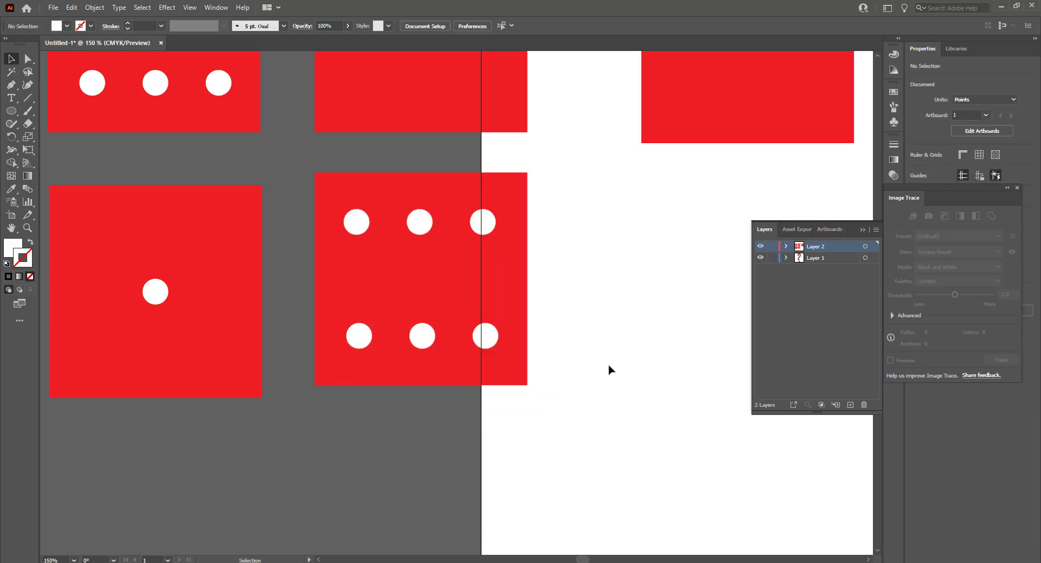
click(423, 337)
click(425, 229)
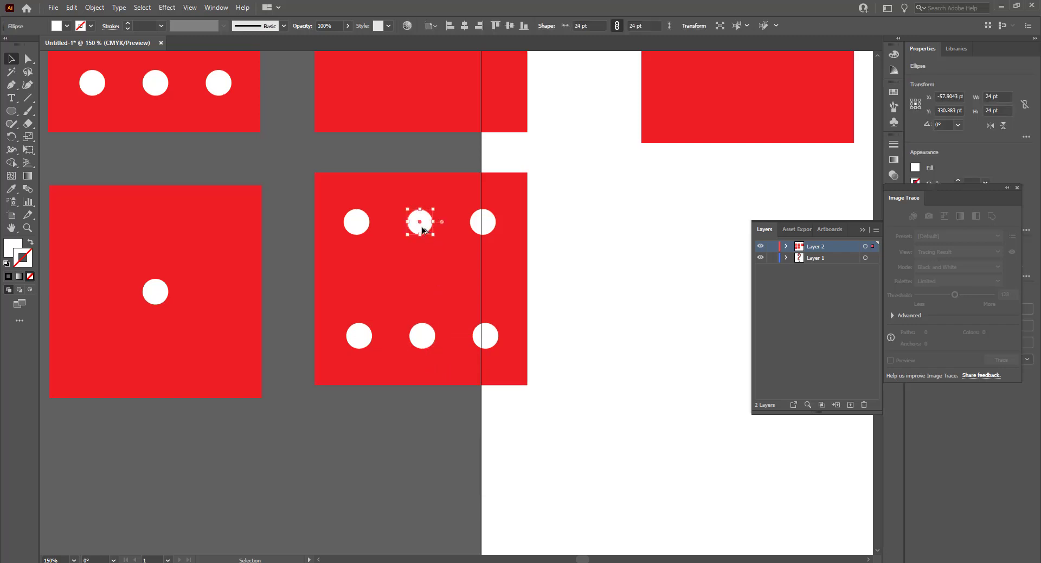
shift+click(422, 333)
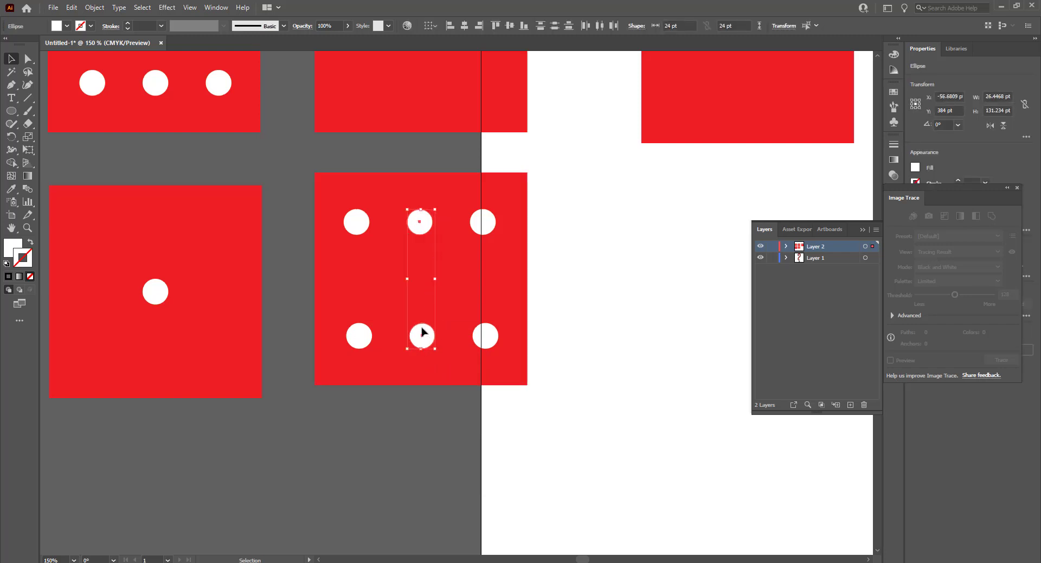
key(Delete)
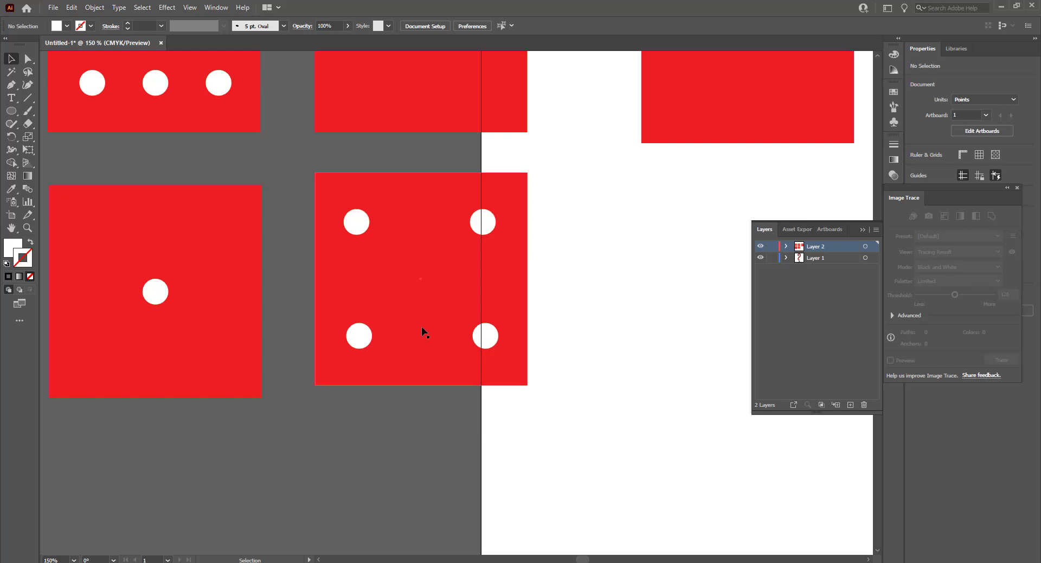
scroll(421, 327, up, 5)
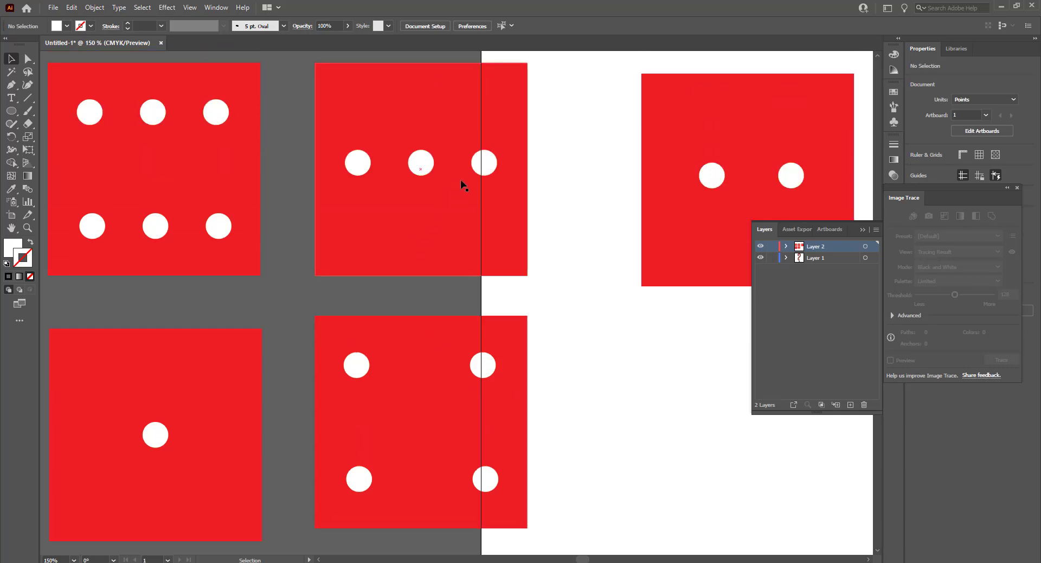
click(488, 163)
drag(500, 144, 479, 87)
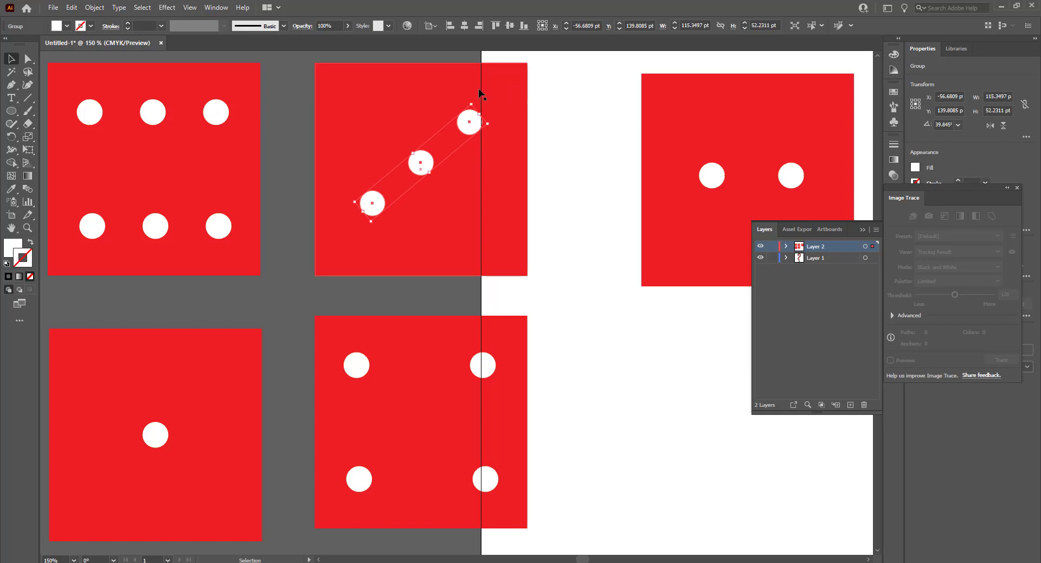
click(551, 98)
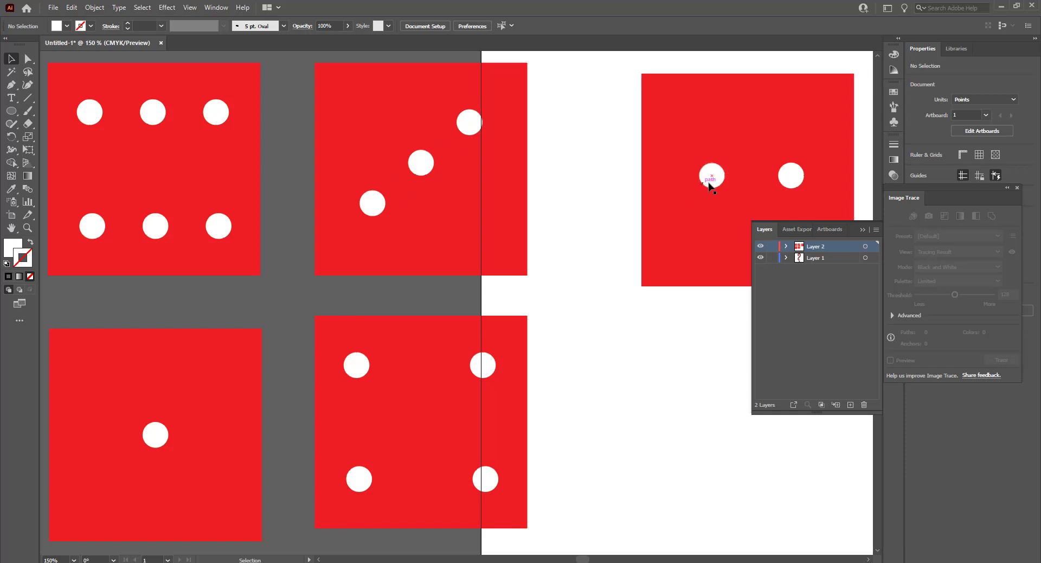
Lower the four-dot die slightly and place a copy of it below the two-dot die.
scroll(639, 372, down, 3)
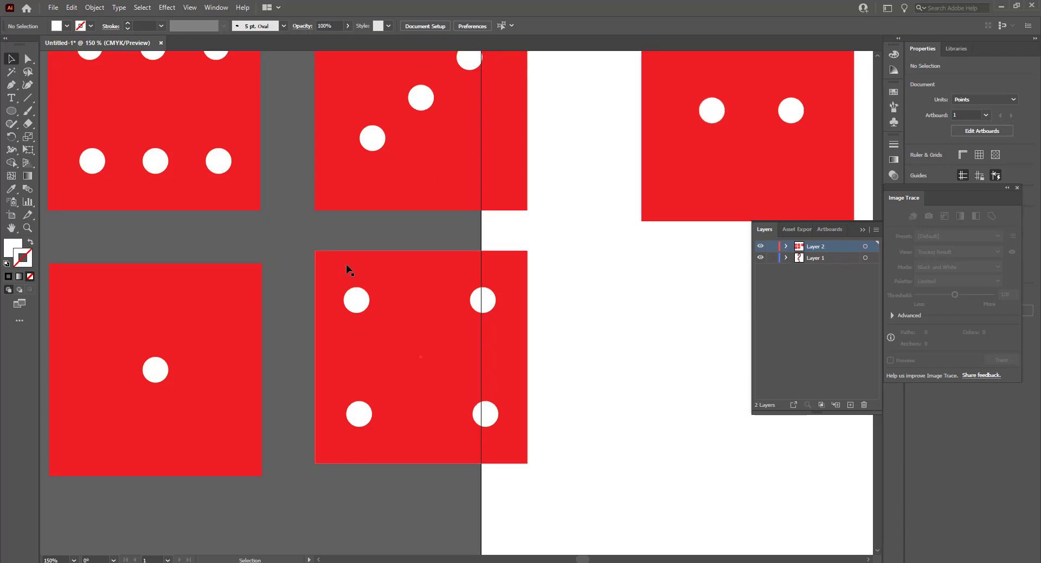
drag(517, 369, 513, 381)
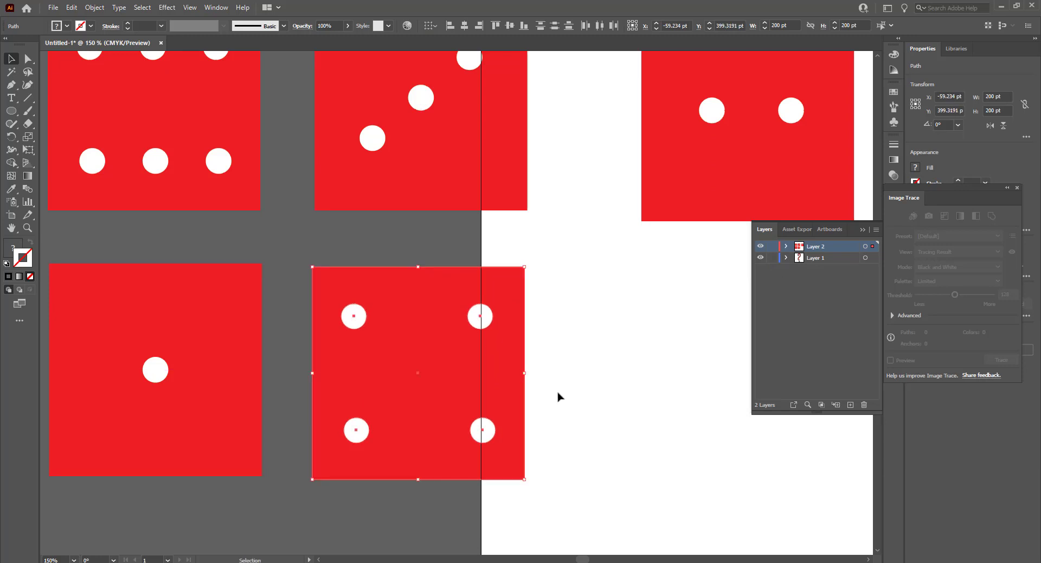
click(559, 397)
scroll(558, 396, down, 5)
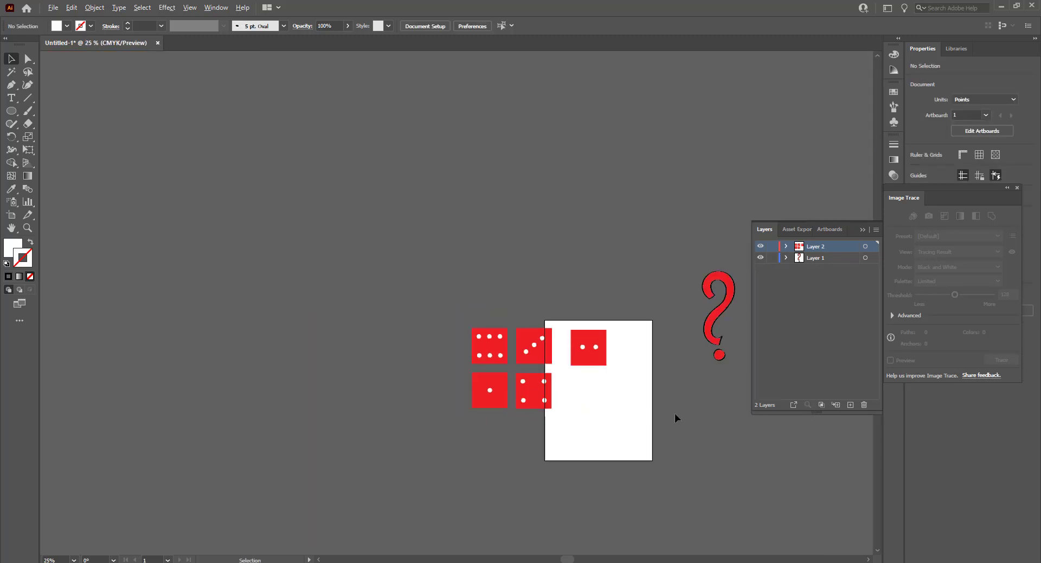
scroll(678, 414, up, 3)
drag(239, 299, 346, 420)
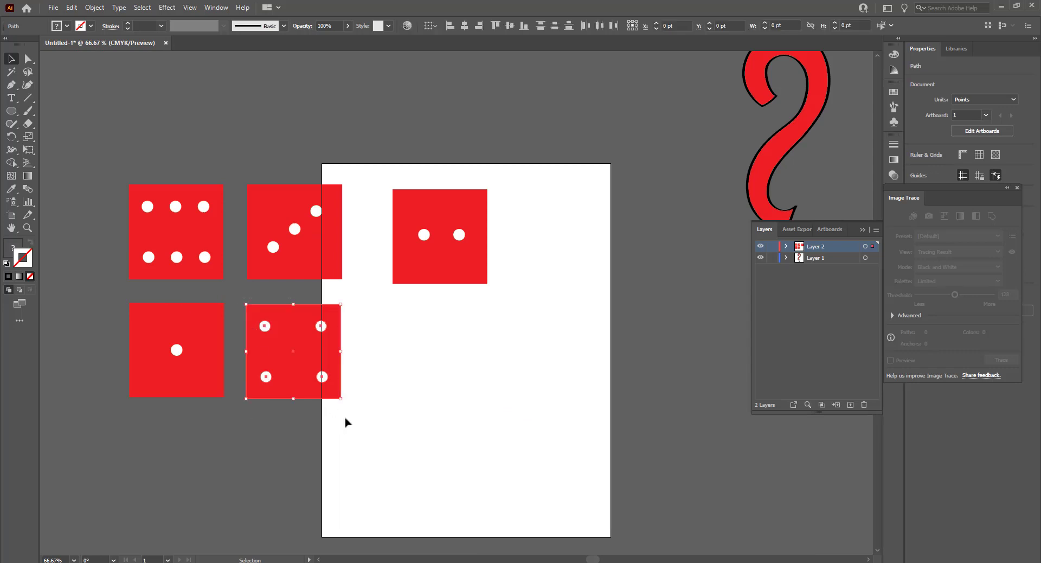
drag(309, 362, 454, 364)
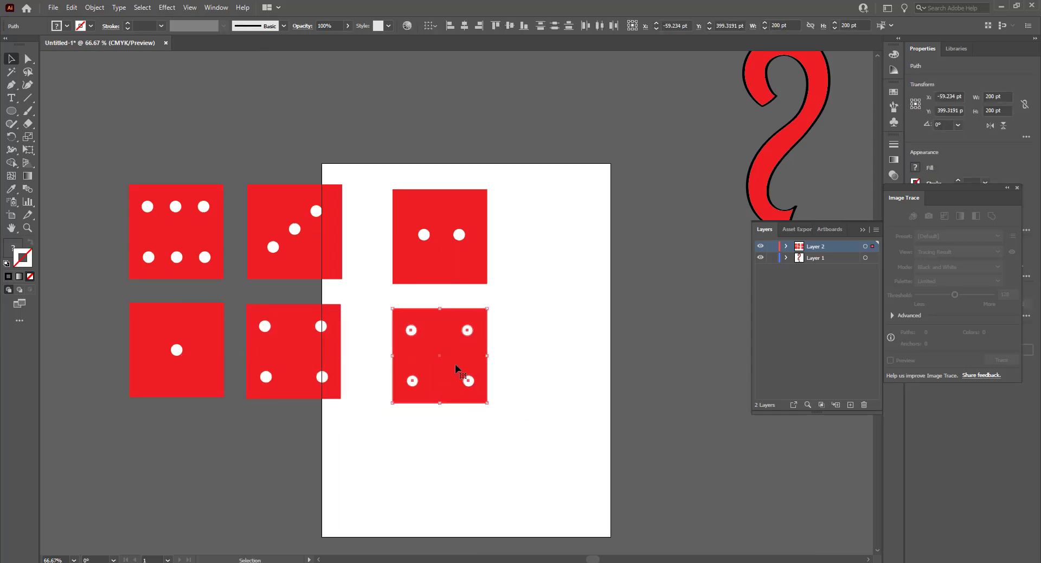
Copy the one-dot die's centre dot into the middle of the four-dot copy.
click(539, 369)
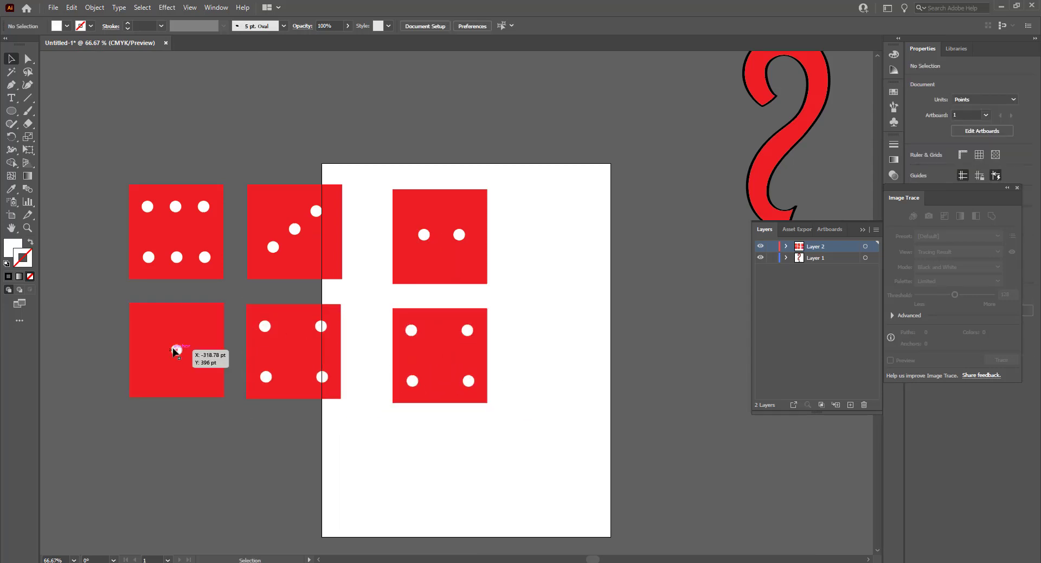
click(175, 350)
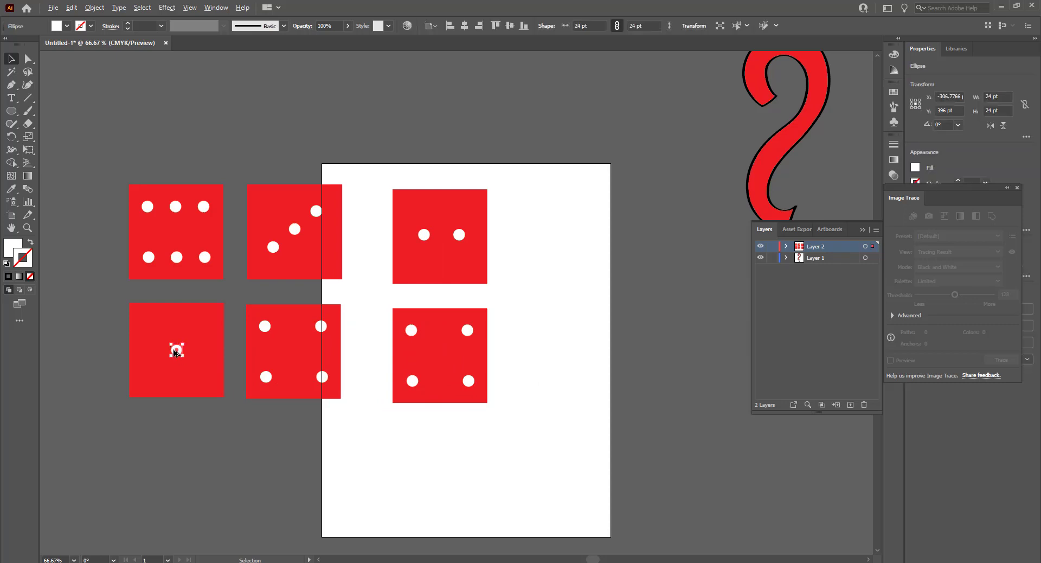
drag(175, 350, 439, 356)
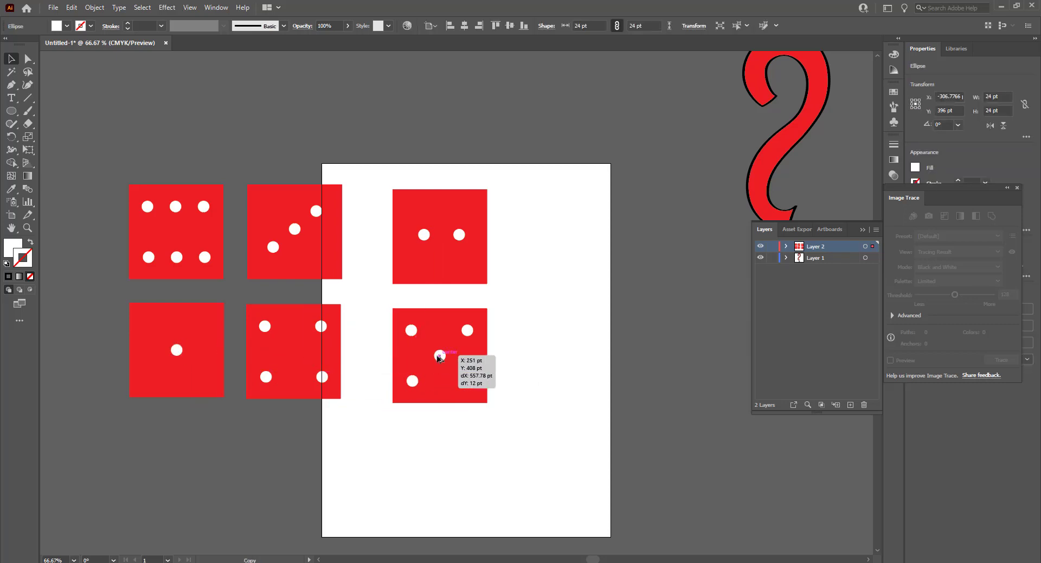
click(567, 378)
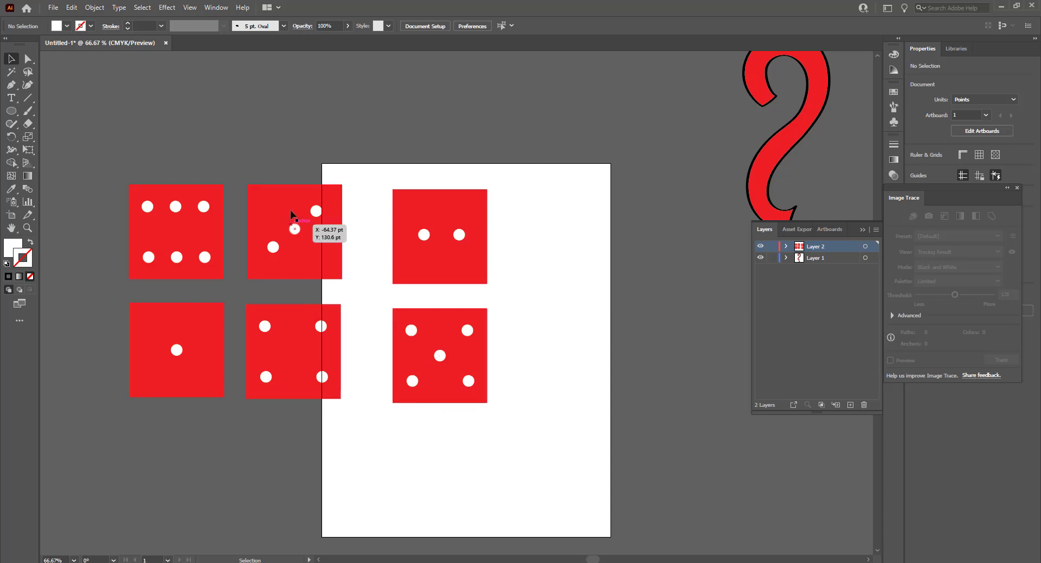
Rotate the two-dot face's dots into a diagonal and move them toward opposite corners.
click(274, 251)
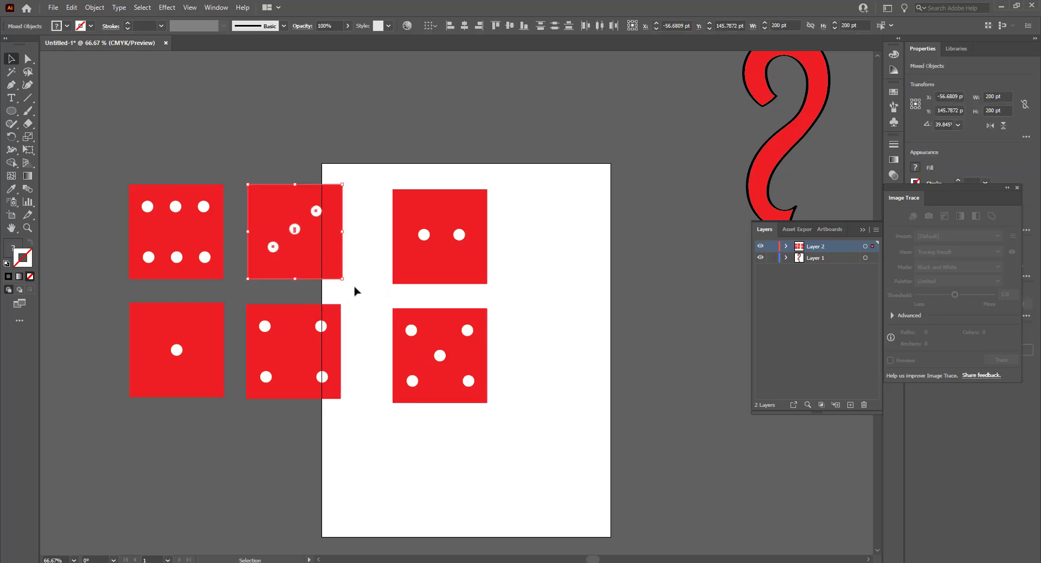
click(507, 252)
click(459, 234)
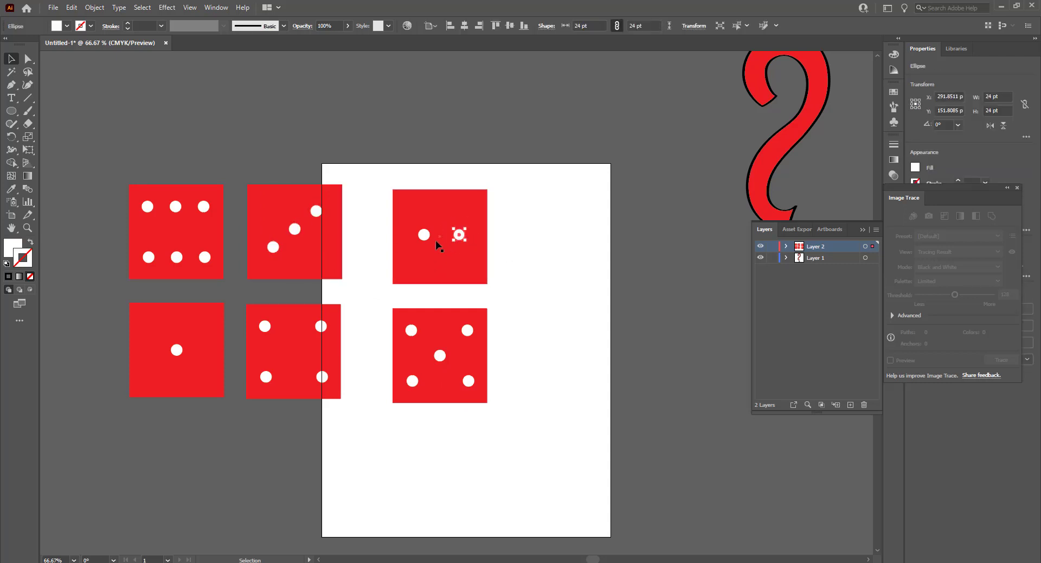
shift+click(424, 234)
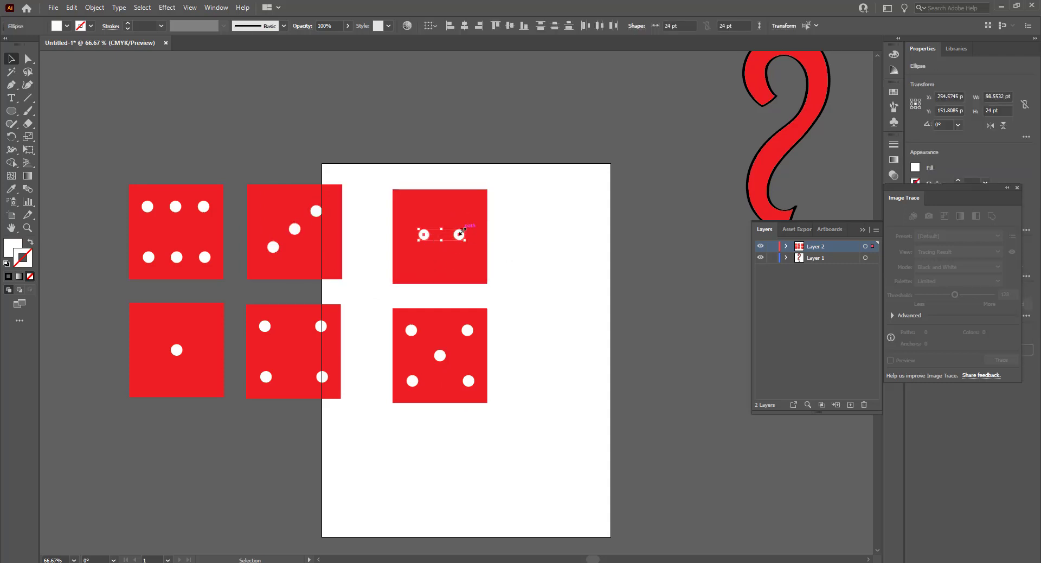
drag(469, 224, 457, 198)
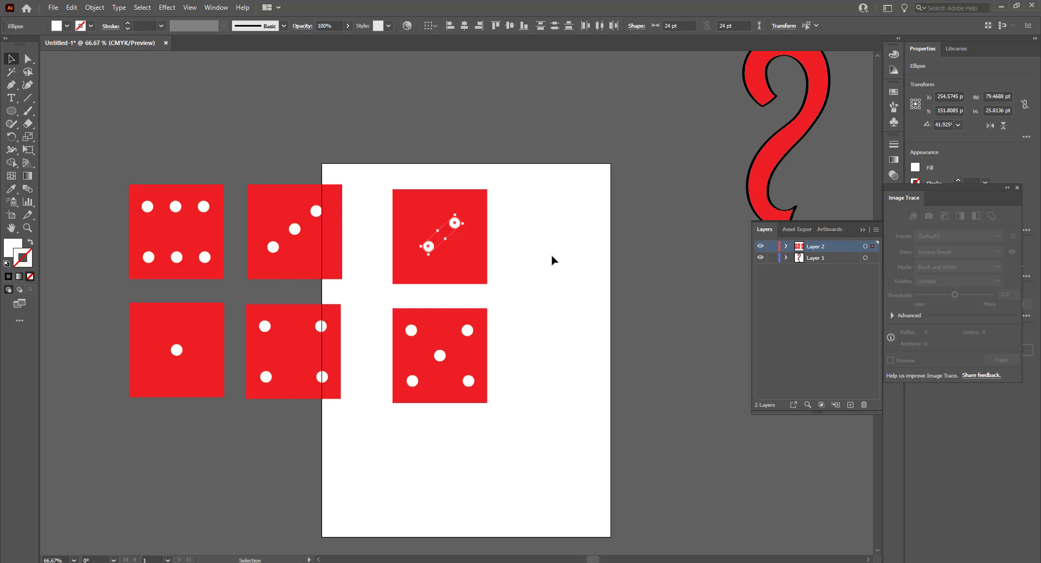
click(534, 276)
drag(454, 223, 468, 212)
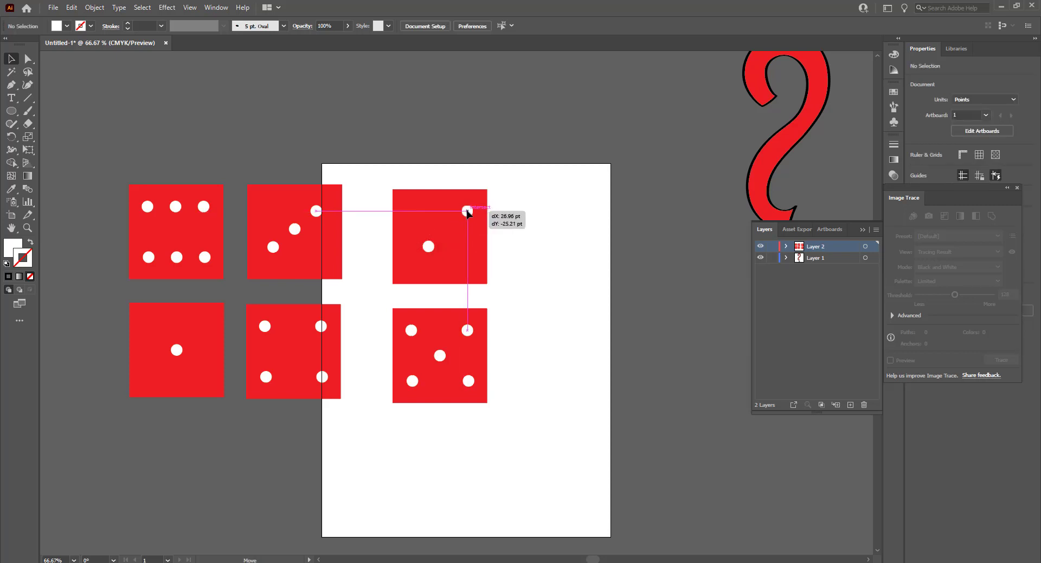
drag(425, 250, 411, 269)
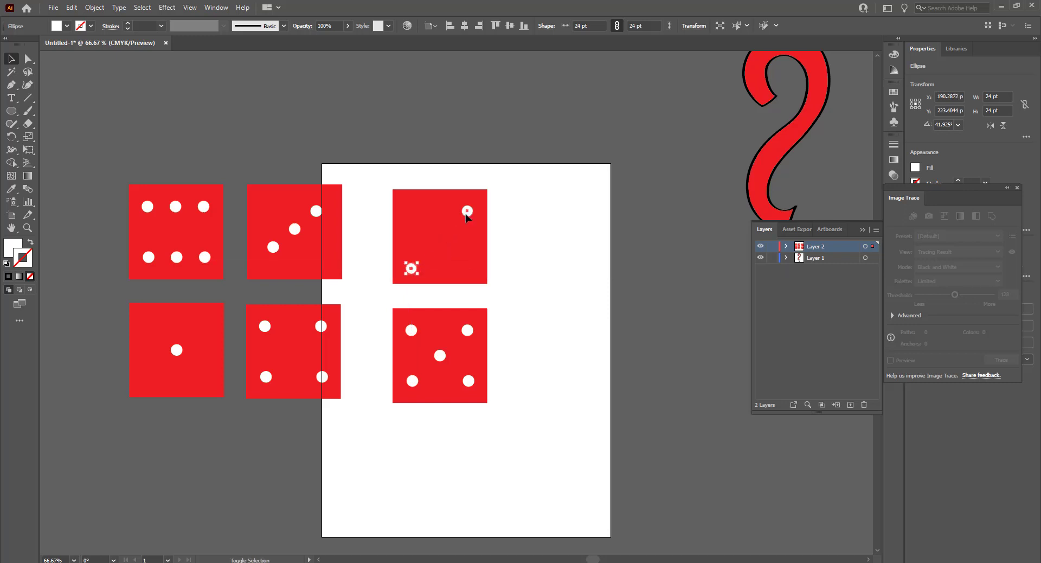
Undo an unwanted alignment and fine-tune the dots into the top-right and bottom-left corners.
shift+click(467, 213)
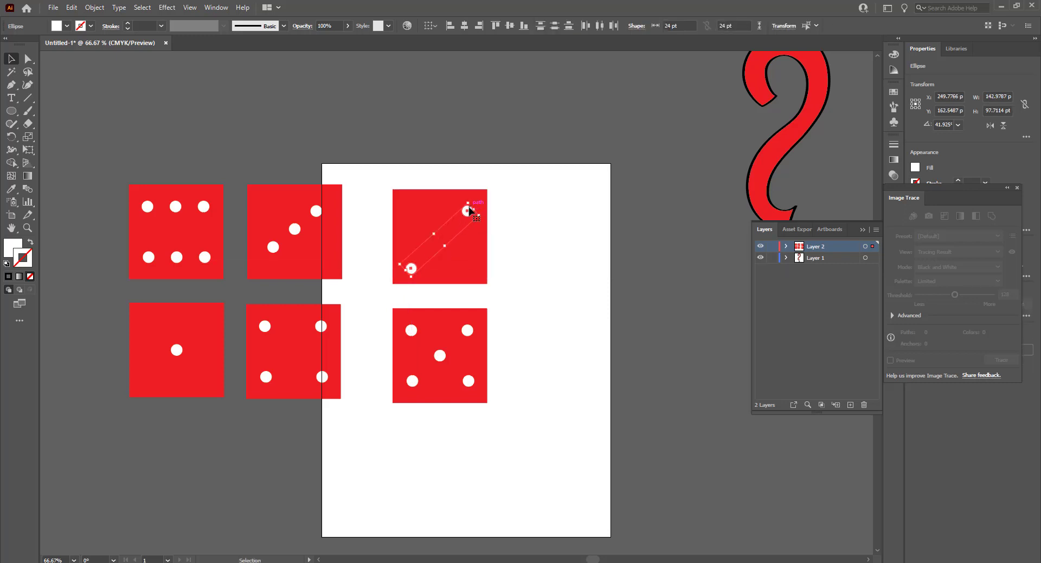
click(510, 26)
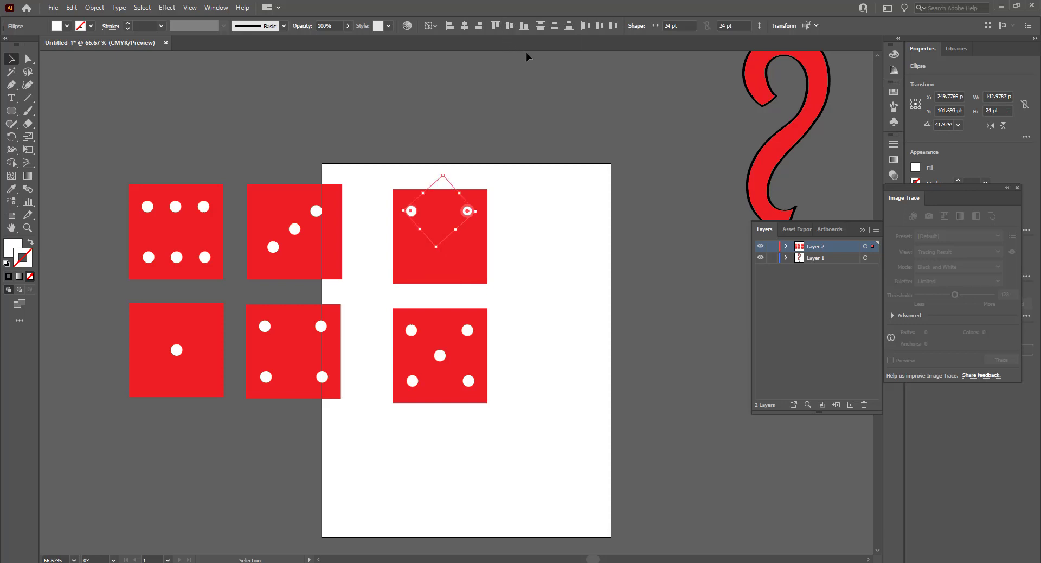
key(ctrl+z)
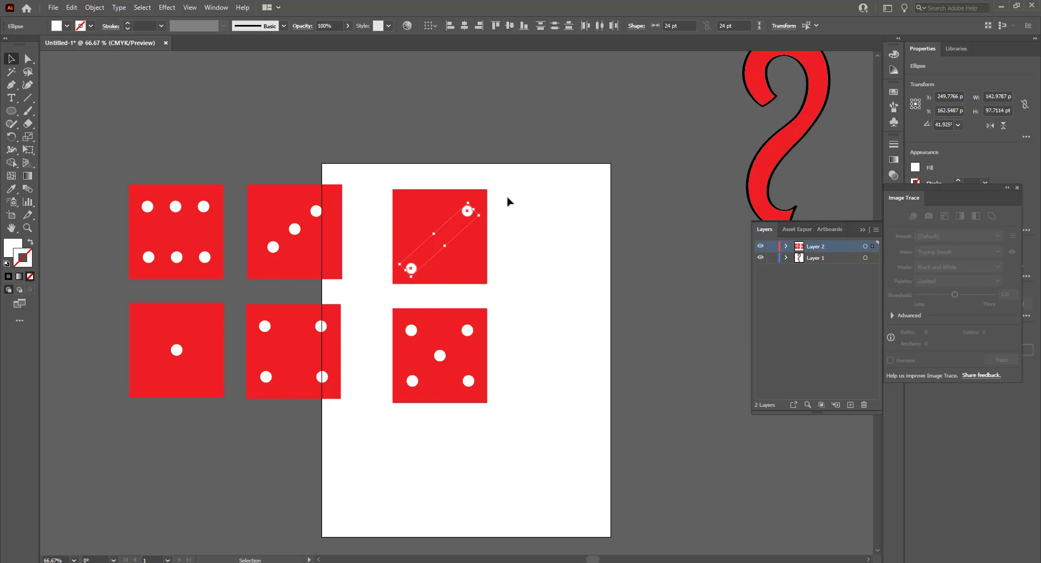
drag(412, 267, 413, 265)
click(522, 232)
drag(467, 212, 469, 212)
click(525, 219)
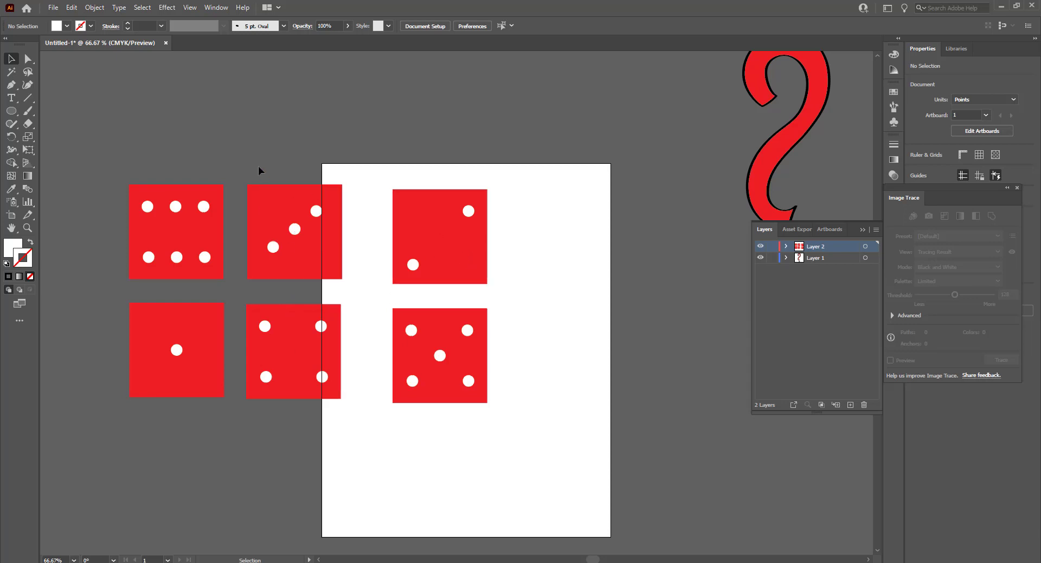
Shuffle the two-, three- and one-dot dice upward and move the six-dot die to the bottom.
drag(317, 235, 633, 443)
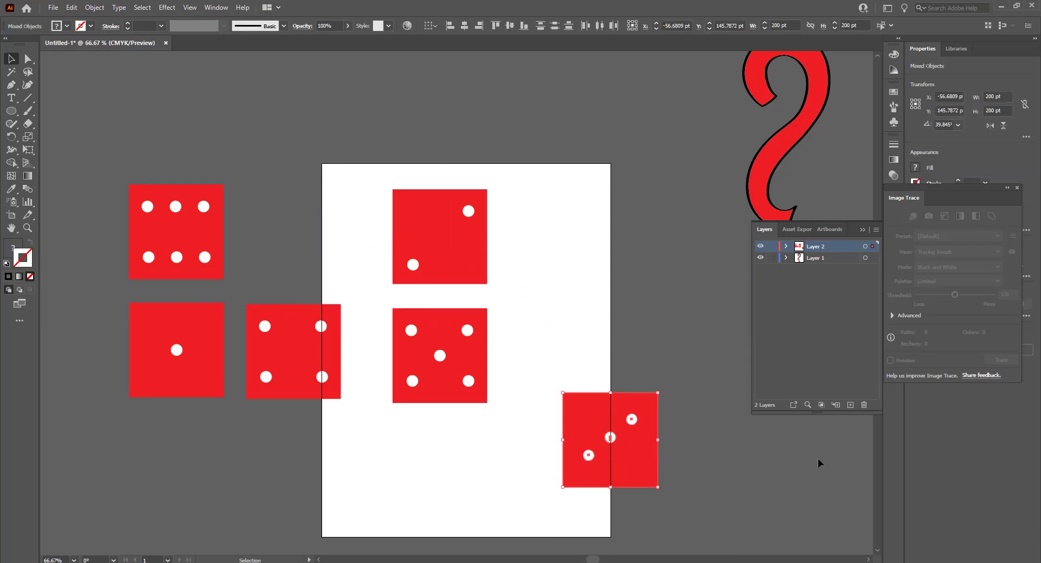
click(612, 438)
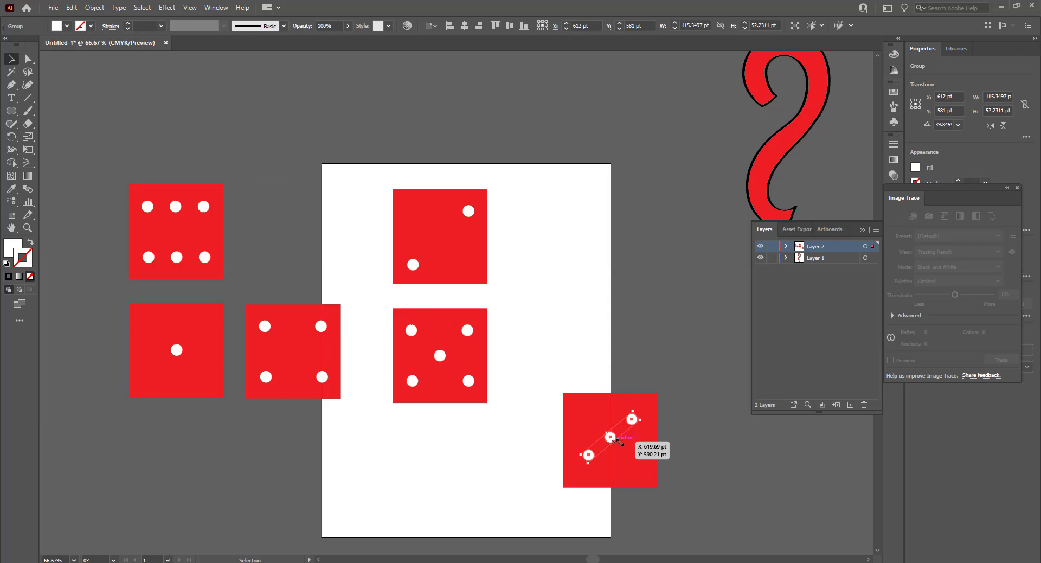
click(686, 436)
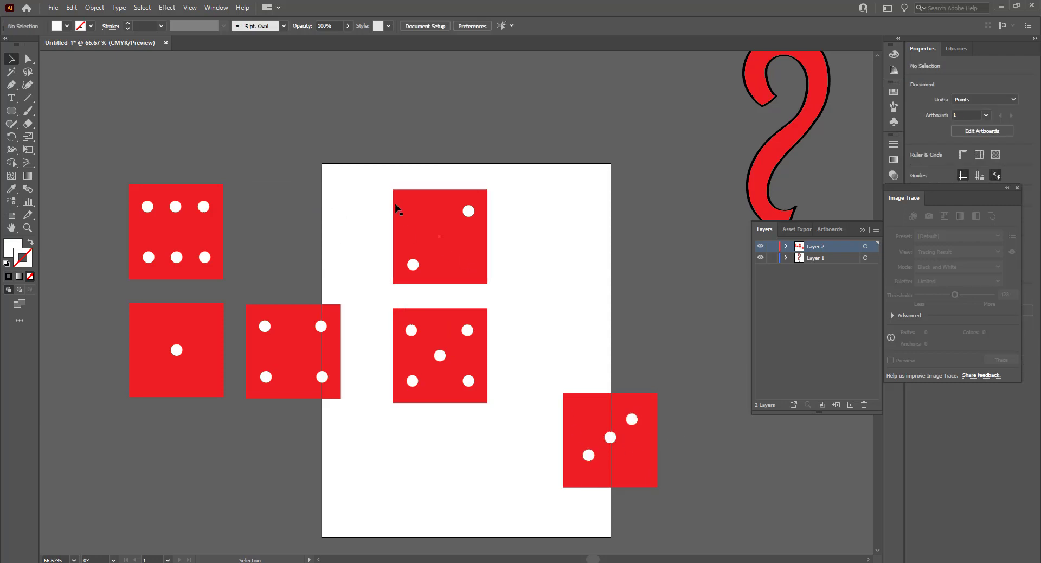
drag(388, 204, 583, 321)
drag(372, 174, 499, 272)
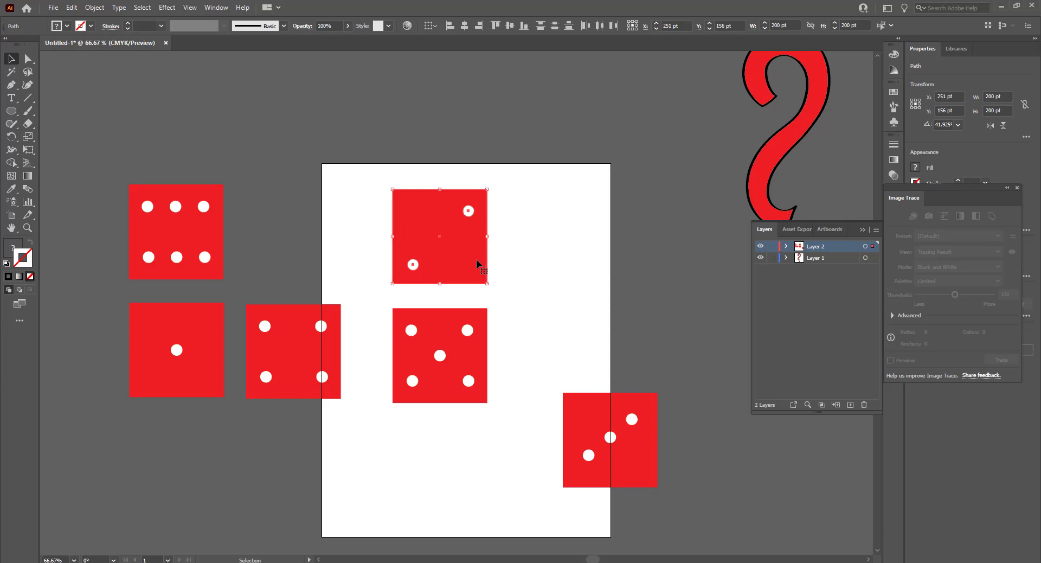
drag(476, 259, 314, 246)
click(416, 282)
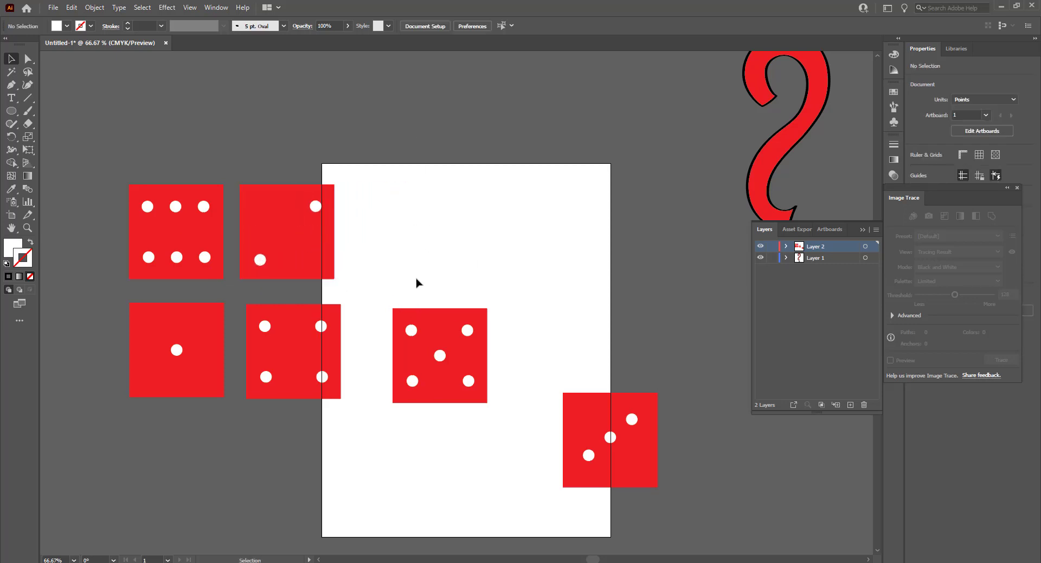
drag(621, 454, 443, 247)
click(578, 291)
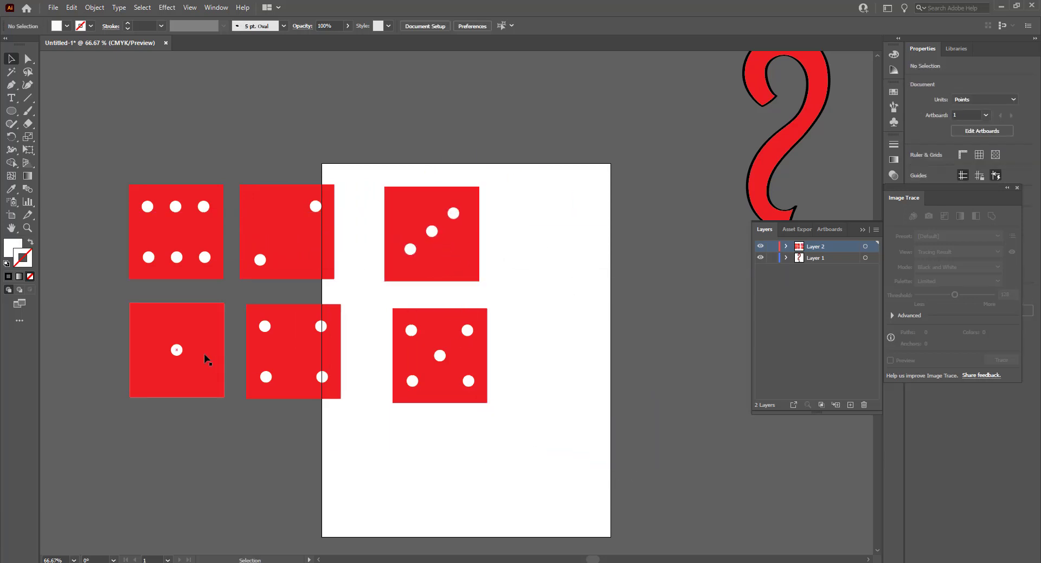
drag(172, 366, 162, 90)
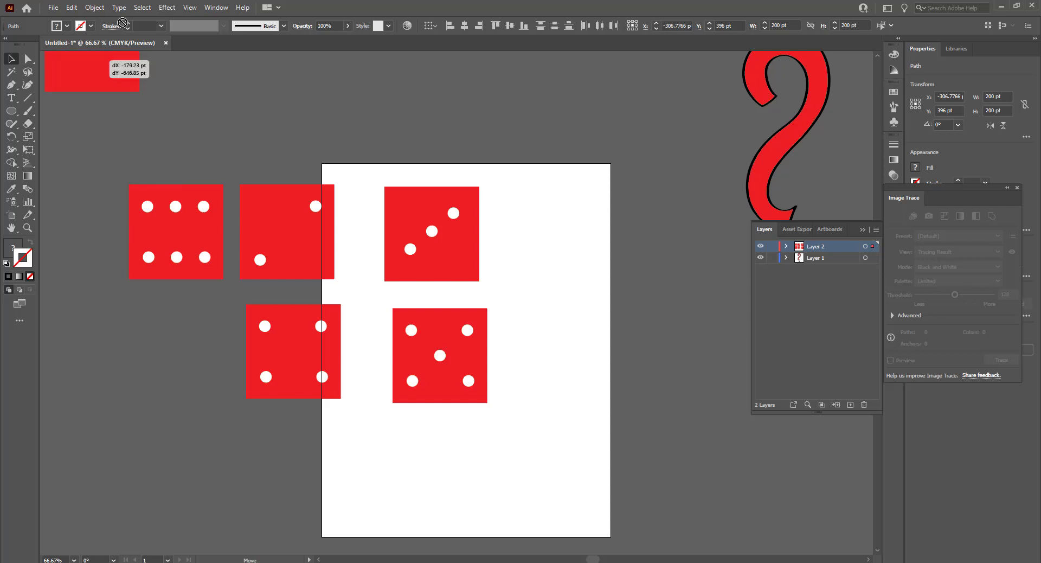
click(202, 333)
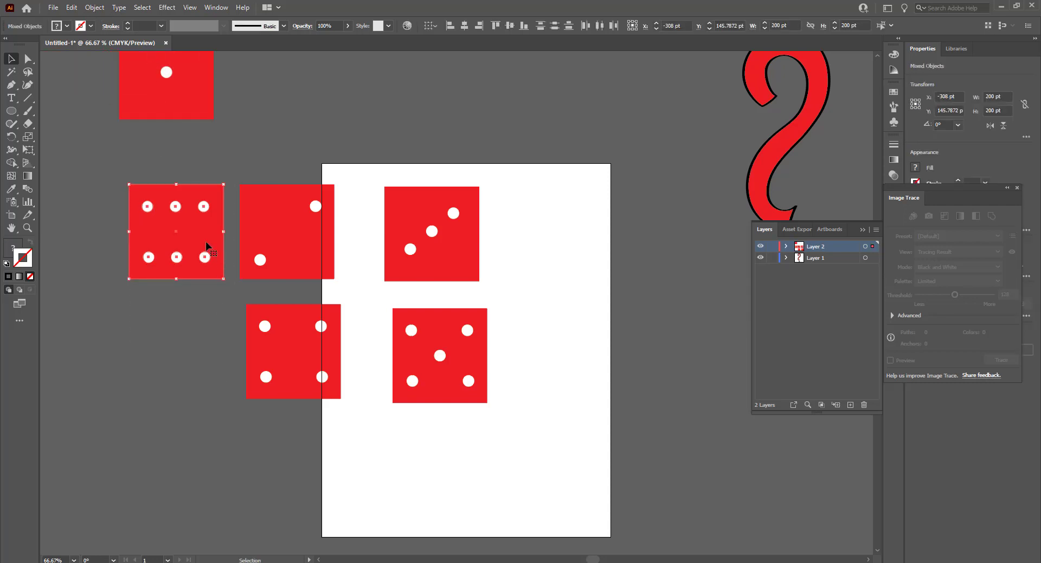
mouse_move(205, 249)
mouse_down()
mouse_move(300, 497)
mouse_move(578, 482)
mouse_up()
click(400, 287)
Place the one-dot die into the top row, with the three-dot die beside the two-dot die.
click(195, 115)
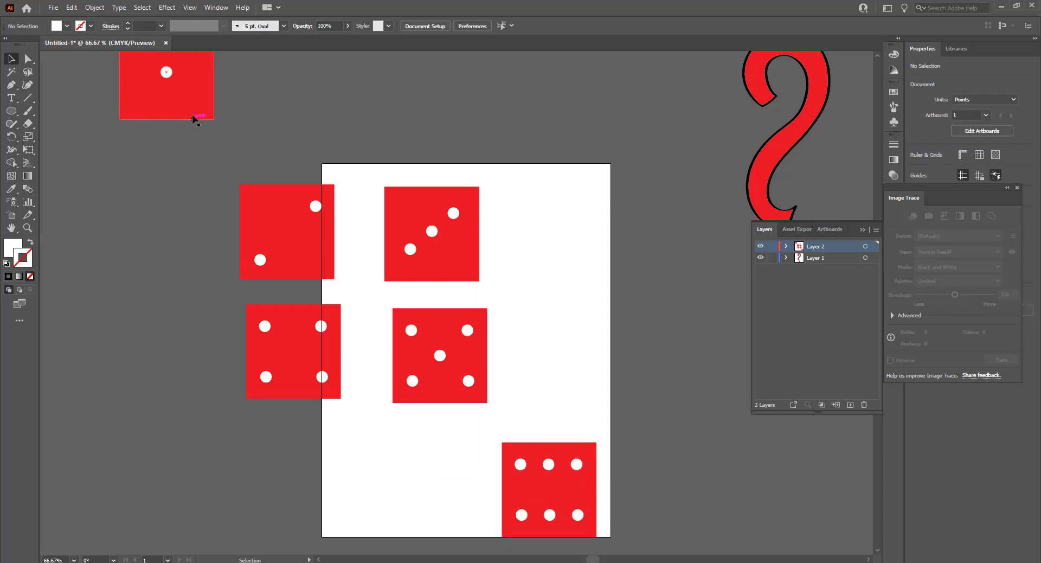
drag(174, 99, 202, 252)
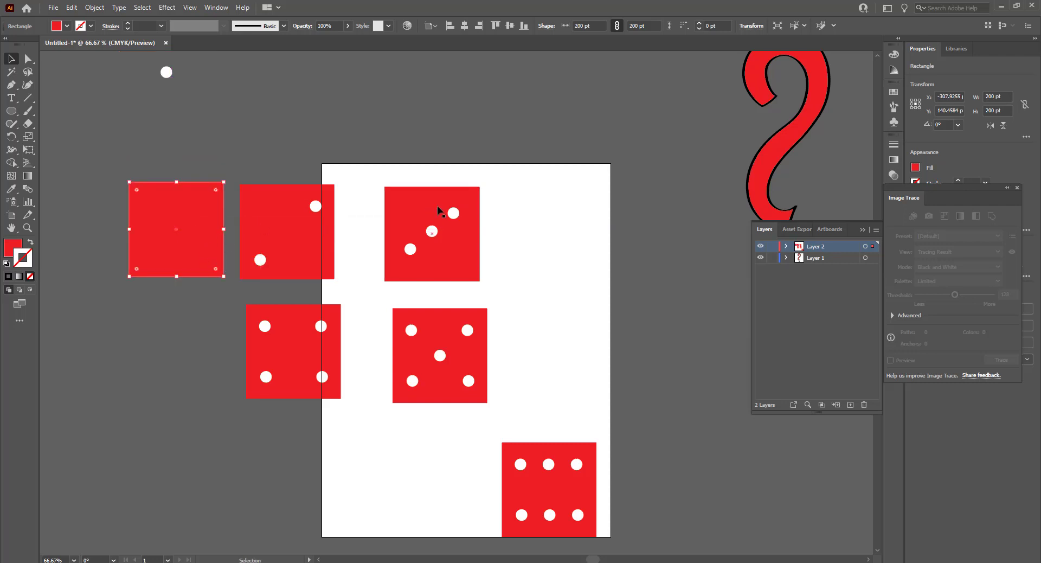
key(ctrl+z)
scroll(434, 98, up, 2)
click(326, 93)
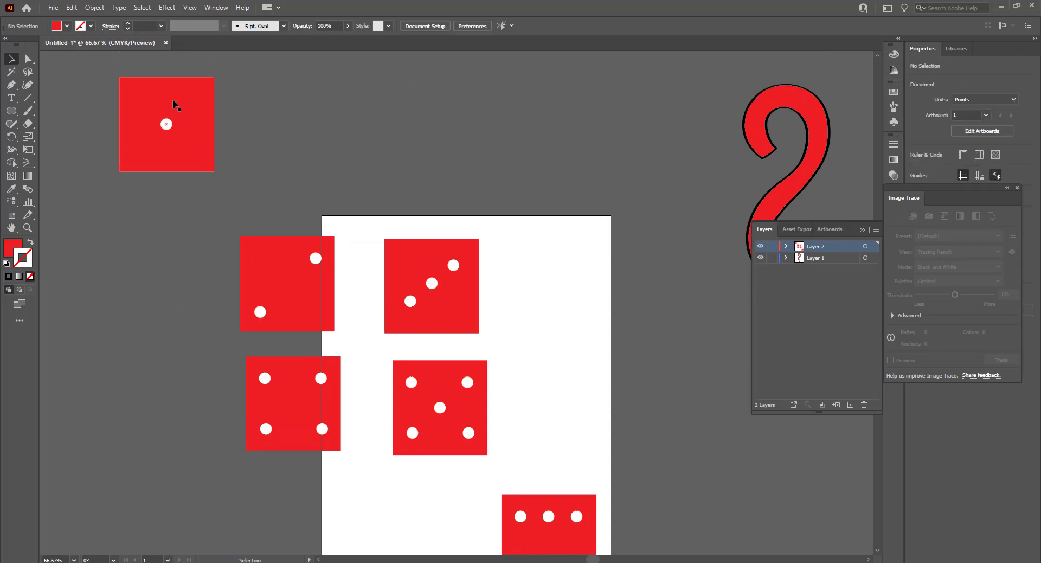
click(167, 162)
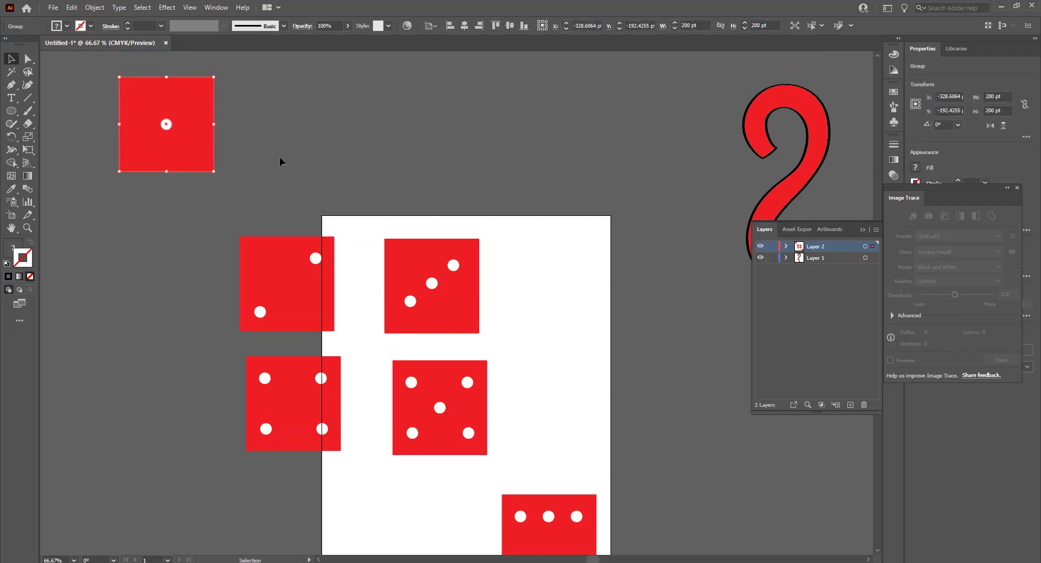
drag(183, 146, 192, 287)
mouse_move(372, 225)
mouse_down()
mouse_move(459, 312)
mouse_move(425, 299)
mouse_up()
click(534, 249)
scroll(538, 248, down, 2)
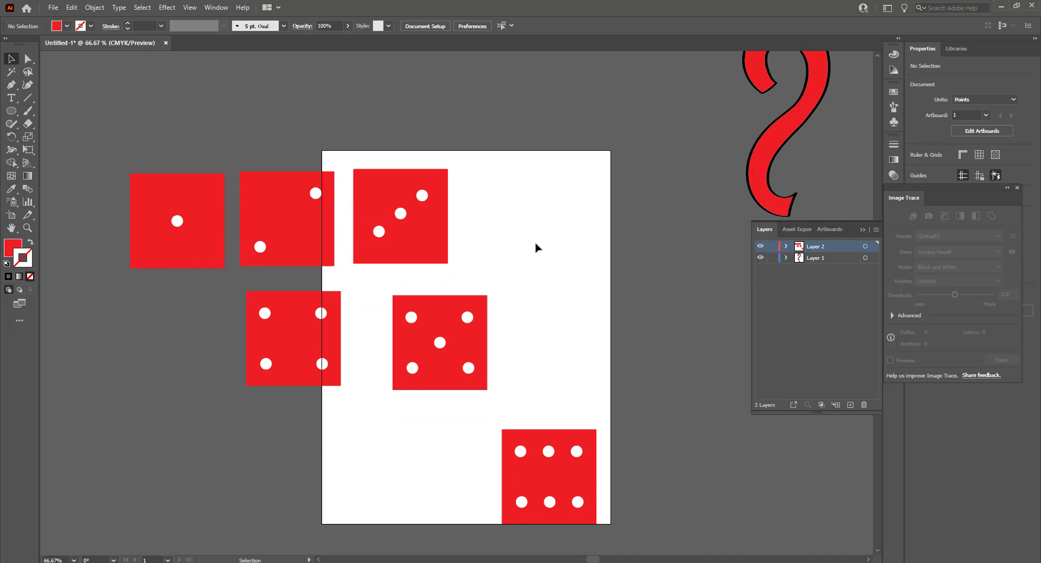
scroll(532, 249, down, 1)
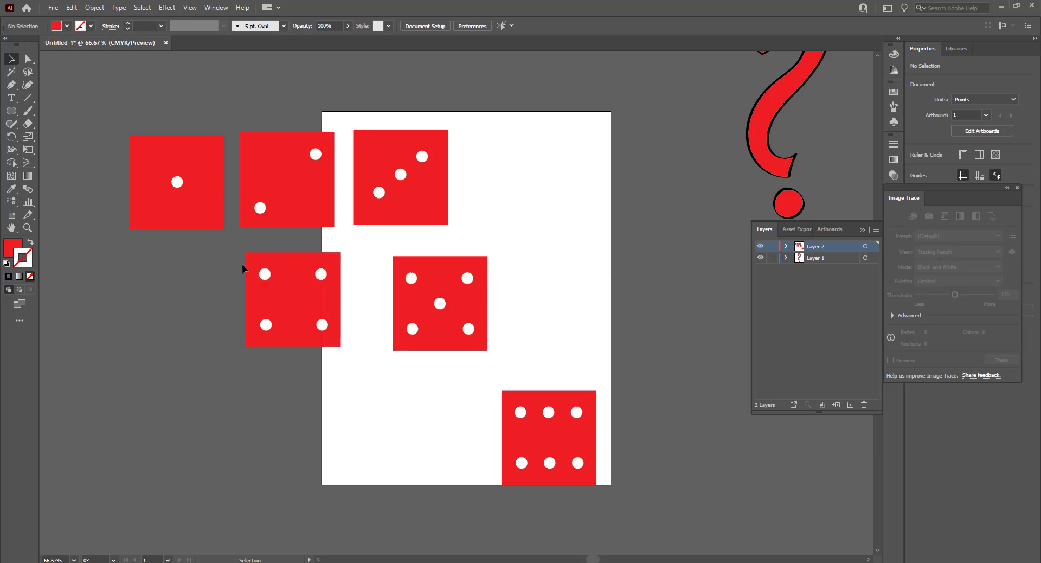
Move the whole four-dot die, dots included, under the one-dot die.
click(266, 330)
drag(327, 302, 216, 301)
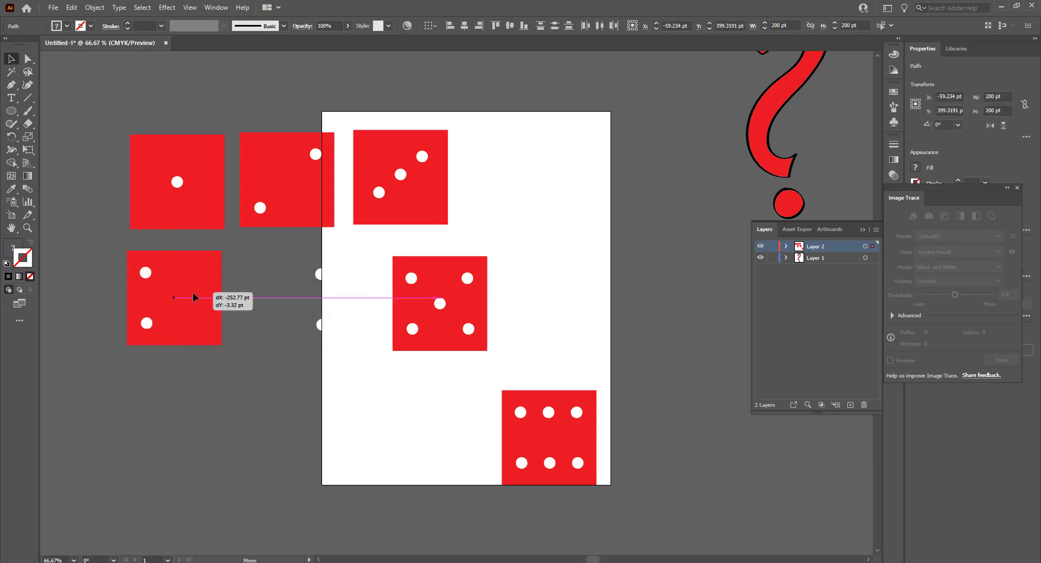
key(ctrl+z)
drag(240, 262, 347, 408)
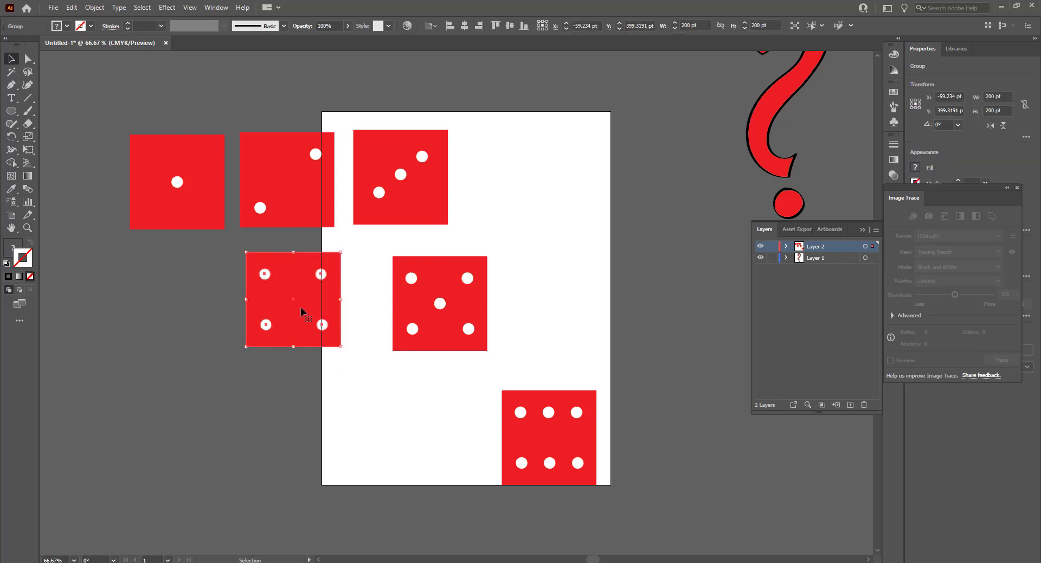
drag(301, 309, 185, 307)
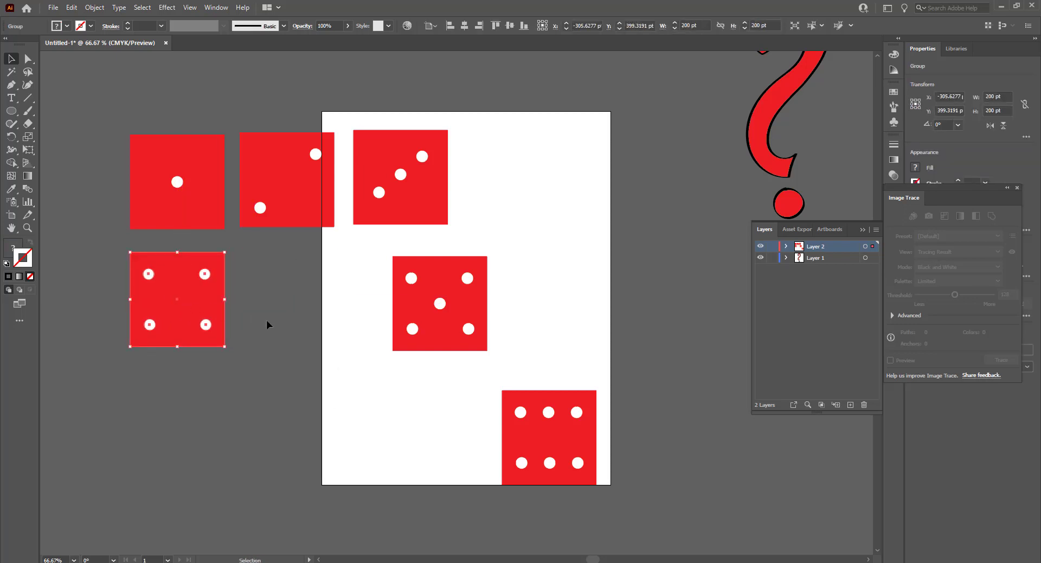
click(298, 325)
Line up the five-dot and six-dot dice after the four-dot die to finish the bottom row.
click(406, 298)
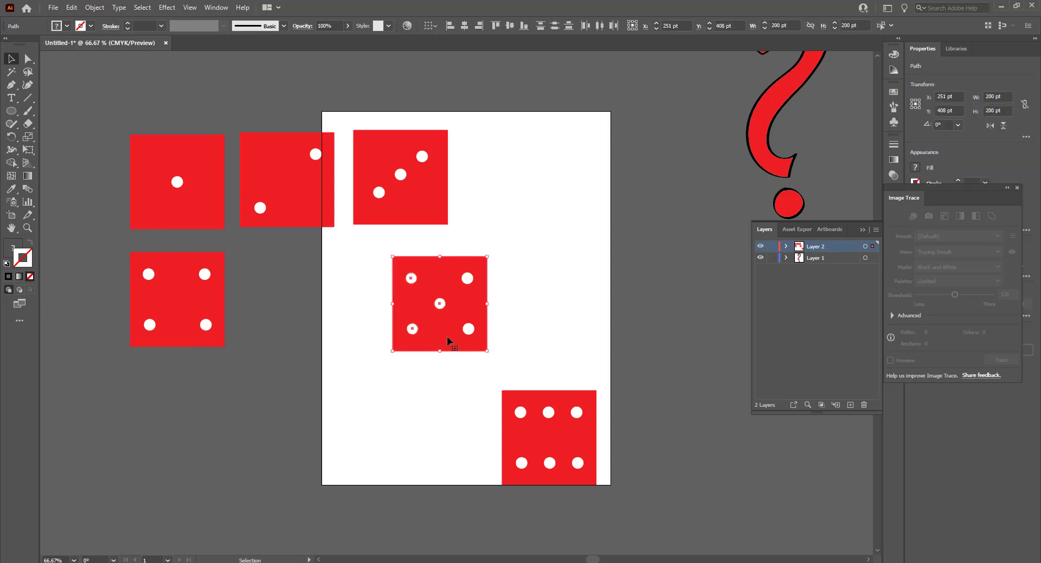
key(a)
drag(350, 242, 502, 350)
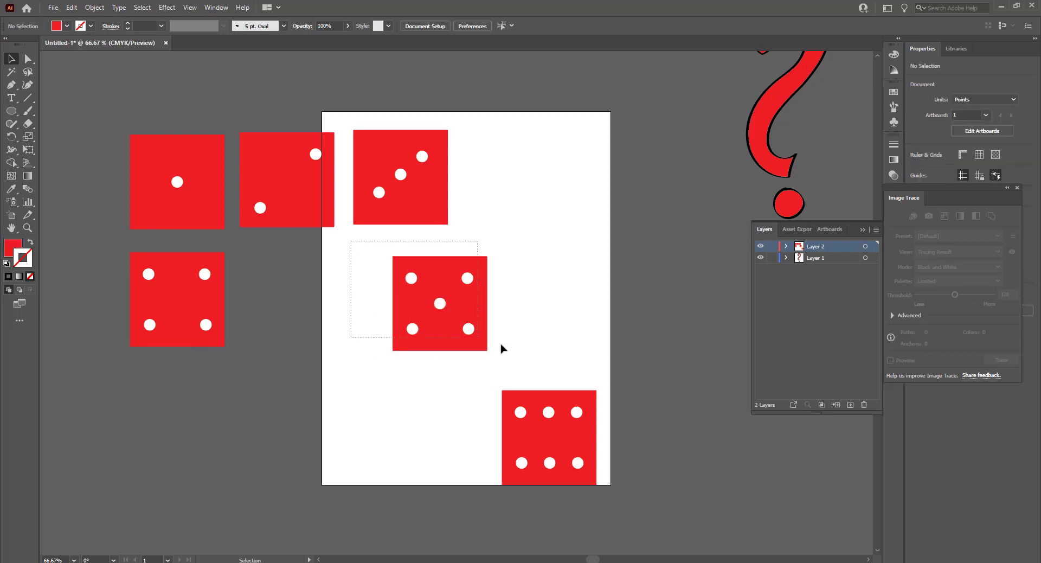
key(v)
drag(467, 302, 313, 296)
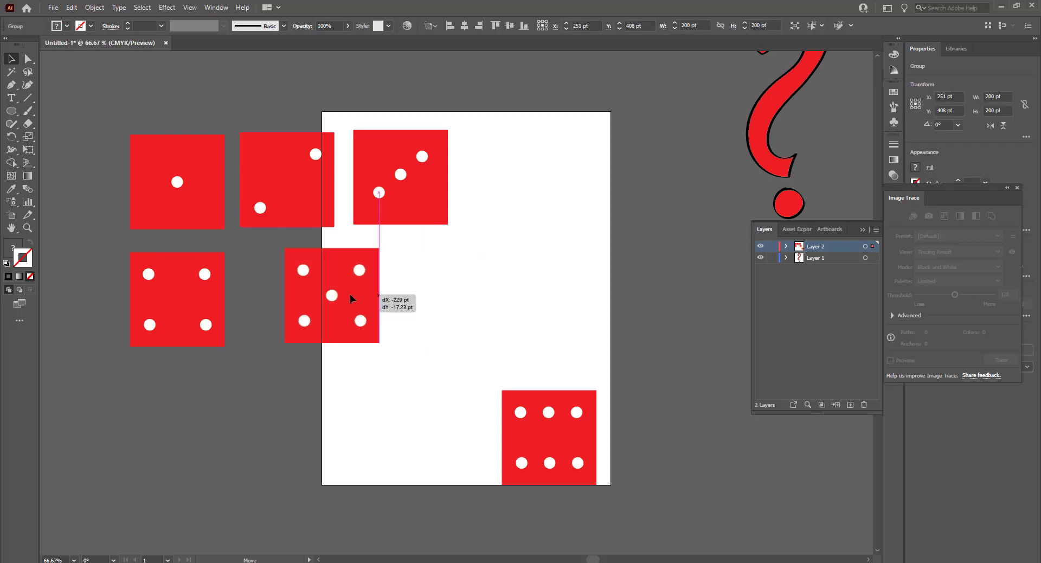
click(433, 369)
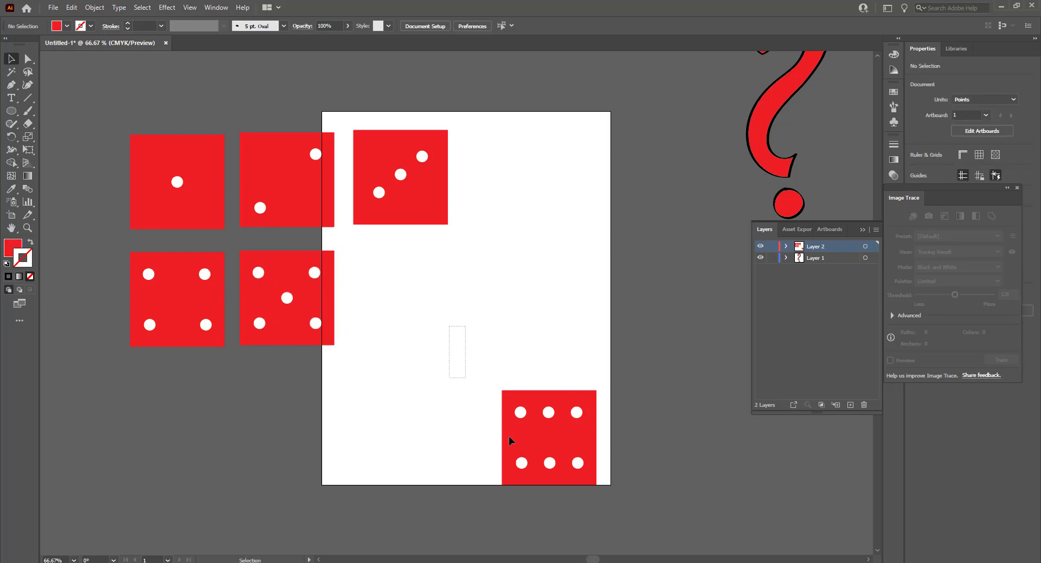
click(580, 440)
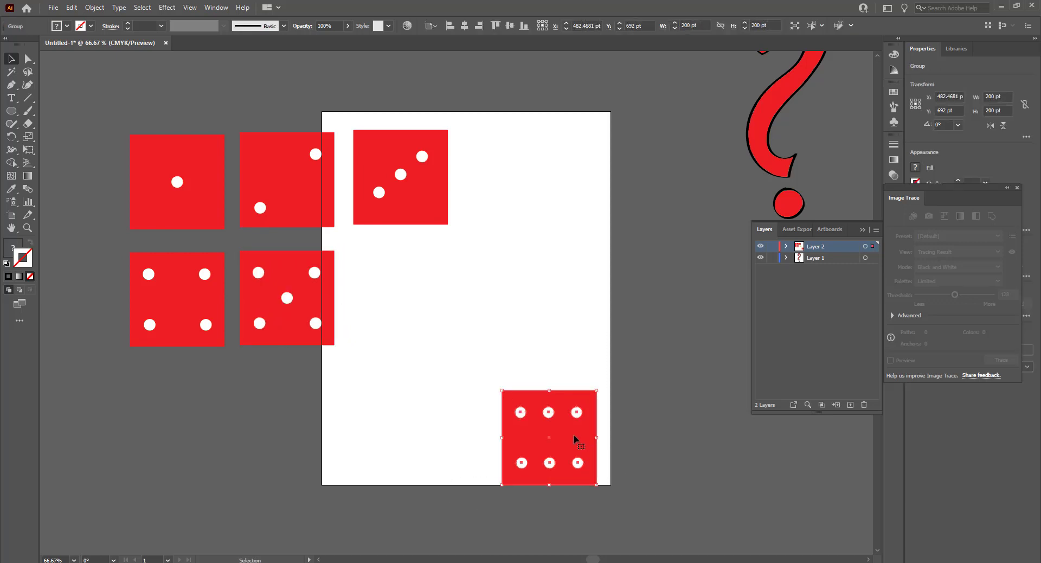
drag(574, 434, 431, 297)
click(518, 313)
scroll(380, 309, up, 2)
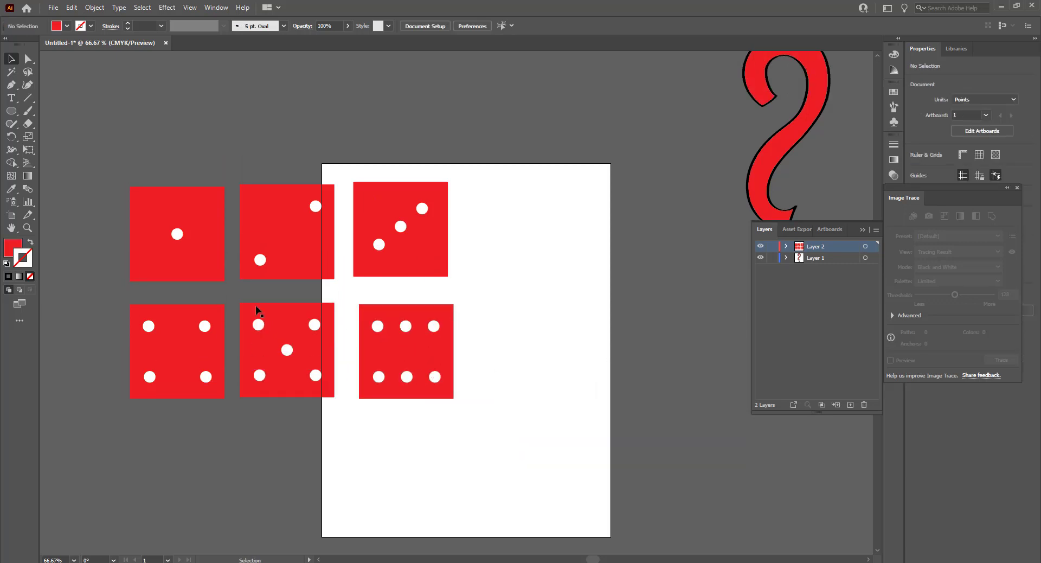
Open the Swatches panel from the Window menu and drag it taller.
drag(200, 244, 202, 247)
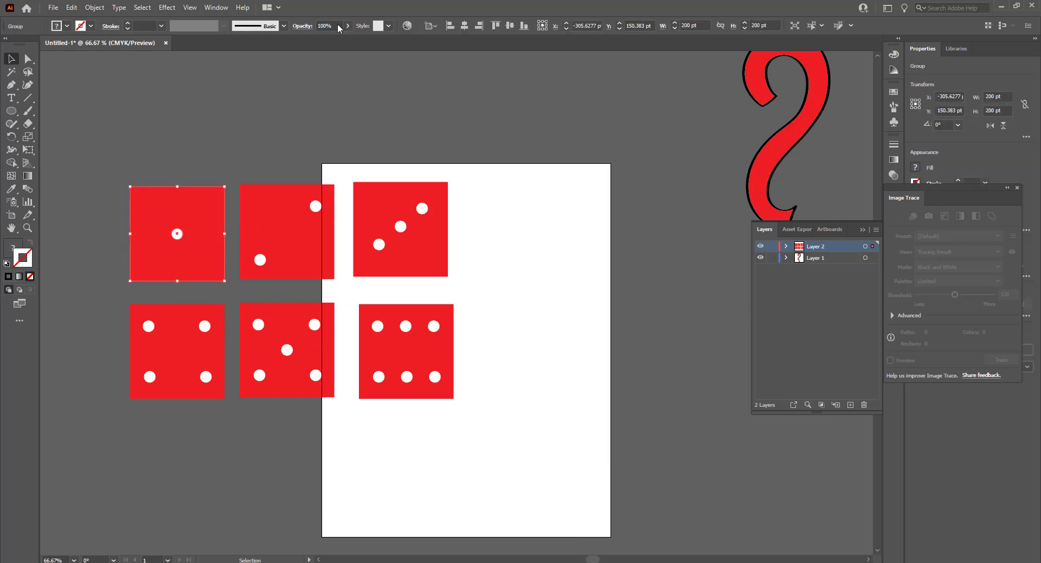
click(220, 8)
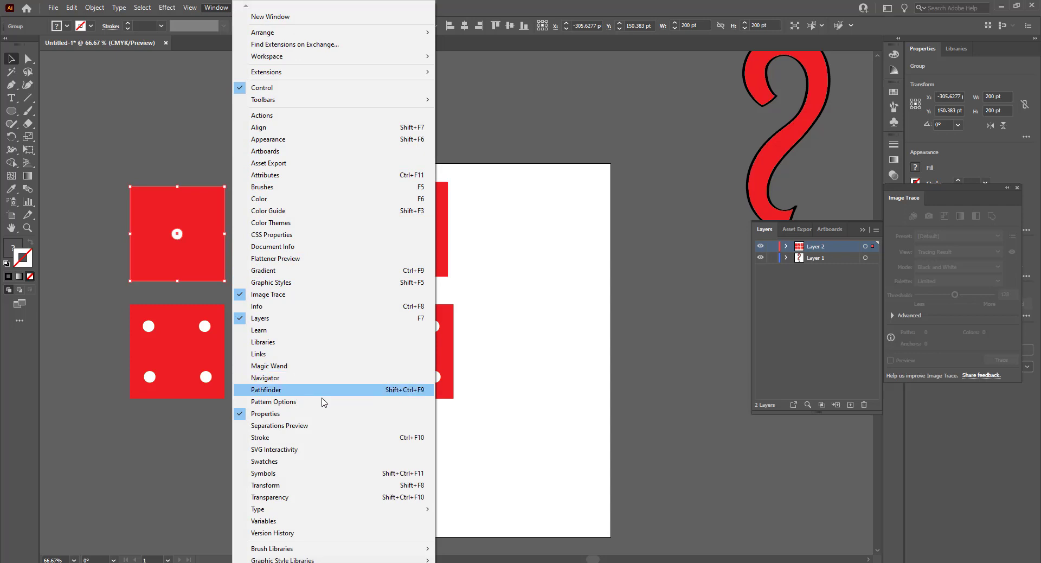
click(295, 461)
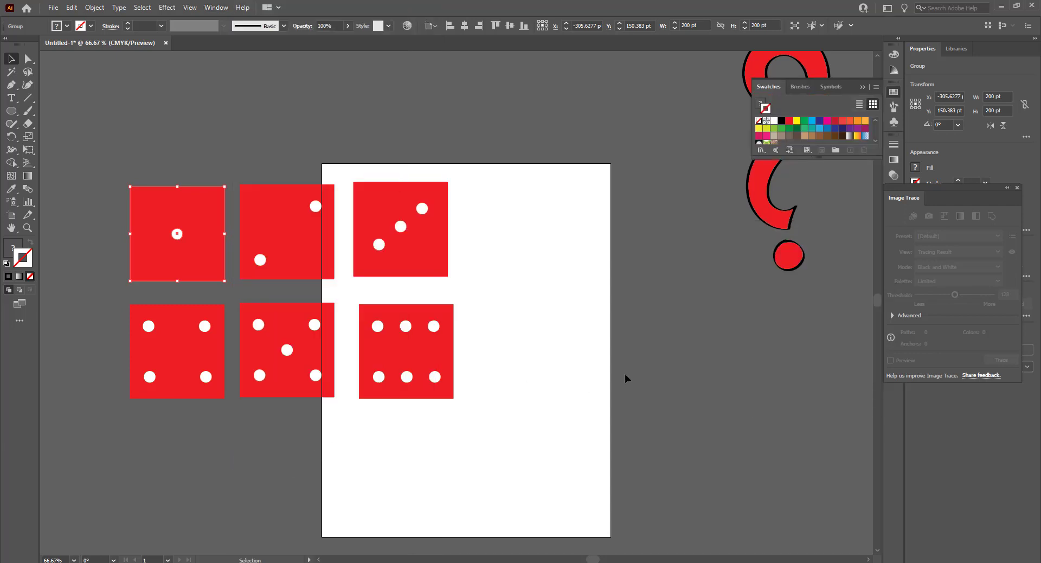
drag(849, 158, 847, 301)
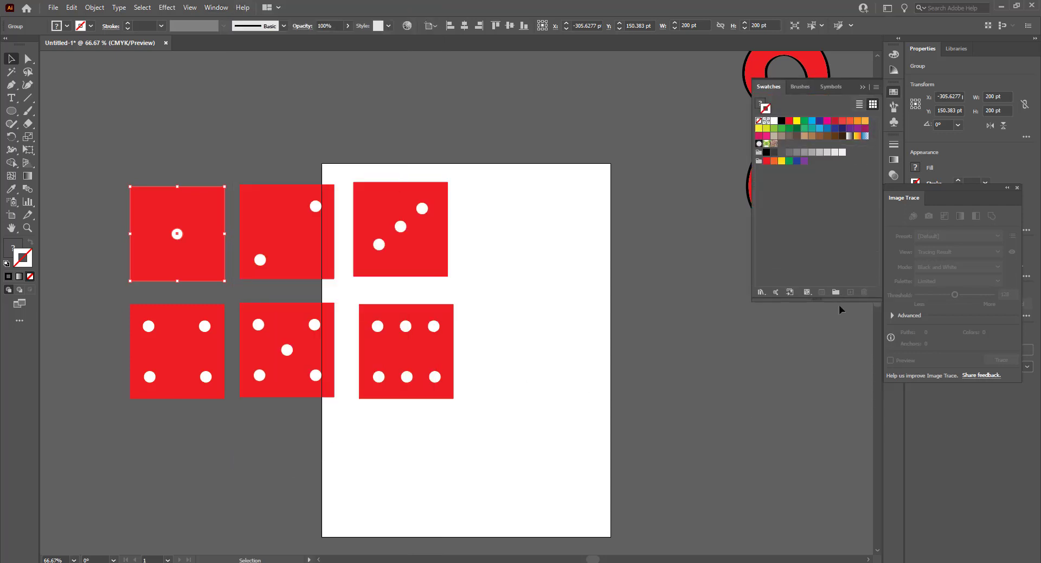
click(790, 362)
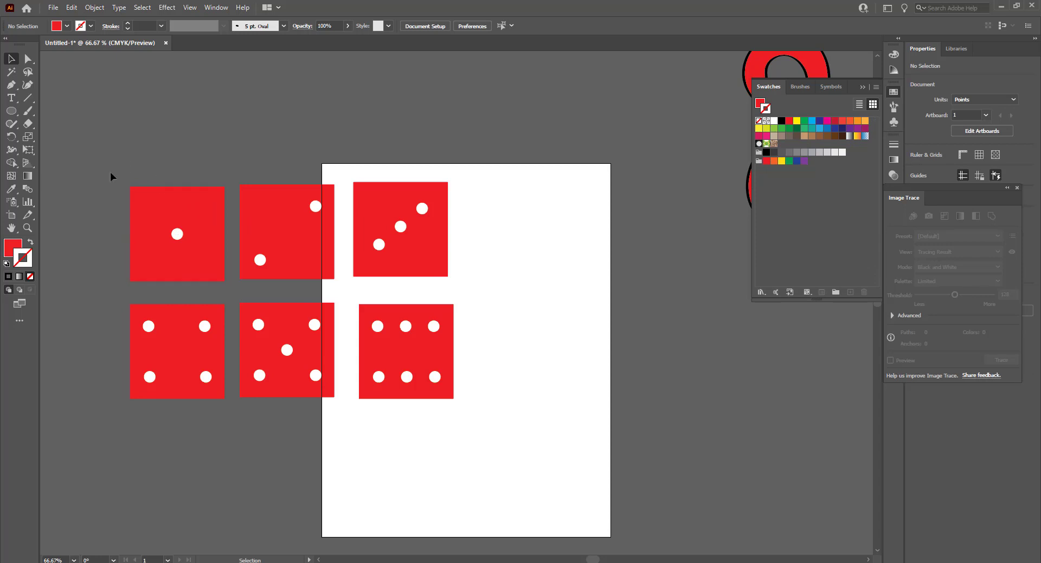
Select each of the six dice in turn to confirm its square and dots are grouped.
key(ctrl+a)
click(516, 262)
drag(340, 156, 469, 279)
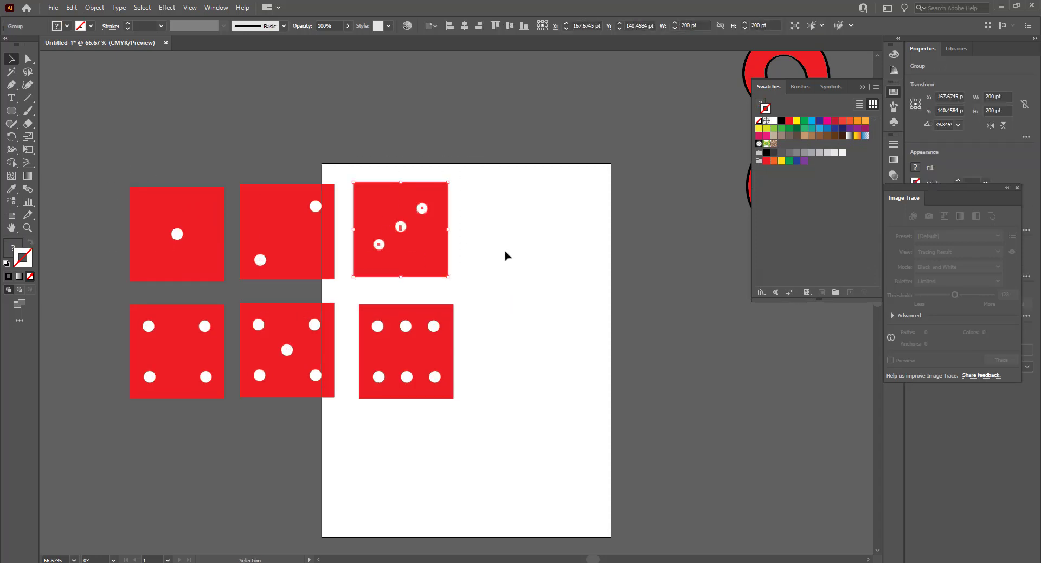
click(213, 149)
drag(293, 264, 293, 264)
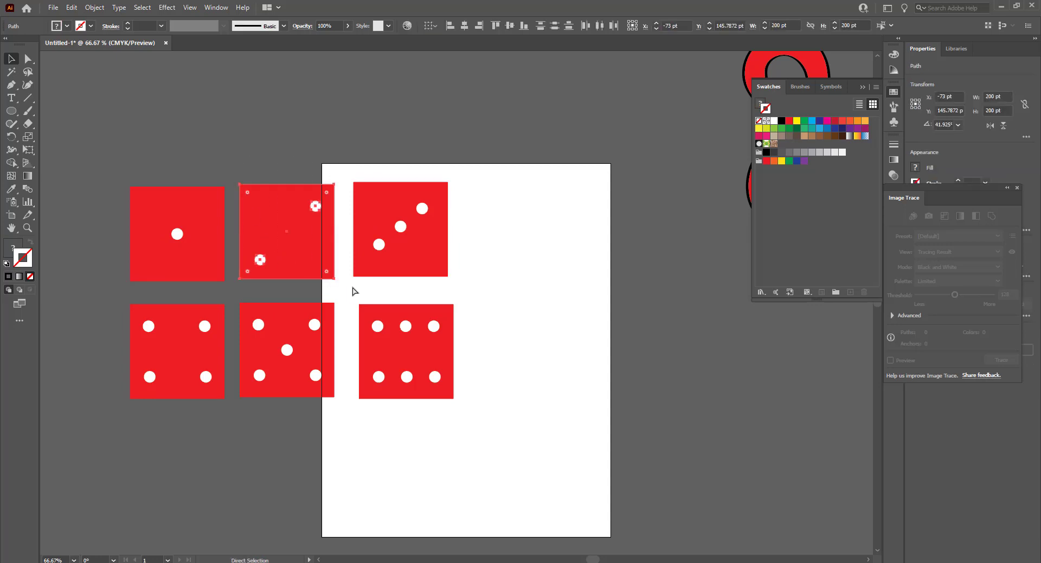
click(123, 155)
drag(124, 160, 236, 290)
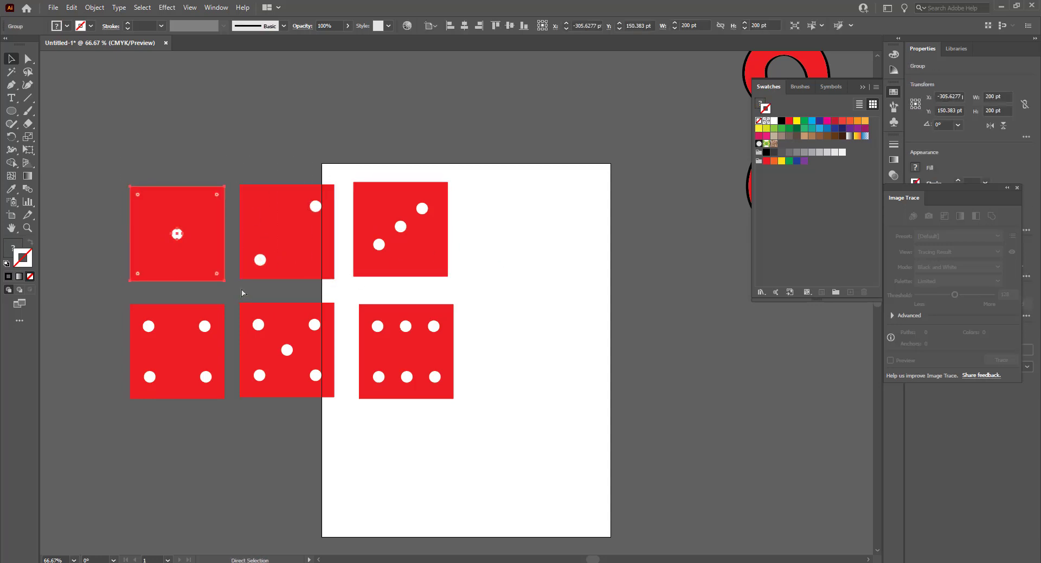
click(481, 284)
drag(357, 298, 545, 429)
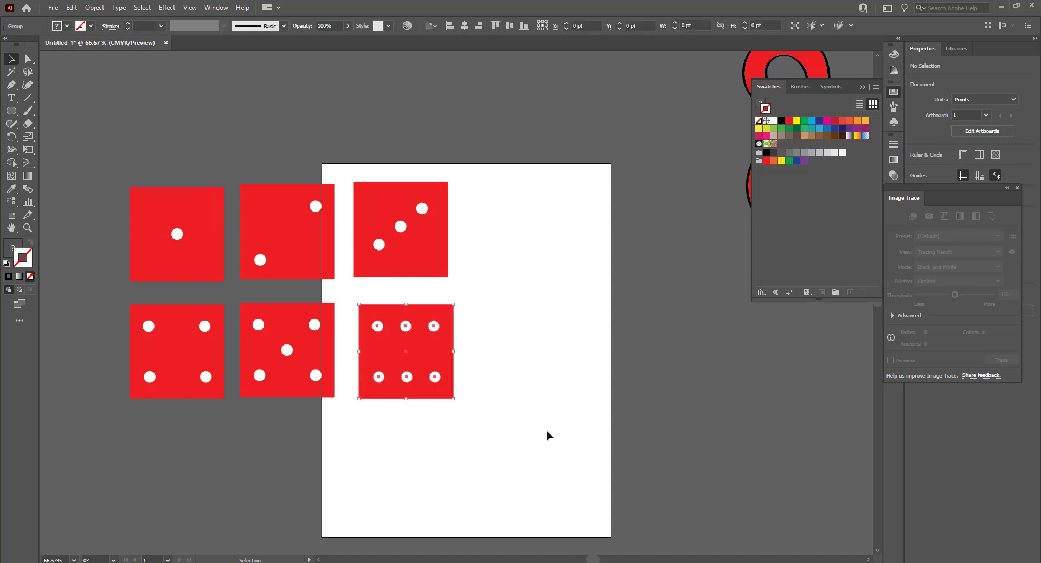
click(544, 415)
key(a)
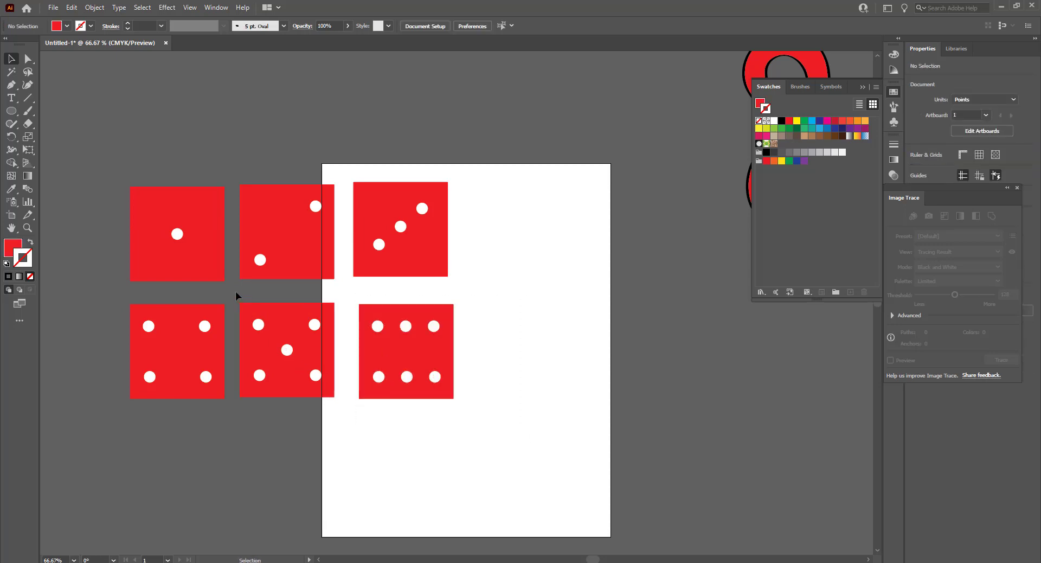
drag(236, 291, 360, 423)
drag(115, 324, 250, 431)
Top-align the three dice of the top row, then the three of the bottom row.
key(v)
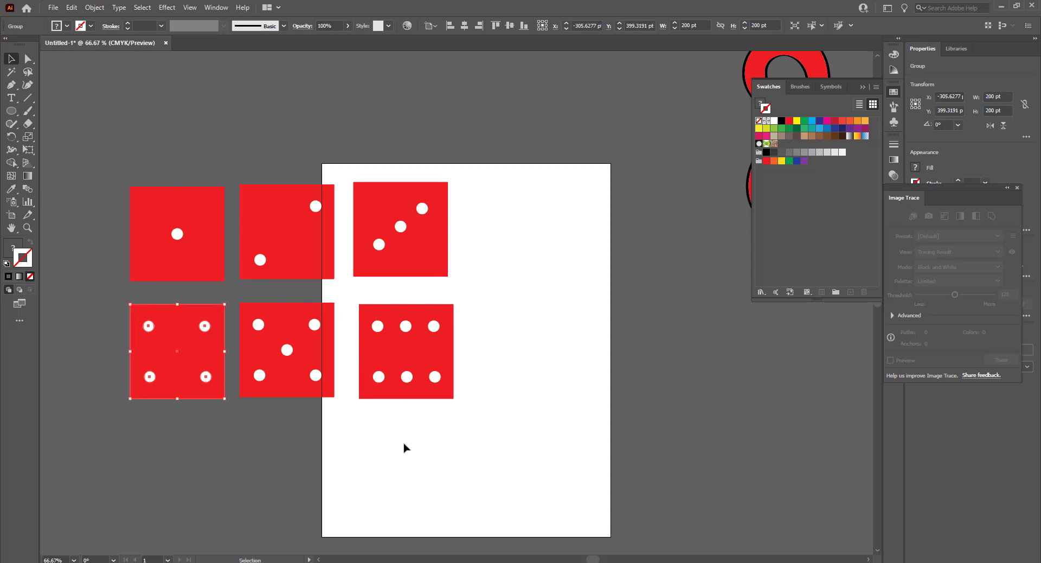
click(404, 446)
drag(98, 102, 528, 293)
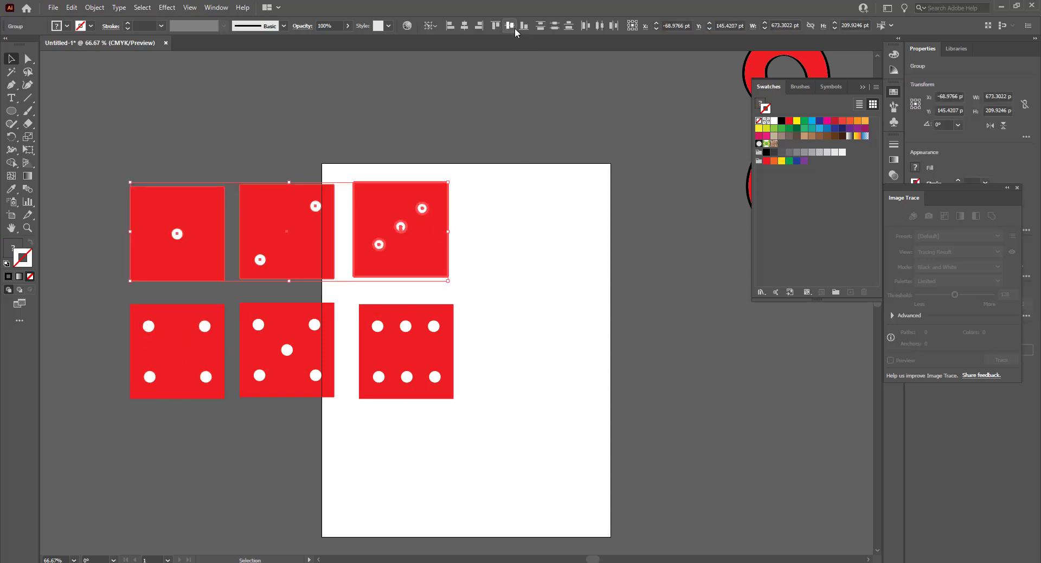
click(540, 232)
drag(129, 319, 539, 441)
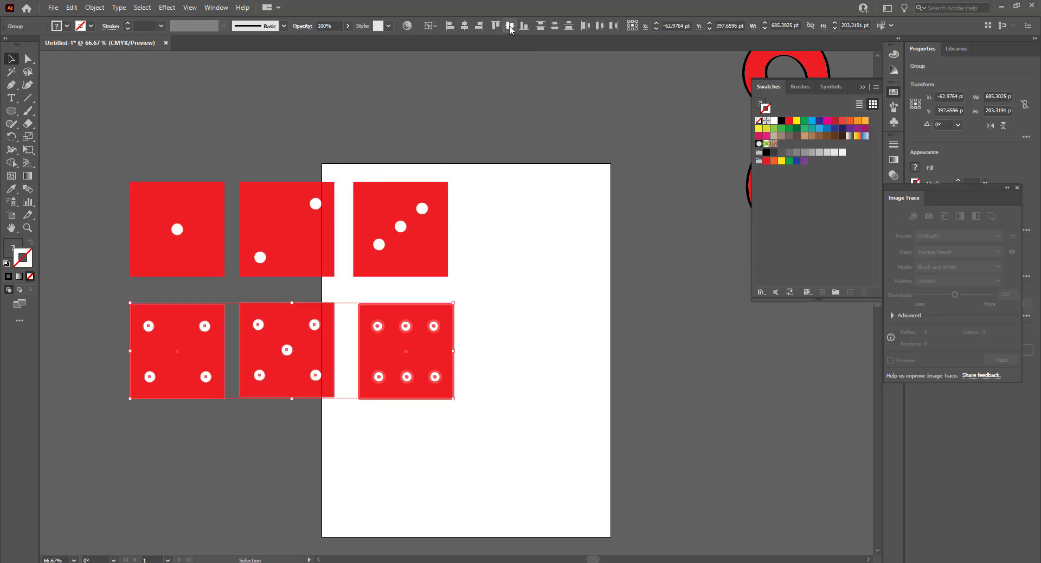
click(514, 293)
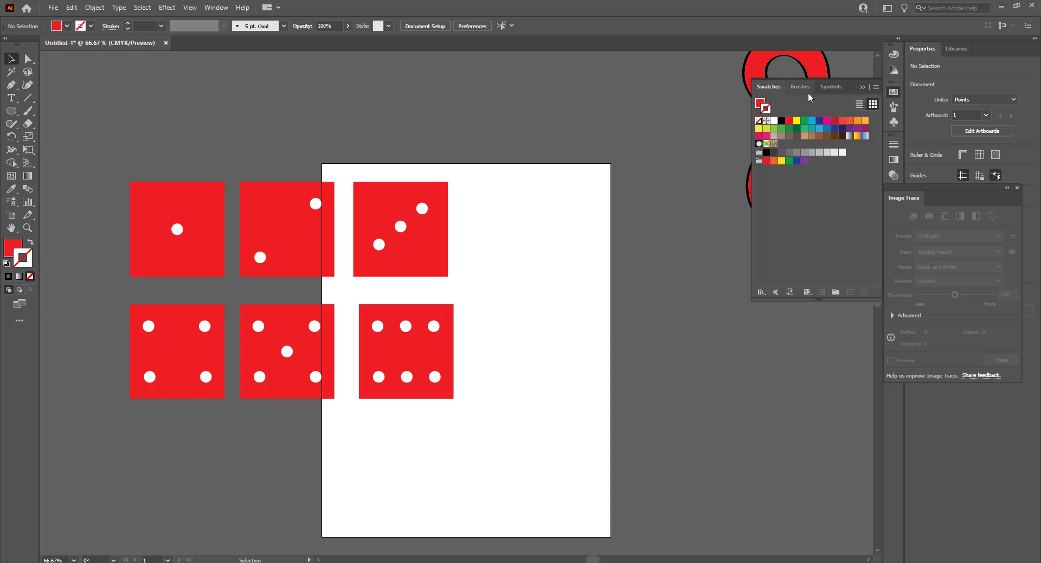
Save the one-dot face as symbol '1' and the two-dot face as a new symbol.
click(834, 86)
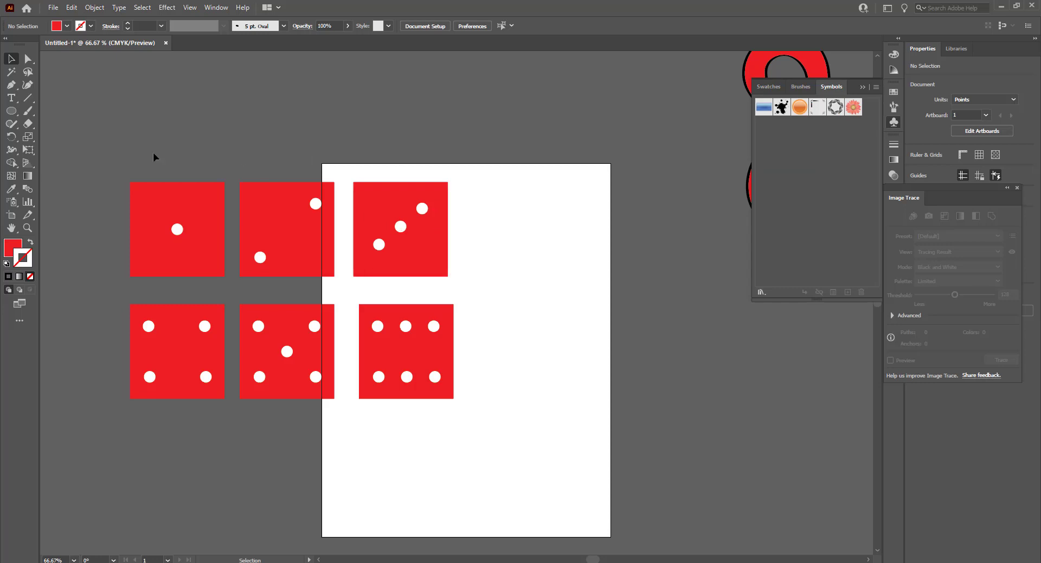
drag(110, 150, 172, 264)
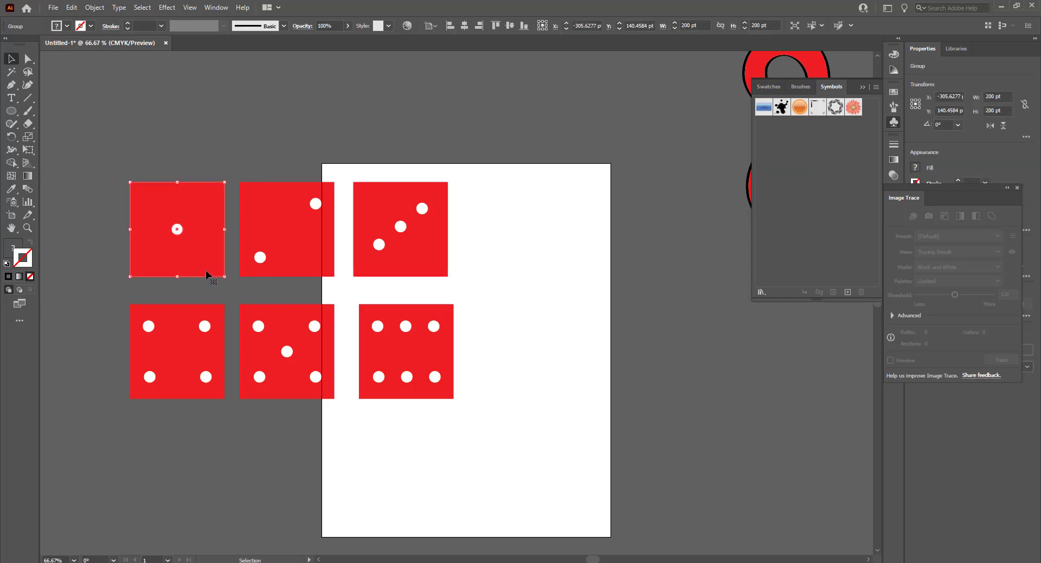
click(848, 293)
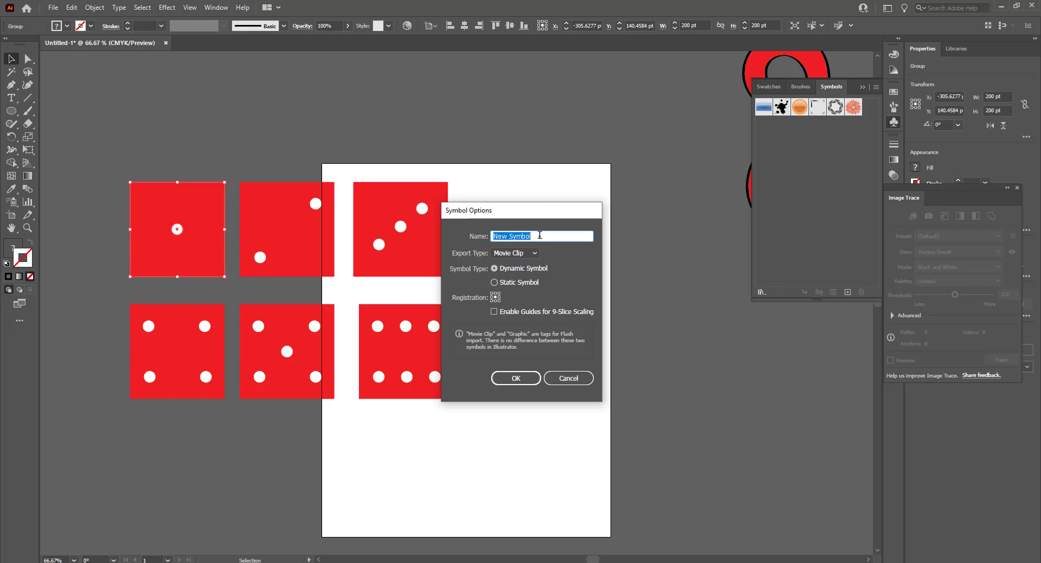
text(1)
click(514, 377)
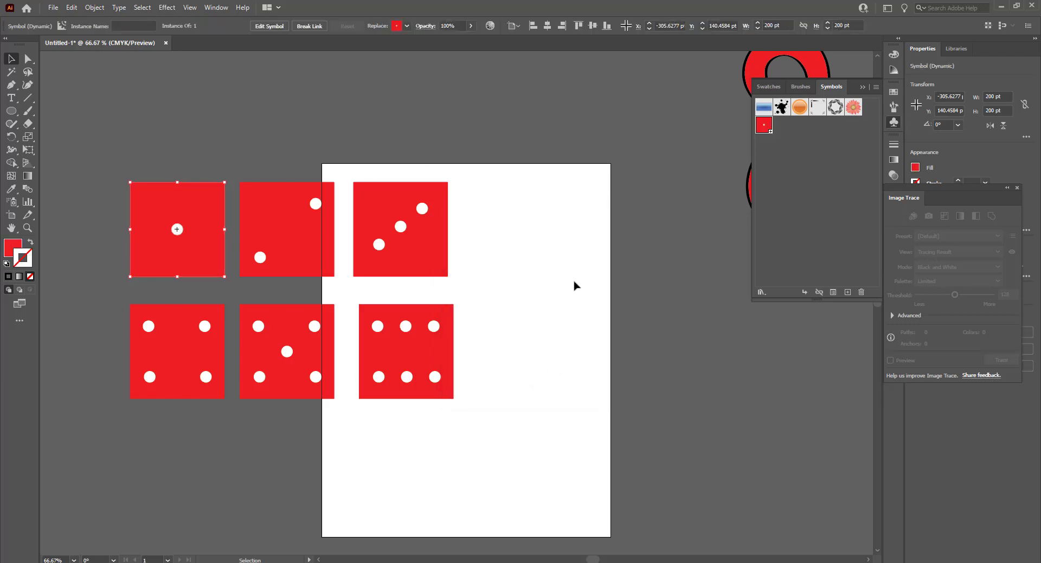
click(246, 217)
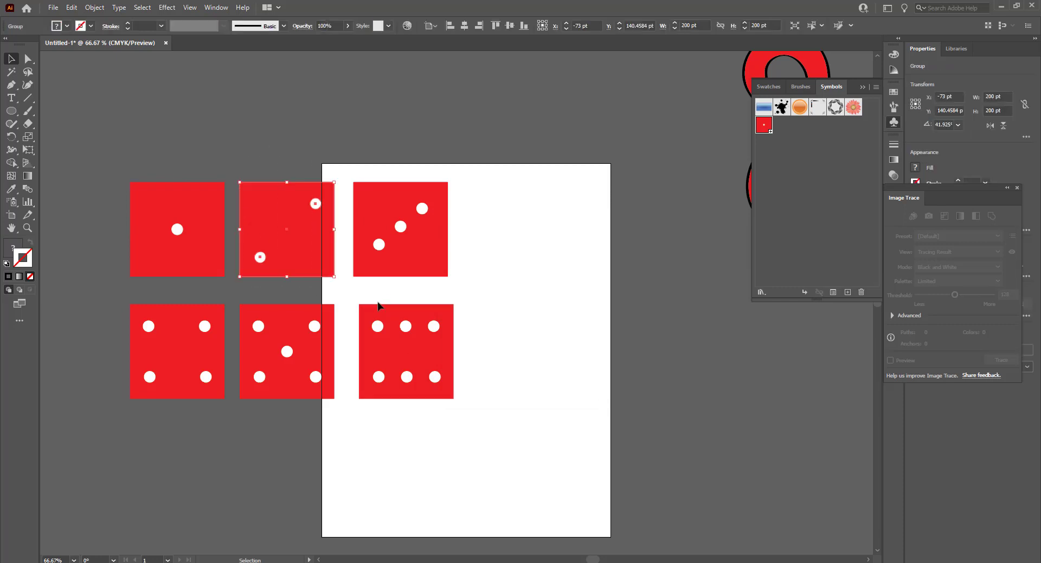
key(v)
click(848, 292)
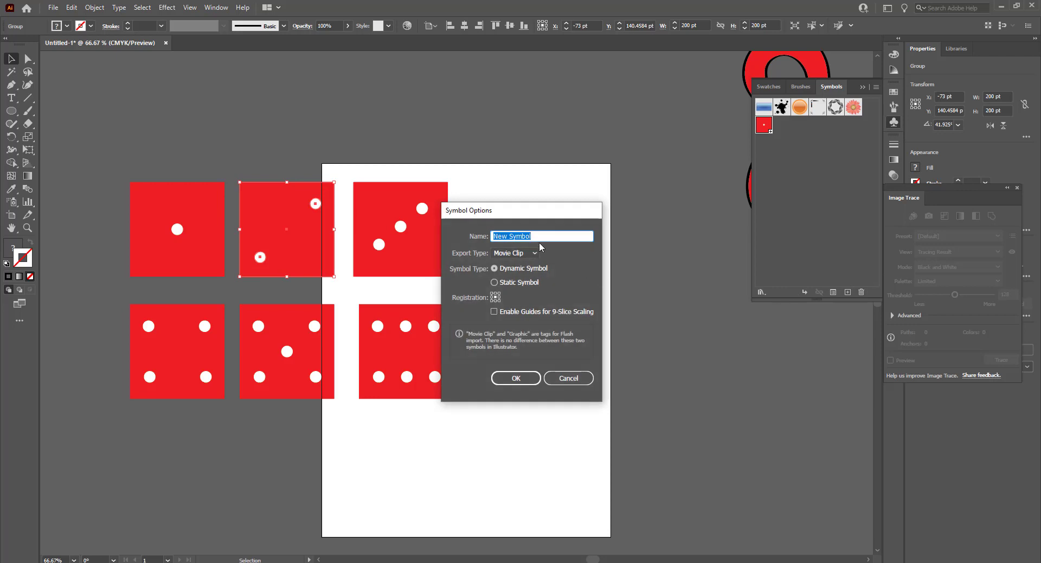
key(BackSpace)
click(516, 378)
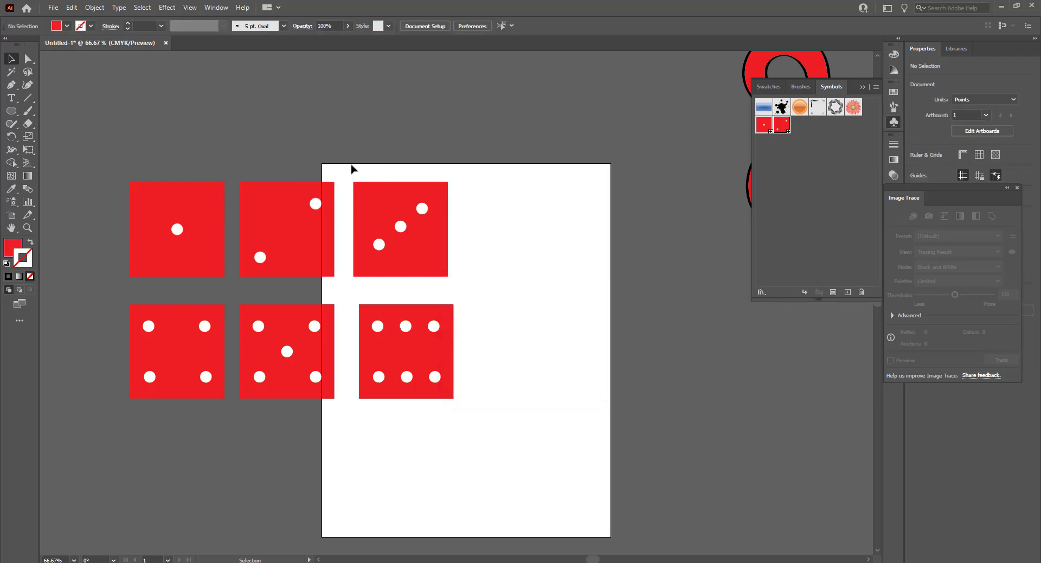
Save the three-dot and four-dot faces as symbols, typing '43' as the four-dot name.
drag(351, 168, 500, 283)
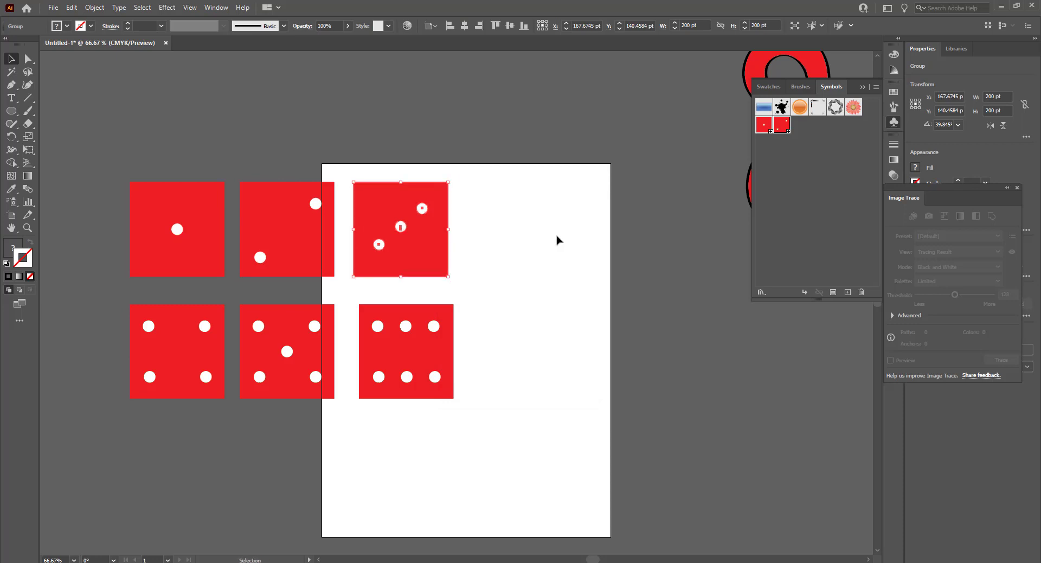
click(847, 293)
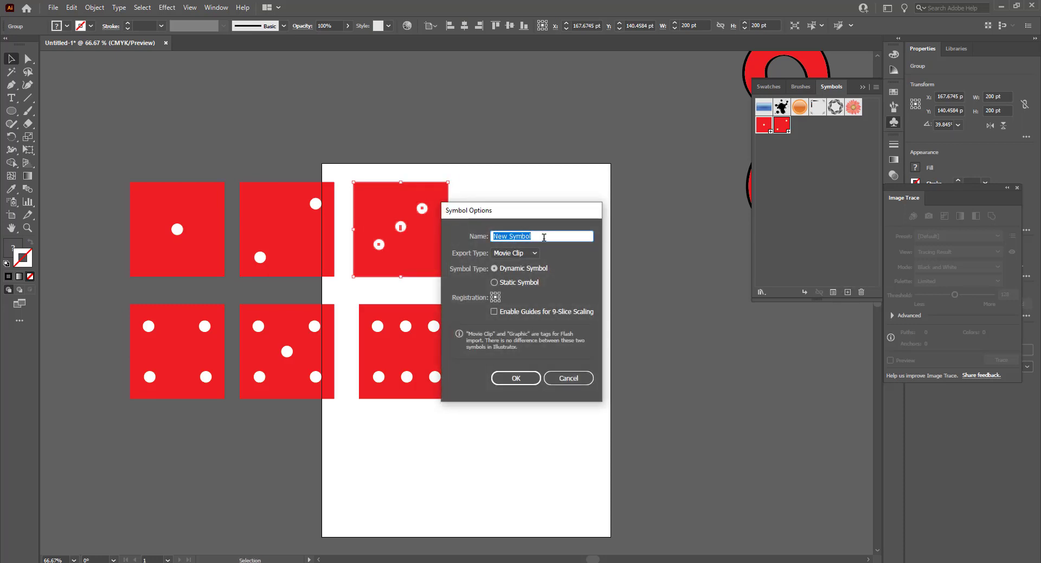
key(BackSpace)
click(512, 378)
click(577, 338)
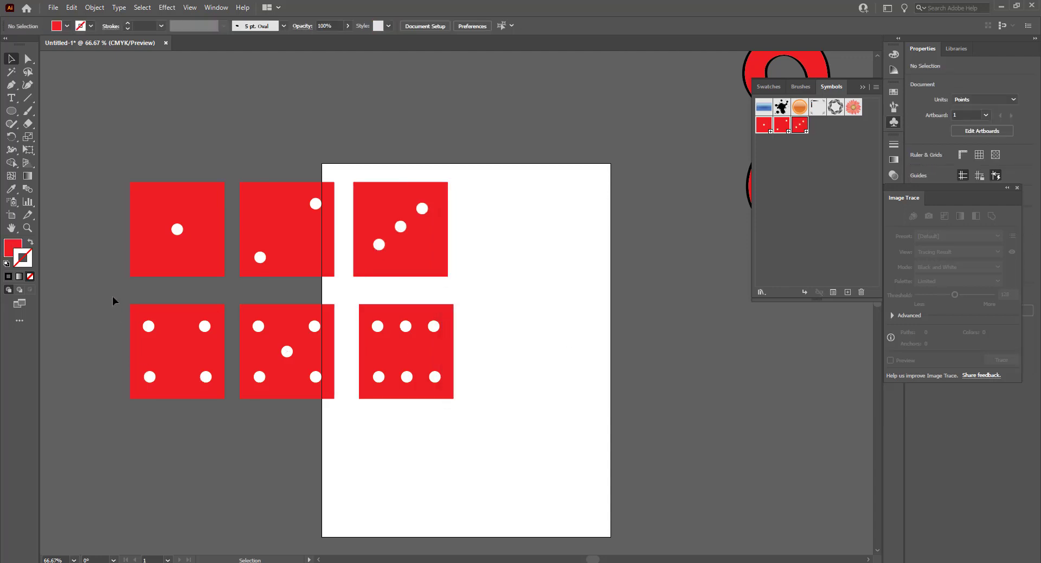
drag(112, 296, 230, 422)
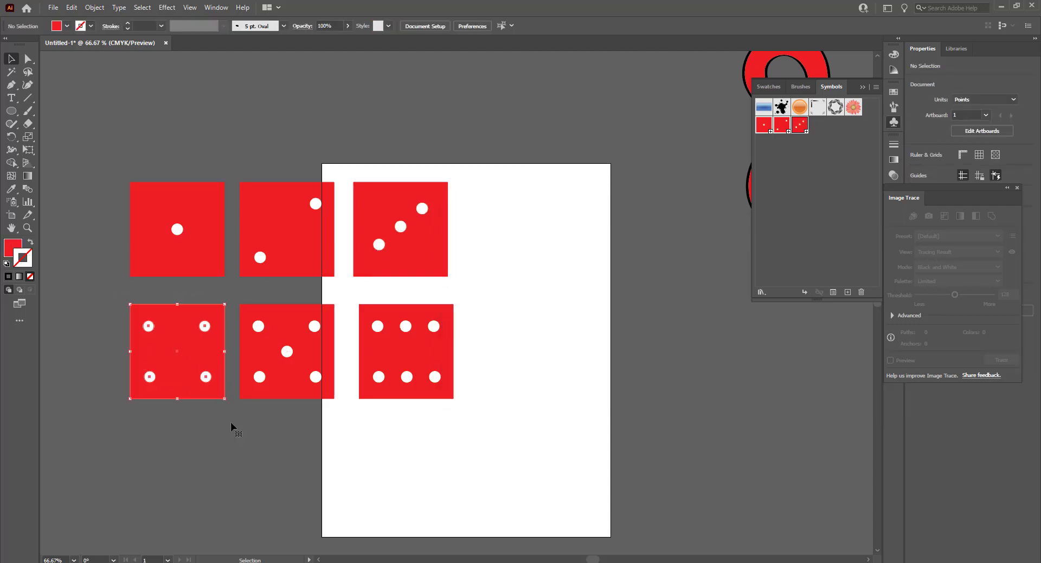
click(849, 294)
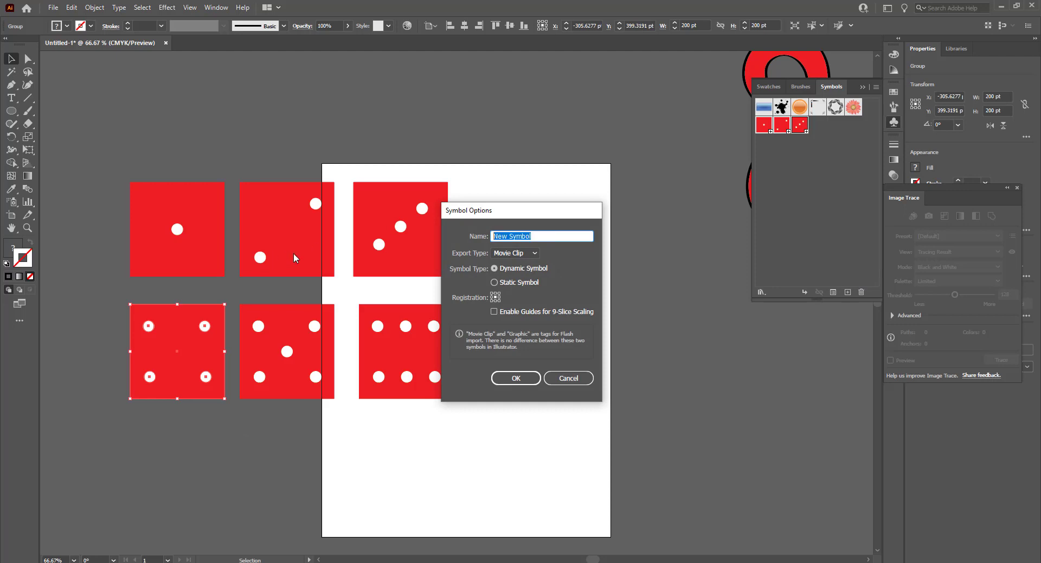
key(BackSpace)
text(43)
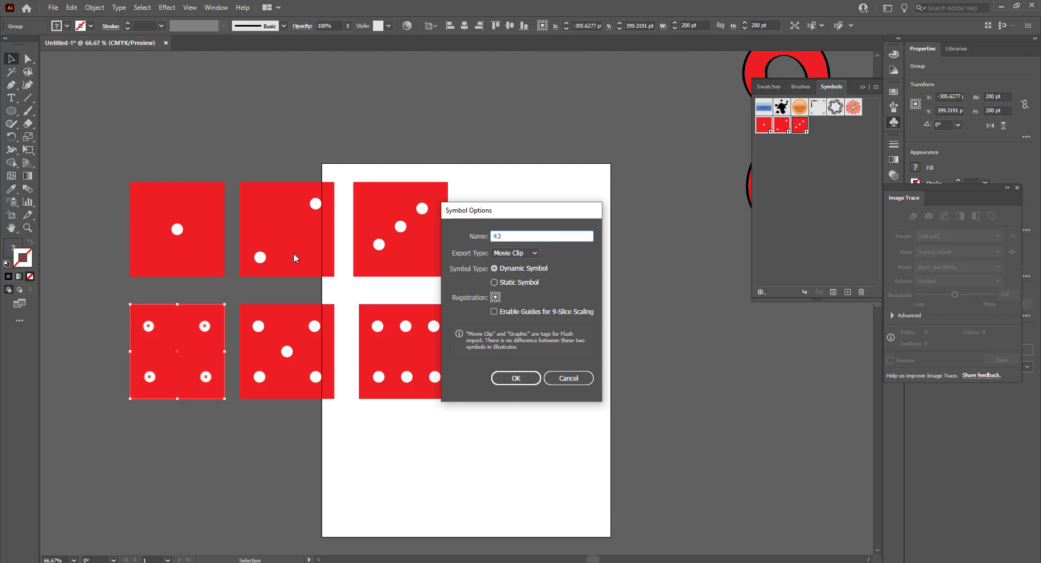
click(526, 378)
Save the five-dot and six-dot faces as new symbols.
click(249, 347)
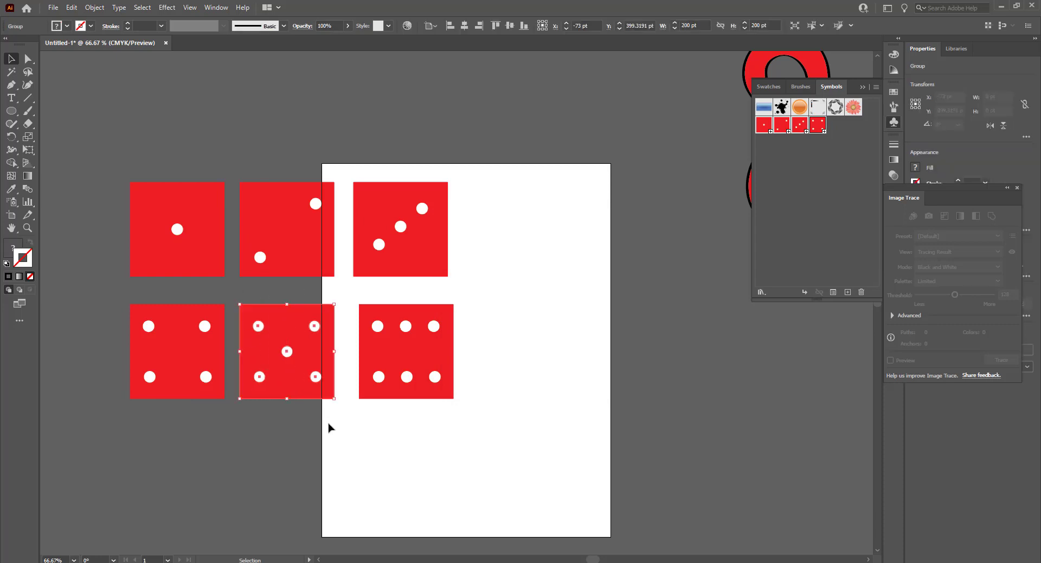
click(847, 292)
key(BackSpace)
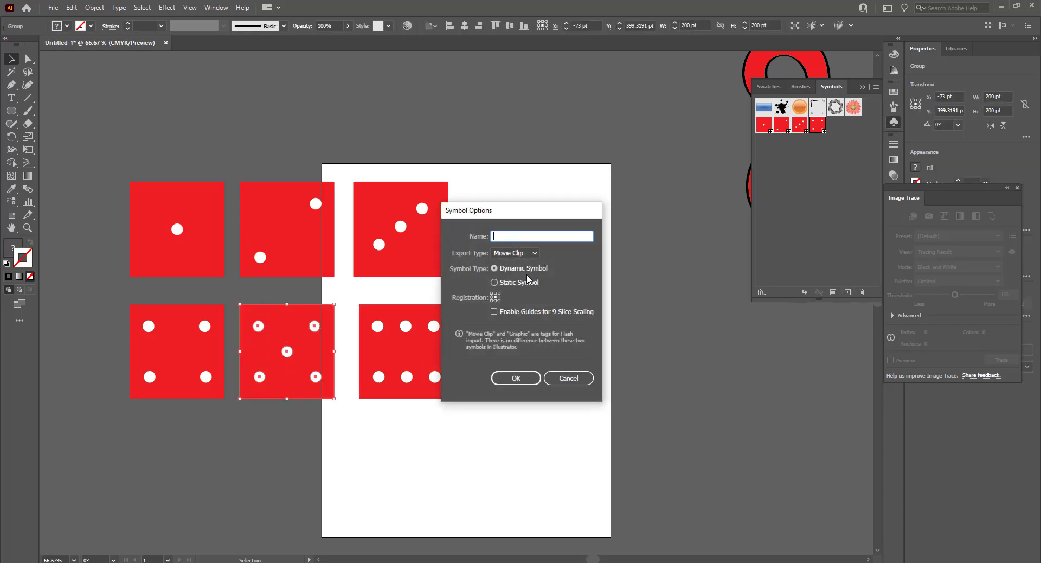
text(5)
click(523, 377)
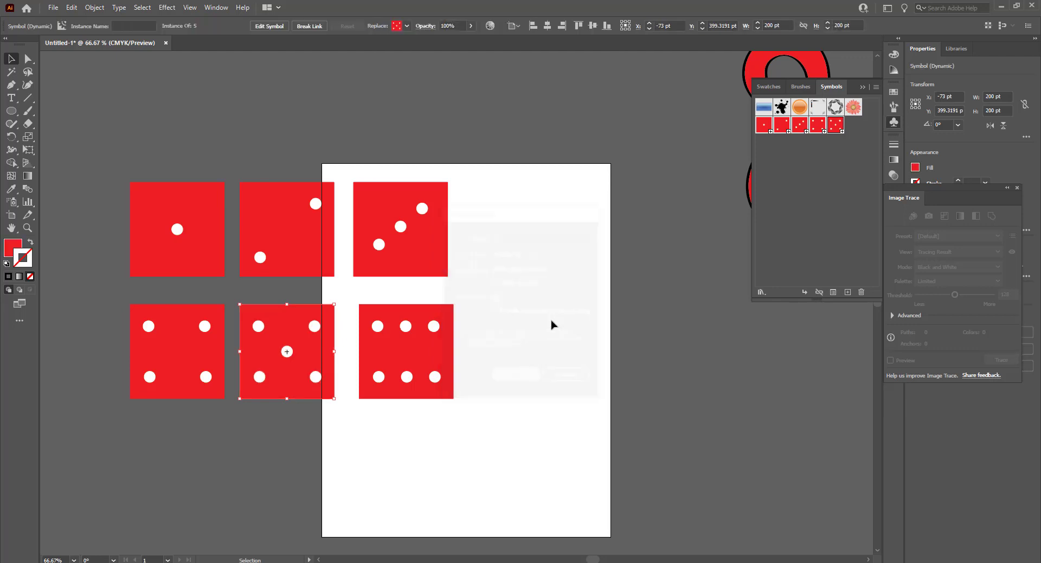
drag(356, 299, 484, 403)
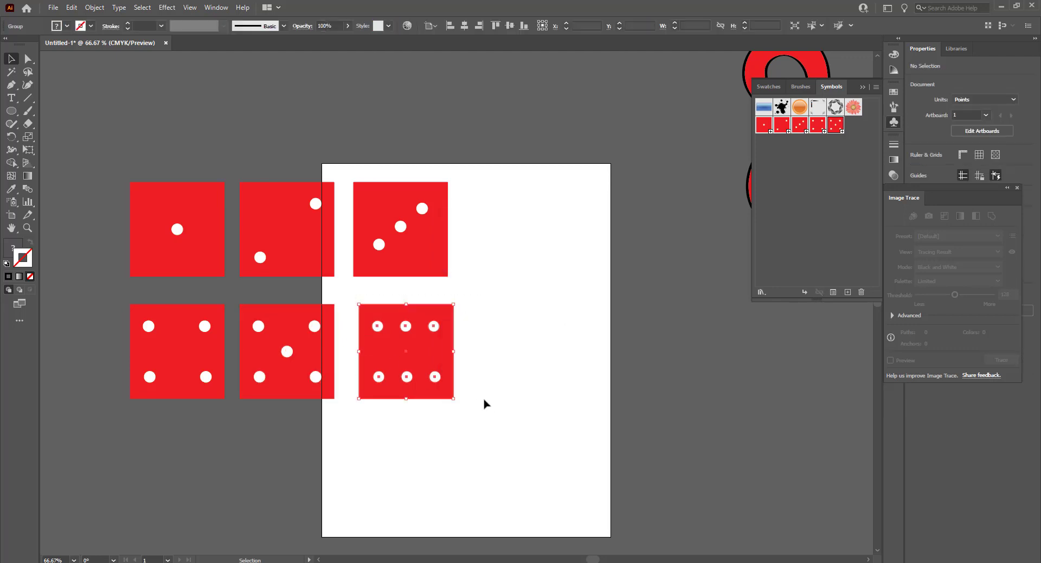
click(847, 292)
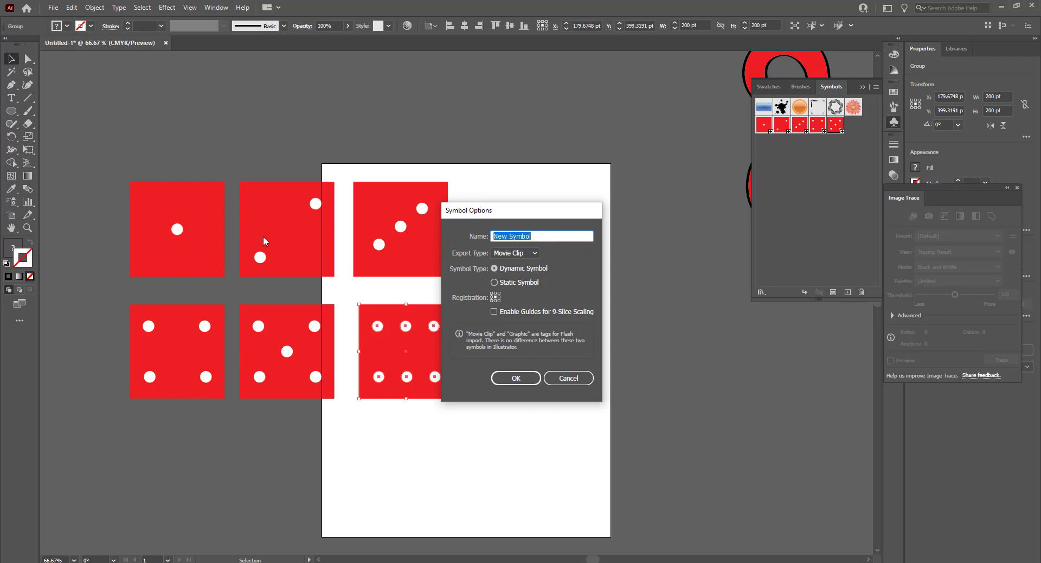
key(BackSpace)
text(6)
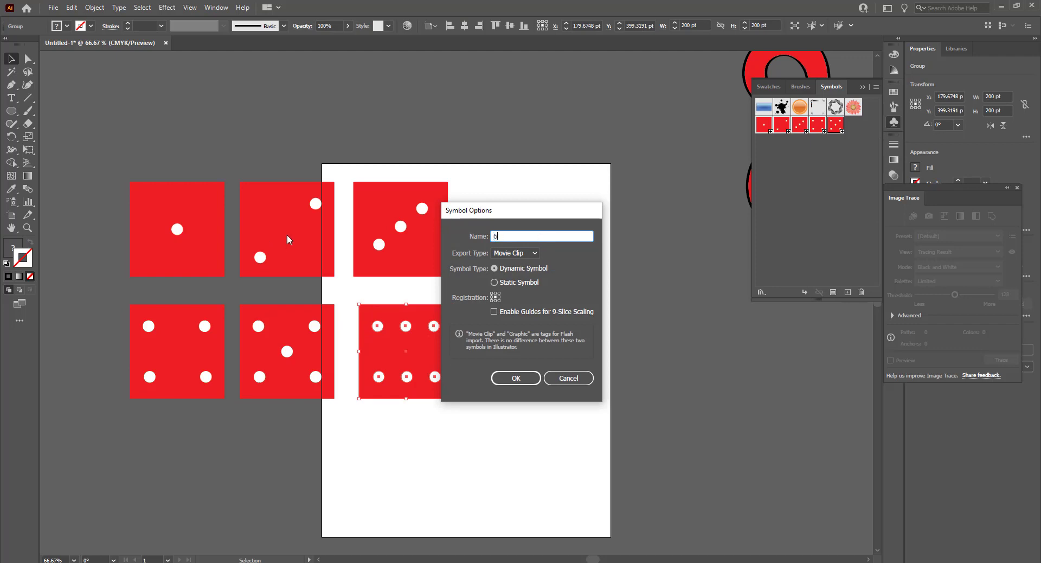
click(527, 377)
Move all six dice off the artboard to its left.
scroll(490, 379, up, 1)
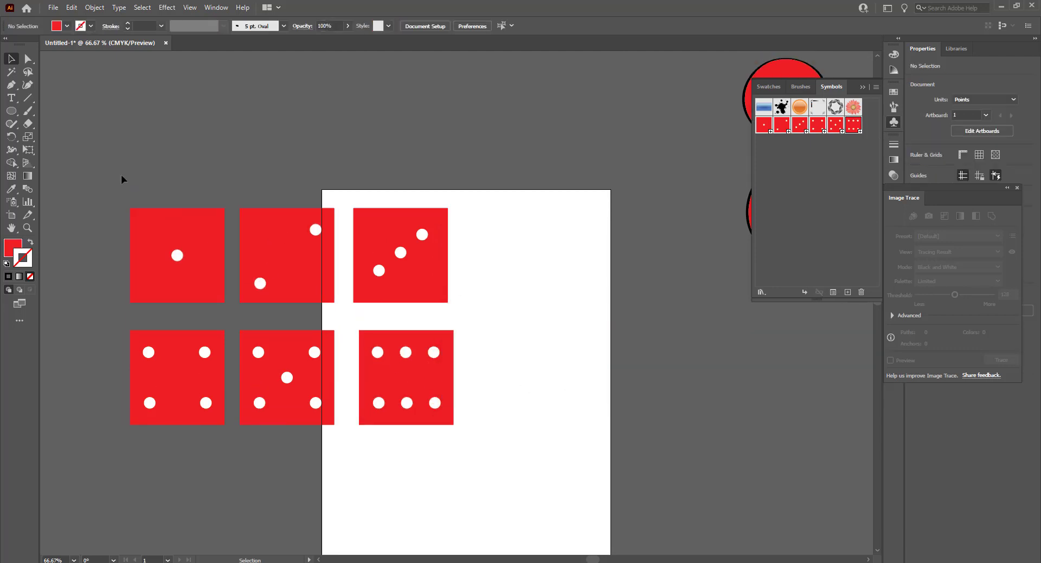
drag(121, 175, 538, 526)
mouse_move(433, 368)
mouse_down()
mouse_move(385, 262)
mouse_move(342, 262)
mouse_up()
click(465, 279)
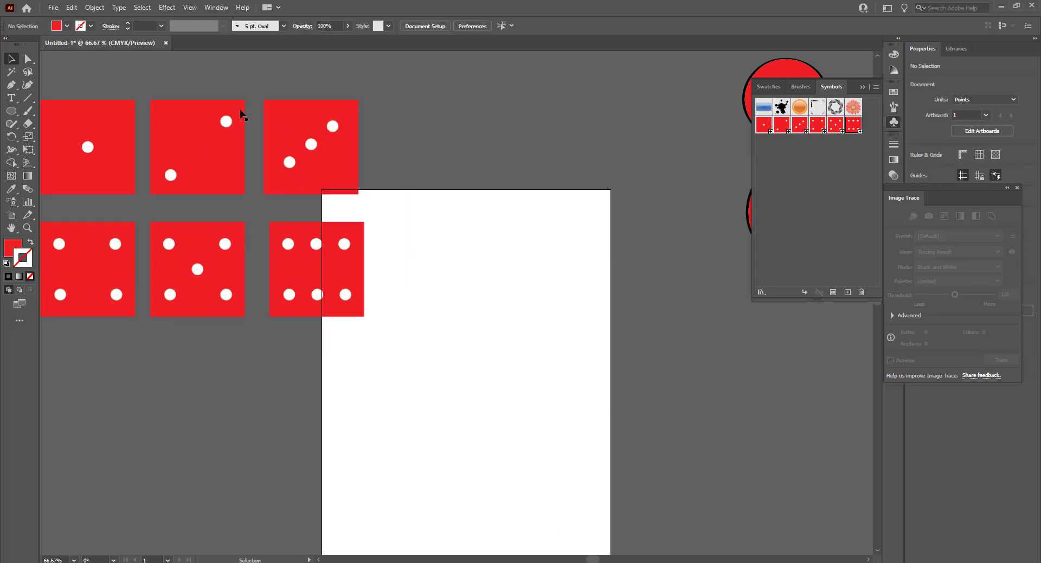
mouse_move(100, 70)
mouse_down()
mouse_move(343, 291)
mouse_move(186, 341)
mouse_up()
click(512, 342)
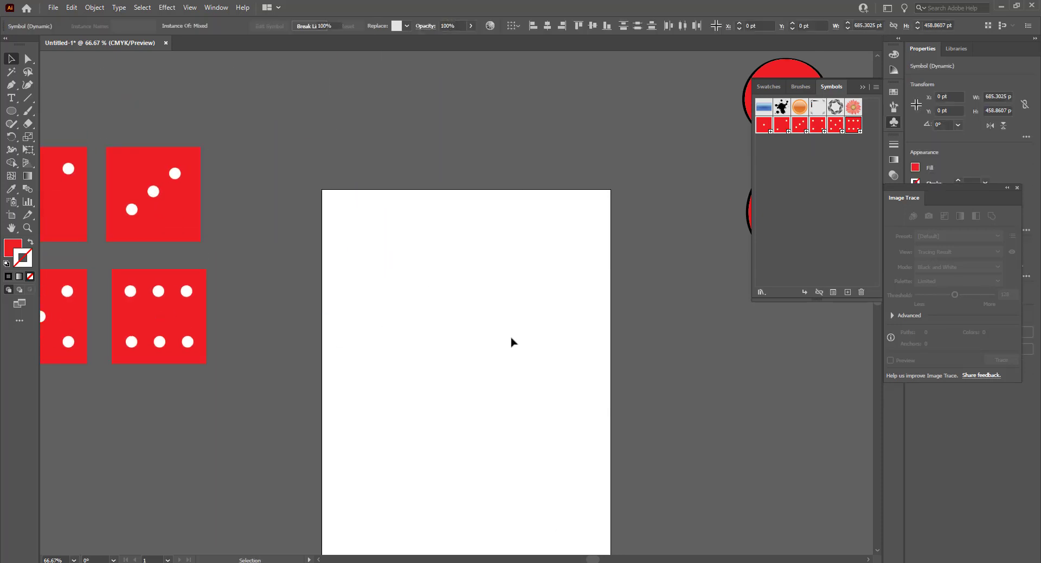
Draw a red square on the upper middle of the artboard with the Rectangle Tool.
scroll(514, 331, down, 5)
drag(12, 111, 43, 112)
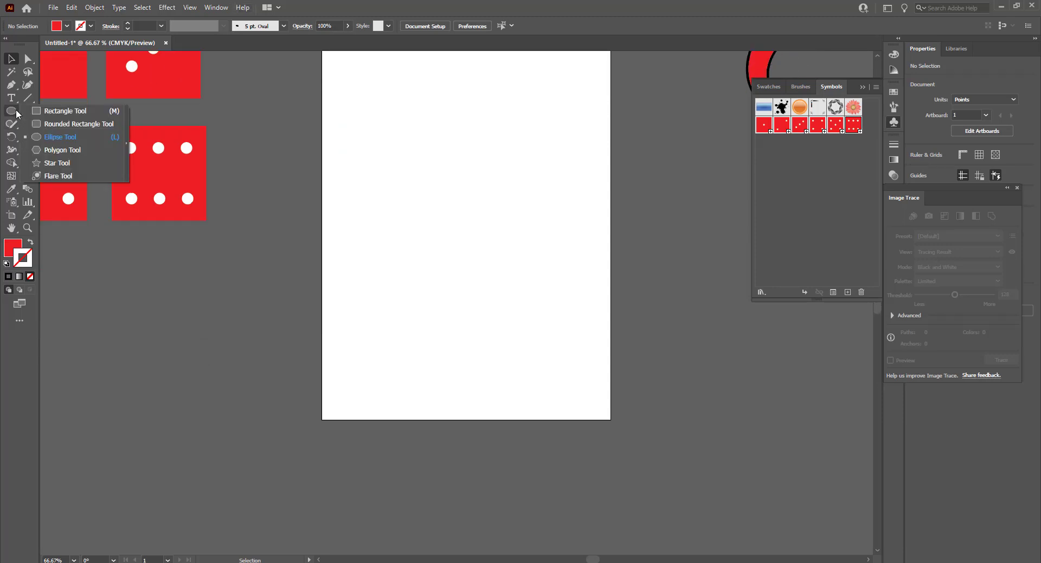
click(43, 110)
scroll(457, 199, up, 1)
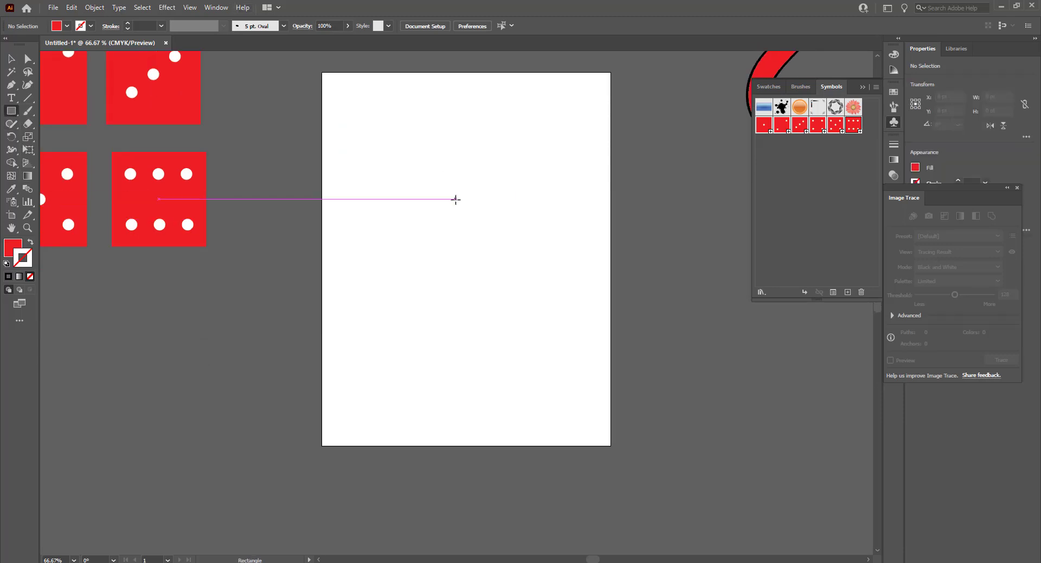
drag(456, 200, 496, 240)
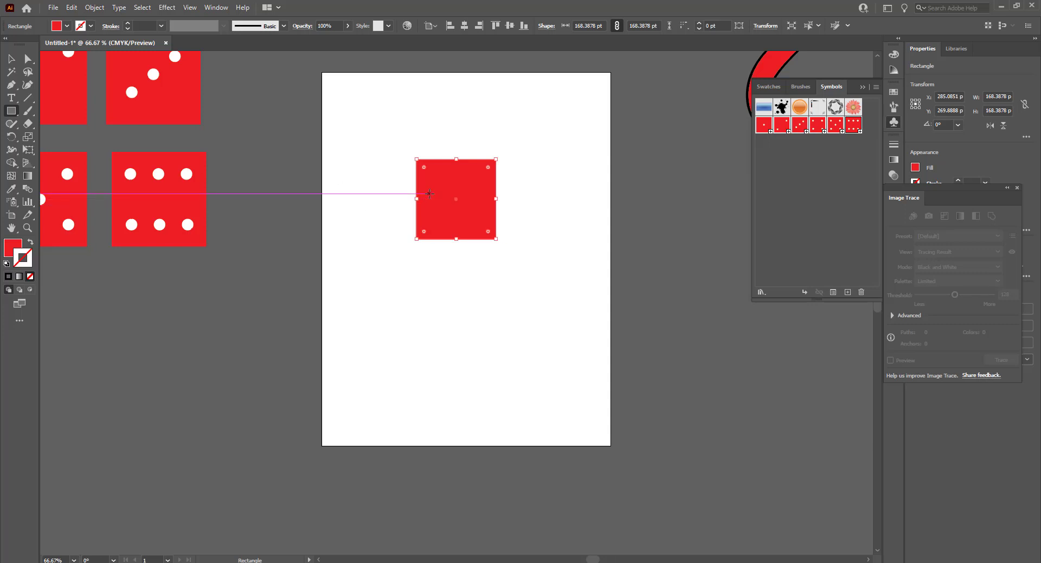
click(10, 58)
Set the red square's width and height to 200 pt in the control bar.
scroll(477, 197, up, 1)
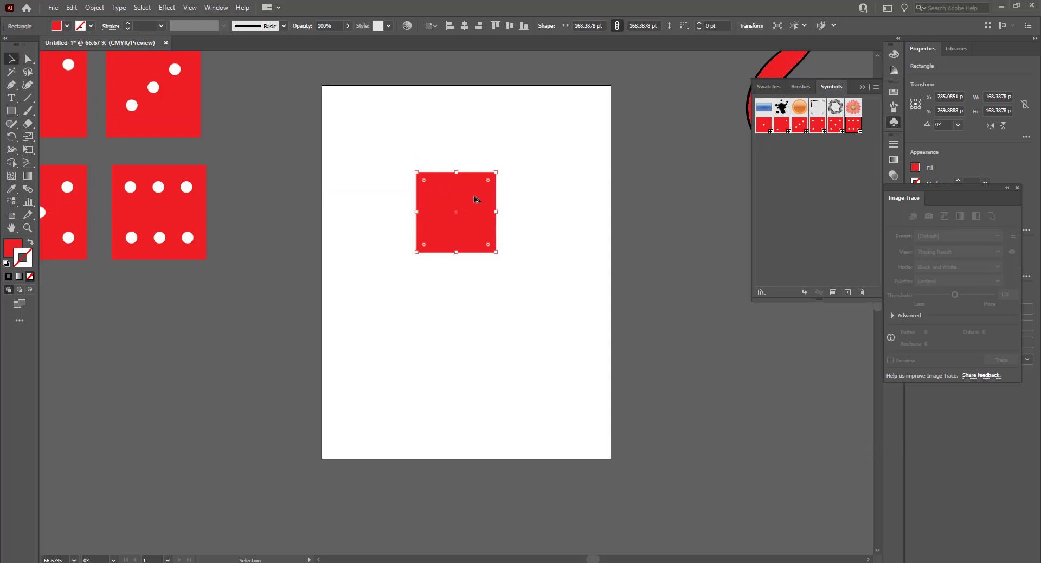
scroll(476, 197, up, 2)
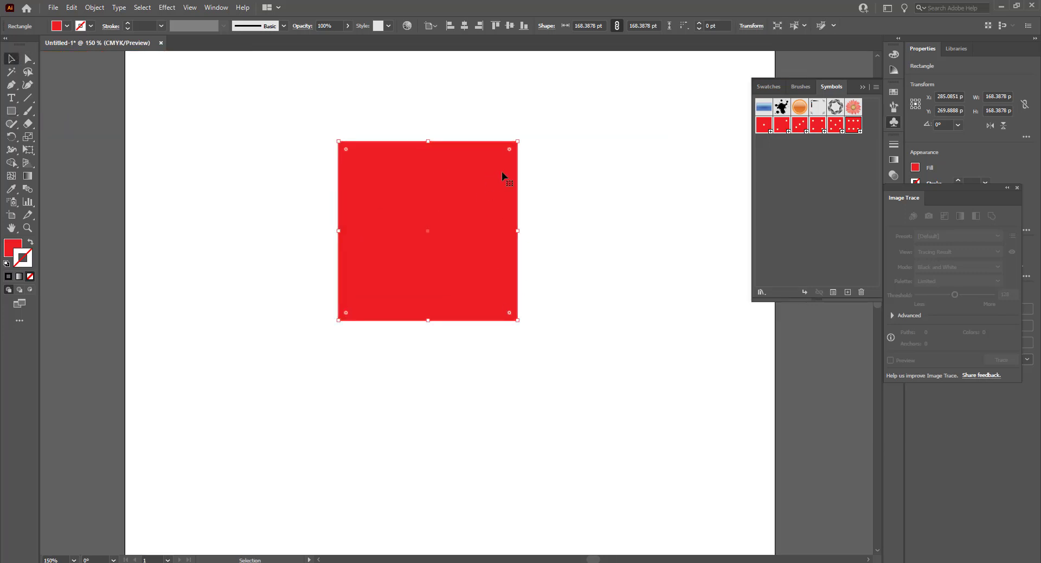
double_click(594, 26)
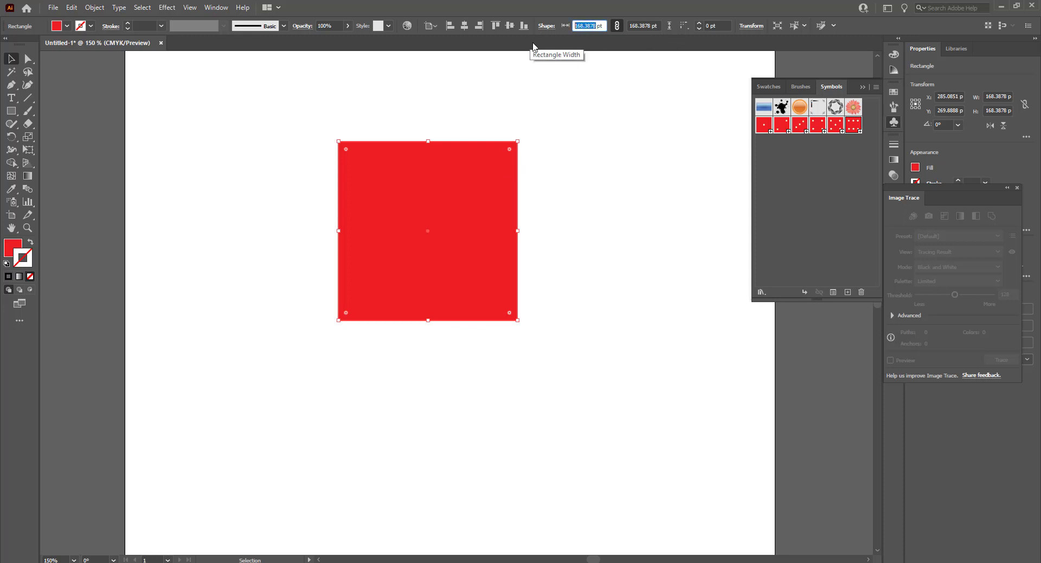
text(200)
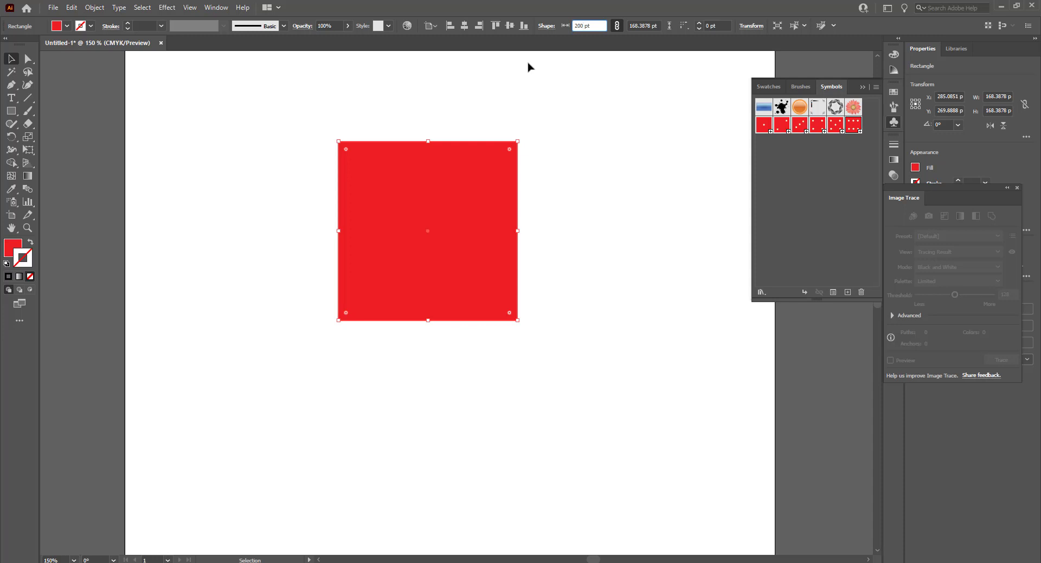
key(Tab)
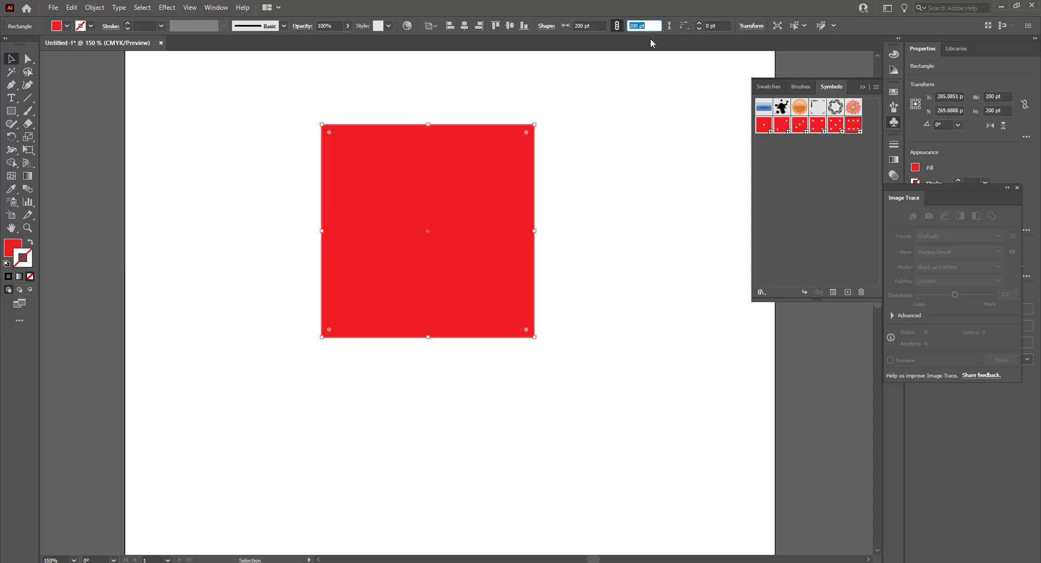
click(581, 113)
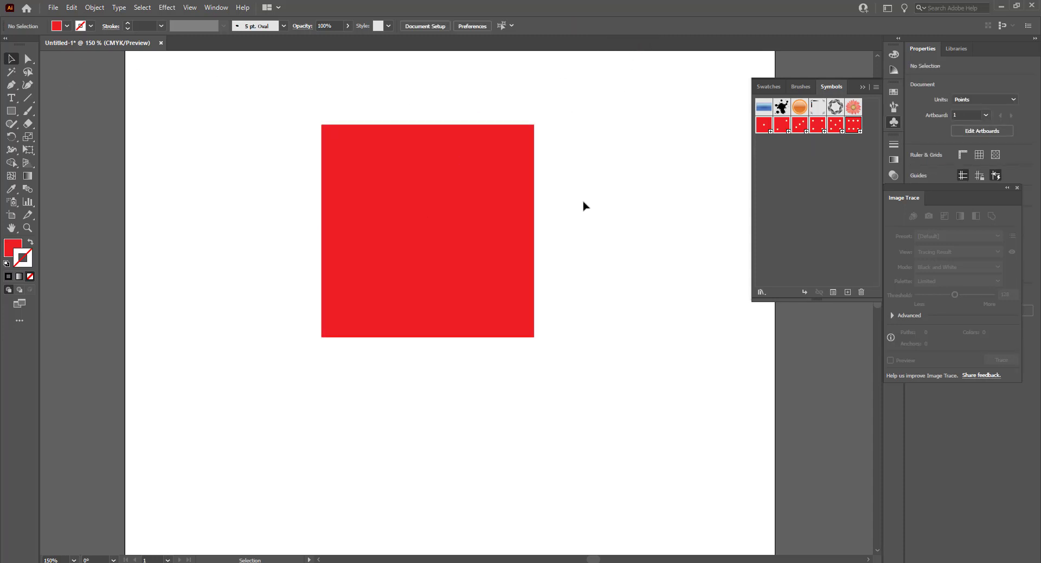
click(504, 203)
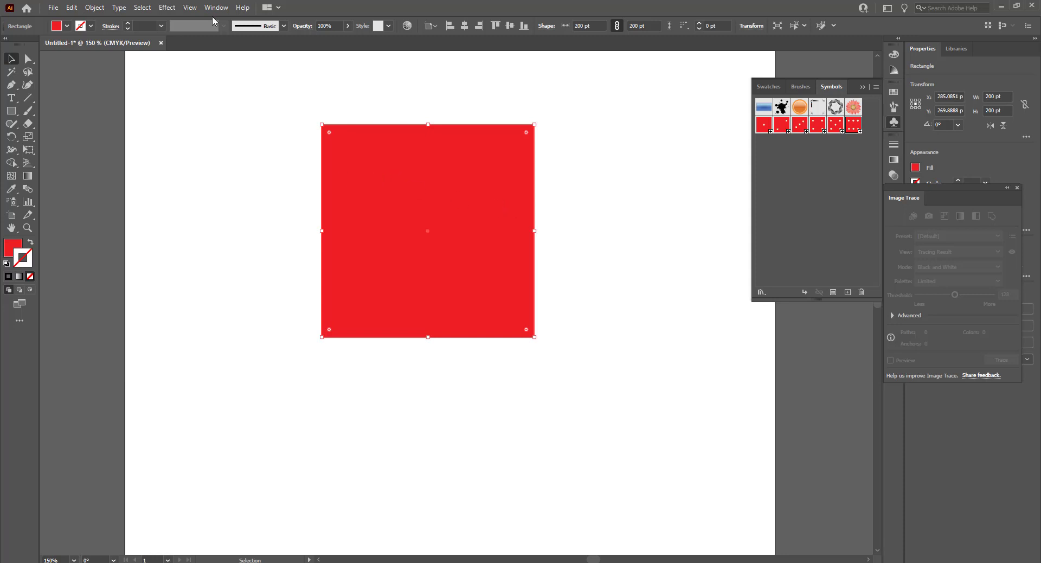
Apply 3D Extrude & Bevel to the red square with a 200 pt extrude depth.
click(167, 8)
mouse_move(175, 70)
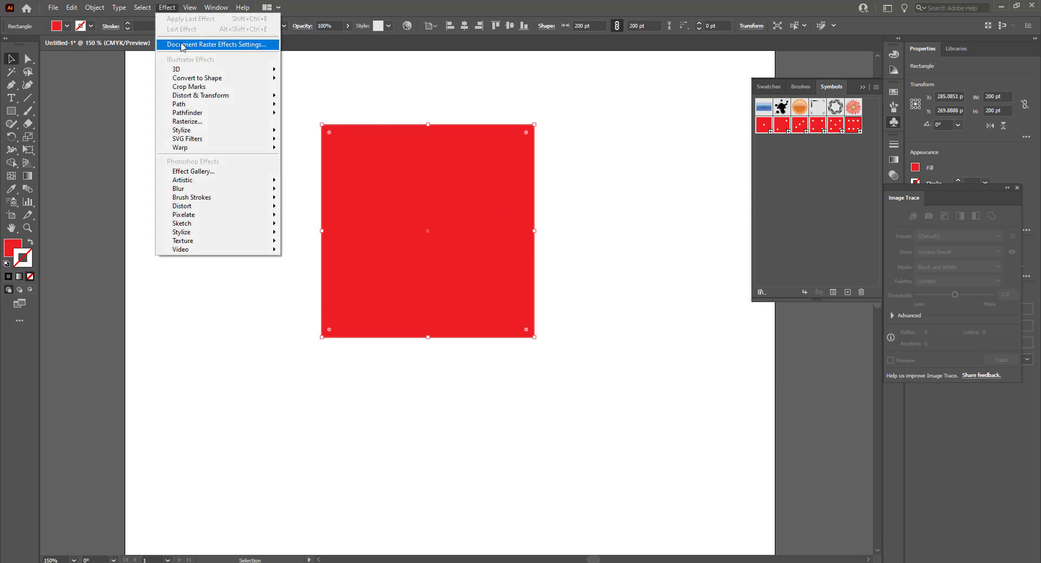
click(313, 75)
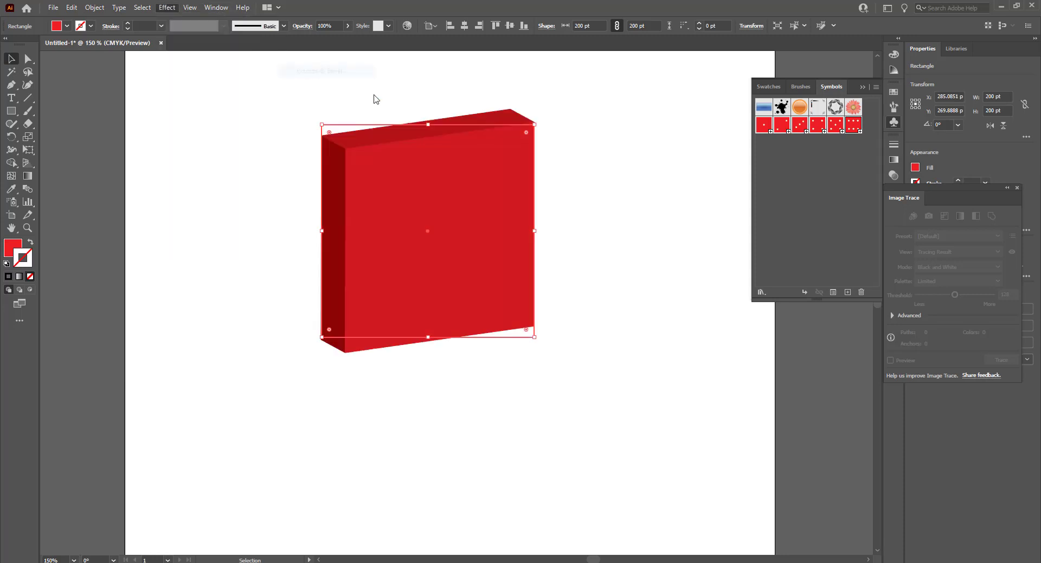
drag(564, 199, 824, 127)
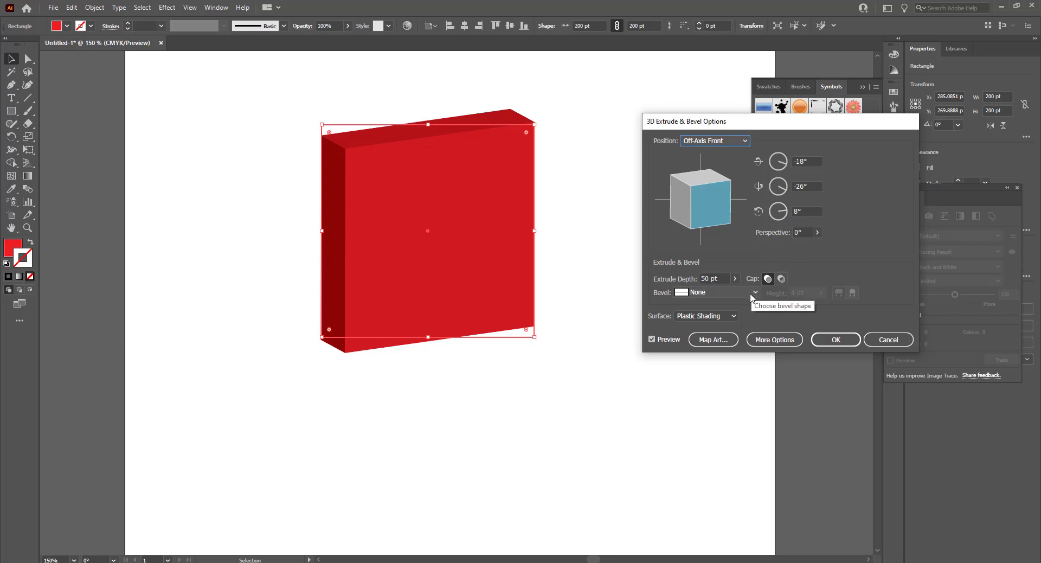
click(735, 278)
mouse_move(693, 292)
mouse_down()
mouse_move(713, 292)
mouse_move(701, 293)
mouse_up()
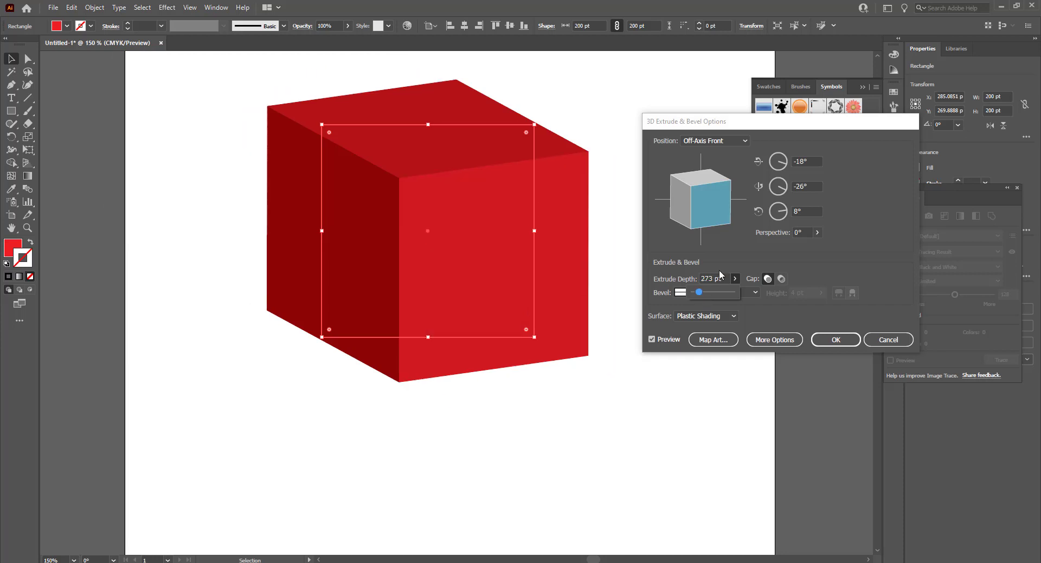
click(712, 278)
text(200)
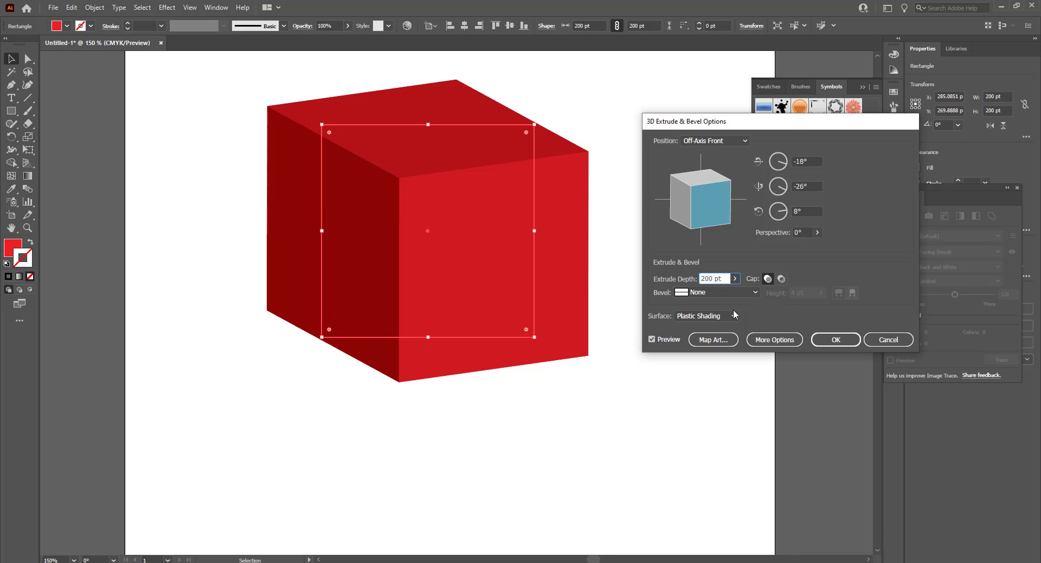
key(Return)
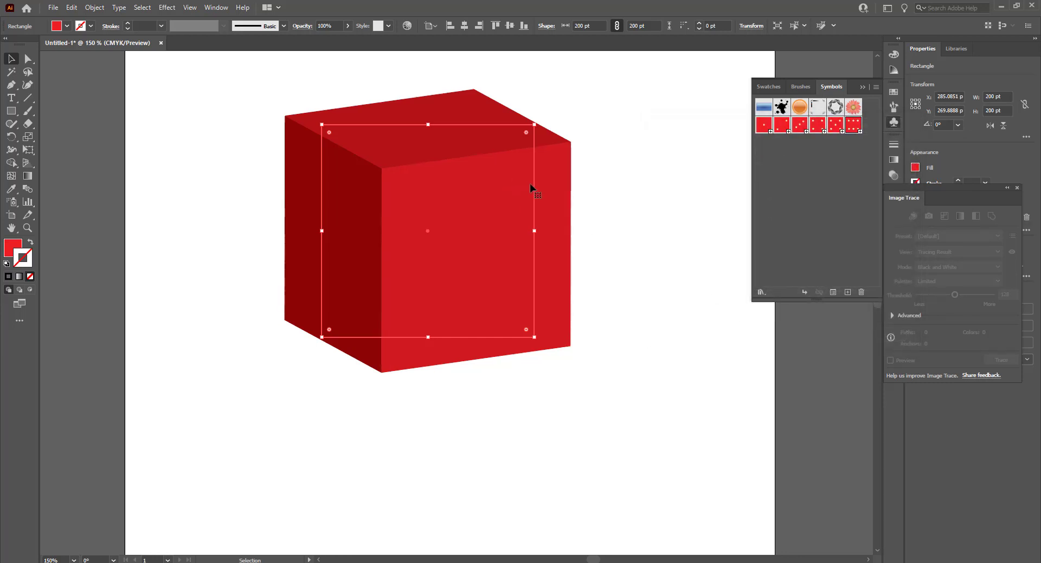
Decline a second extrusion, rotate the cube about 27°, and dismiss Document Raster Effects Settings.
click(163, 7)
mouse_move(203, 70)
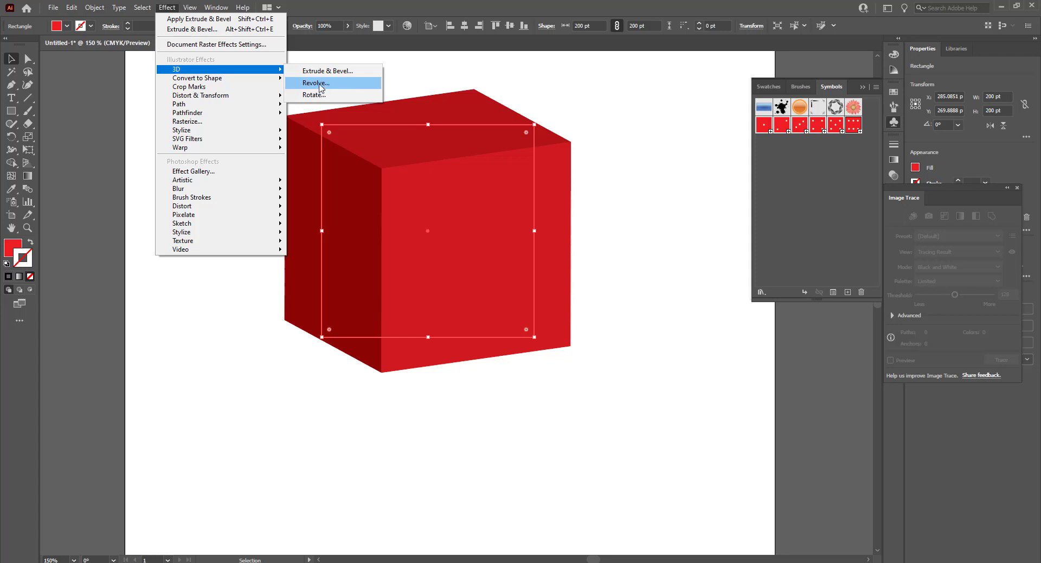
click(320, 84)
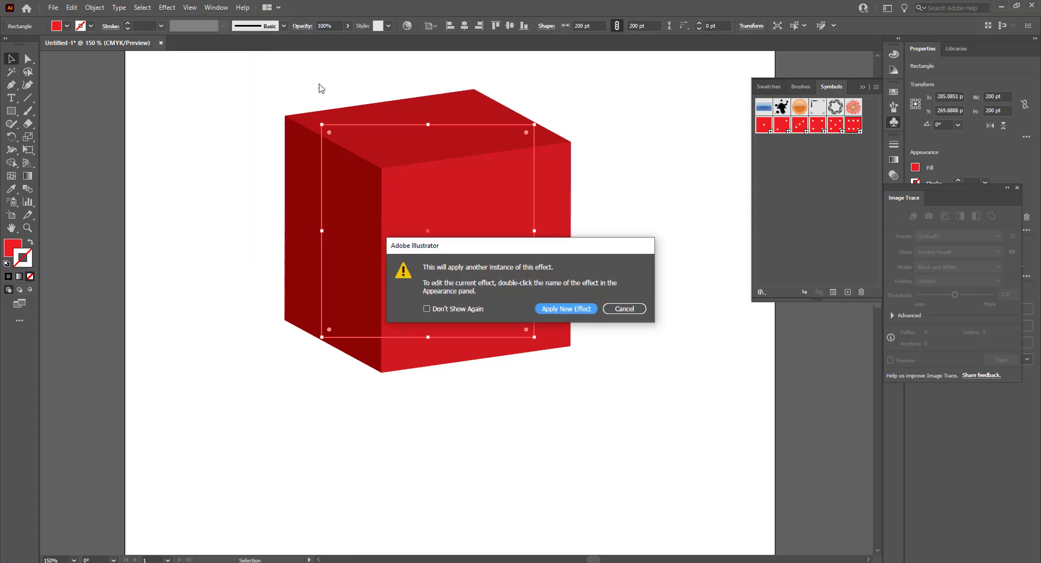
click(630, 312)
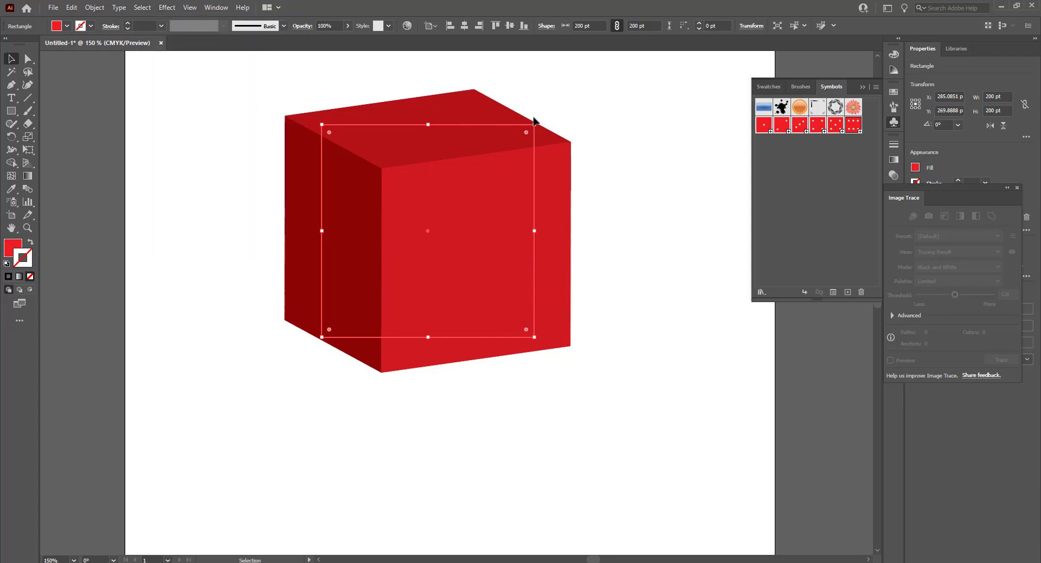
drag(537, 121, 470, 87)
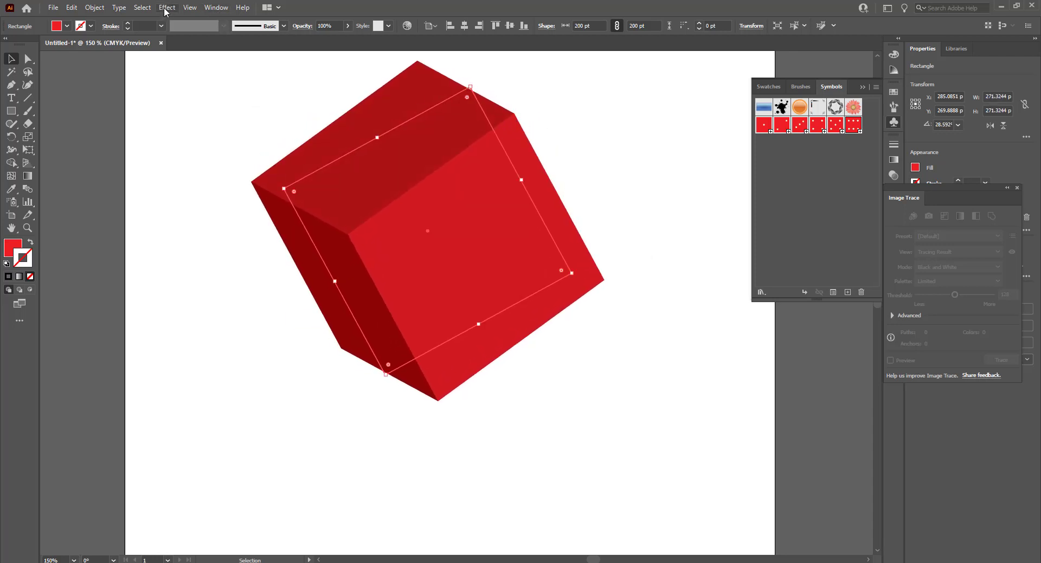
click(166, 8)
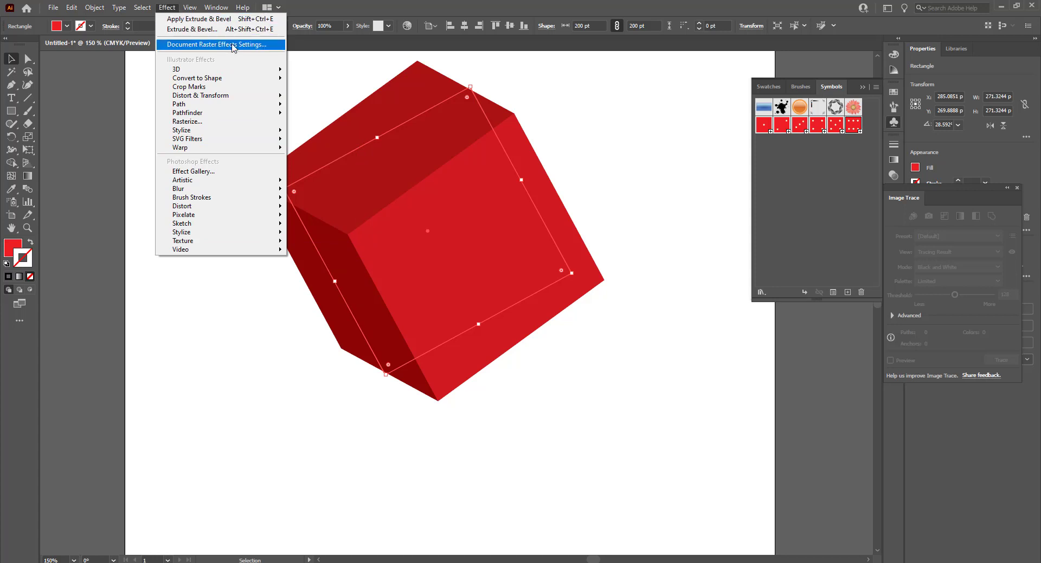
click(234, 45)
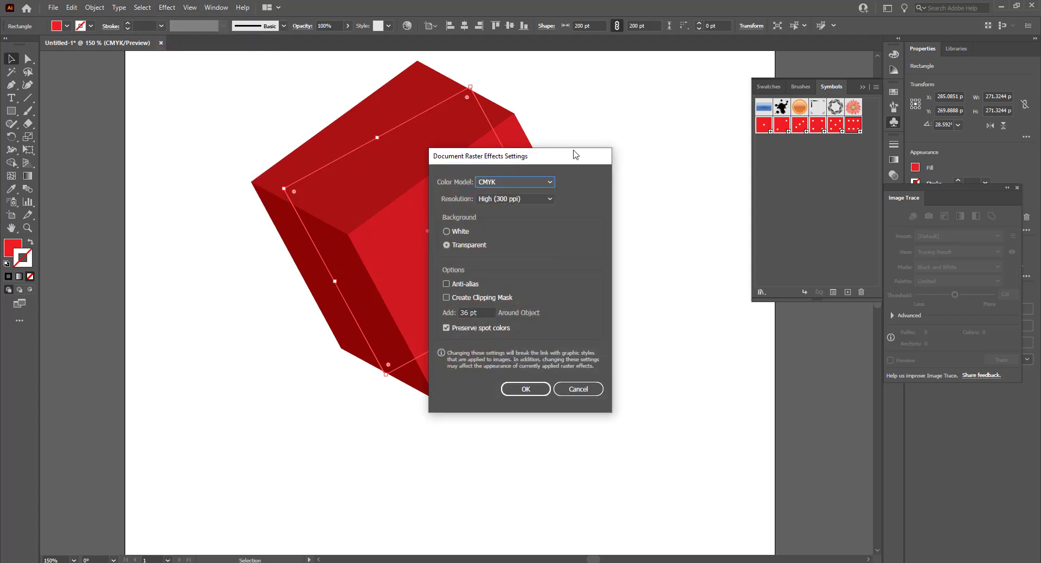
click(588, 389)
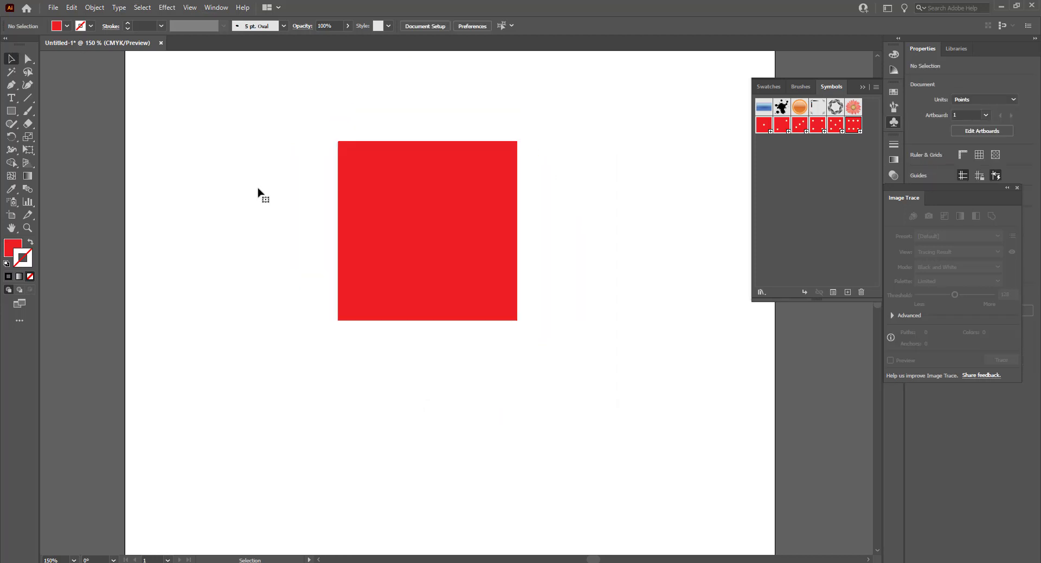
Resize the flat red square to a 200 pt width, with height following to 200 pt.
click(424, 232)
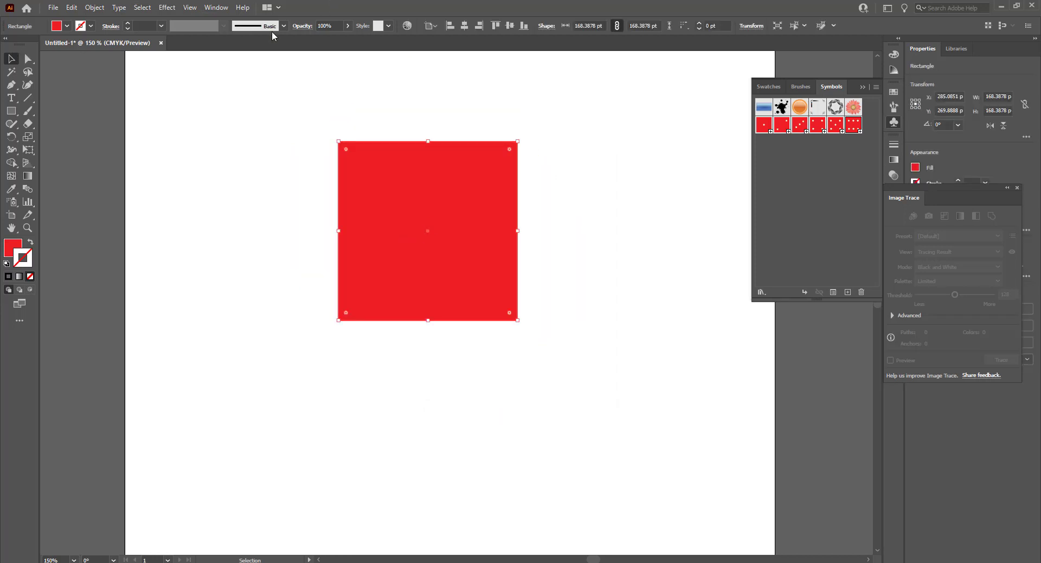
double_click(588, 25)
key(BackSpace)
text(200)
key(Return)
click(640, 25)
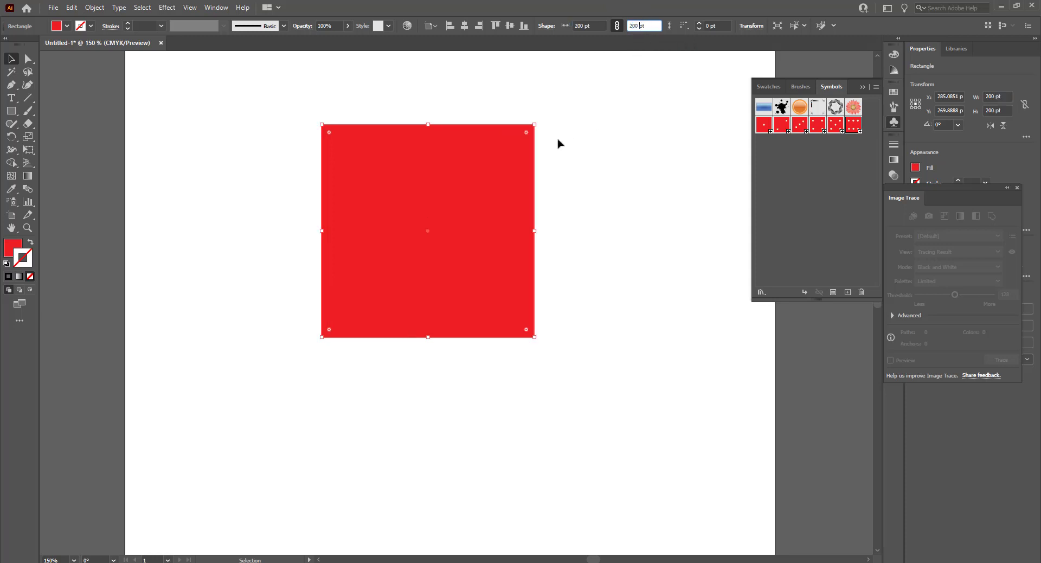
click(167, 7)
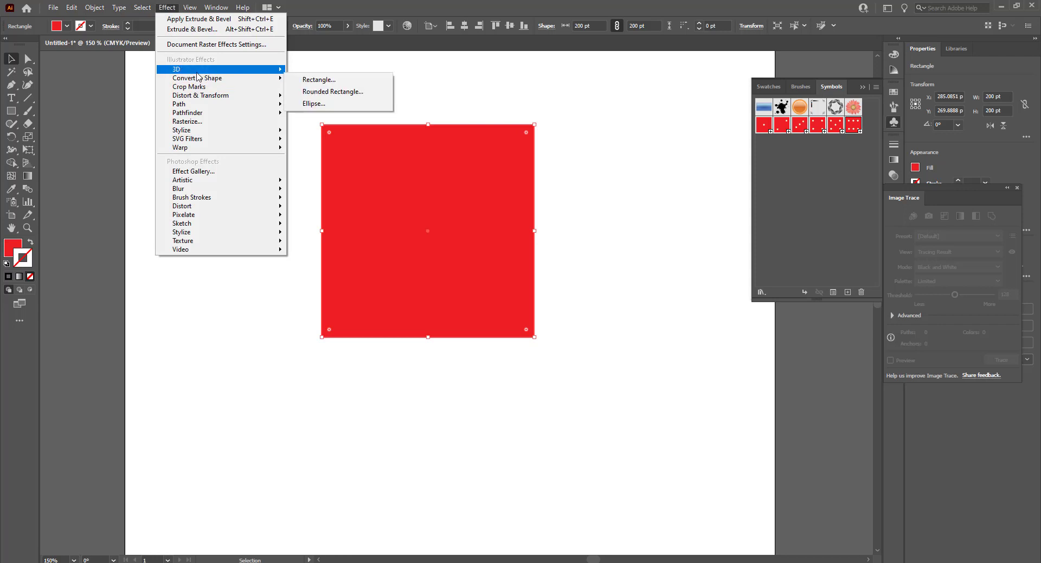
mouse_move(220, 70)
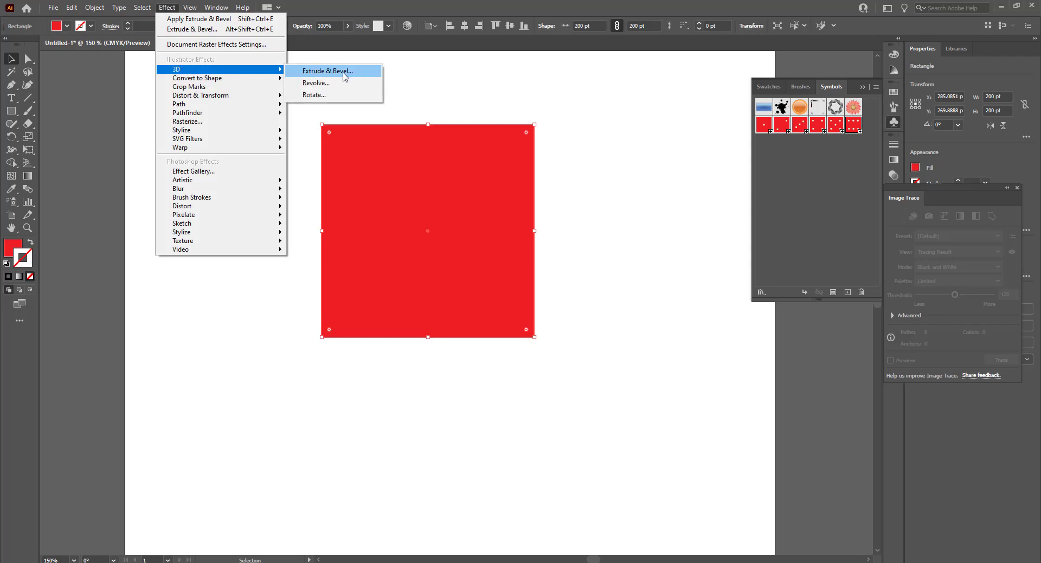
Extrude the 200 pt square 200 pt deep into a red cube with Extrude & Bevel.
click(343, 72)
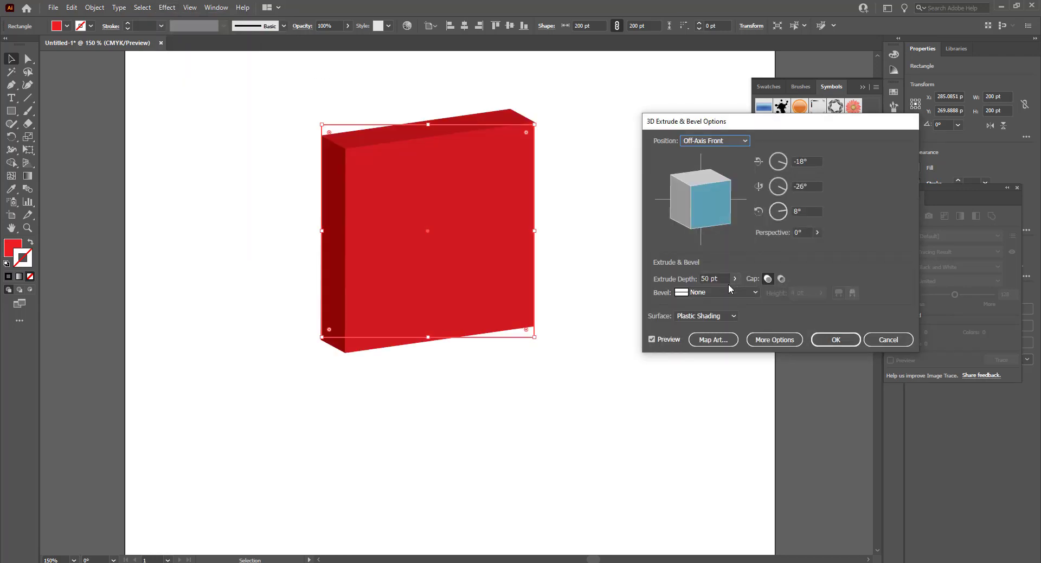
double_click(708, 278)
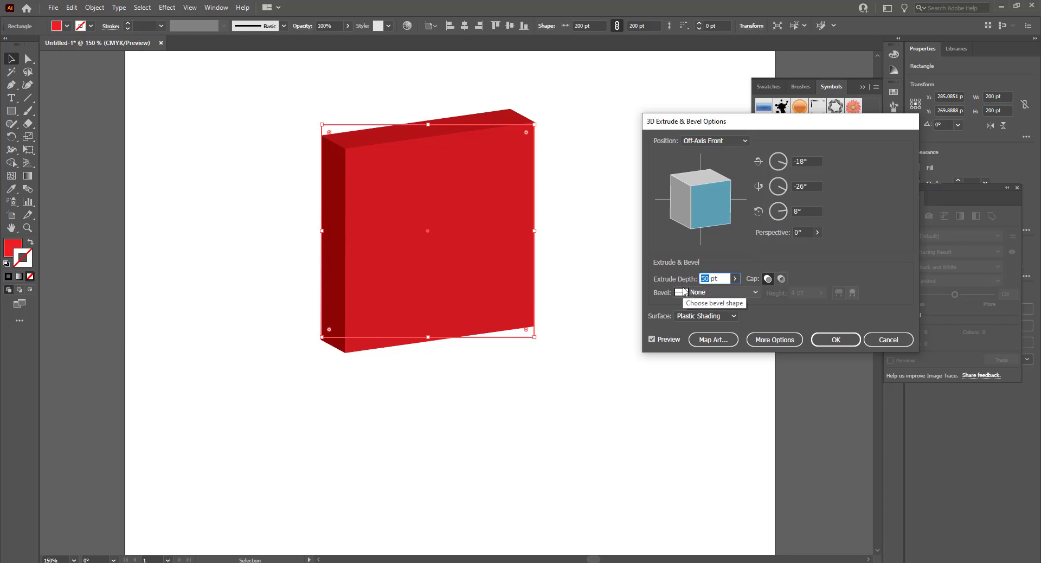
text(2)
text(00)
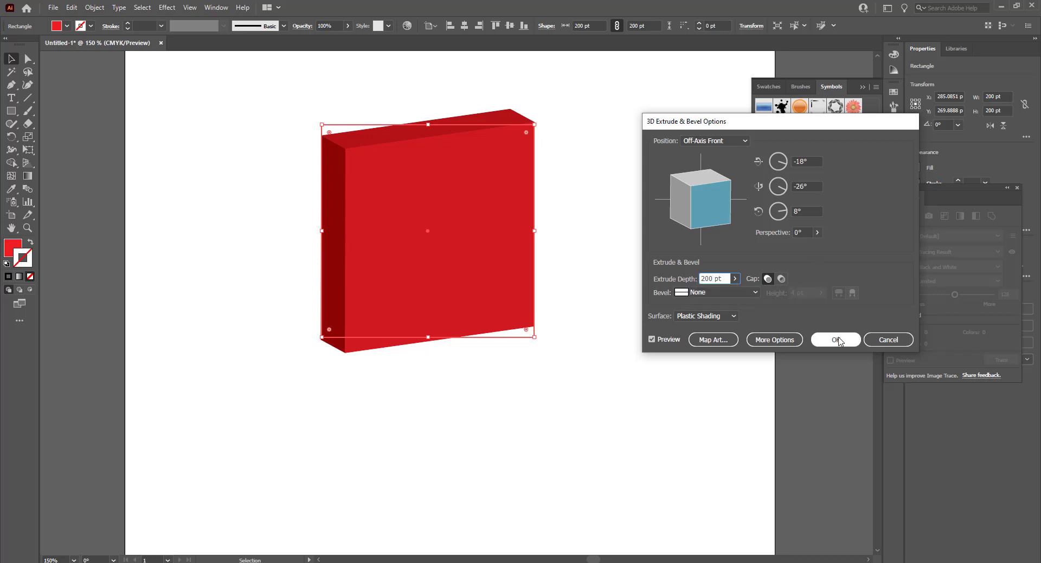
click(734, 278)
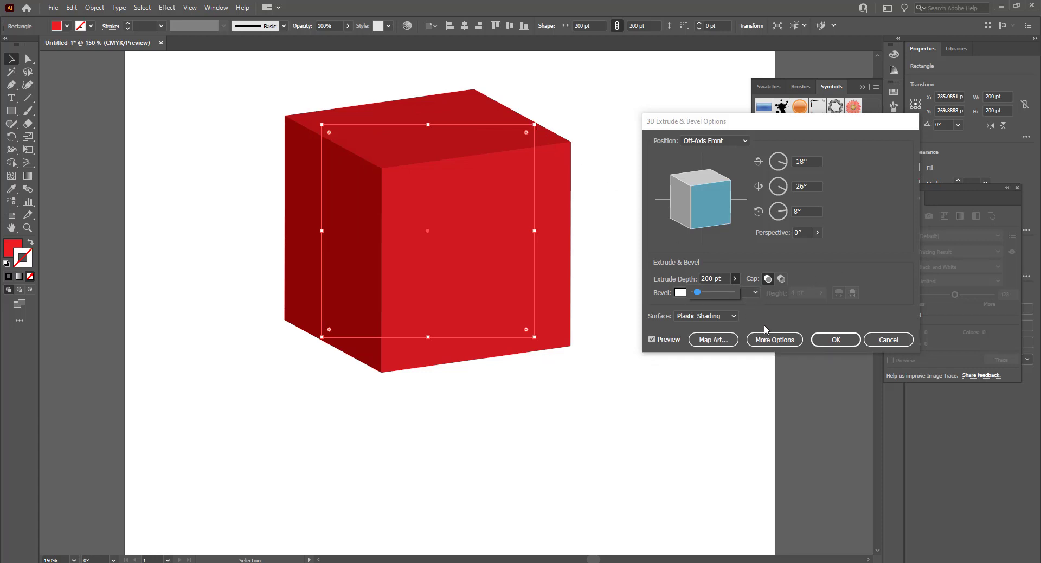
Map the one-, two- and three-dot face symbols onto cube surfaces 1, 2 and 3, then confirm.
click(725, 339)
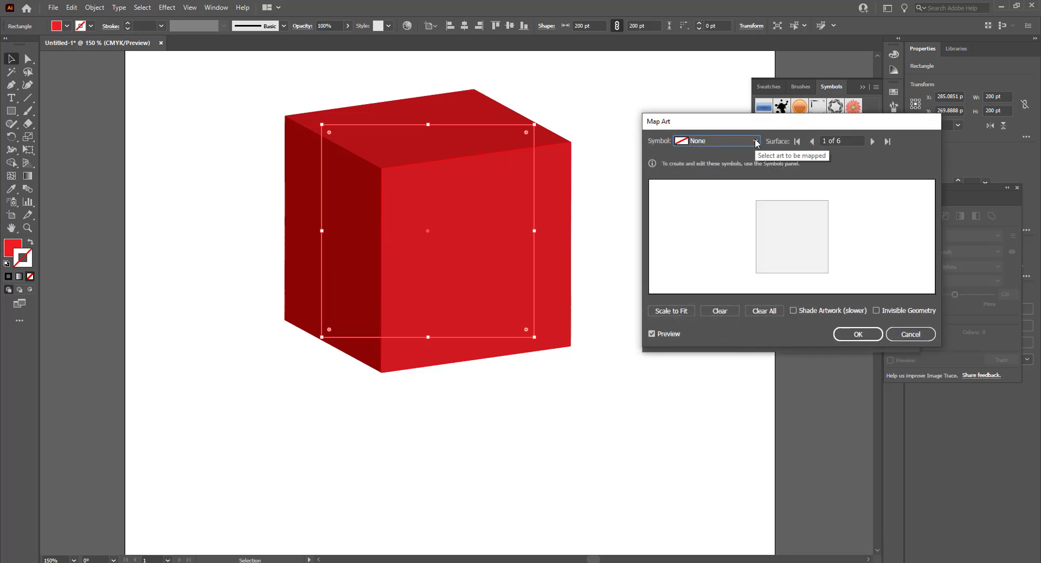
click(755, 141)
click(721, 234)
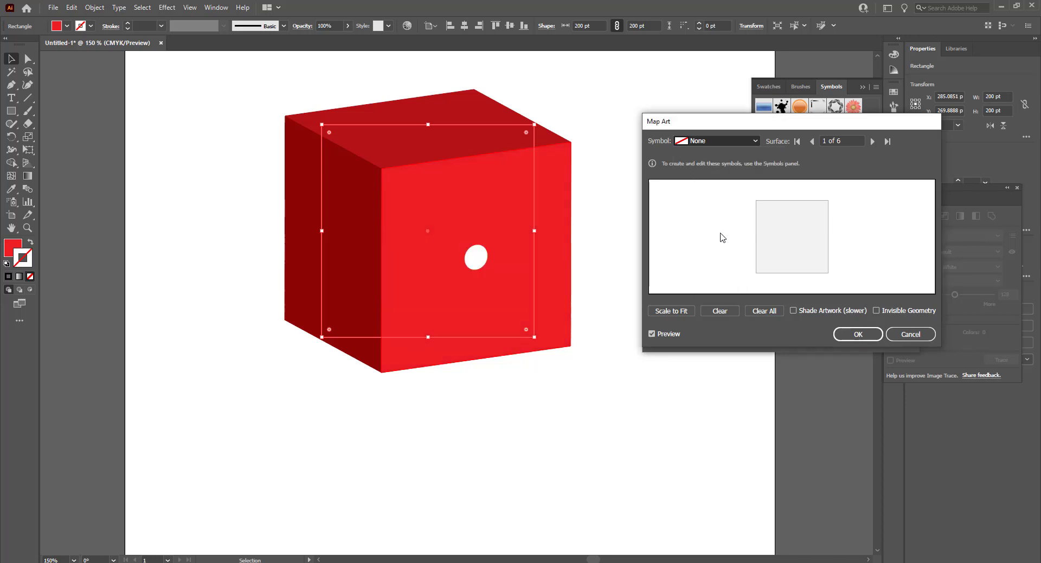
click(873, 141)
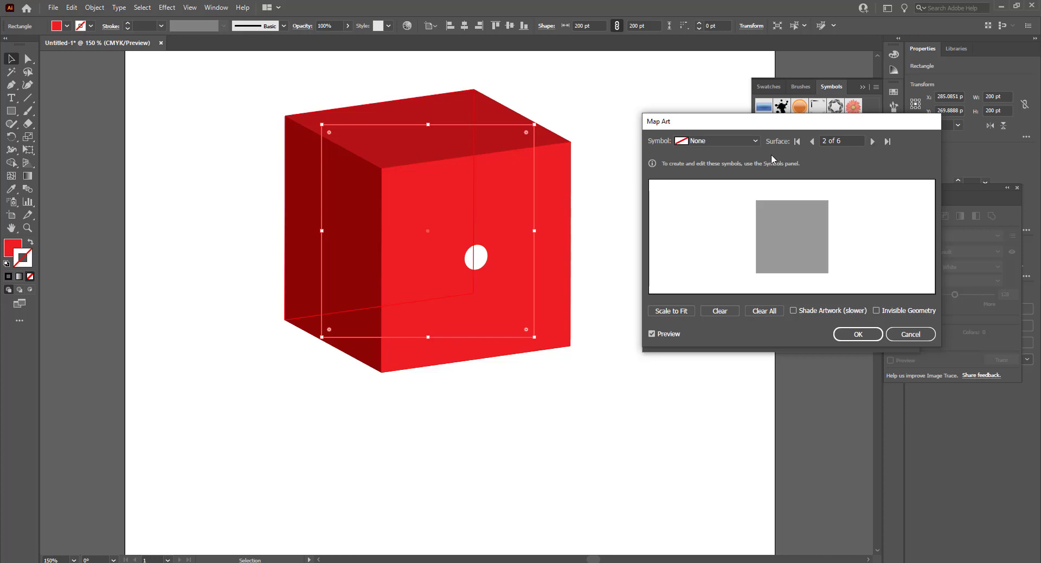
click(758, 139)
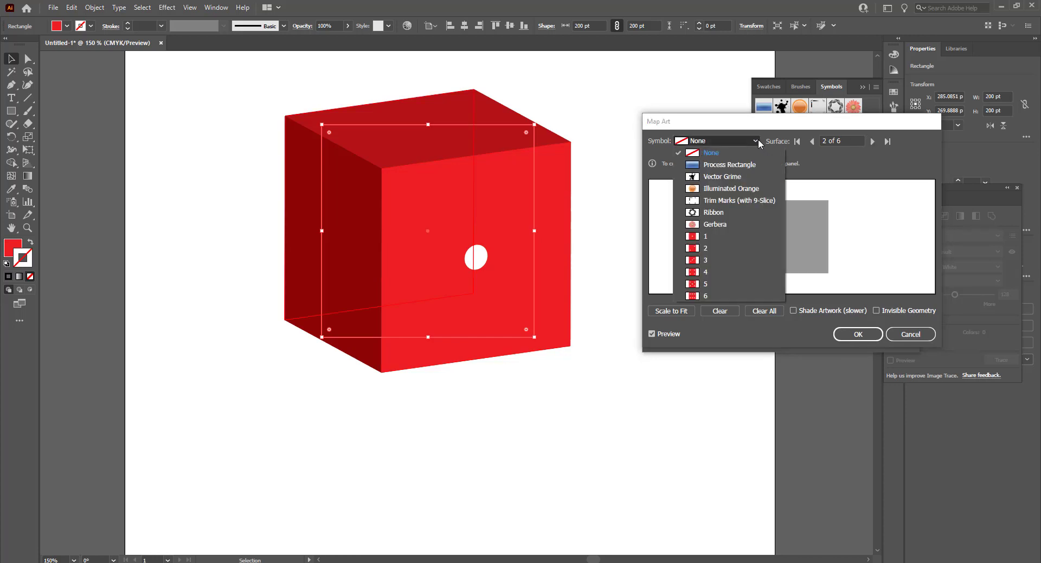
click(712, 246)
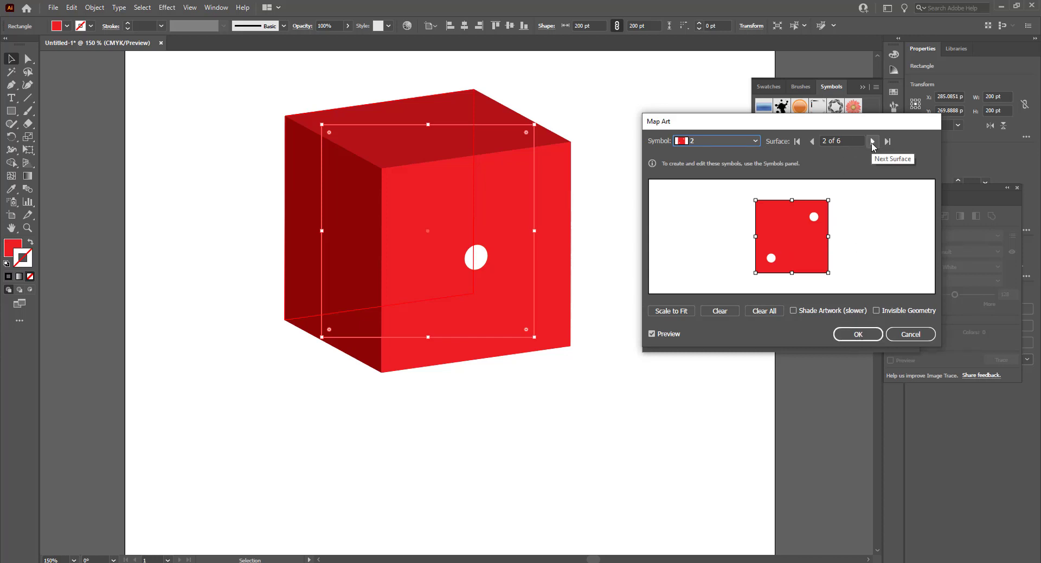
click(872, 142)
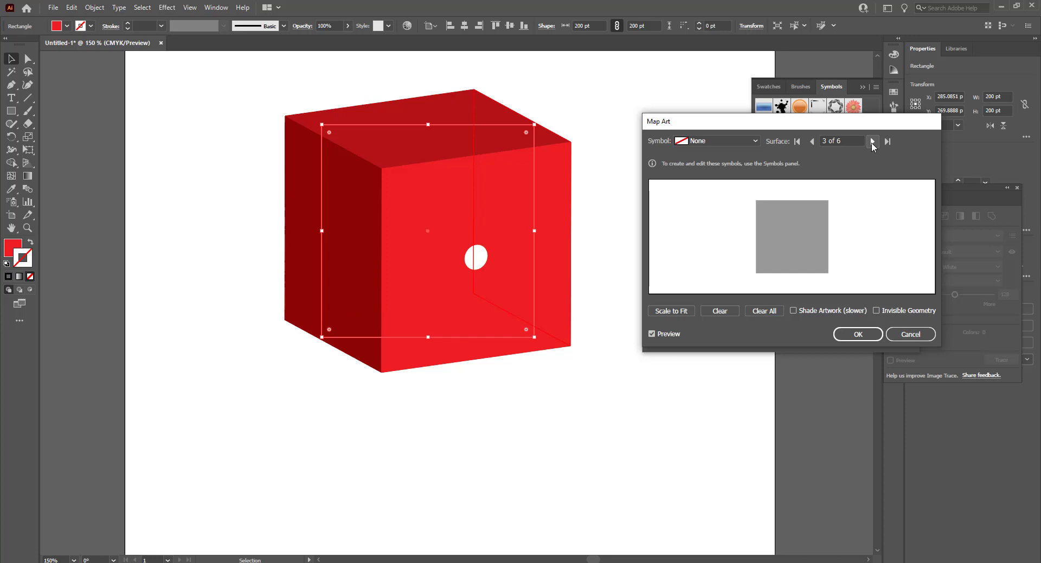
click(755, 141)
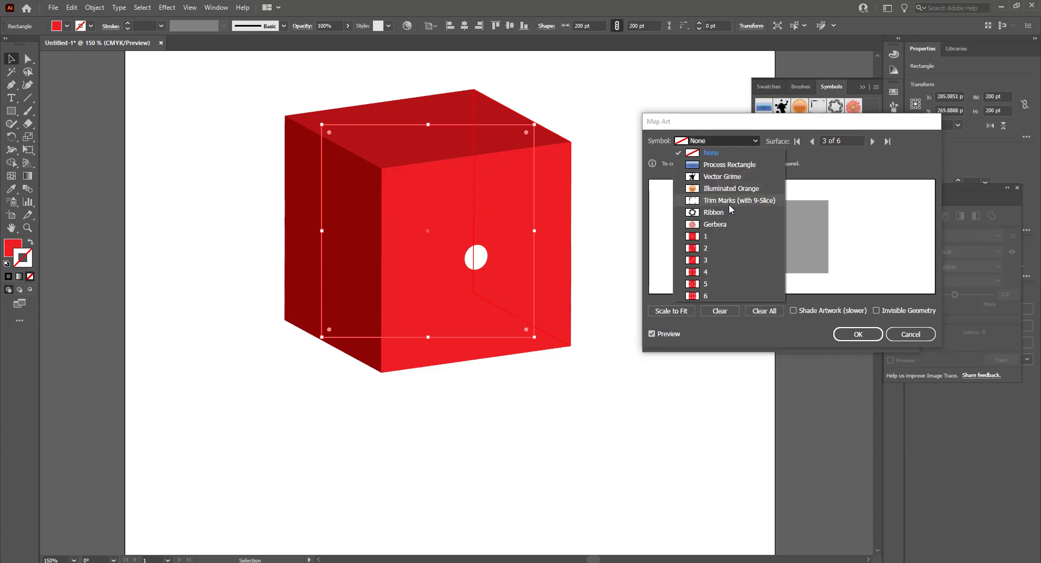
click(716, 261)
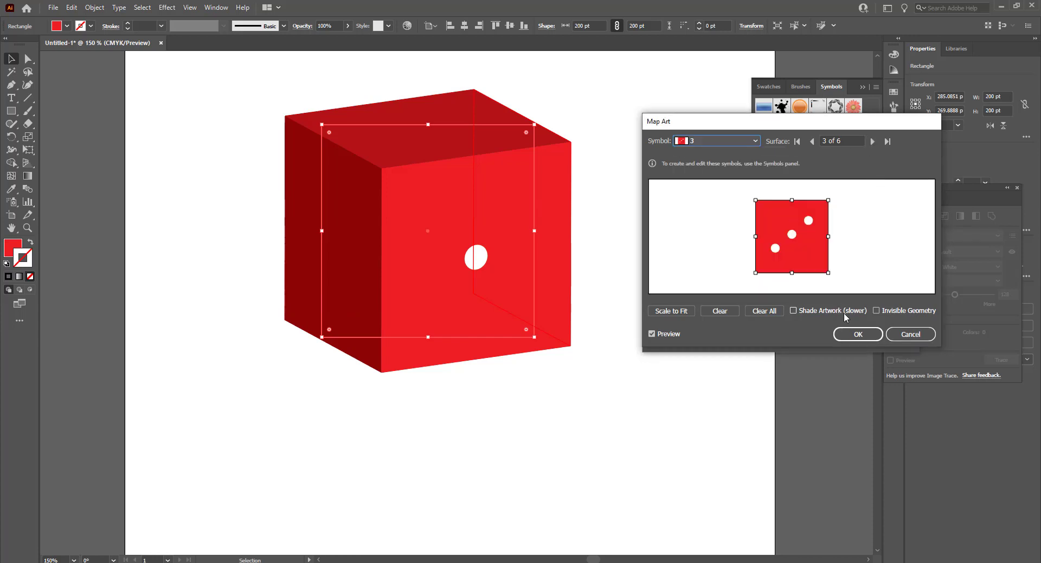
click(856, 333)
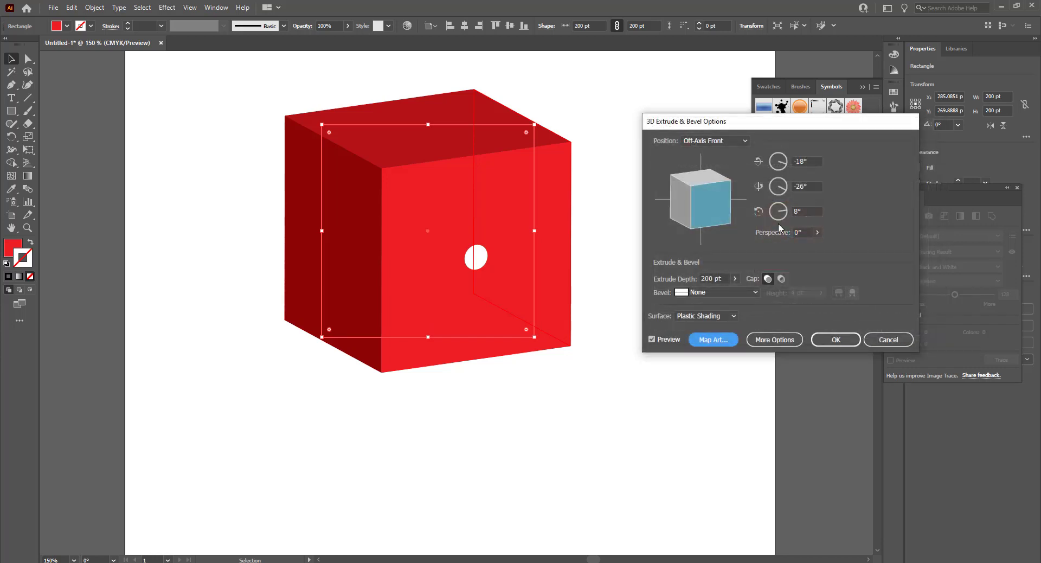
Map the four-dot symbol onto surface 4 of 6 and apply Scale to Fit.
click(713, 339)
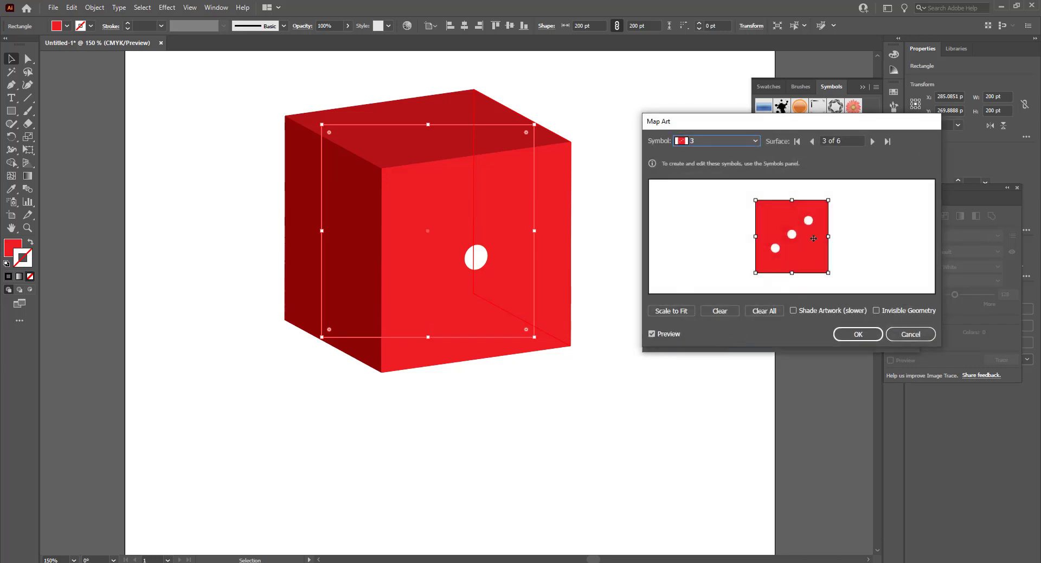
click(755, 141)
click(838, 157)
click(872, 141)
click(752, 144)
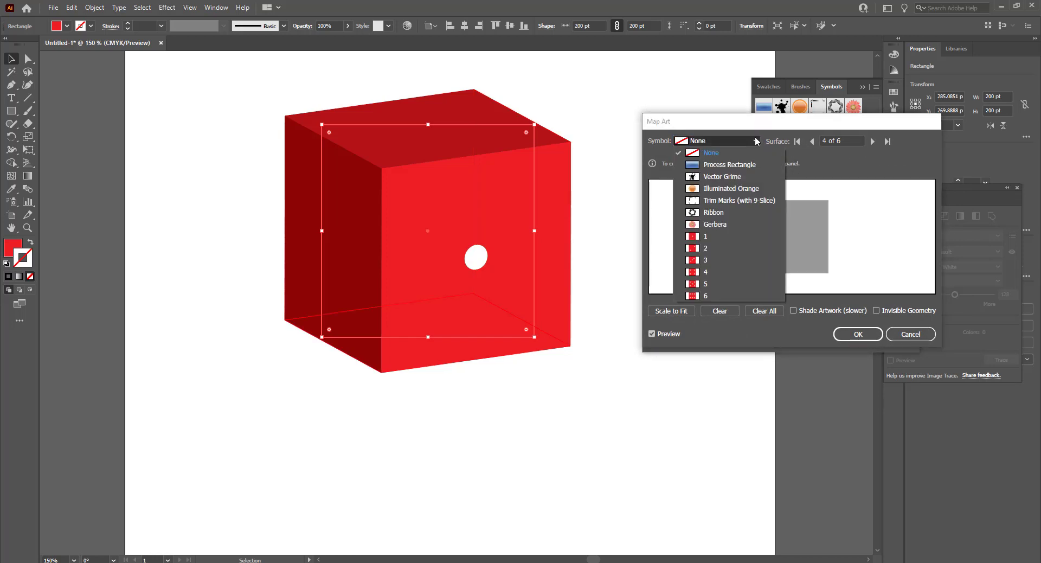
click(705, 277)
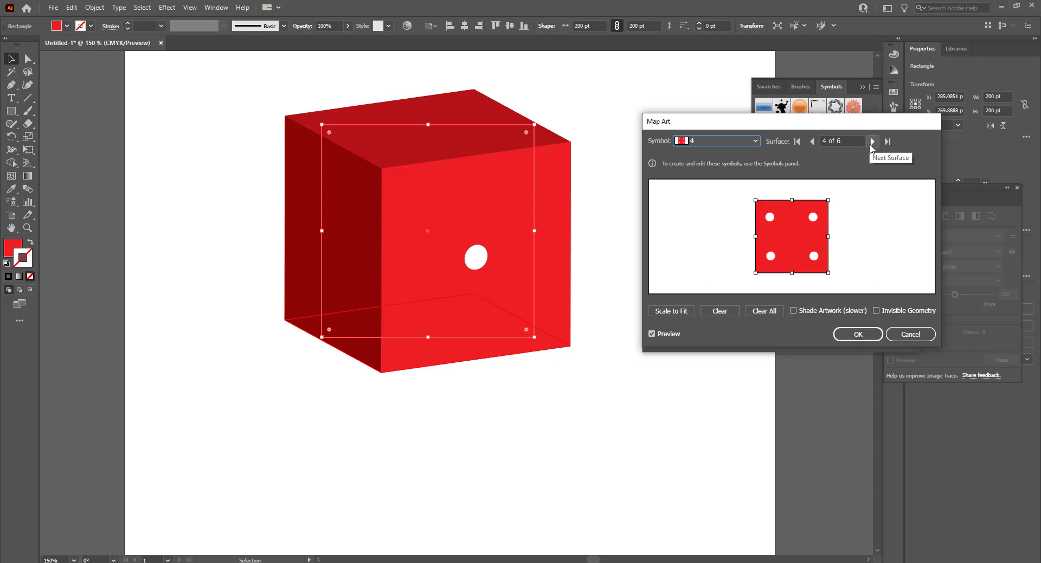
click(692, 309)
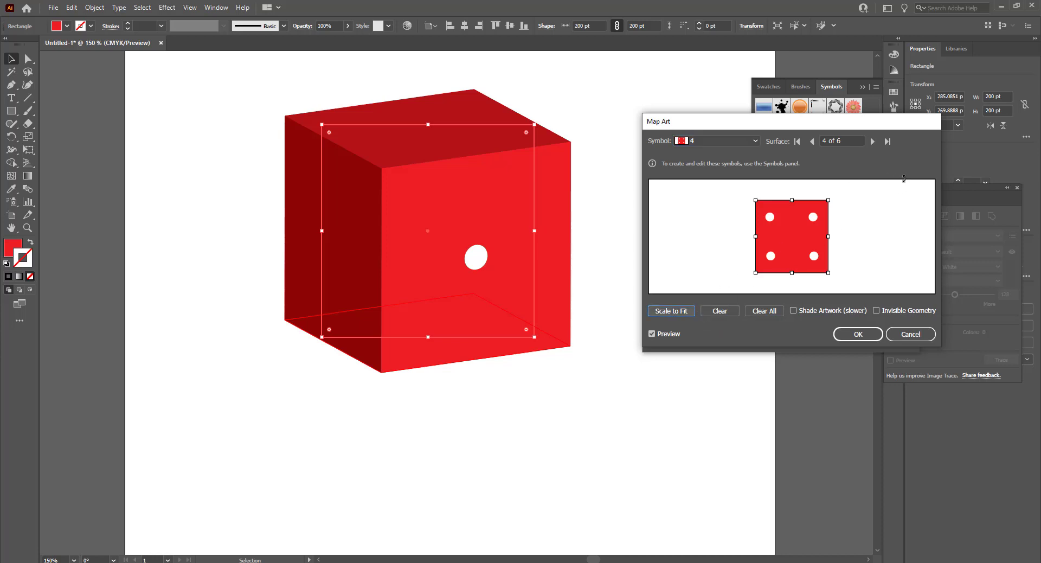
Try Shade Artwork and Invisible Geometry, ending with a see-through cube and unshaded art.
click(876, 311)
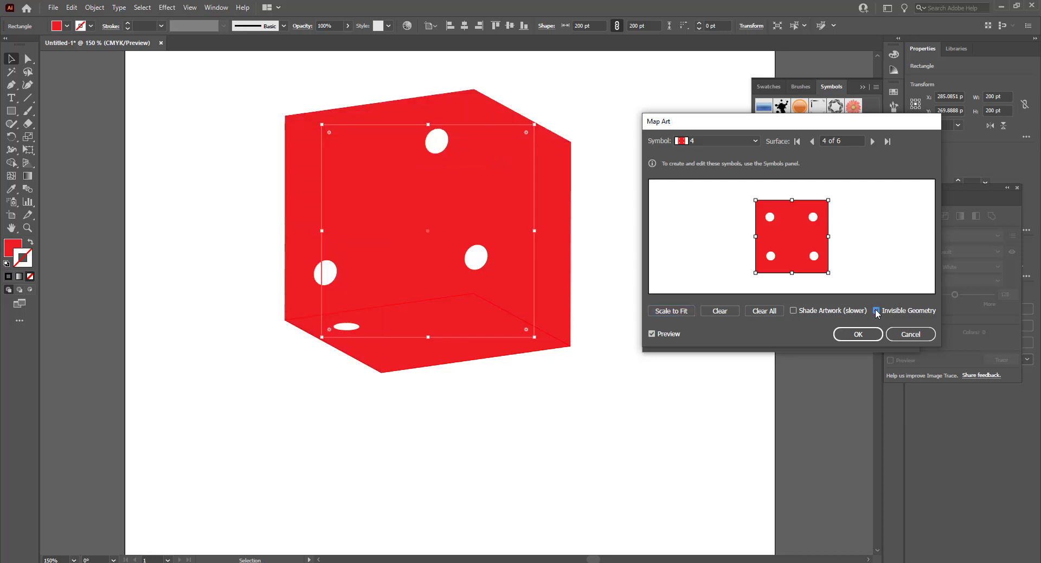
click(877, 311)
click(793, 311)
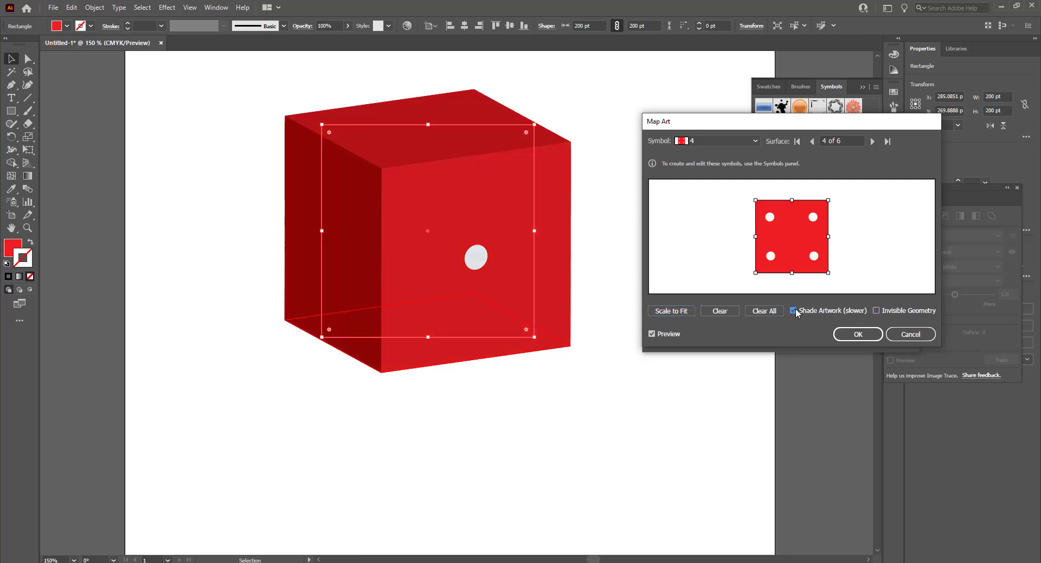
click(877, 310)
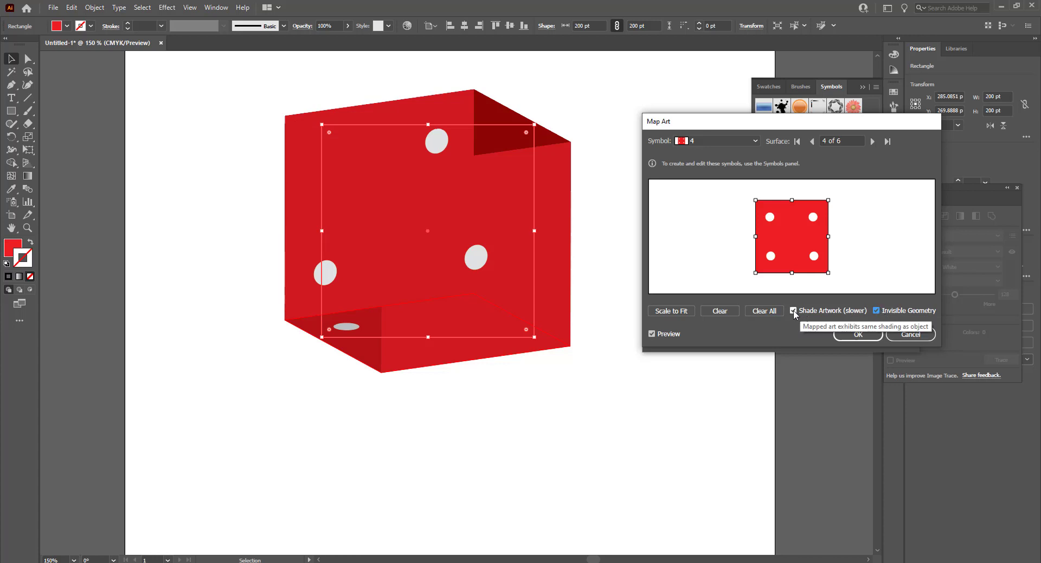
click(793, 310)
click(876, 311)
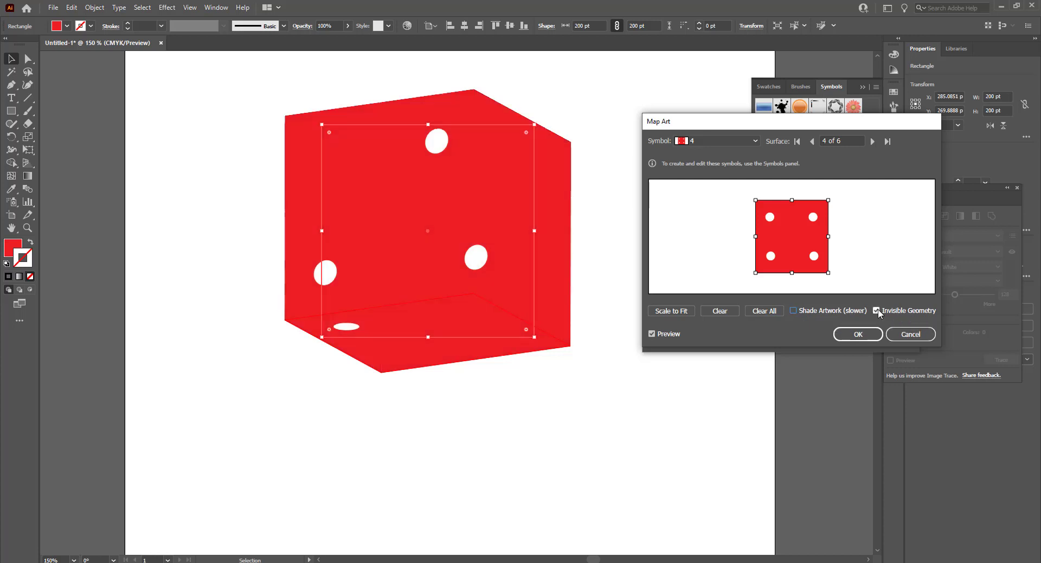
click(794, 311)
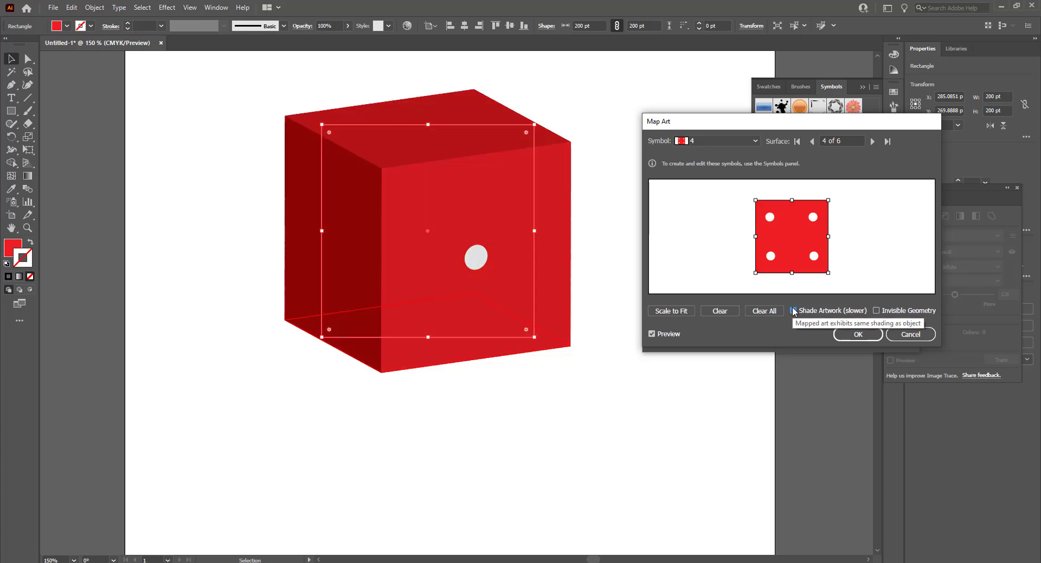
click(793, 311)
click(876, 310)
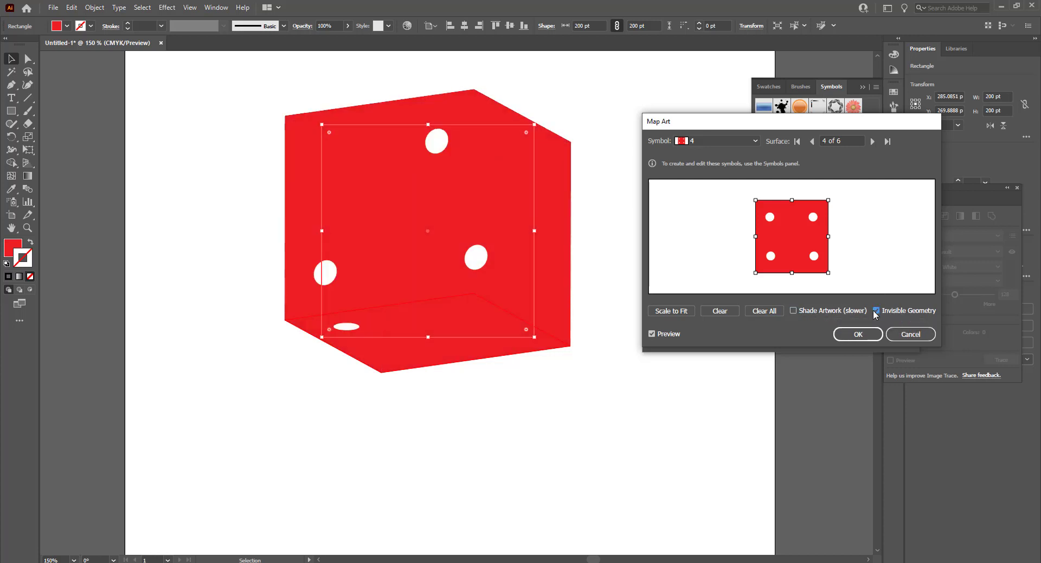
Map the five- and six-dot symbols onto surfaces 5 and 6, then confirm with OK.
click(871, 142)
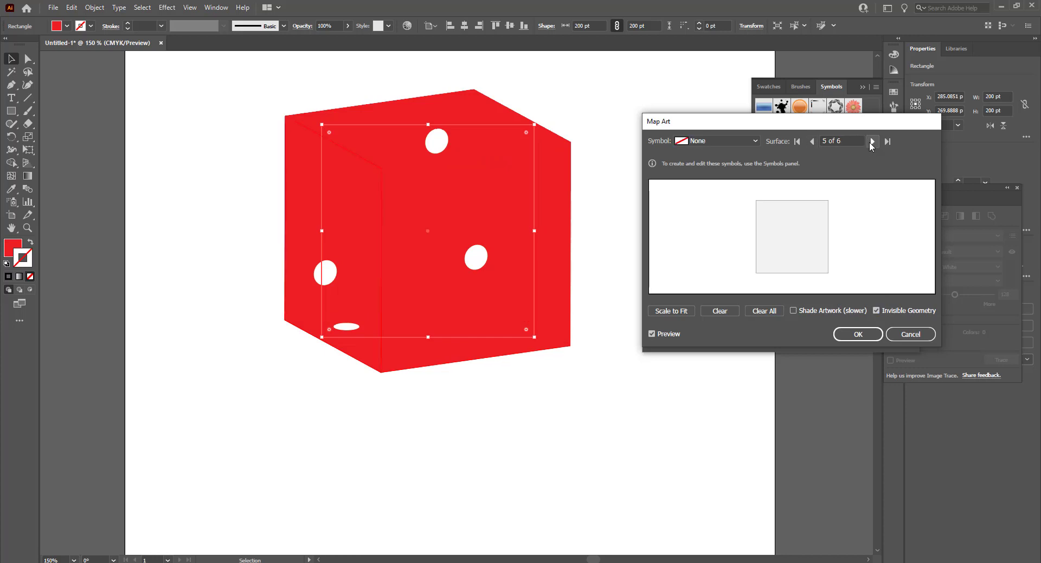
click(756, 141)
click(709, 279)
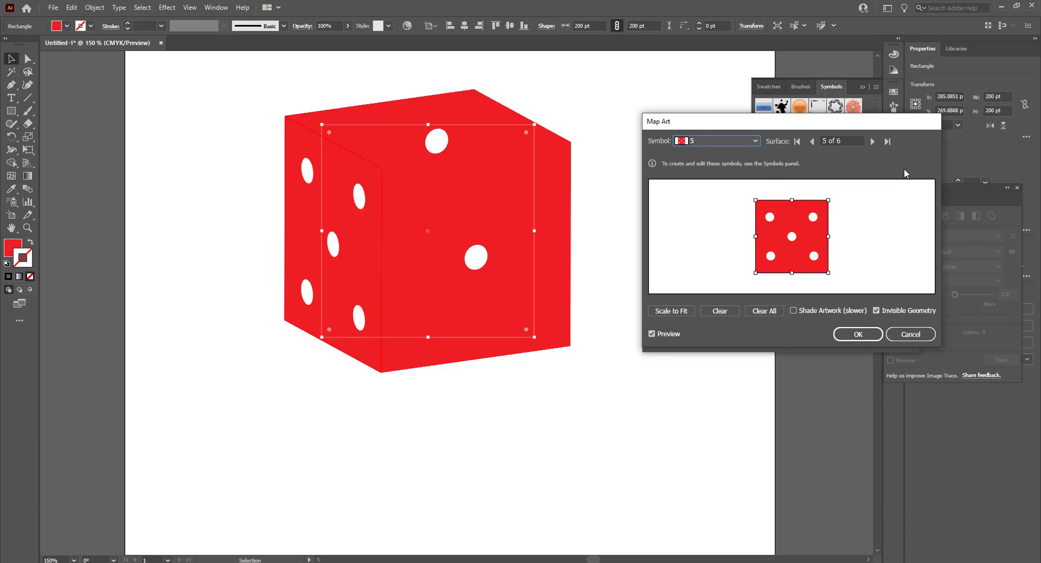
click(872, 141)
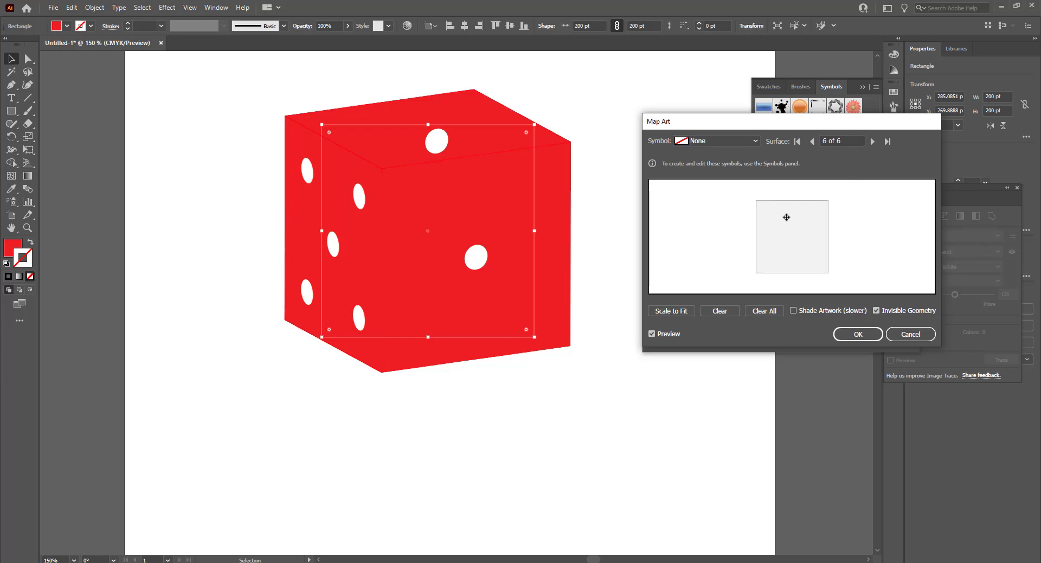
click(759, 144)
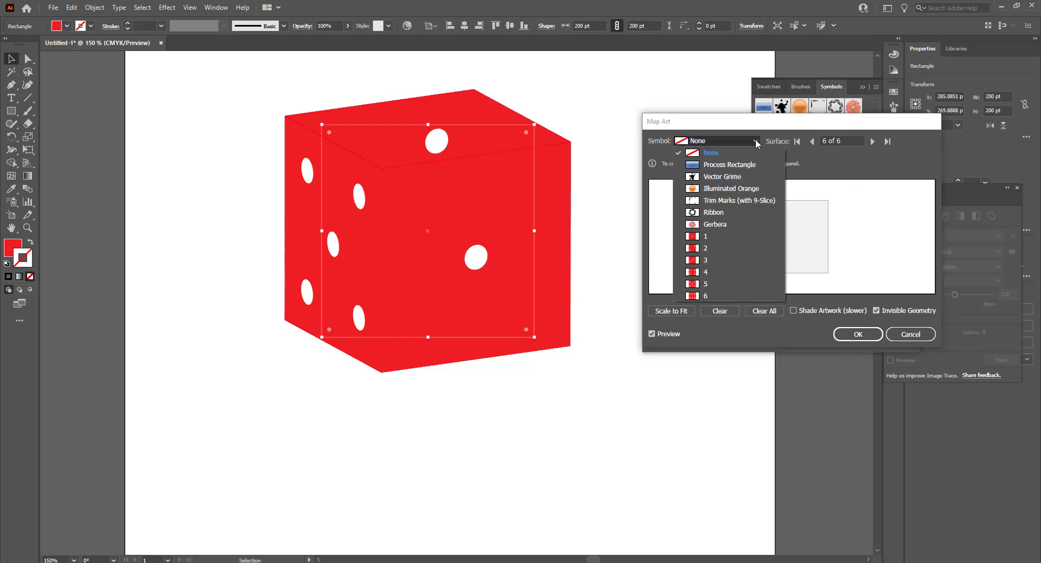
click(712, 291)
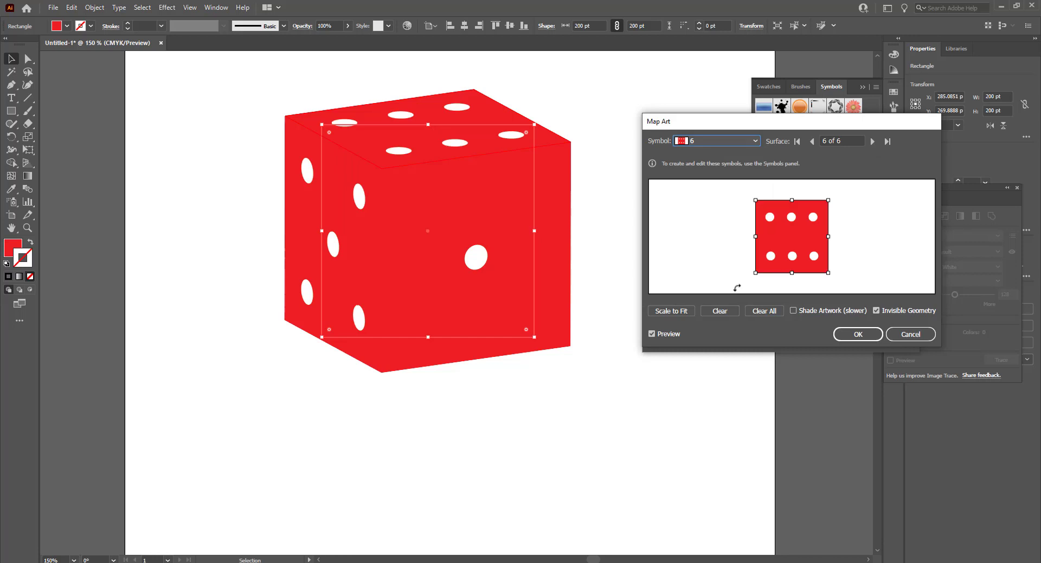
click(864, 336)
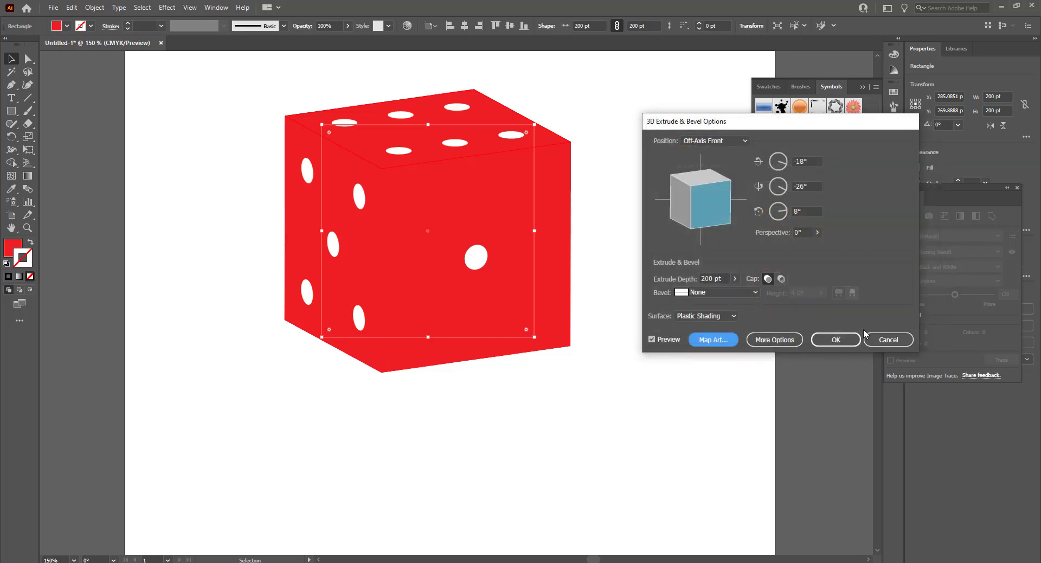
click(727, 316)
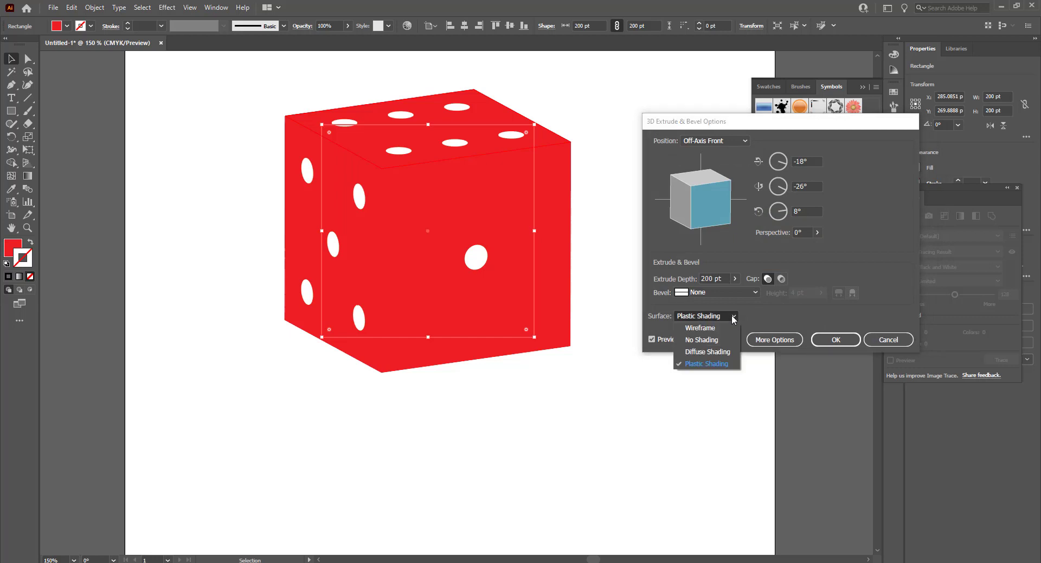
click(720, 328)
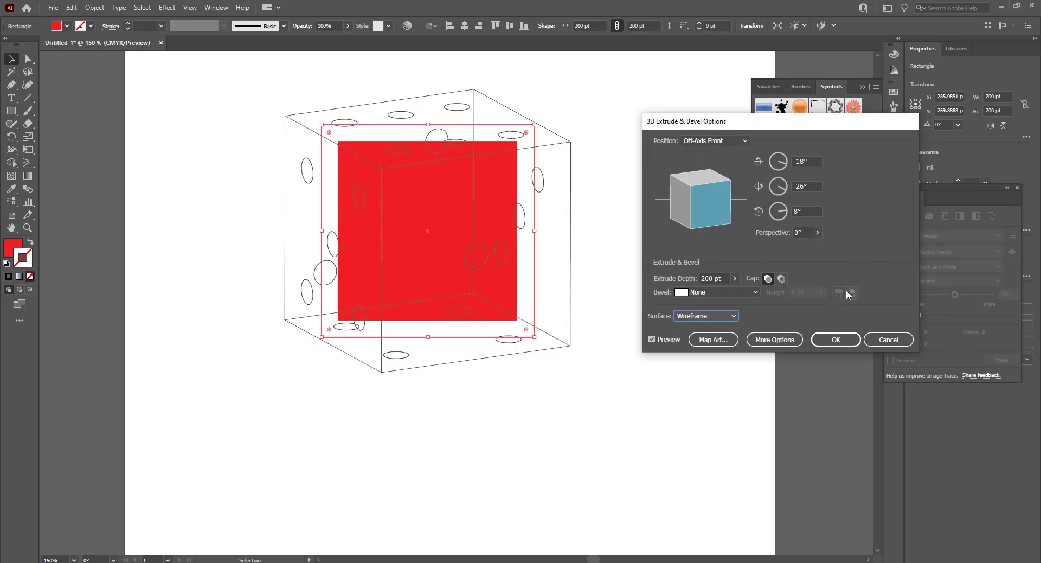
click(754, 293)
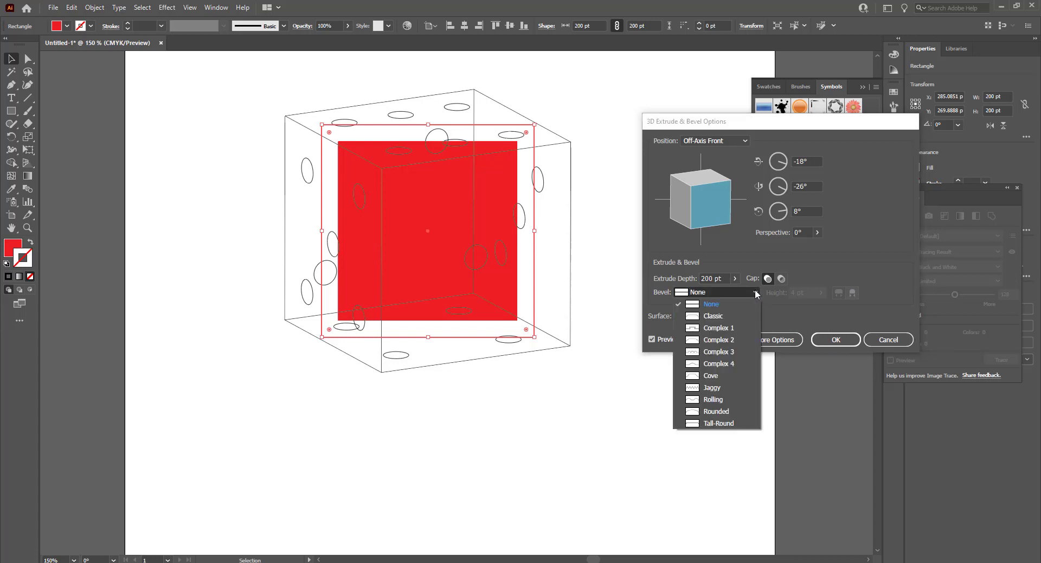
click(822, 319)
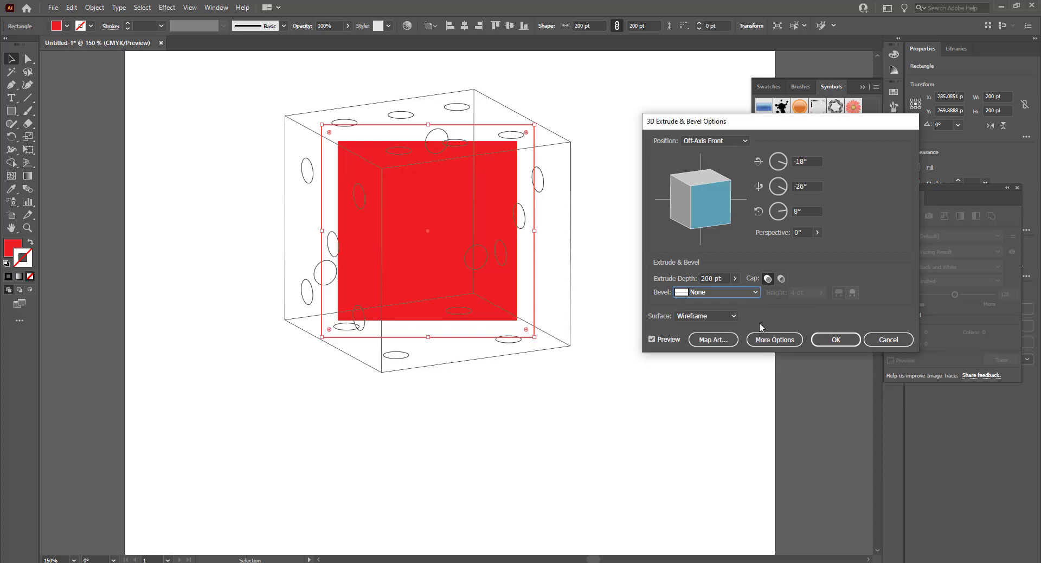
click(735, 315)
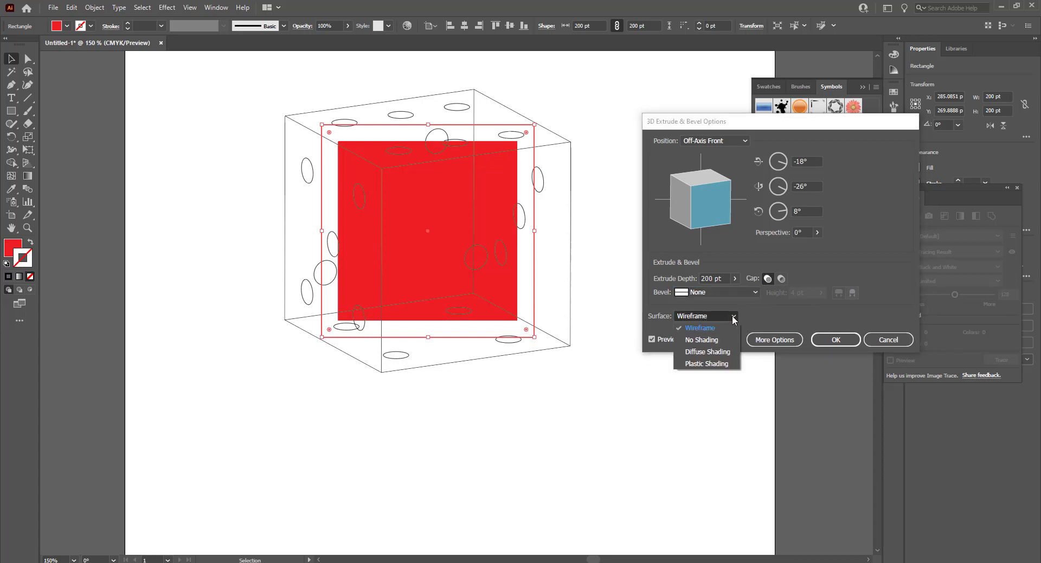
click(725, 354)
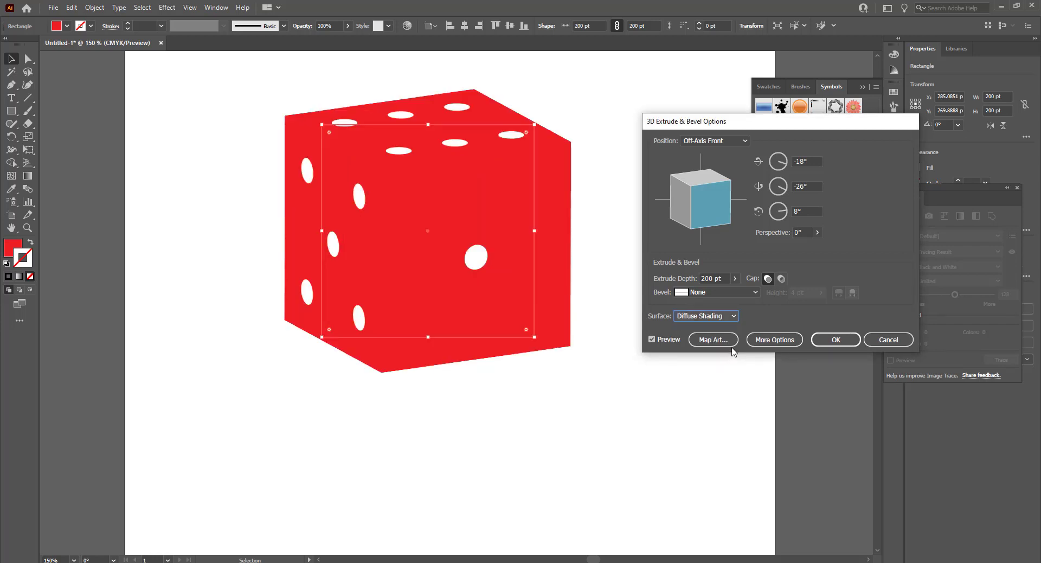
click(737, 317)
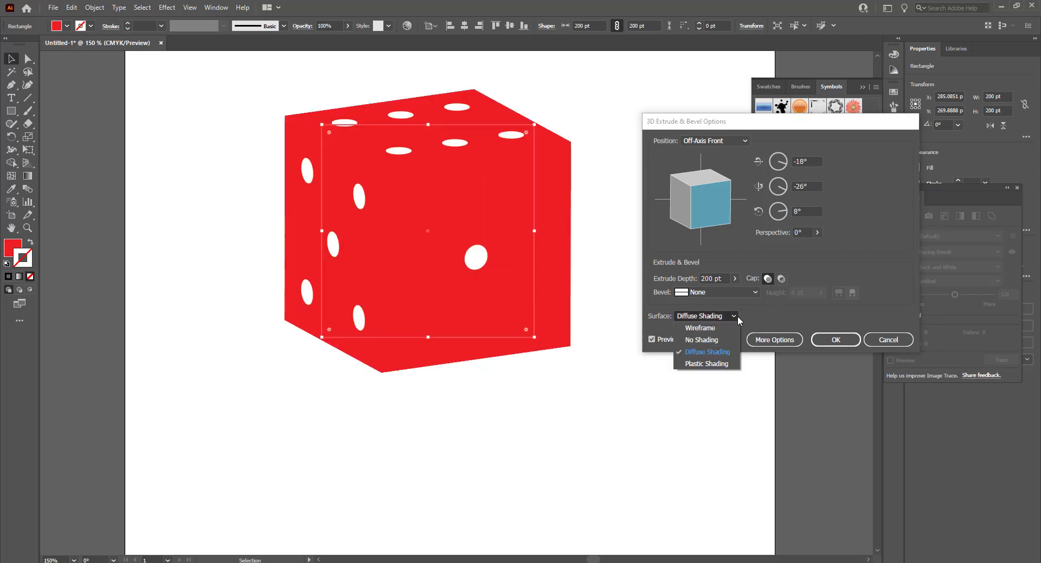
click(726, 360)
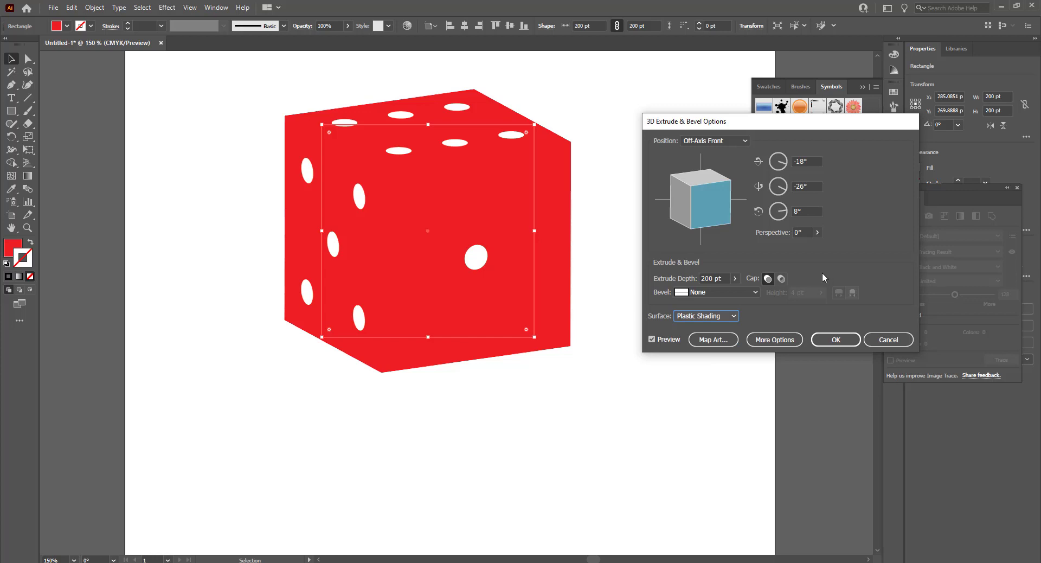
click(781, 279)
Restore the die's capped ends and drag the Y-axis dial for a custom rotation.
click(769, 278)
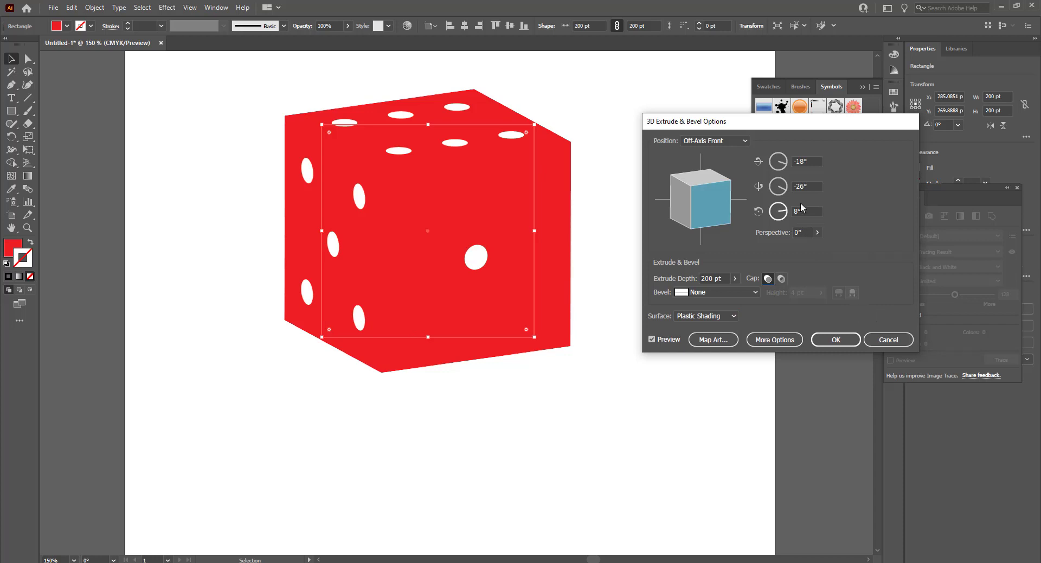
drag(781, 188, 779, 185)
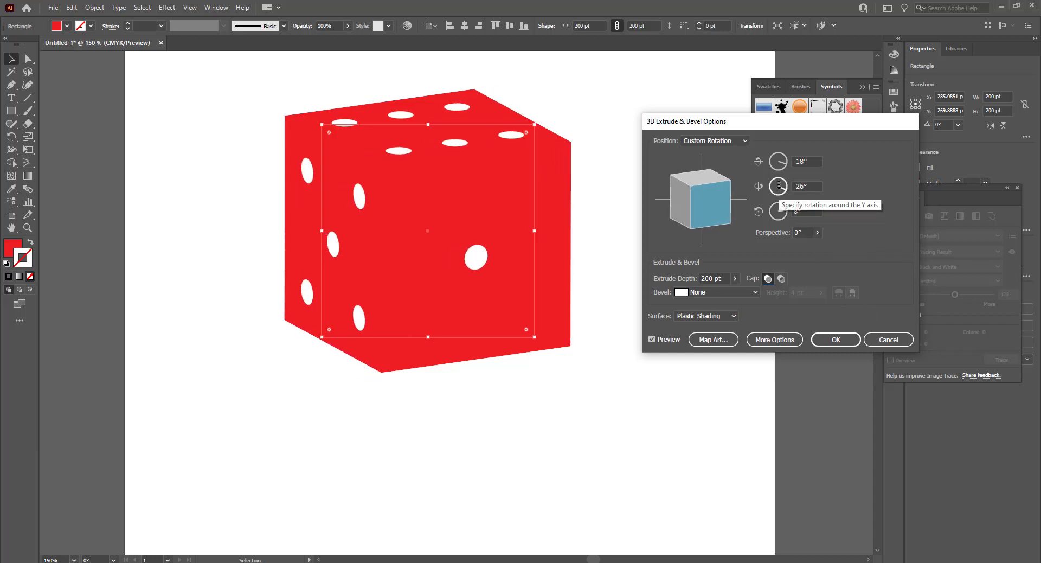
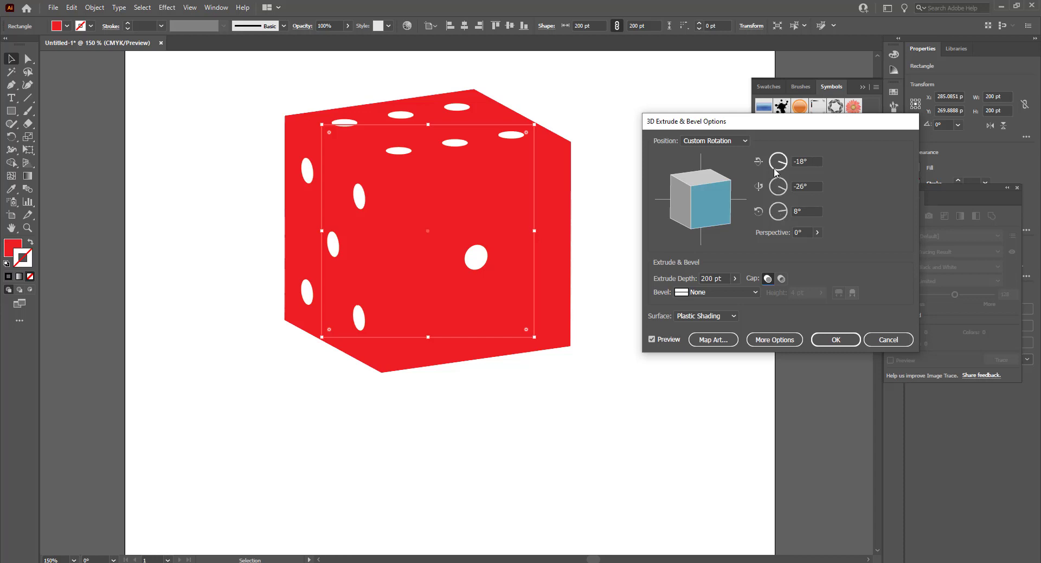
Rotate the red die's extrude preview to about -42°, -21°, -98°, showing three dotted faces.
mouse_move(714, 177)
mouse_down()
mouse_move(718, 198)
mouse_move(712, 179)
mouse_up()
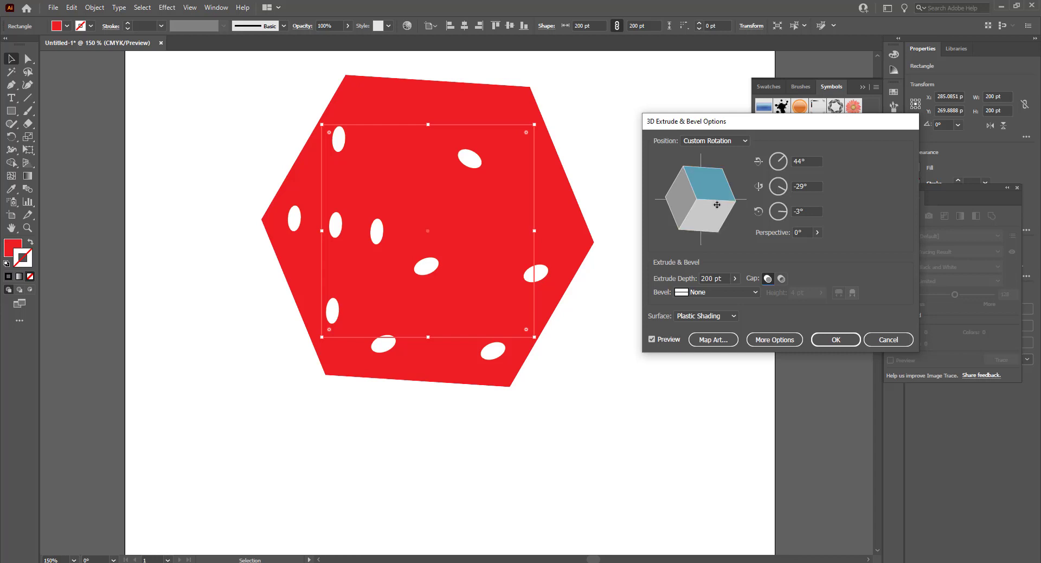
drag(719, 214, 698, 195)
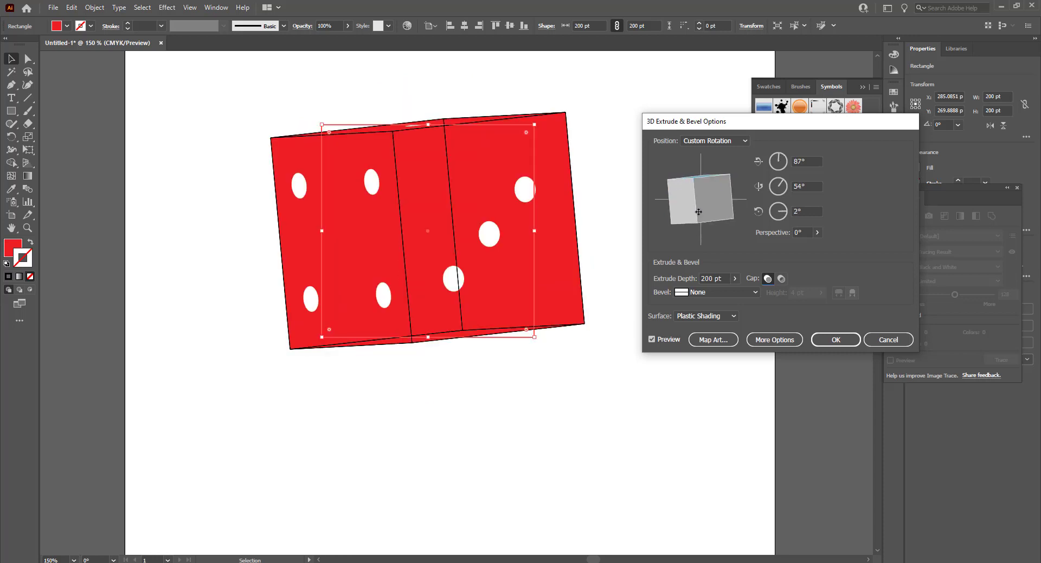
mouse_move(698, 194)
mouse_down()
mouse_move(696, 204)
mouse_move(709, 191)
mouse_move(696, 201)
mouse_move(716, 220)
mouse_move(716, 200)
mouse_move(712, 212)
mouse_up()
drag(711, 218, 708, 213)
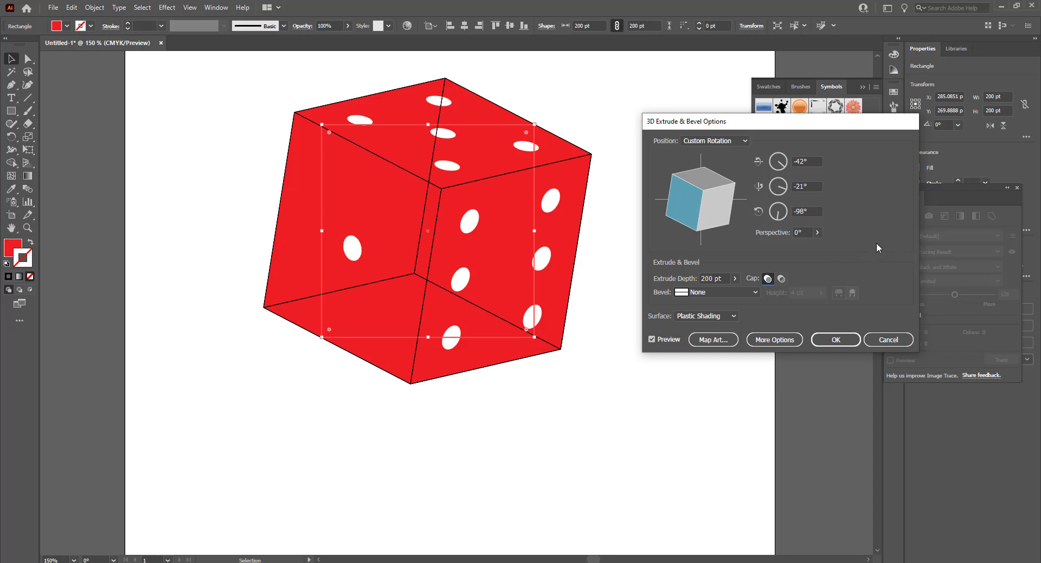
Set the die's bevel to None after trying other bevel styles.
click(754, 292)
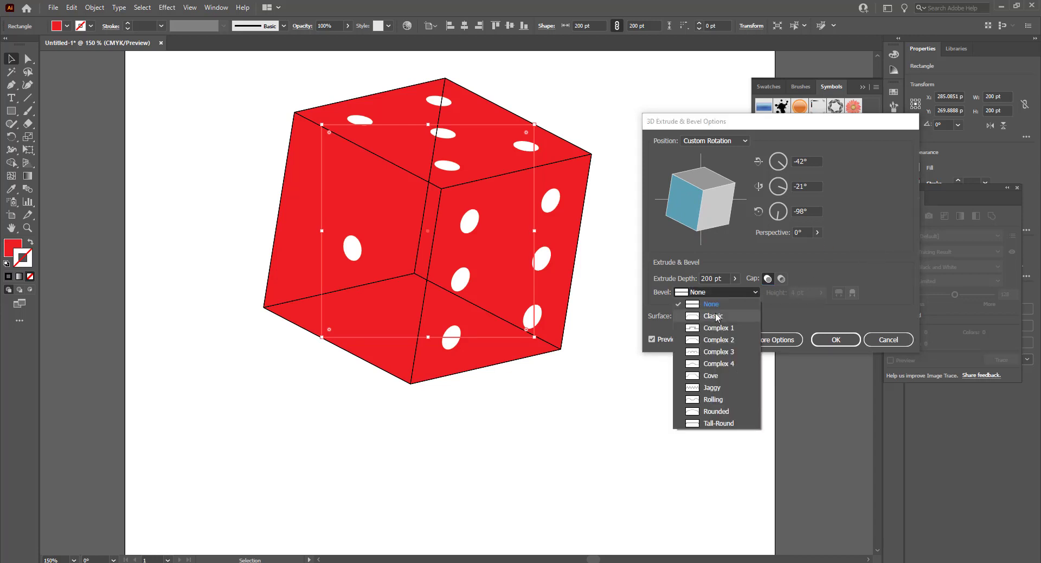
click(713, 315)
click(755, 292)
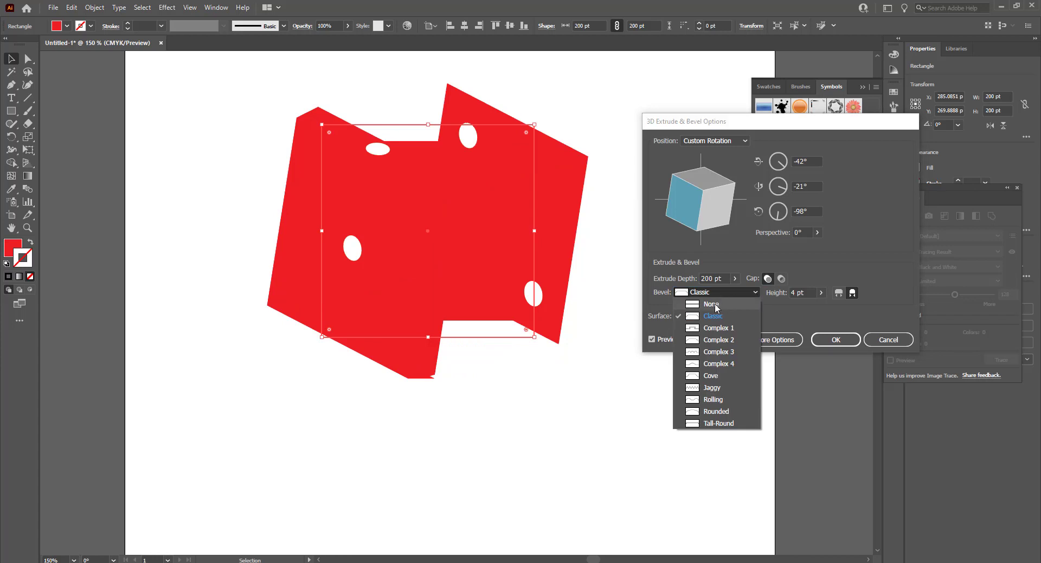
click(729, 354)
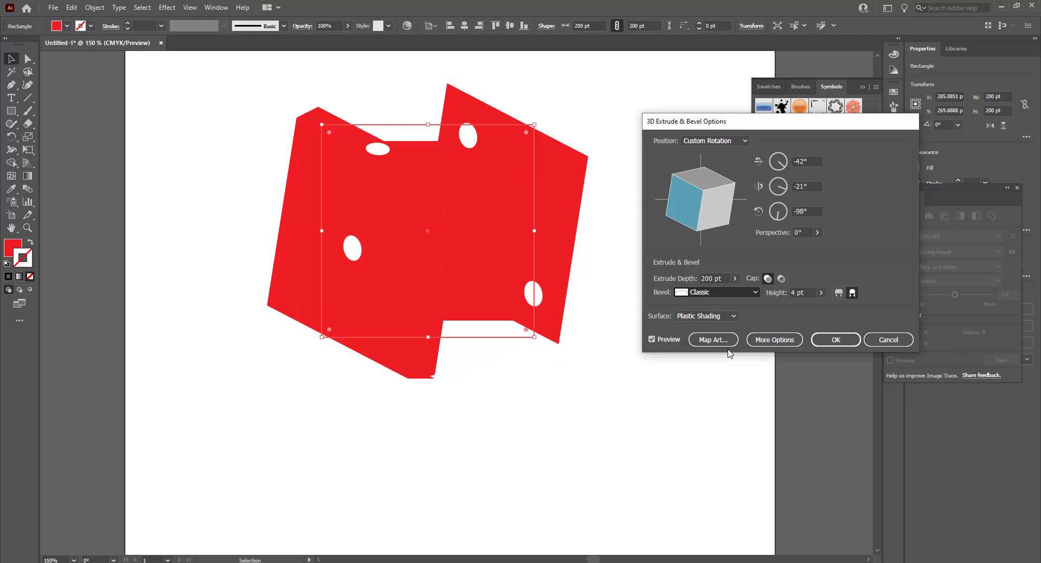
click(755, 292)
click(721, 309)
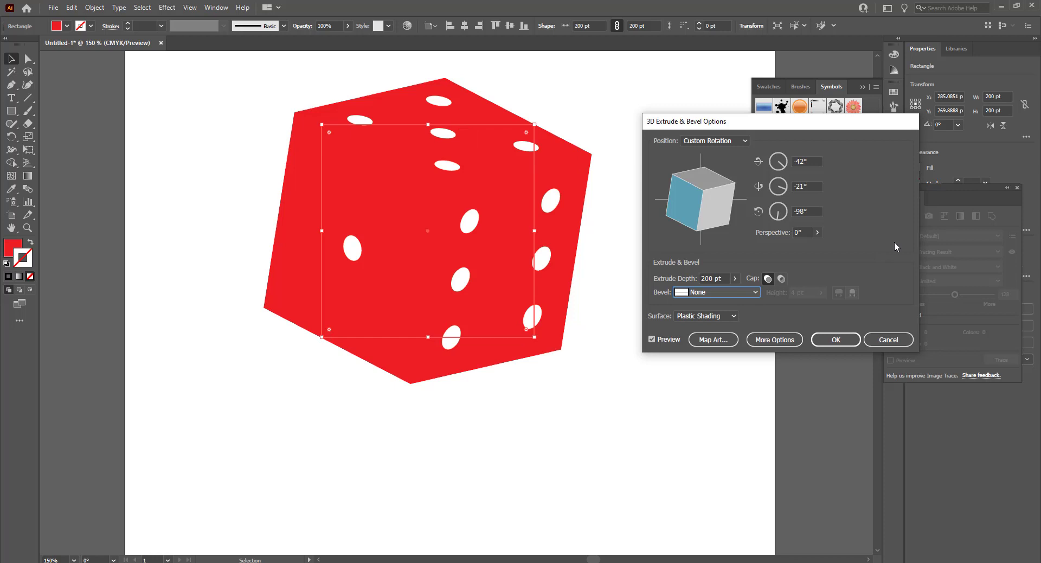
Show the extra lighting options, nudge the light source, and set blend steps to 47.
click(774, 339)
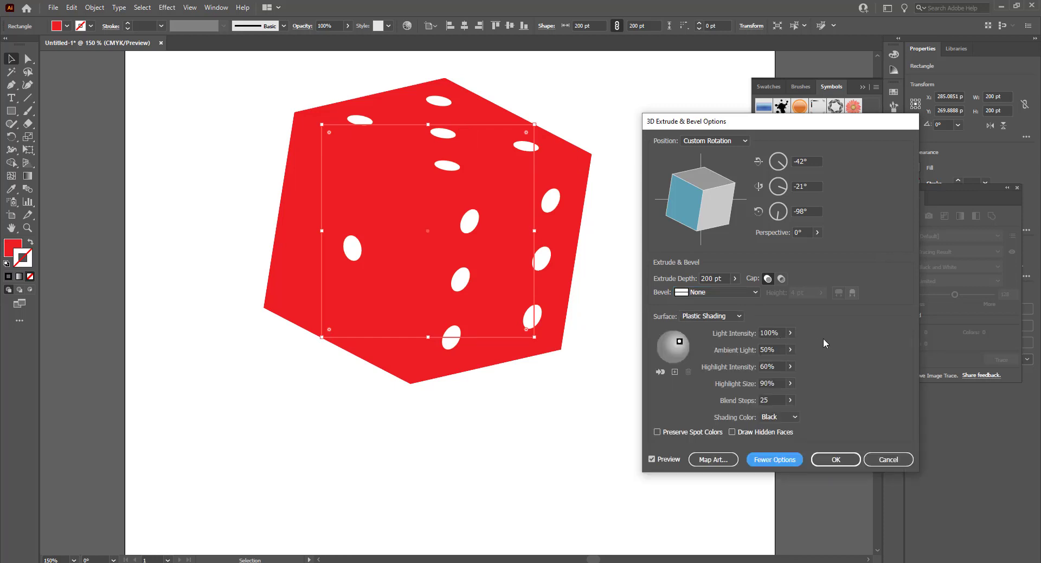
drag(679, 341, 682, 345)
click(790, 400)
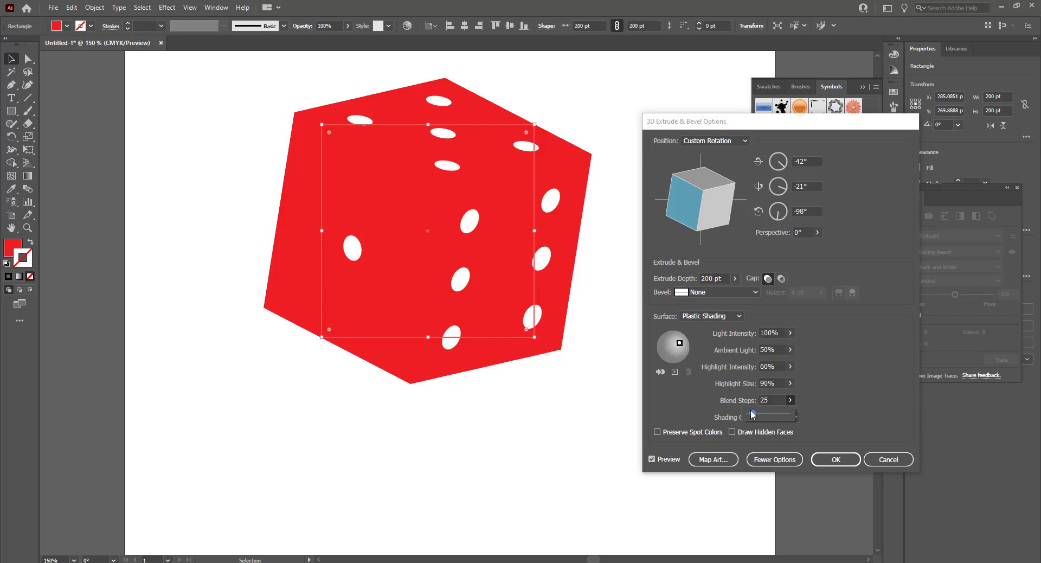
drag(752, 414, 760, 416)
drag(754, 416, 781, 416)
Use a custom darker red shading colour, preserve spot colours, and apply the 3D extrude.
click(792, 417)
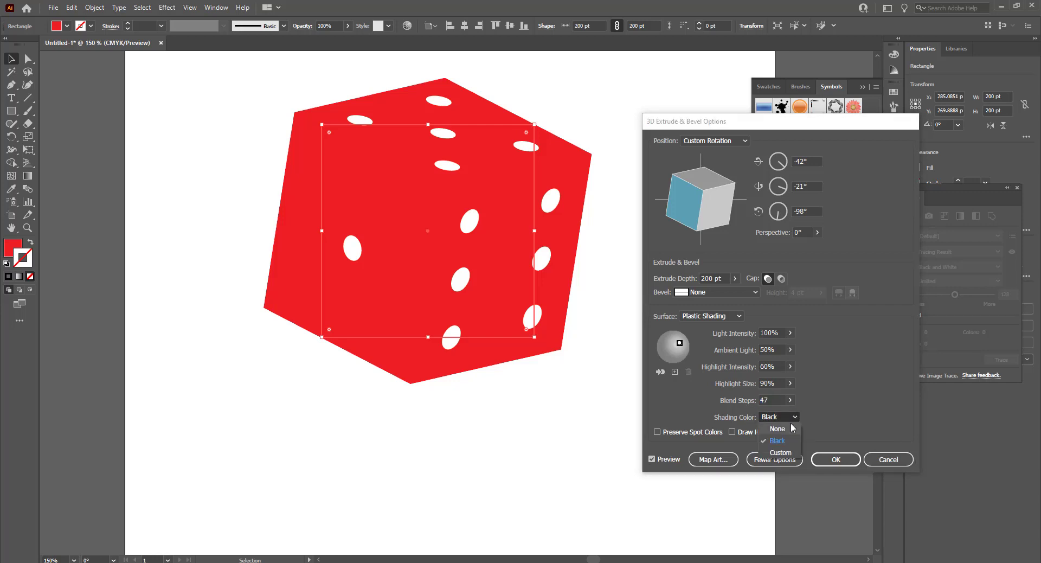
click(791, 429)
click(794, 416)
click(782, 451)
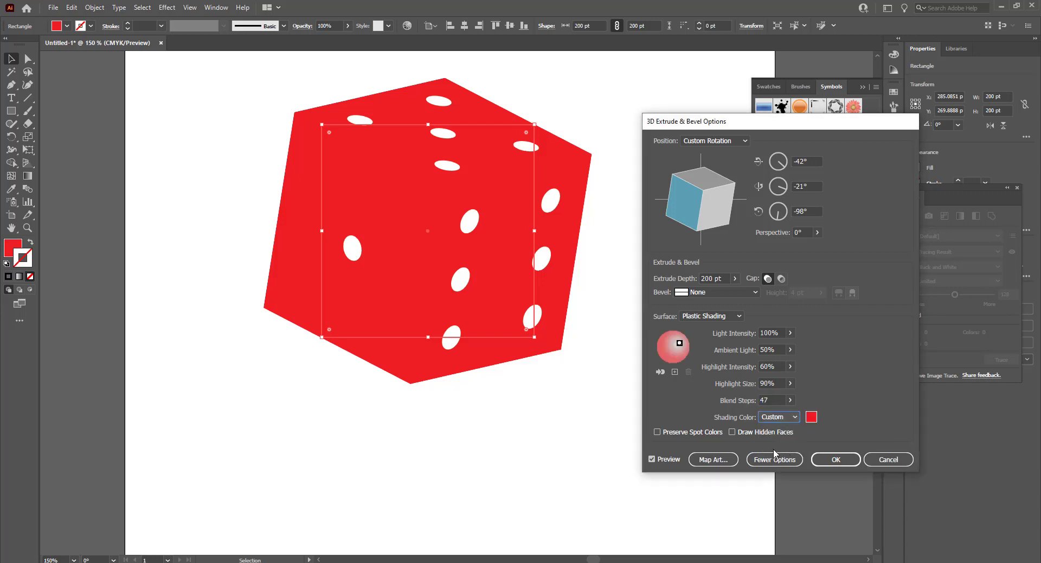
click(810, 417)
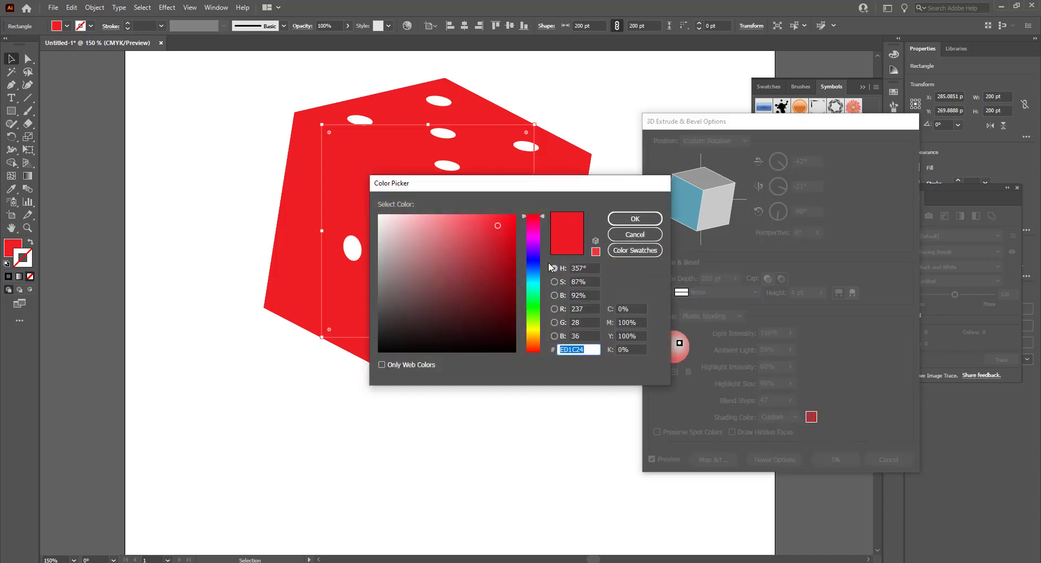
drag(498, 226, 502, 242)
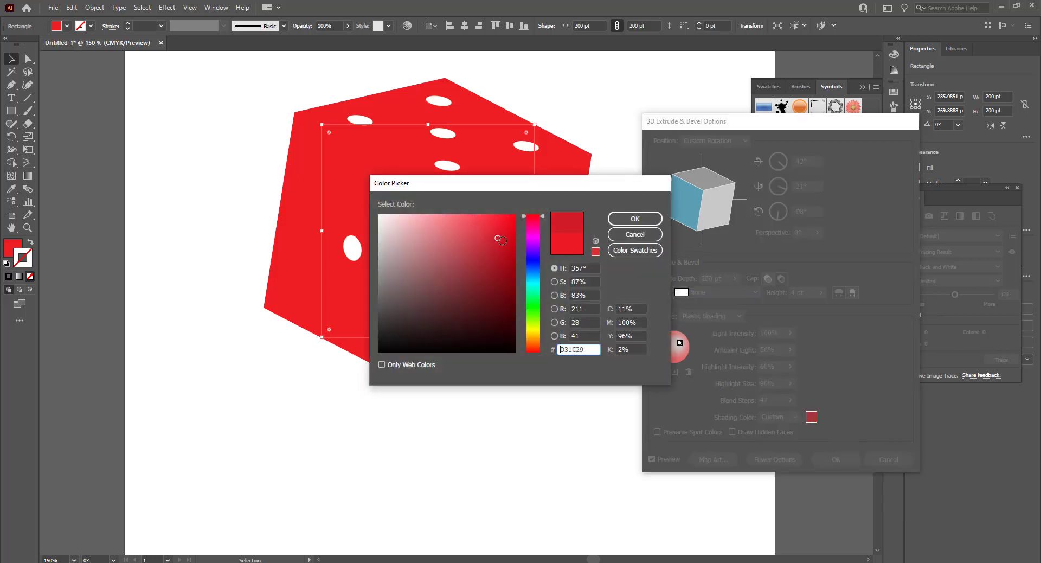
click(635, 219)
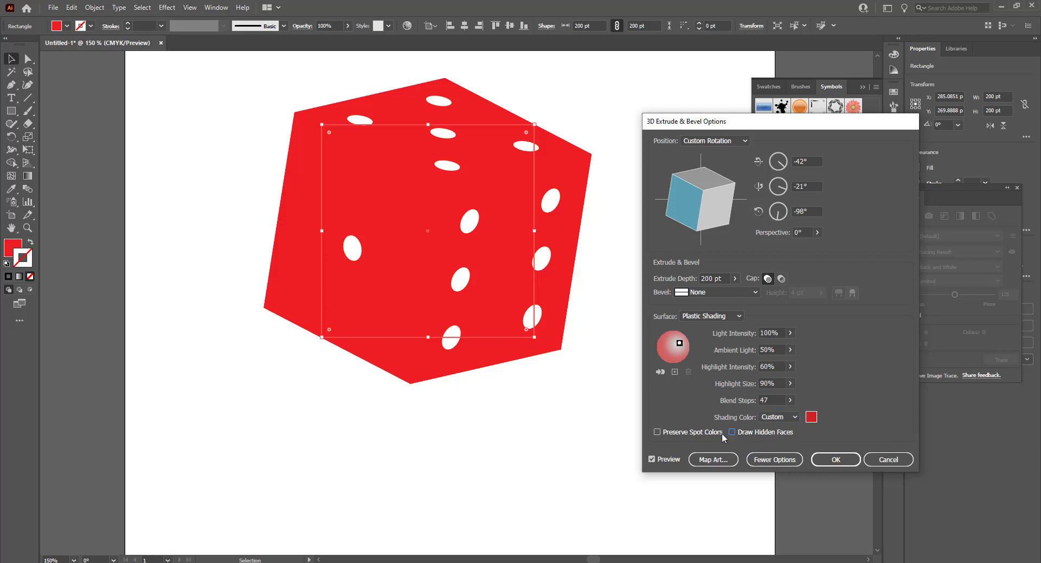
click(657, 431)
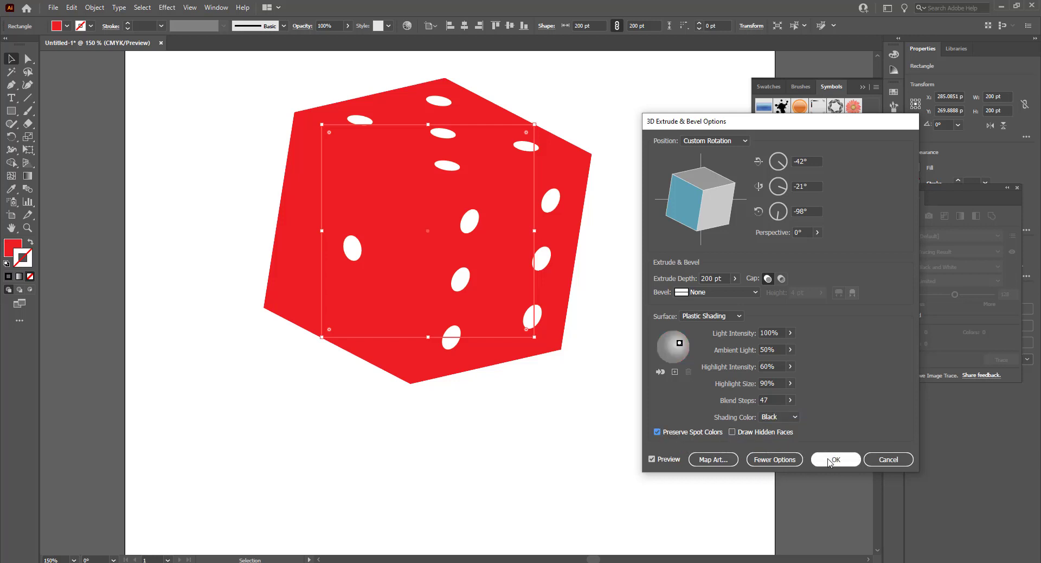
click(833, 459)
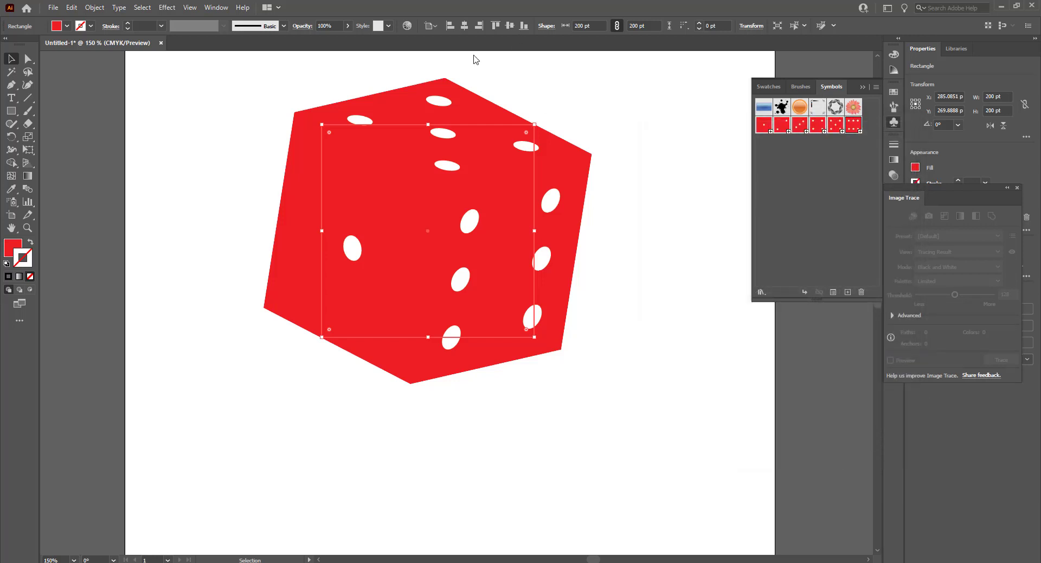
Nudge the die with Shift+Down and reselect its rectangle, dismissing the context menus.
key(shift+Down)
key(shift+Down)
key(shift+Down)
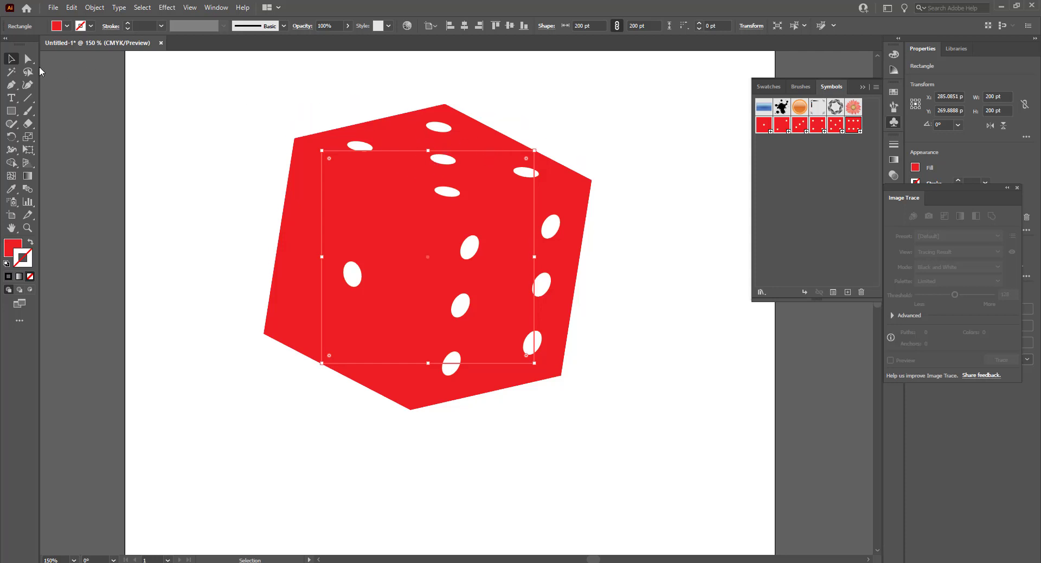
right_click(386, 131)
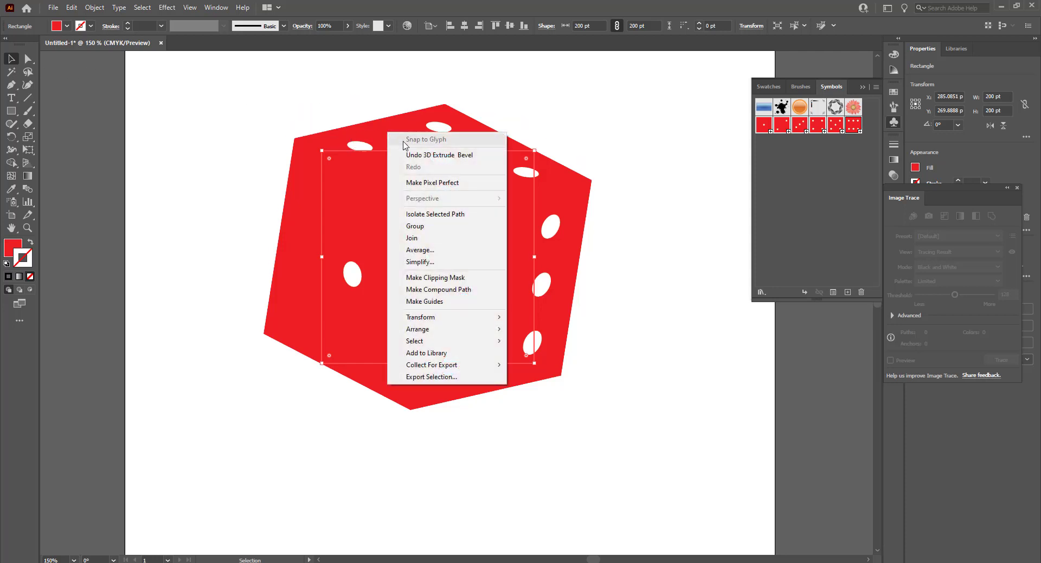
click(612, 169)
drag(247, 110, 616, 399)
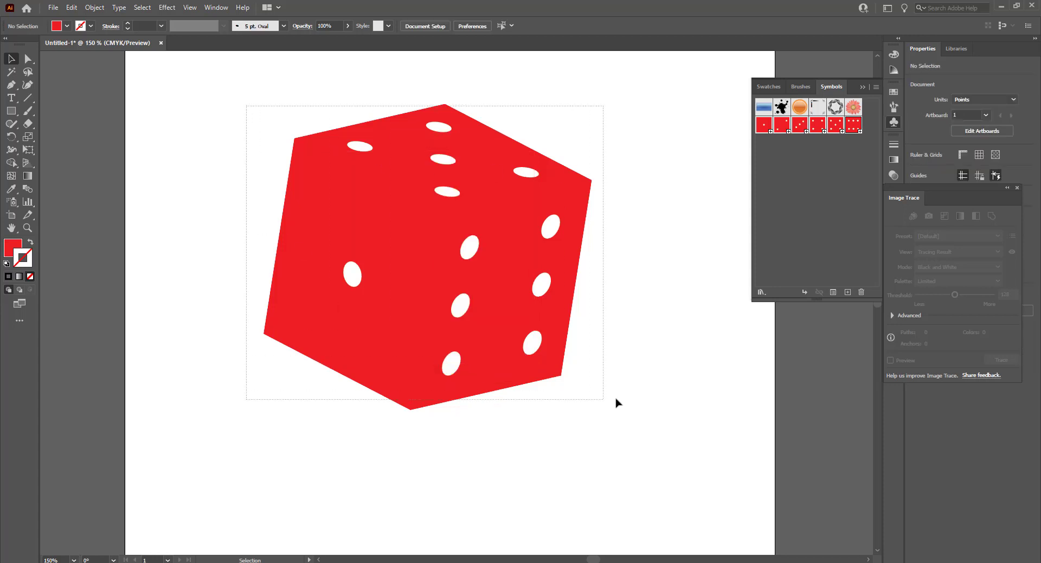
right_click(515, 221)
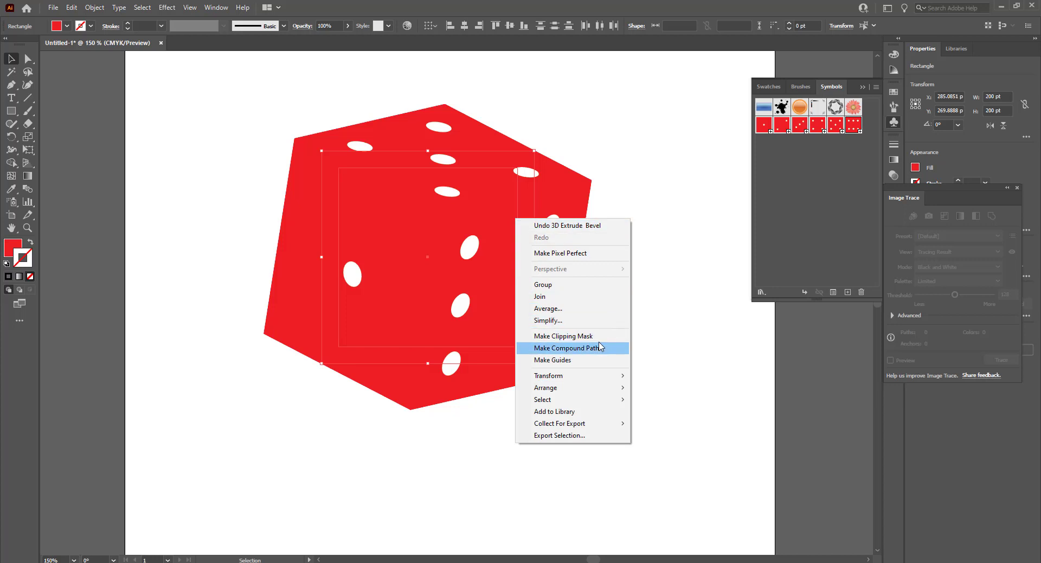
click(641, 163)
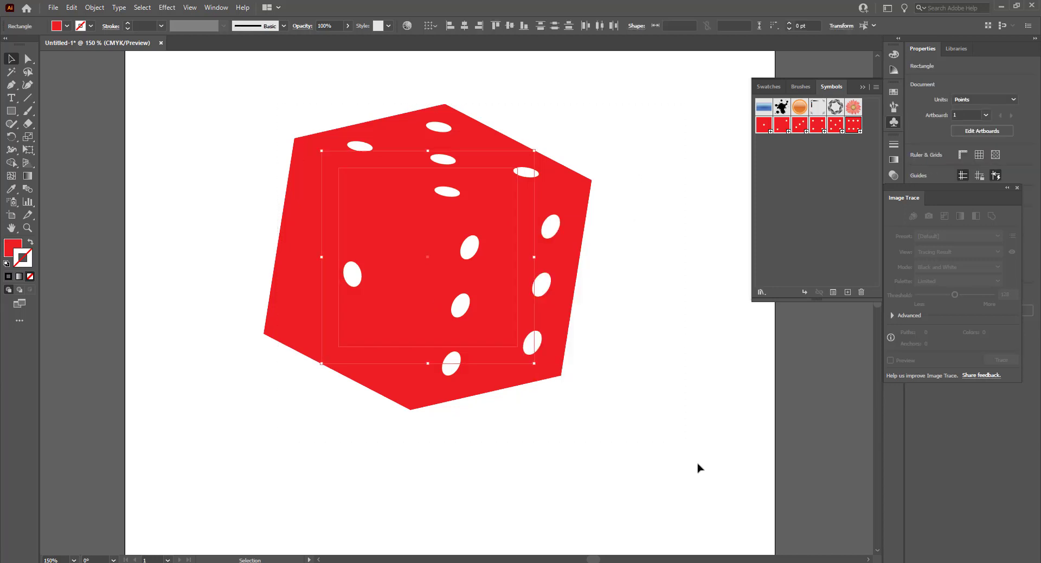
right_click(576, 251)
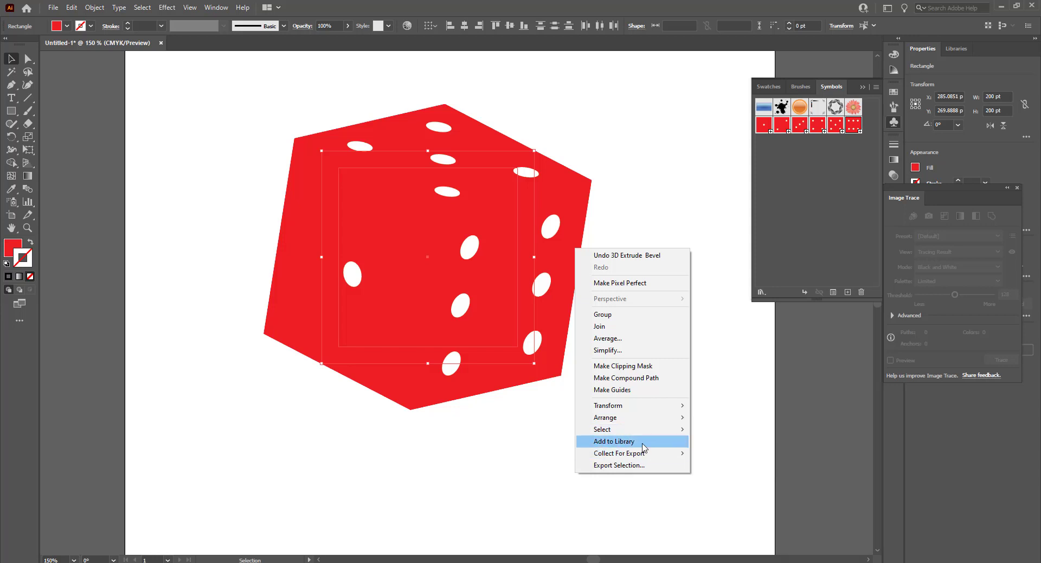
click(731, 396)
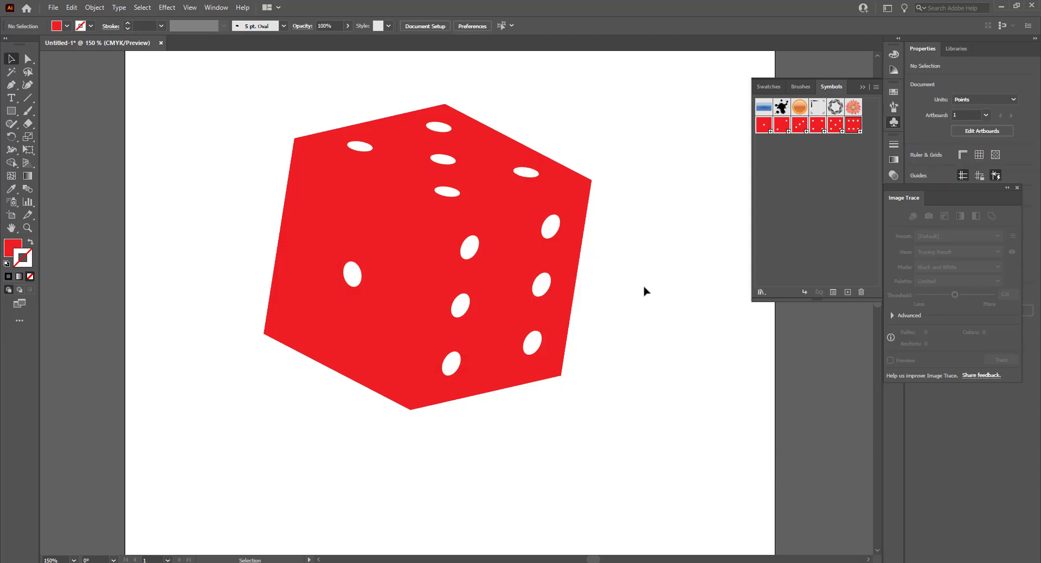
click(398, 230)
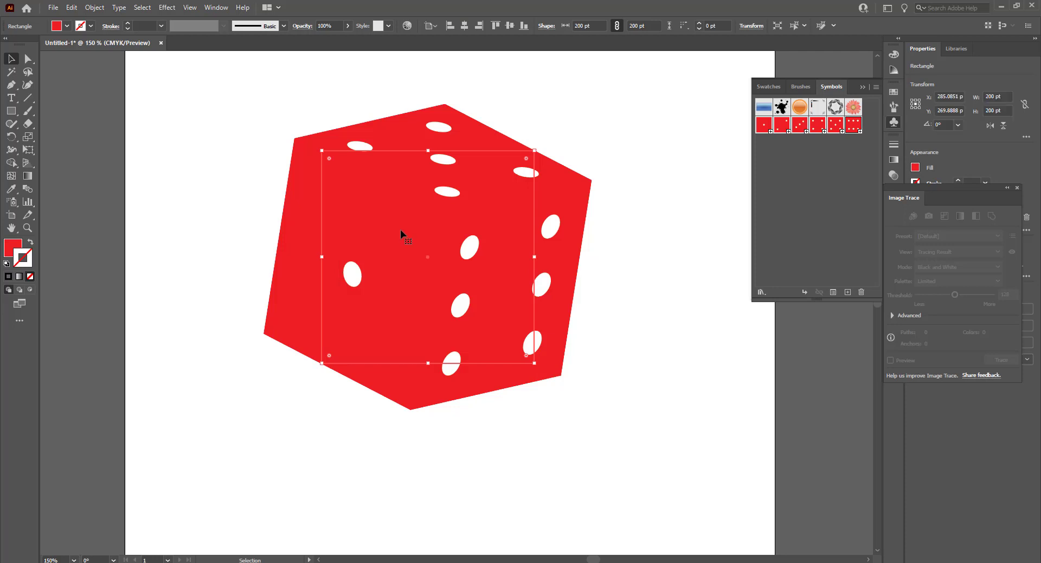
Raise the die fill's black to 1%, making it a slightly darker EA2124 red.
double_click(16, 248)
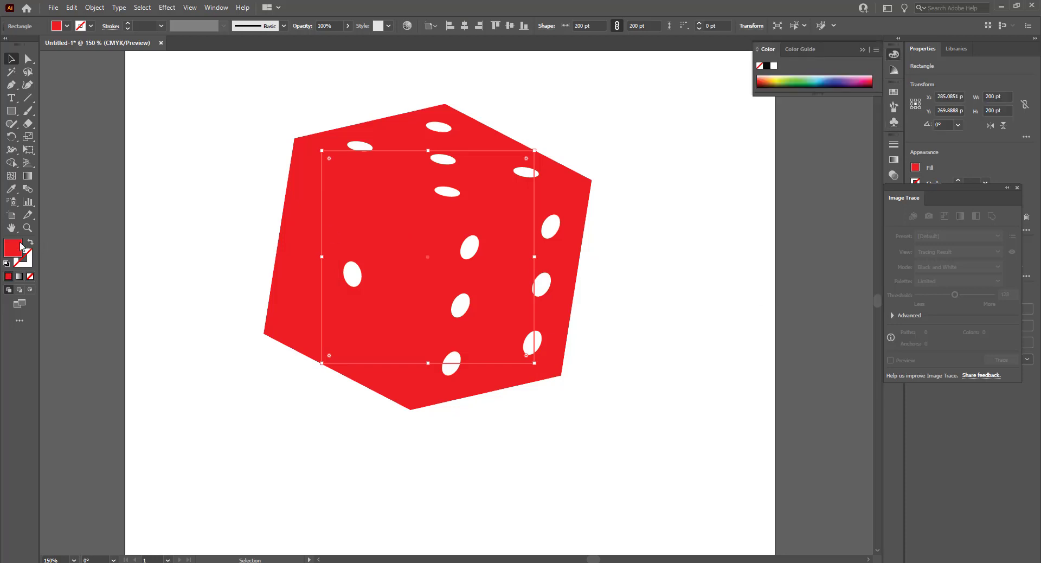
click(624, 351)
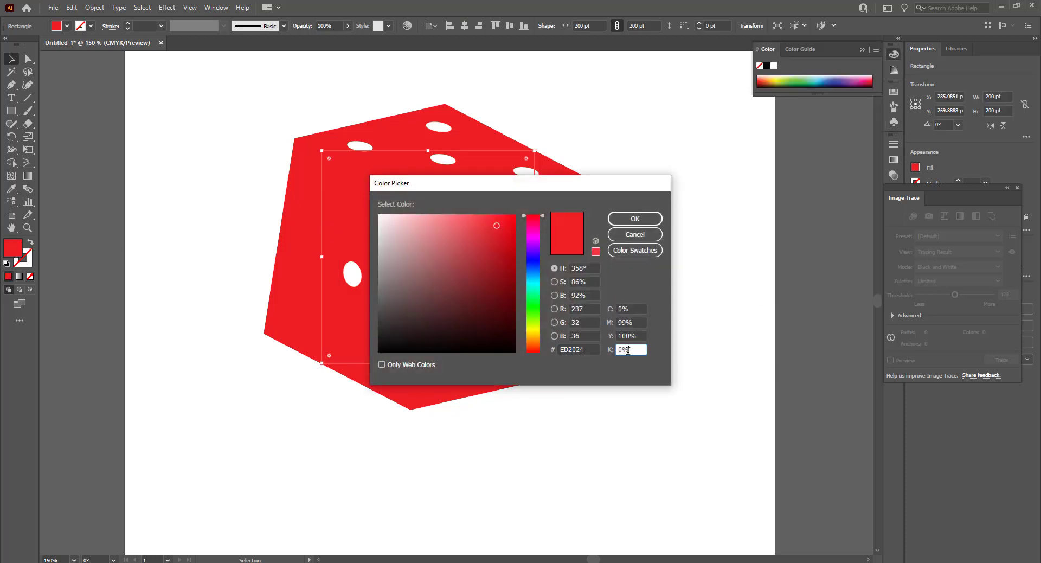
key(Up)
click(649, 218)
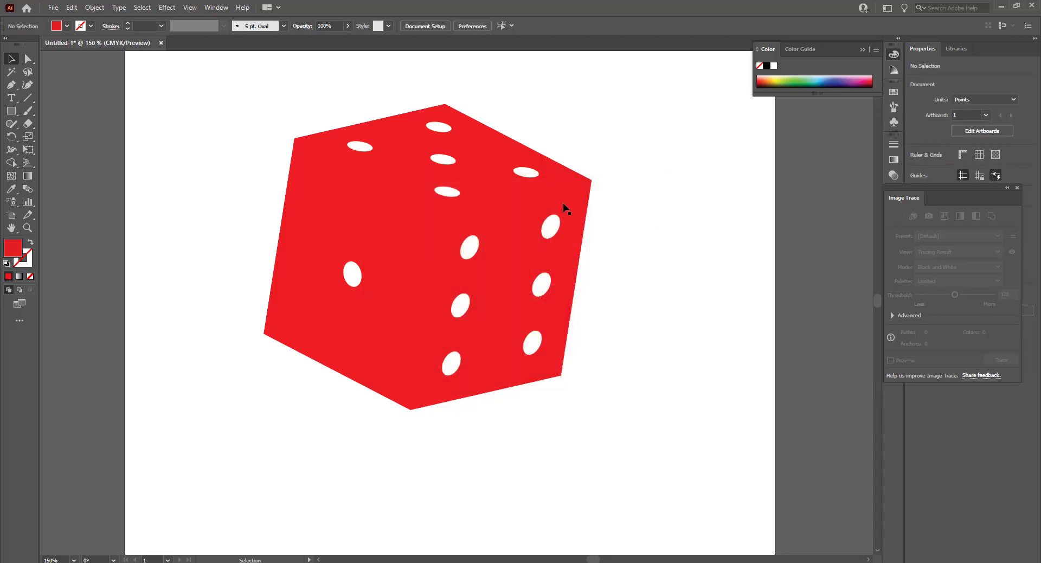
scroll(558, 201, down, 3)
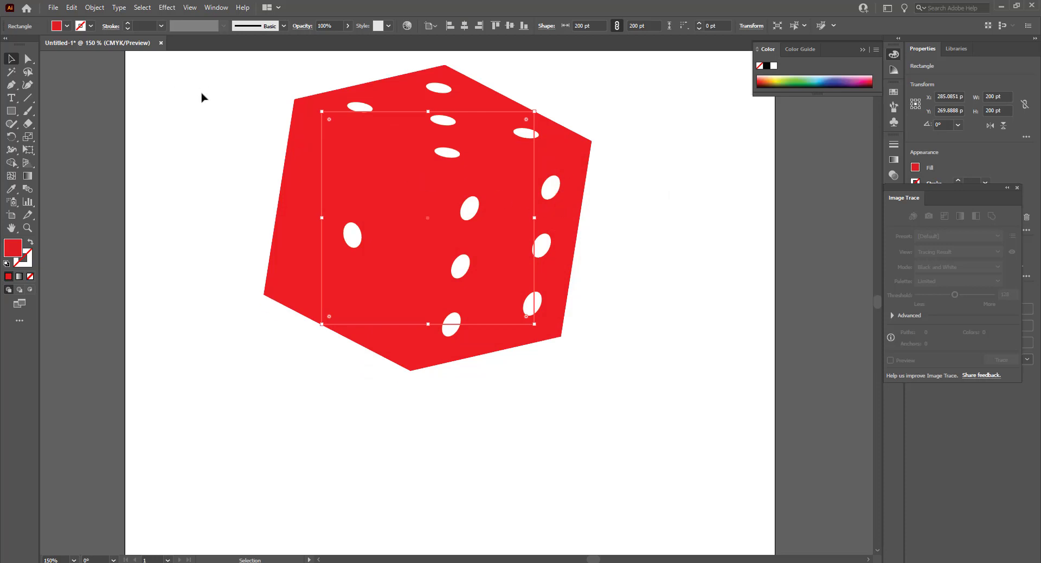
Expand the die's 3D appearance and expand it into plain paths.
drag(314, 217, 504, 309)
click(97, 8)
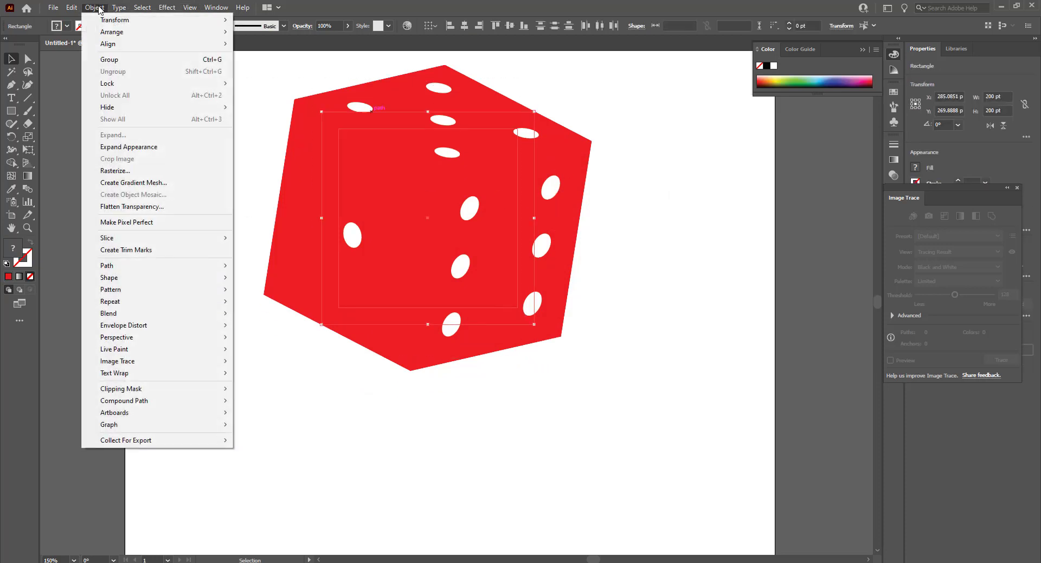
click(154, 146)
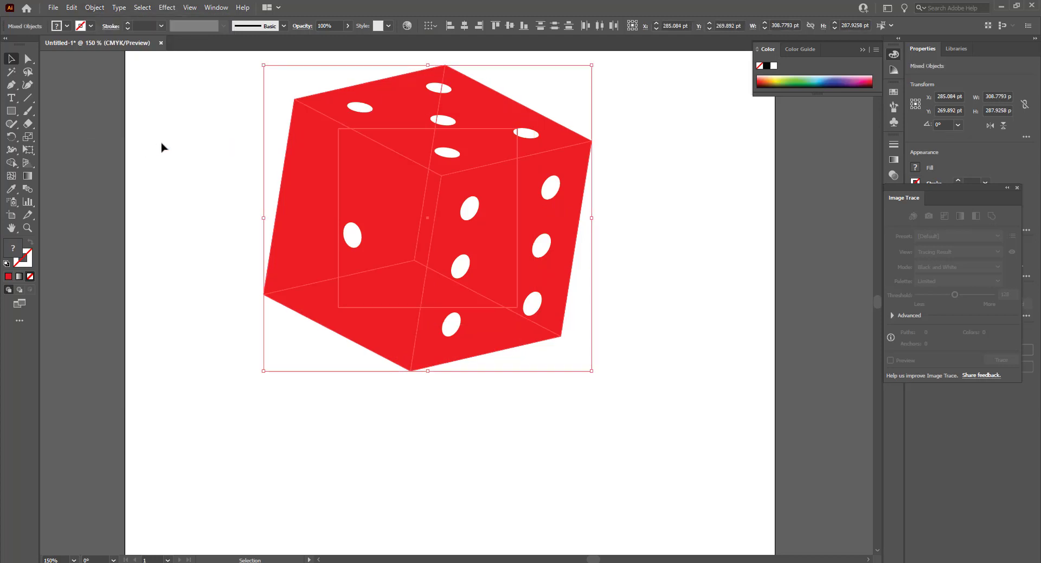
click(95, 8)
click(119, 135)
Ungroup the expanded die into its separate faces.
right_click(385, 182)
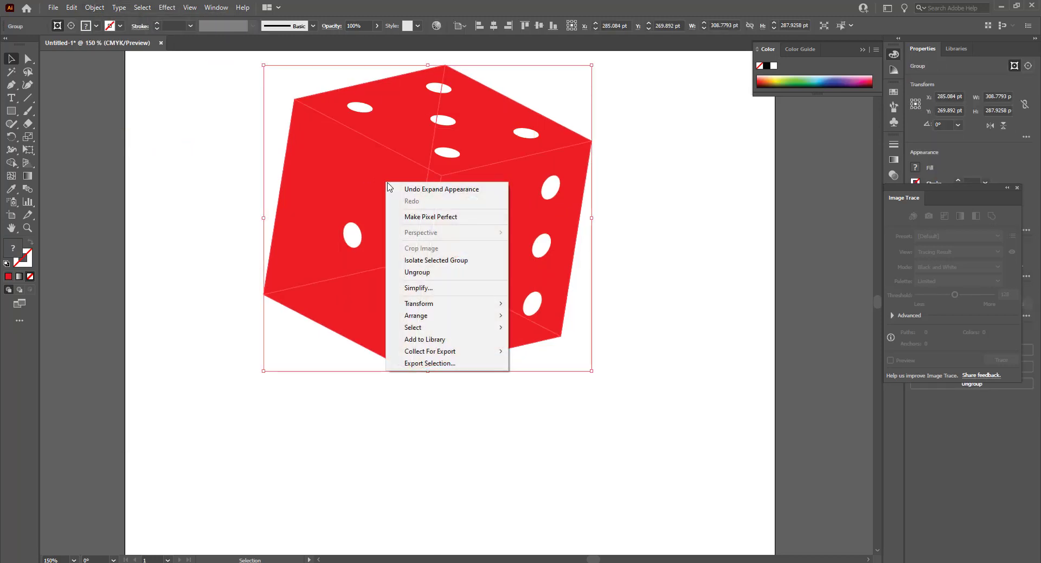
click(493, 269)
click(595, 233)
click(541, 233)
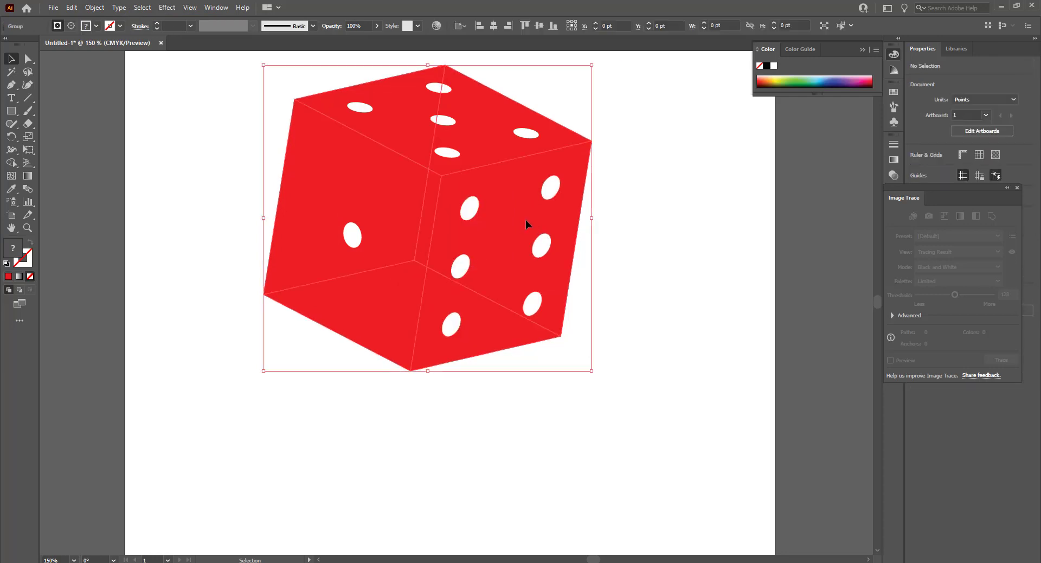
right_click(525, 219)
click(558, 310)
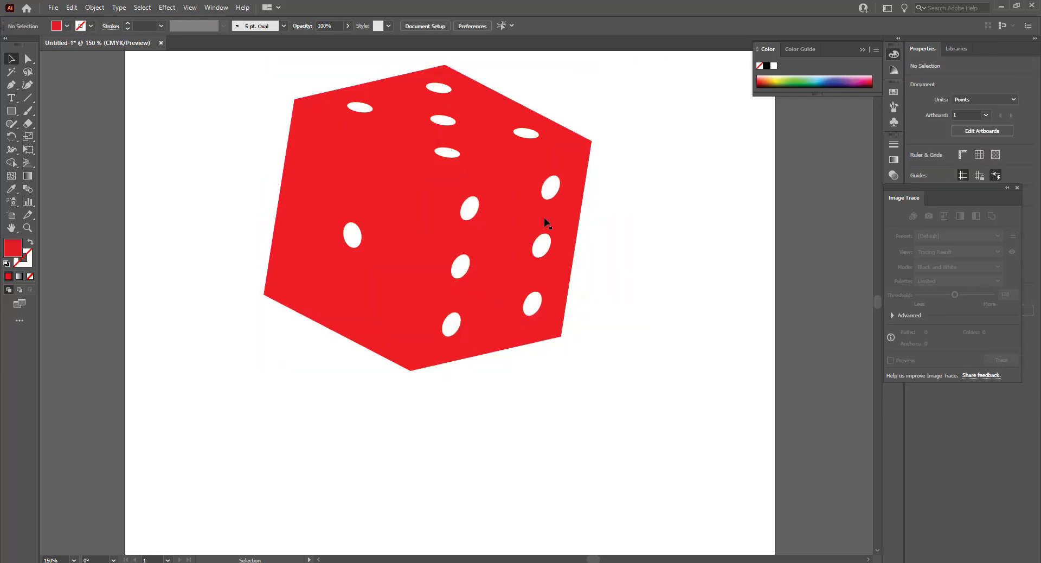
click(515, 202)
click(665, 179)
Try darkening the right face with extra black, then undo the grey result.
click(472, 109)
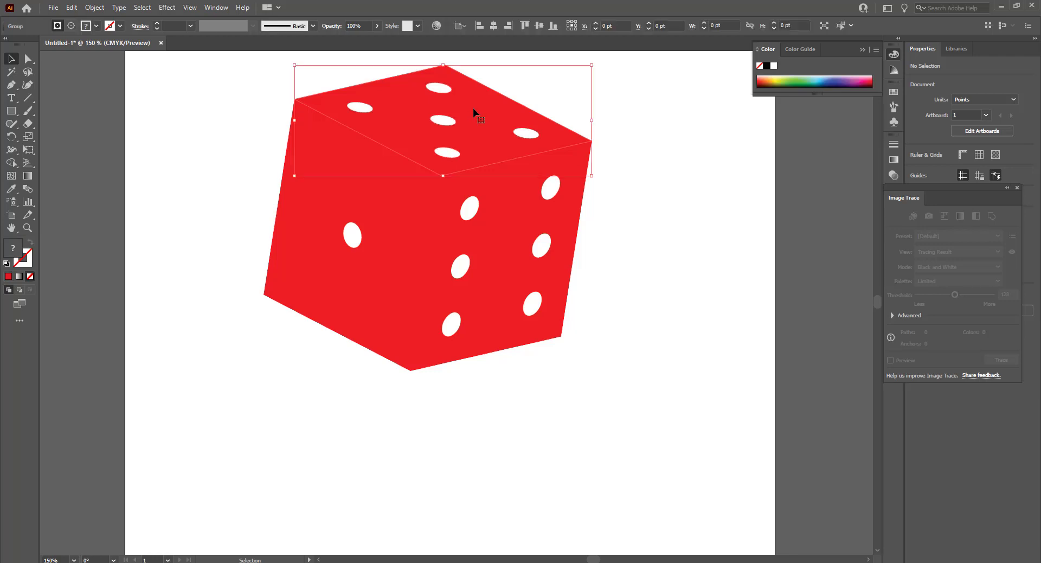
click(510, 208)
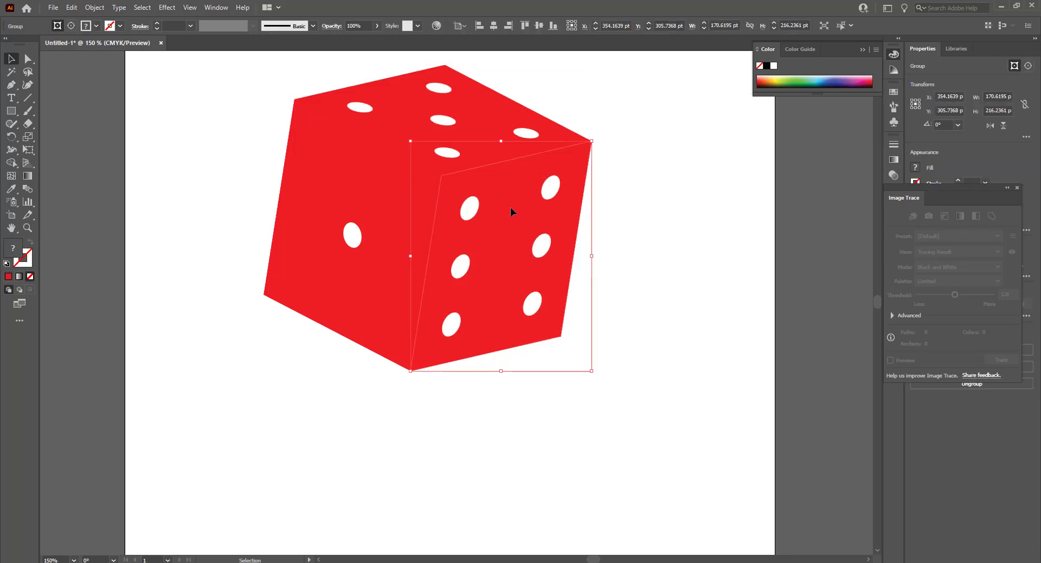
double_click(20, 246)
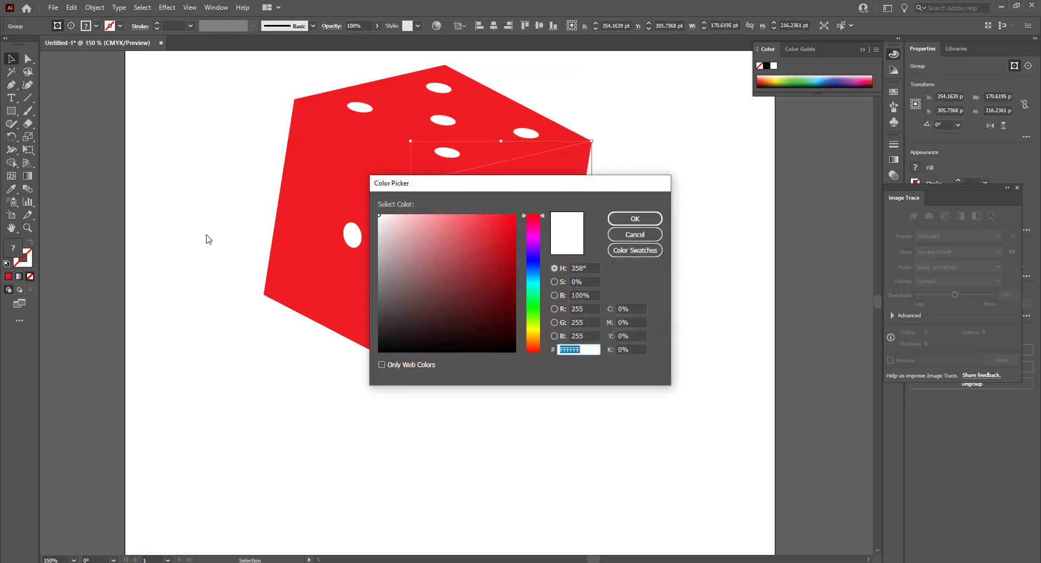
click(626, 350)
key(Up)
key(Up)
key(Up)
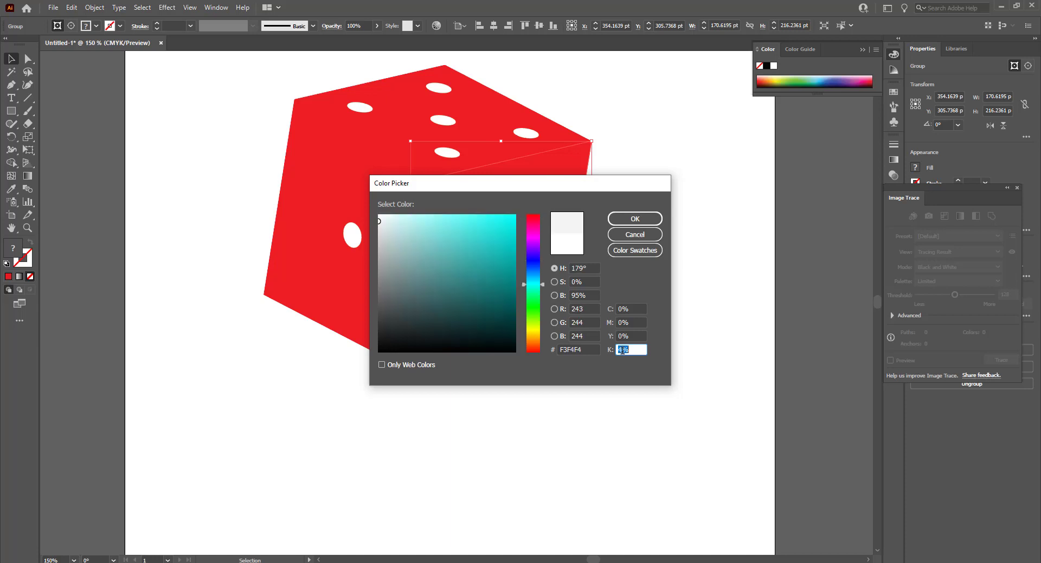
key(Up)
key(Up)
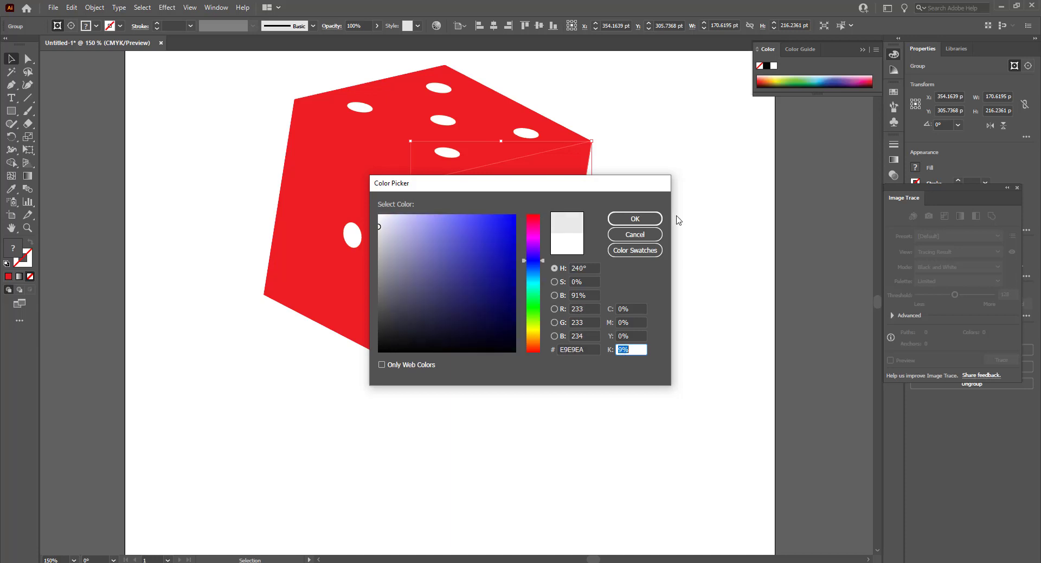
click(661, 220)
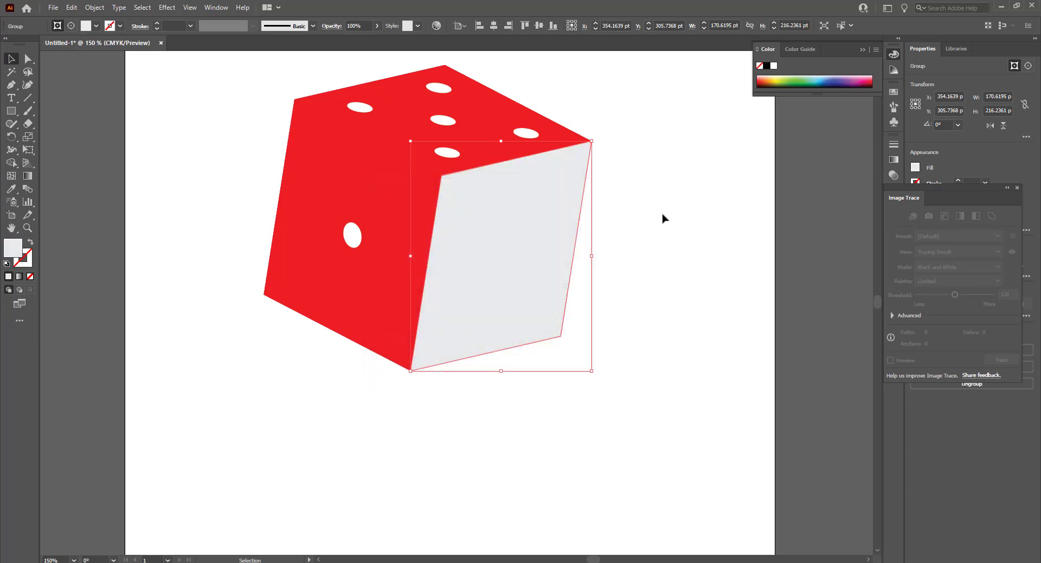
key(ctrl+z)
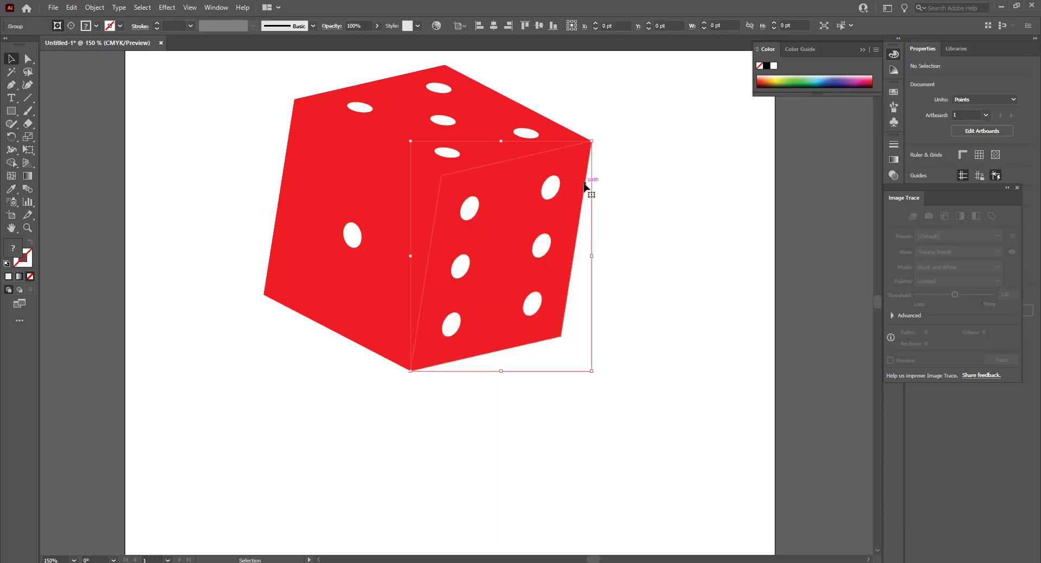
Ungroup the right face and give it a red fill.
right_click(480, 187)
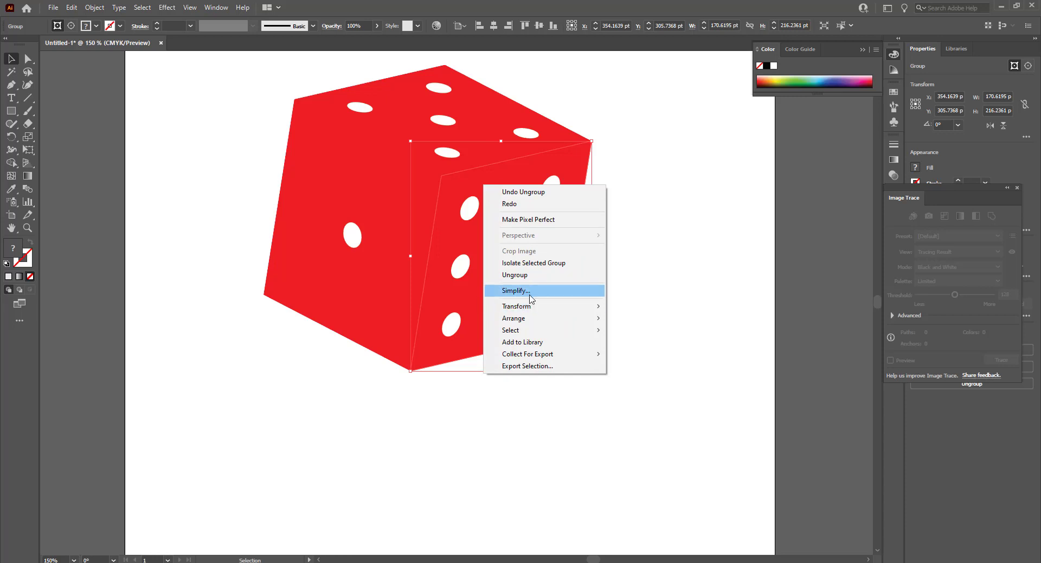
click(531, 275)
click(680, 256)
click(579, 211)
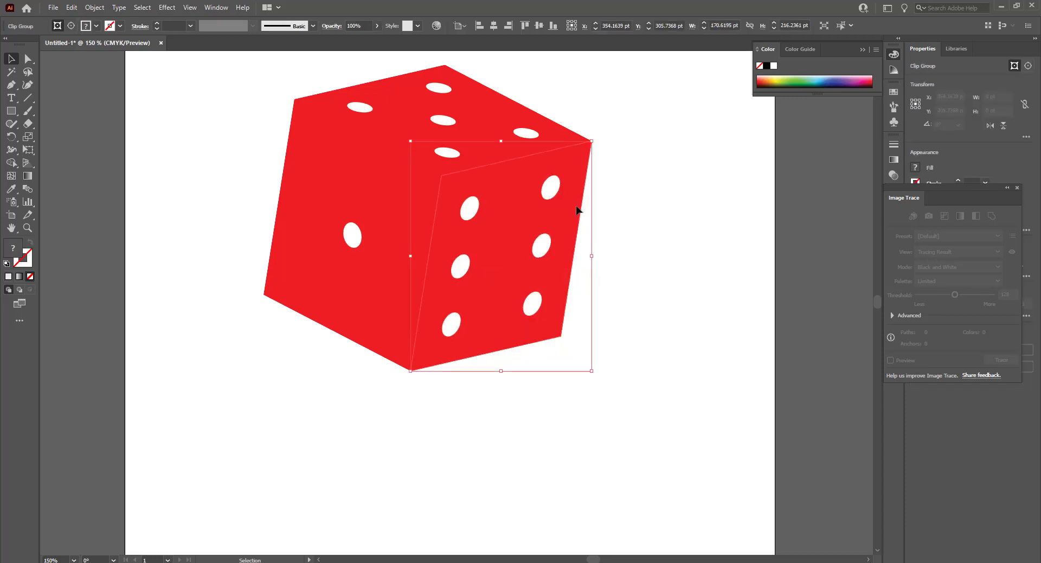
double_click(16, 251)
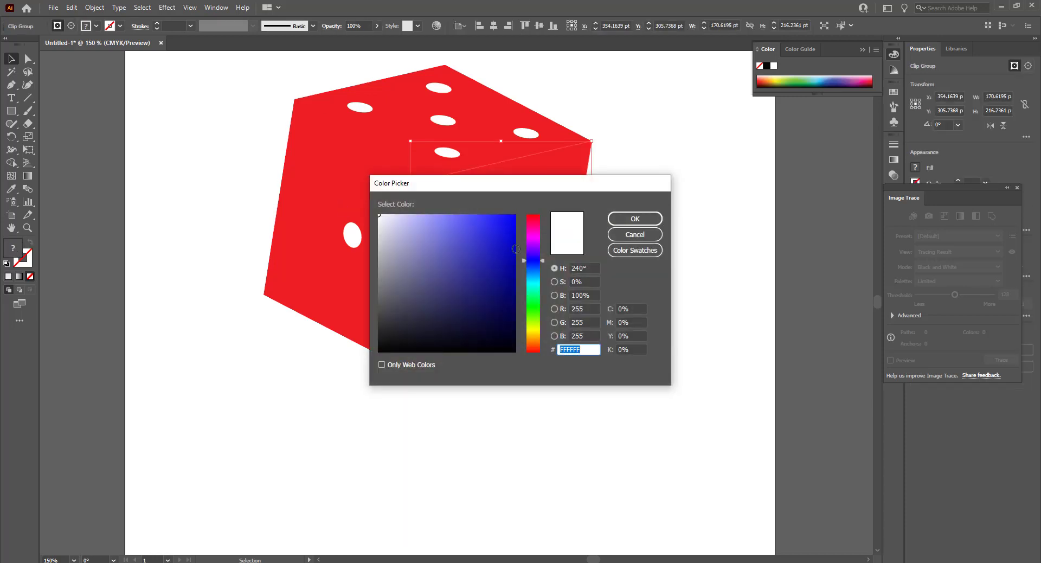
drag(544, 260, 540, 215)
text(F20A0A)
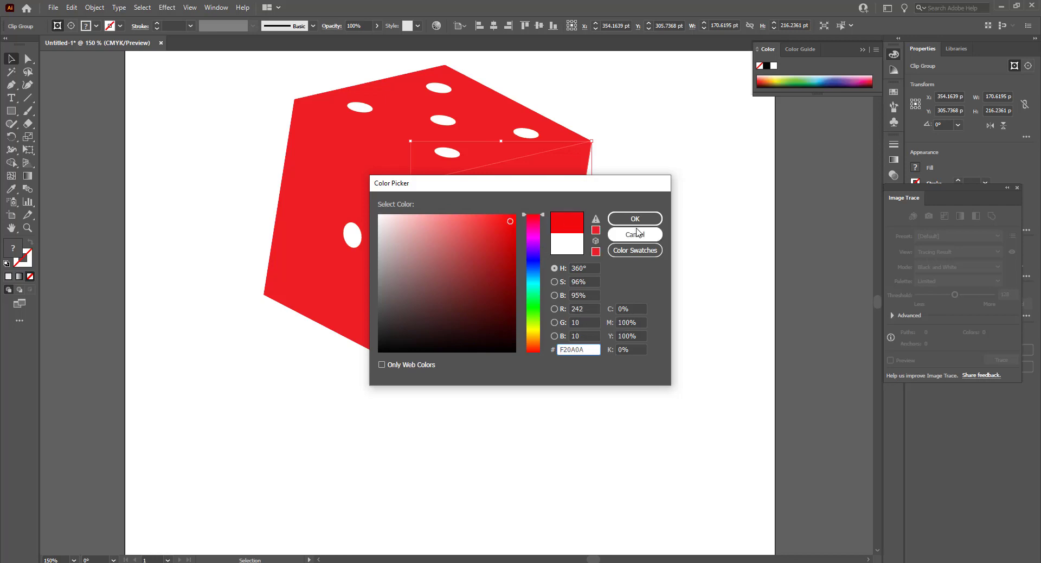
click(635, 218)
Release the right face's clipping mask to reveal its hidden pips.
click(590, 216)
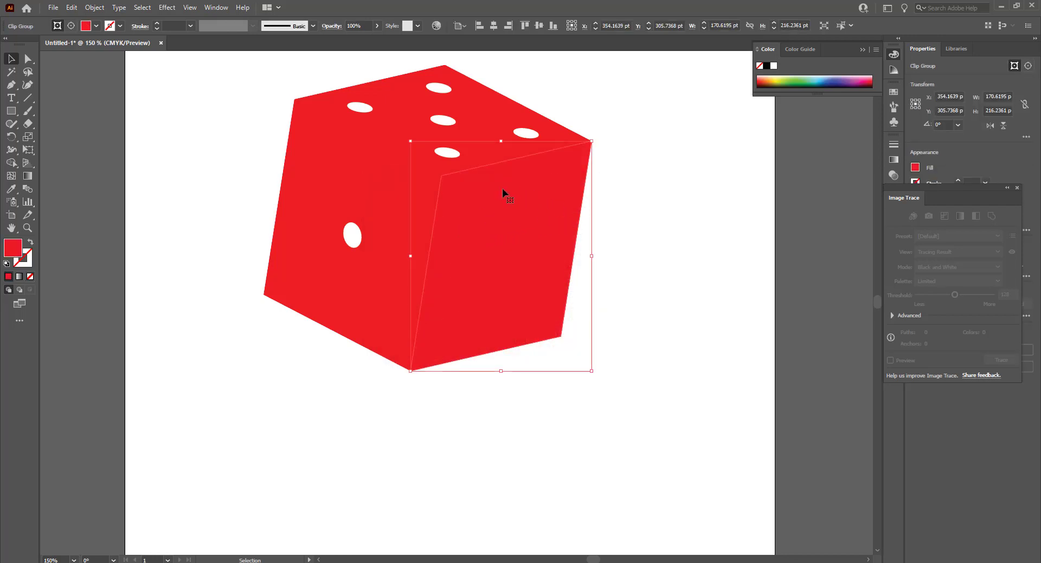
click(631, 202)
click(549, 200)
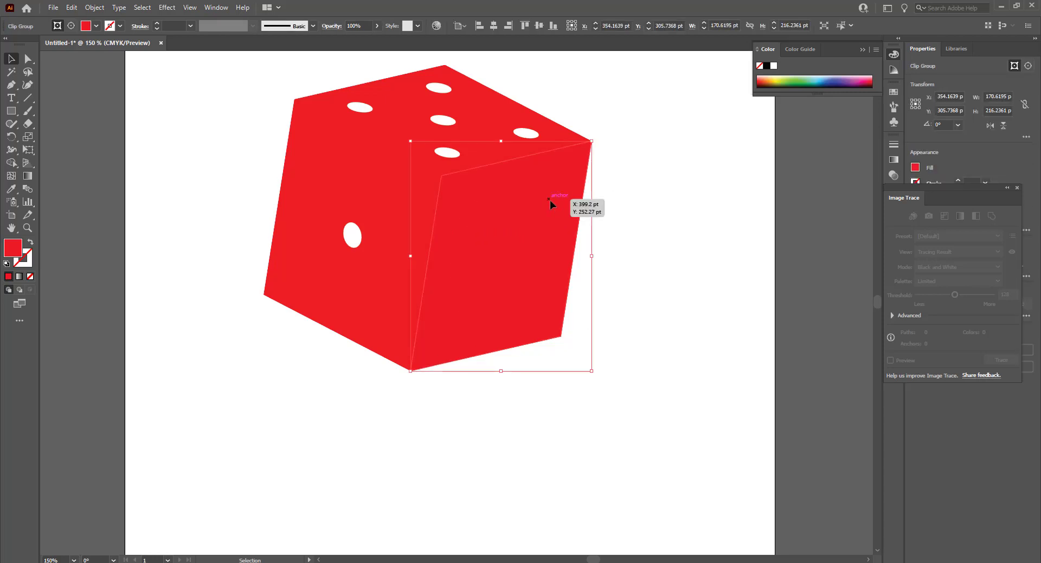
right_click(550, 200)
click(599, 291)
click(670, 245)
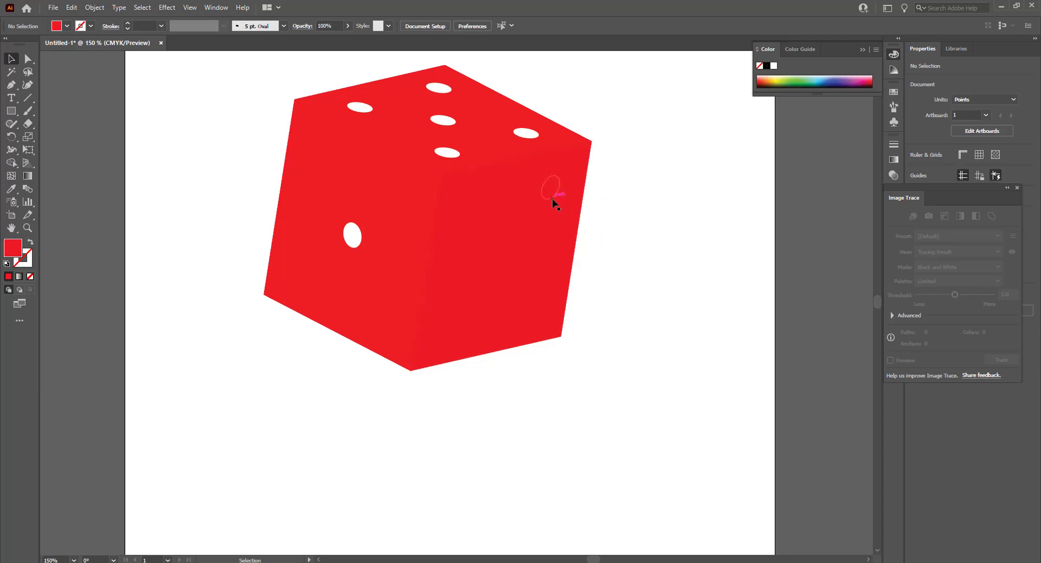
click(552, 199)
Ungroup the face pieces and release the pips' compound path into separate shapes.
right_click(555, 209)
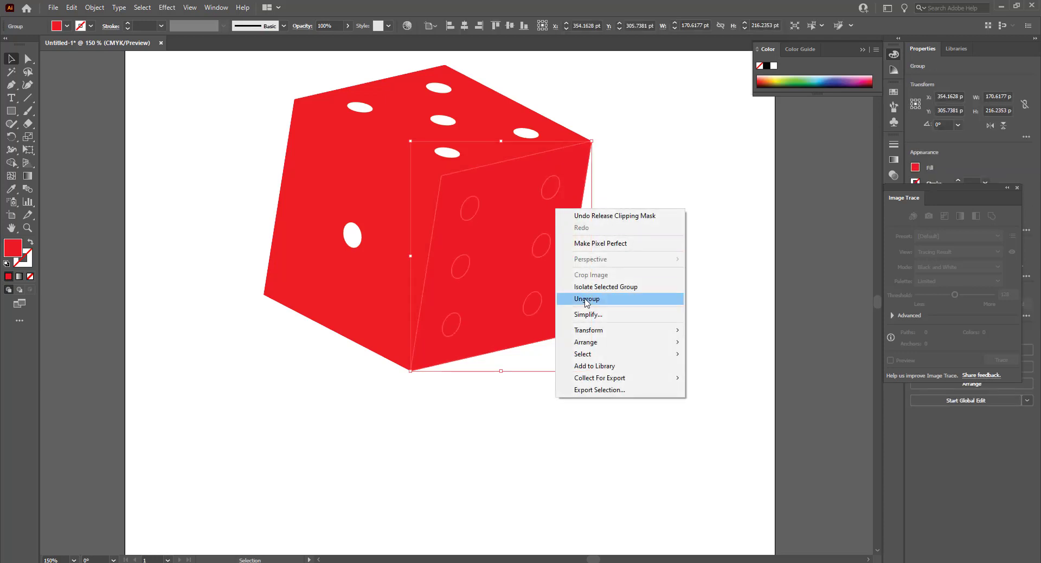
click(588, 299)
click(634, 244)
click(557, 194)
right_click(558, 194)
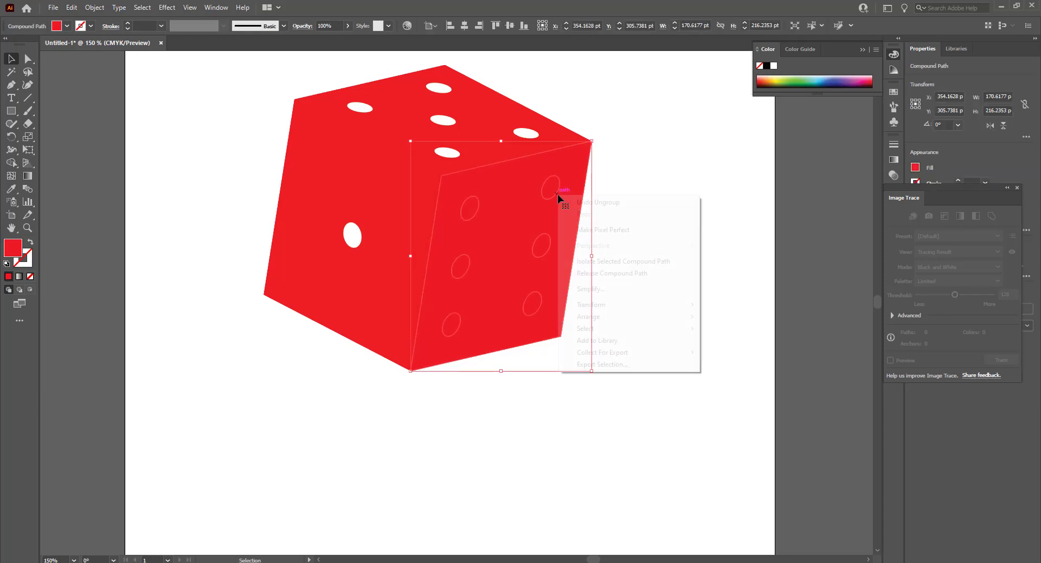
click(606, 273)
Fill all six pips on the right face white.
click(626, 247)
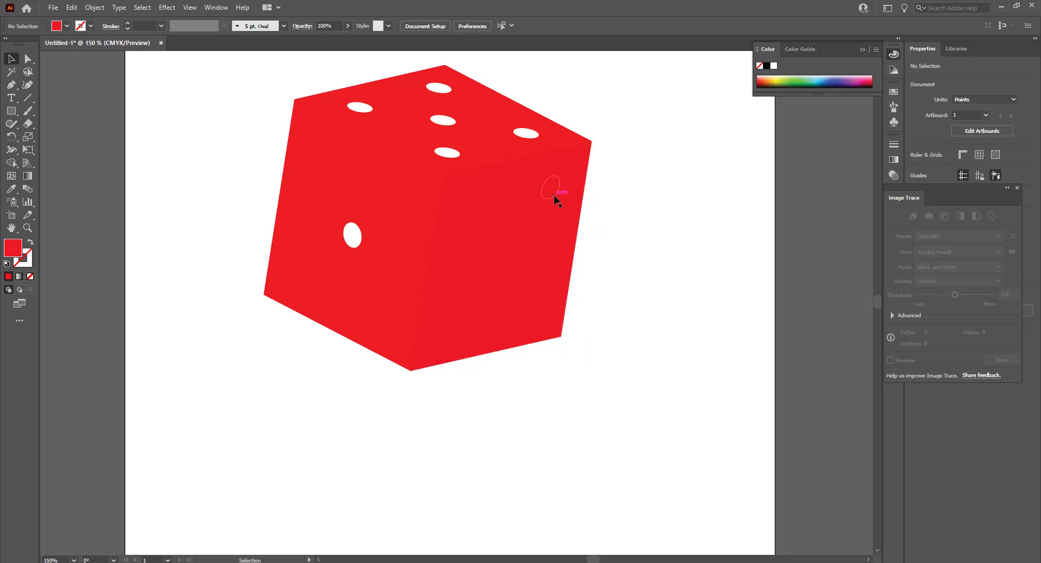
click(553, 194)
shift+click(545, 255)
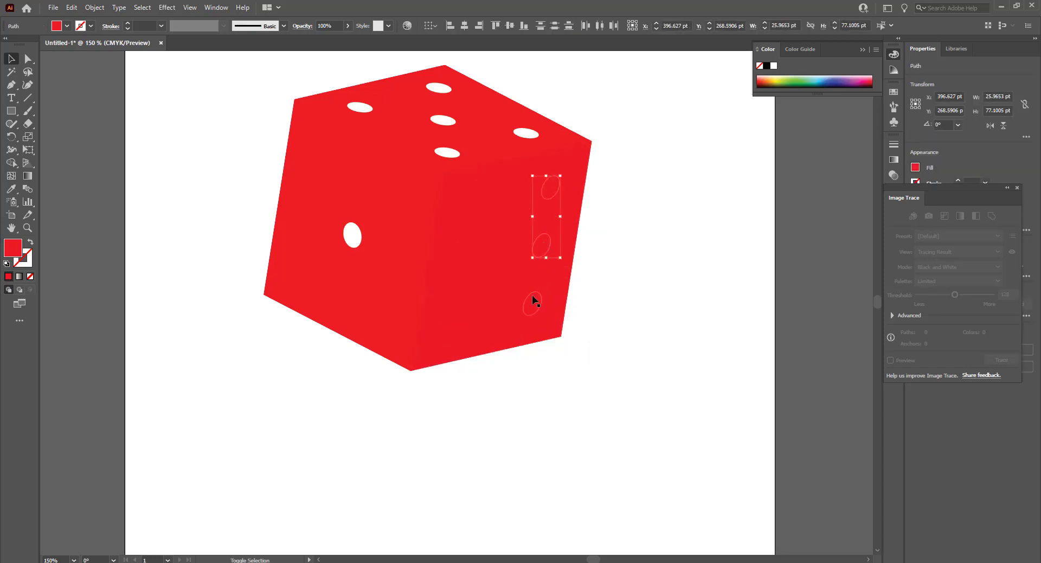
shift+click(530, 297)
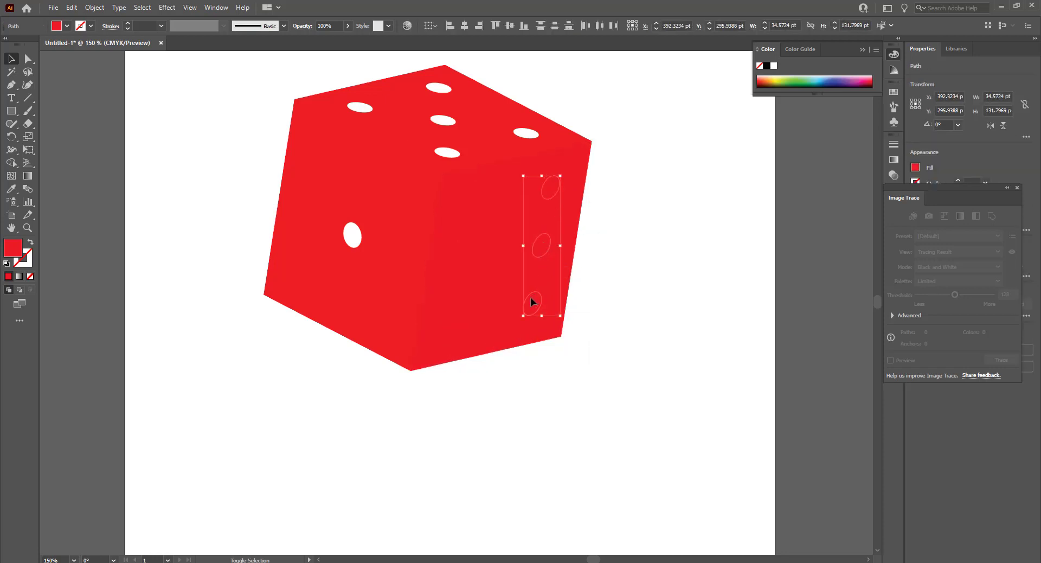
shift+click(470, 208)
shift+click(457, 264)
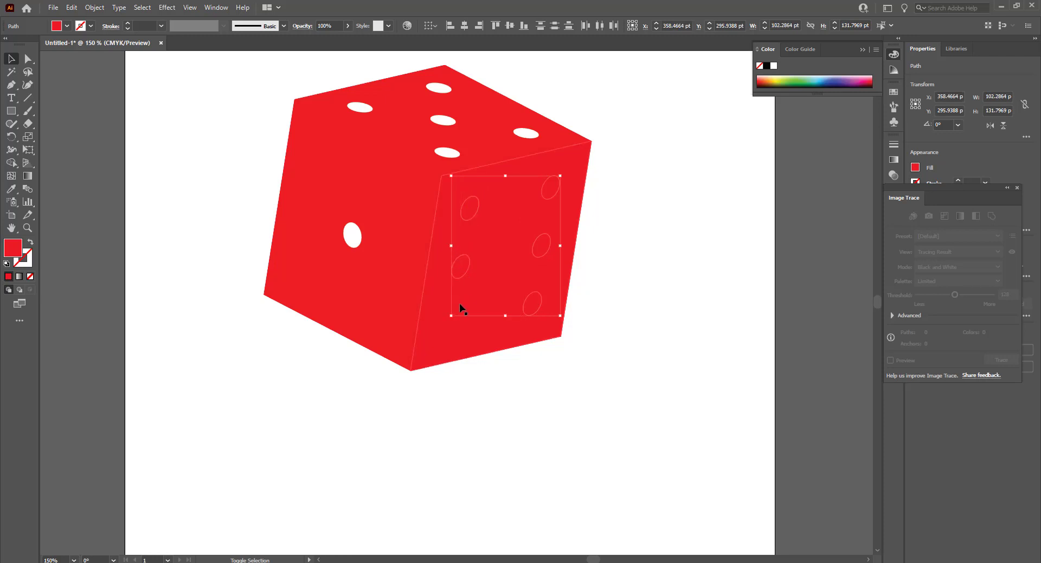
shift+click(445, 327)
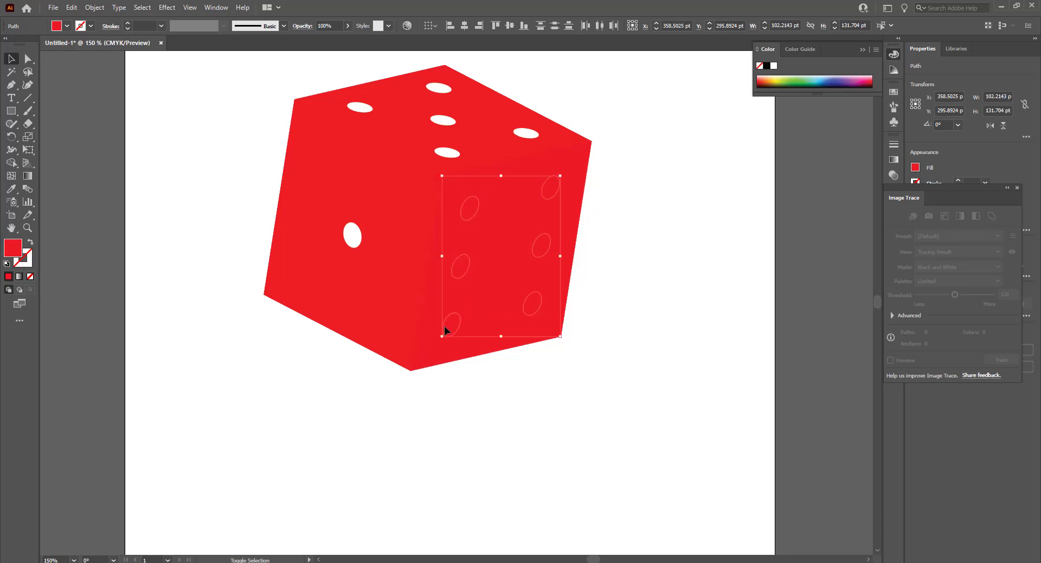
double_click(15, 251)
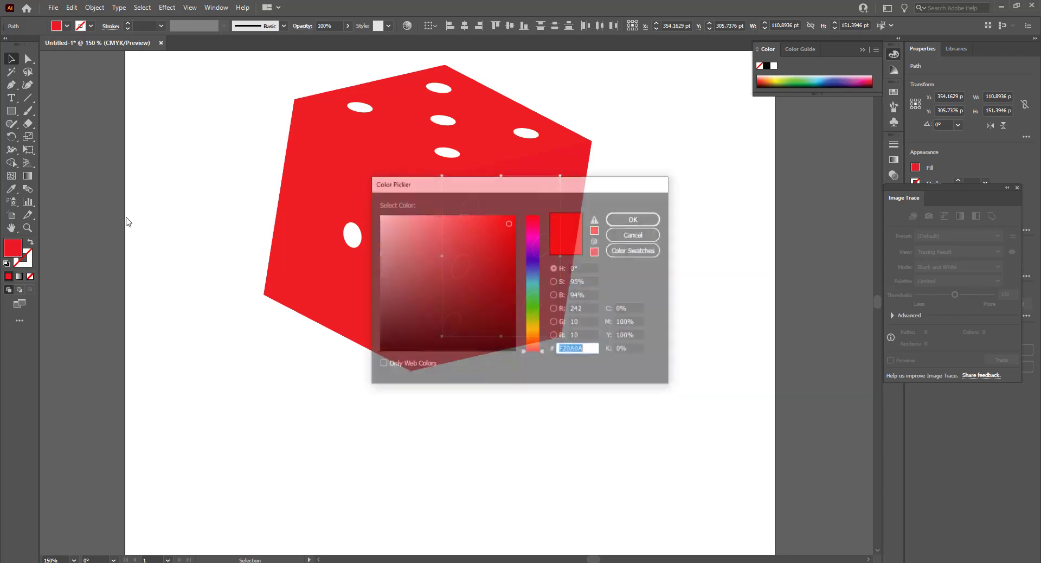
click(379, 217)
click(654, 220)
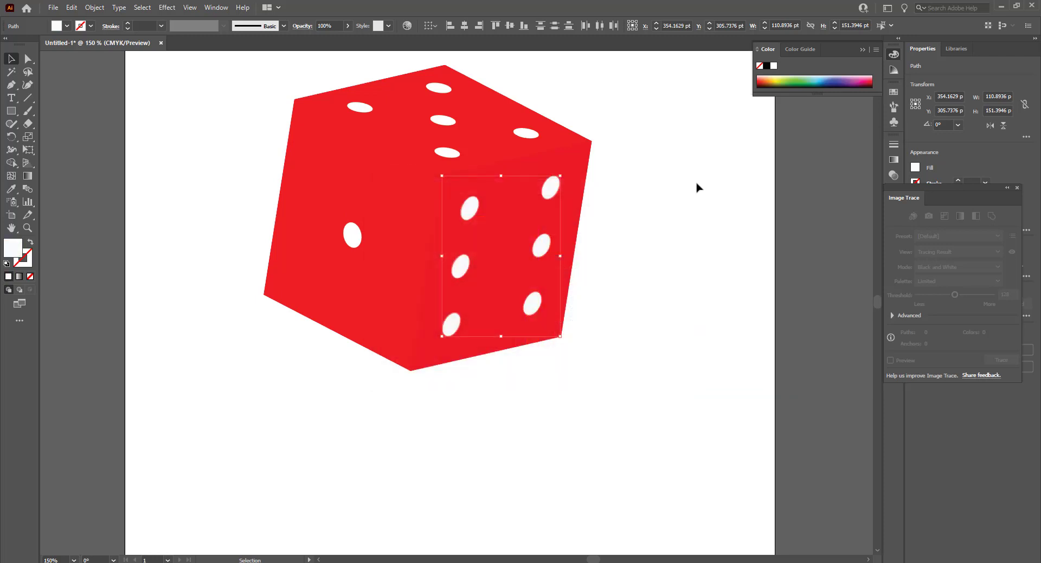
click(697, 186)
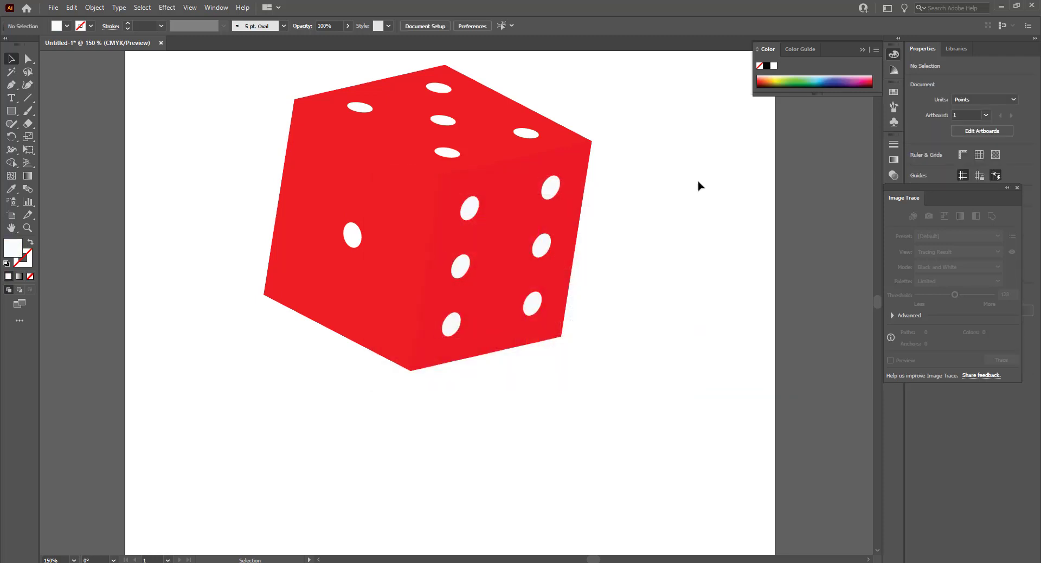
Set the right face's black to 3%, giving it a darker E11822 red.
click(333, 223)
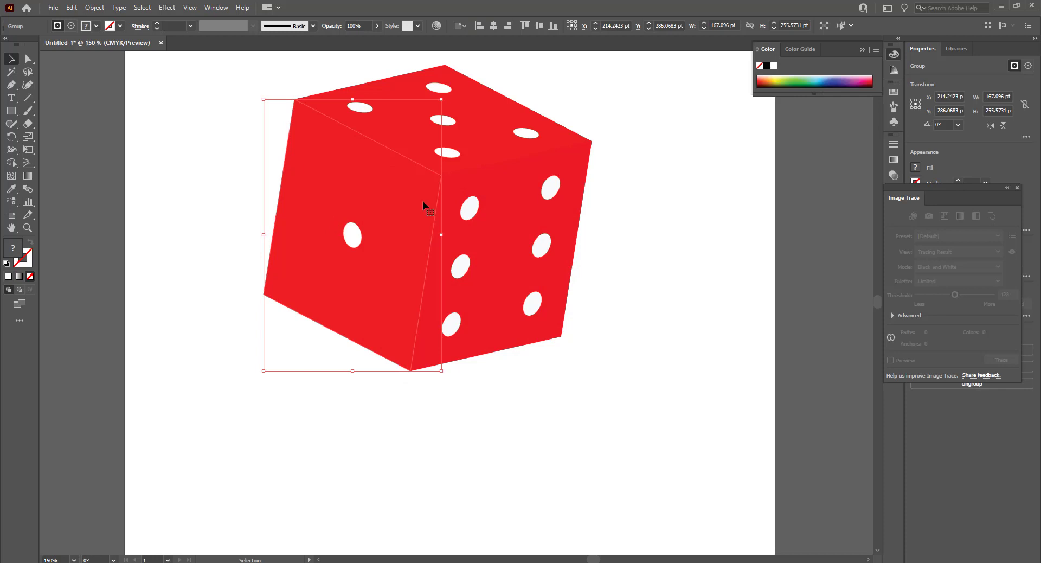
click(525, 183)
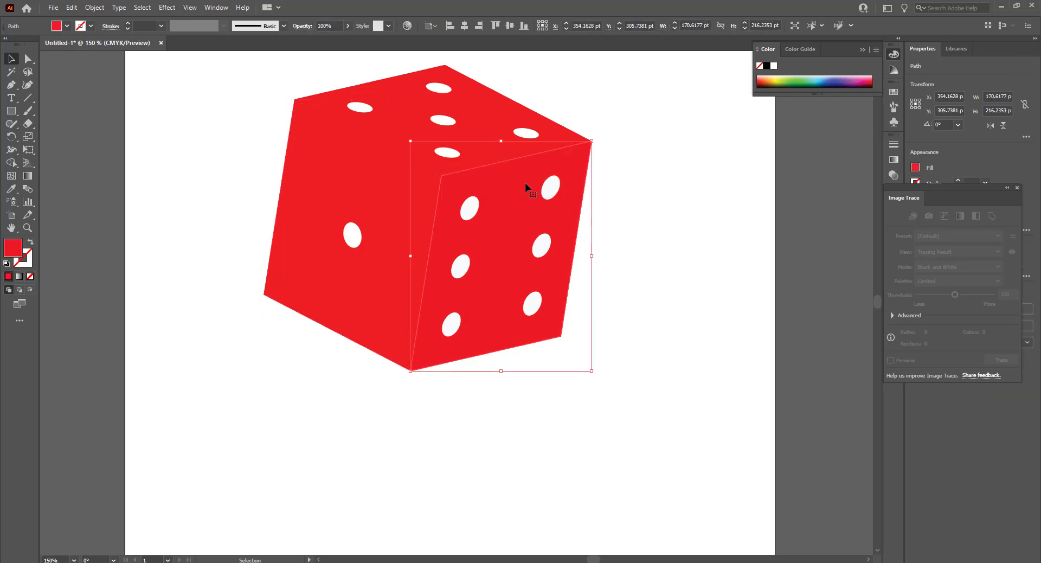
double_click(16, 251)
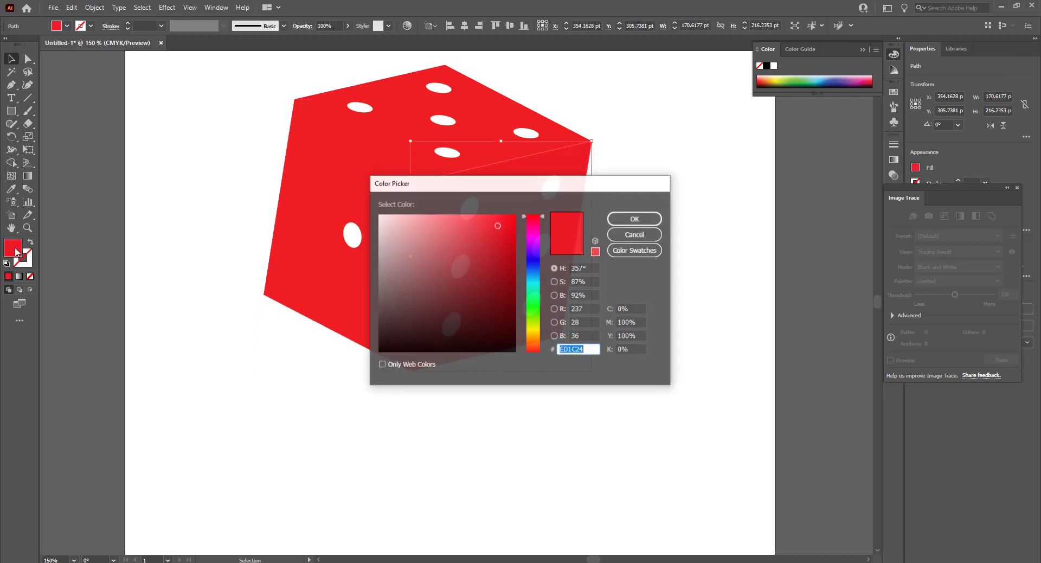
click(619, 349)
text(3)
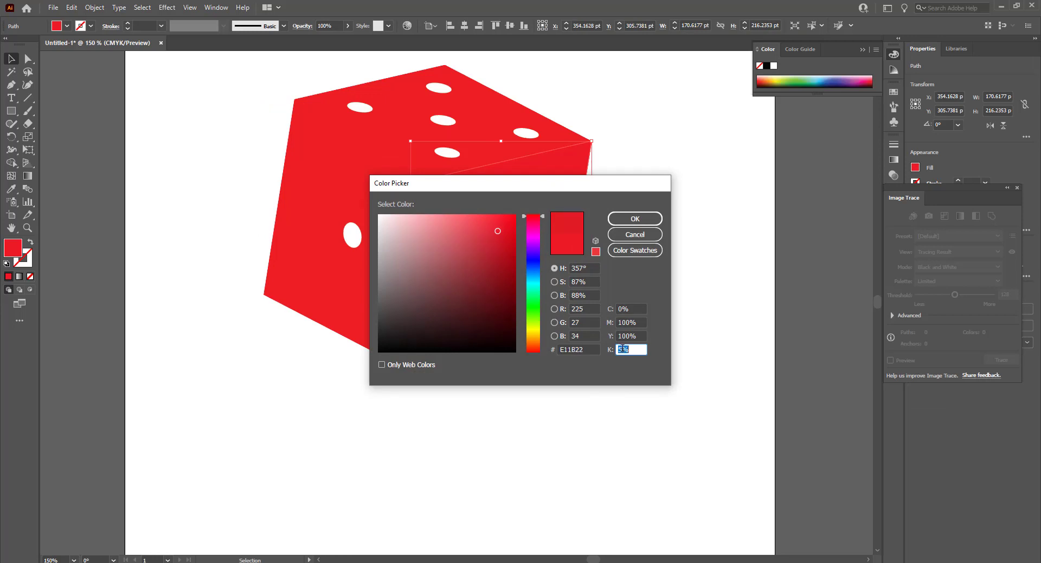
click(635, 218)
click(670, 222)
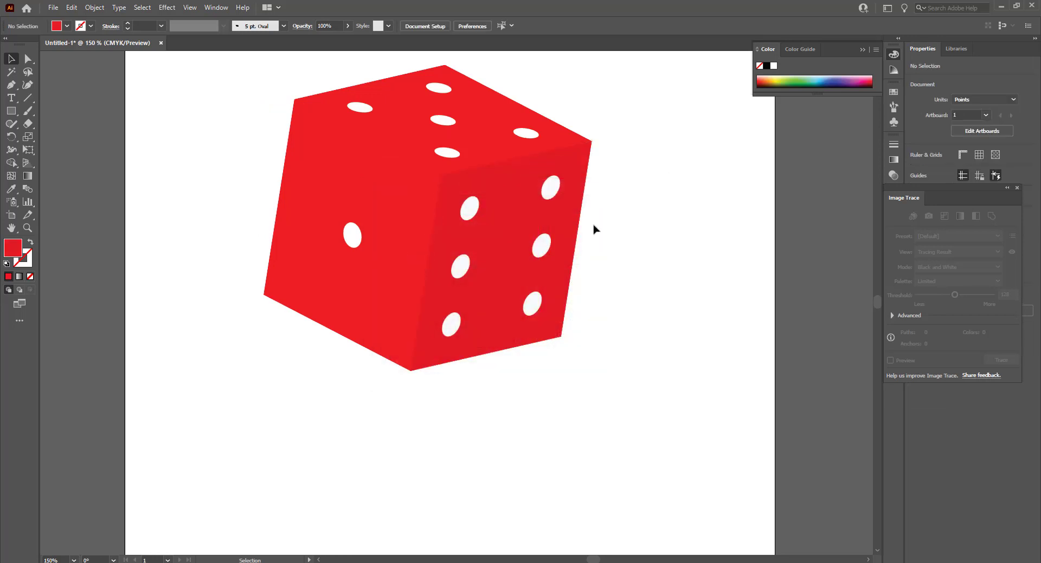
click(418, 214)
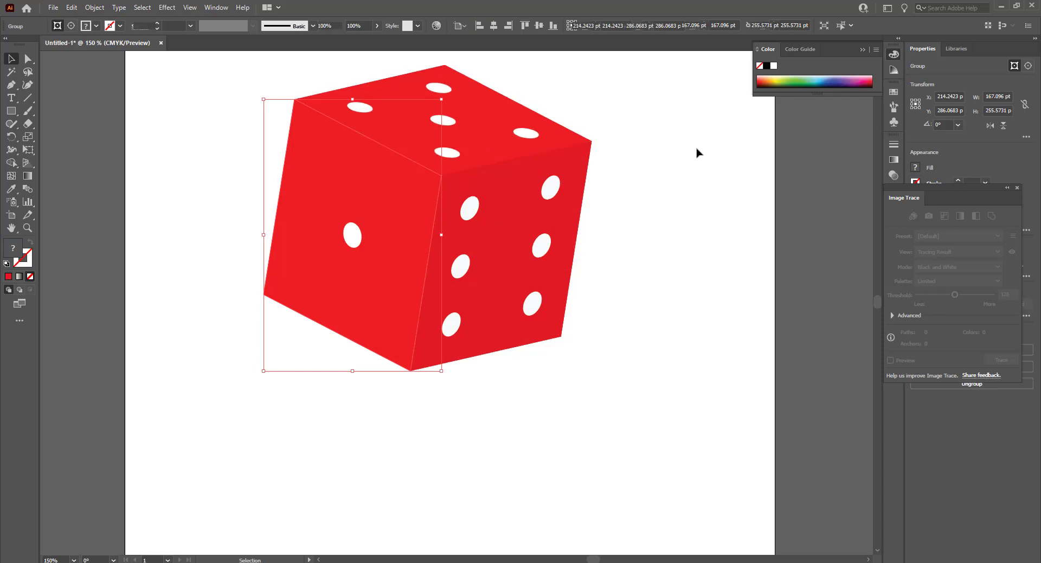
Select all the die's parts and rotate the die about 43 degrees.
click(680, 159)
scroll(679, 159, up, 2)
drag(274, 130, 597, 424)
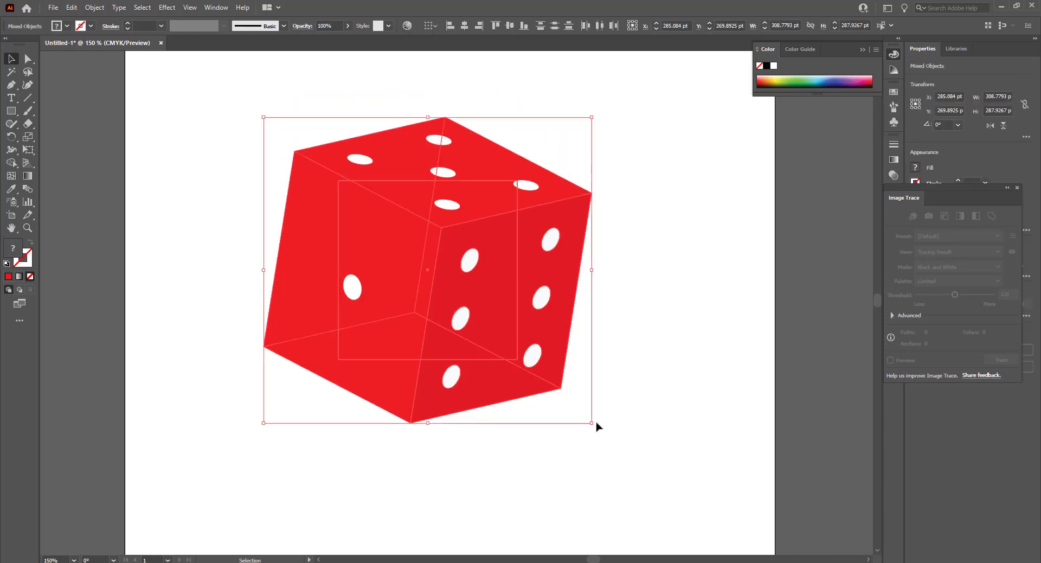
scroll(534, 295, down, 4)
scroll(553, 296, up, 1)
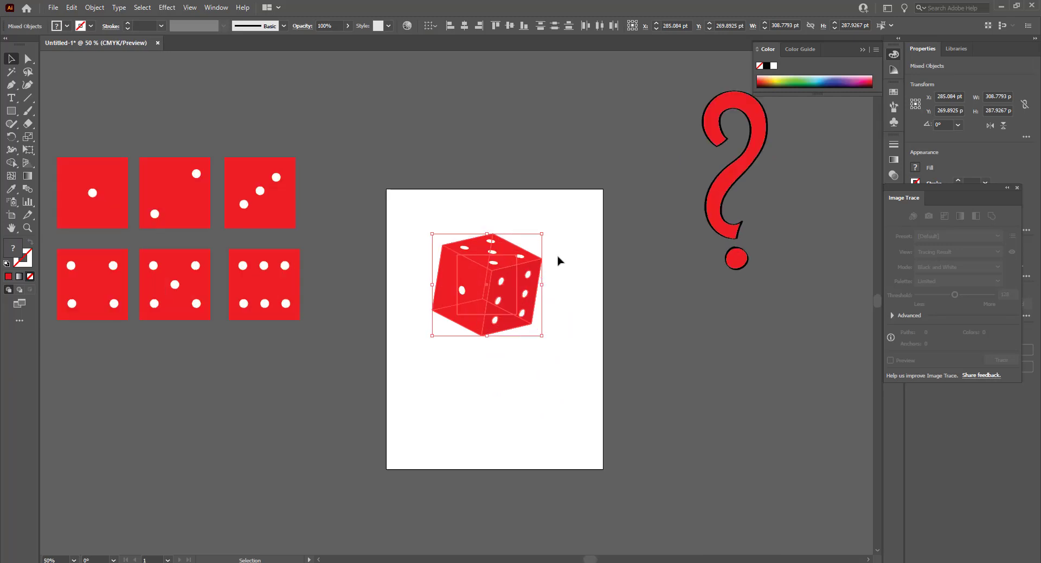
drag(548, 233, 497, 204)
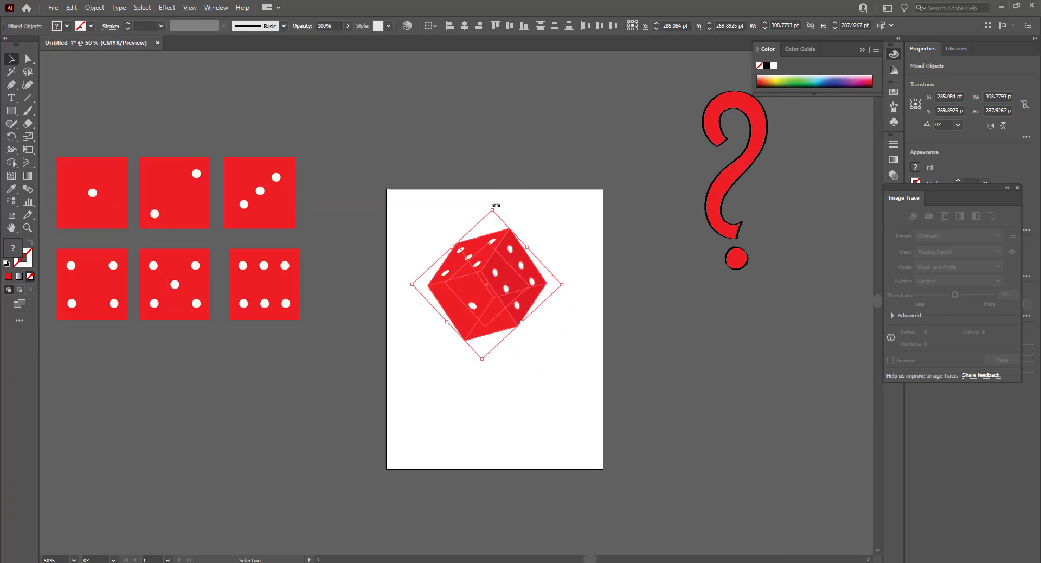
click(555, 213)
drag(434, 224, 562, 384)
Shrink the die to about 253 pt wide and move it above the artboard.
drag(528, 248, 522, 254)
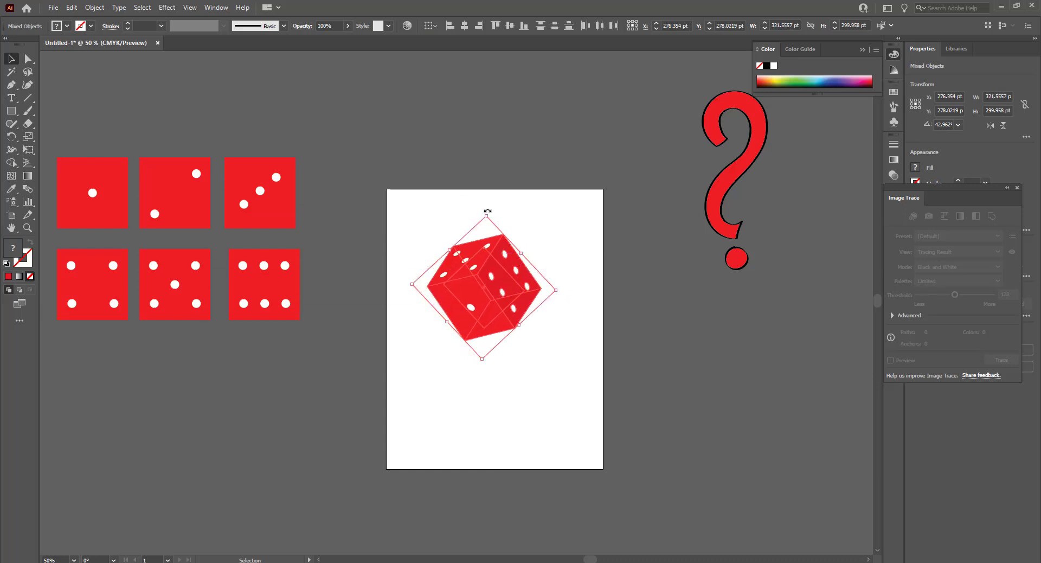
drag(487, 216, 488, 222)
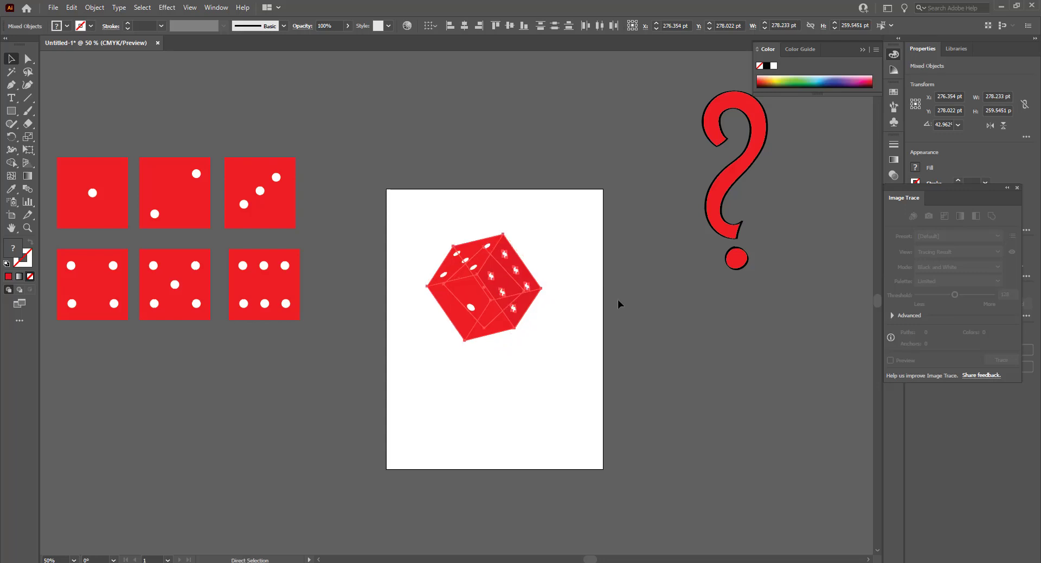
mouse_move(486, 225)
mouse_down()
mouse_move(487, 215)
mouse_move(487, 244)
mouse_up()
drag(493, 285, 521, 138)
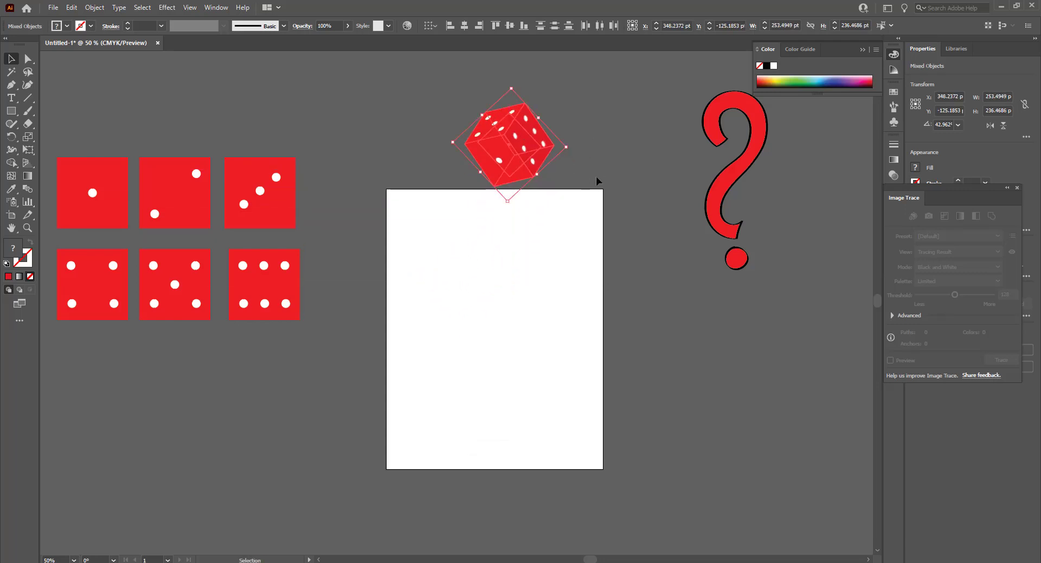
click(596, 179)
scroll(594, 182, up, 2)
Group the die's parts with Ctrl+G and shift the grouped die up and right.
click(533, 226)
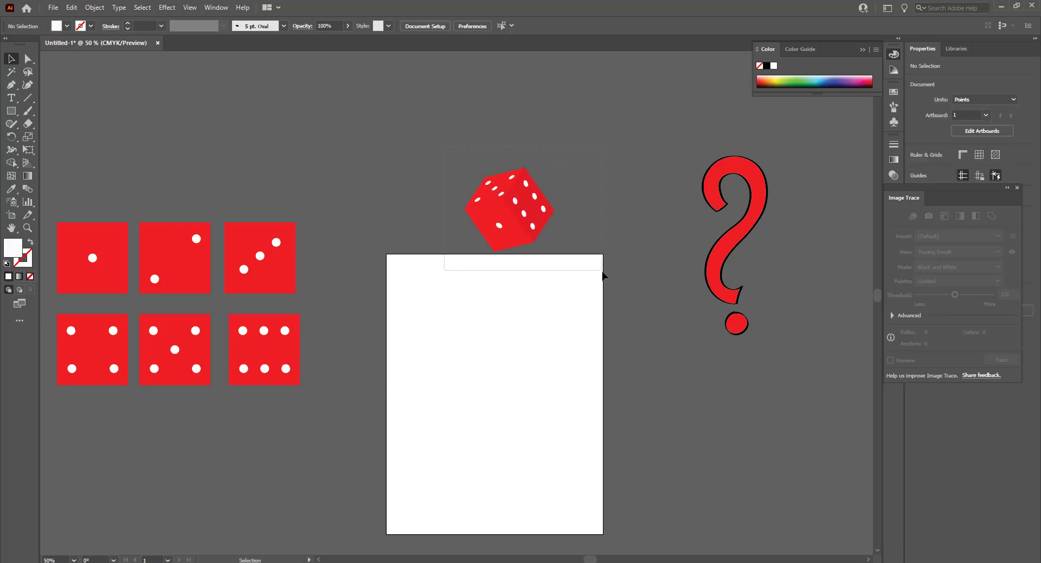
drag(447, 157, 607, 275)
key(ctrl+g)
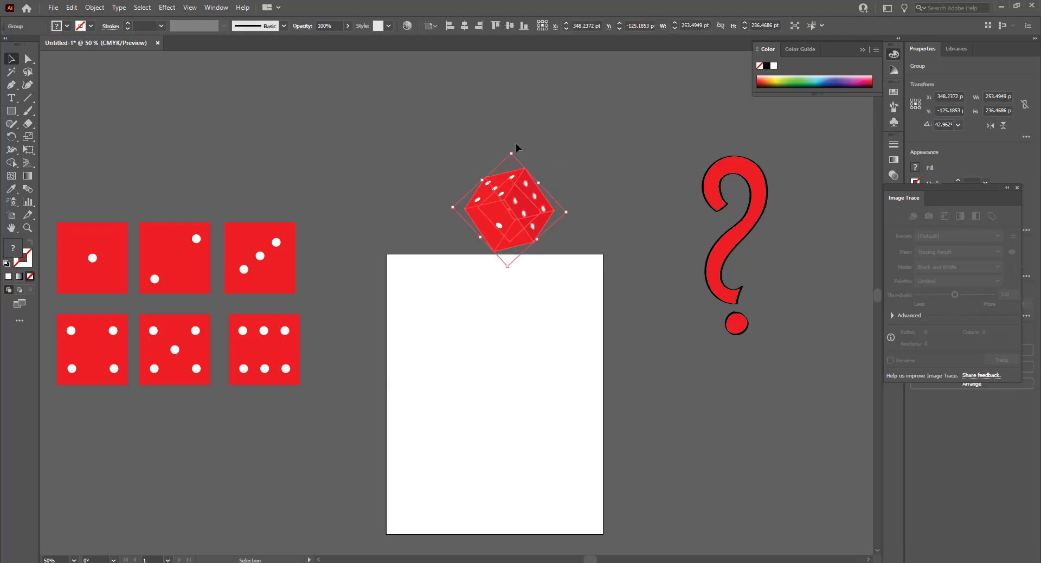
mouse_move(512, 149)
mouse_down()
mouse_move(557, 217)
mouse_move(575, 143)
mouse_up()
click(616, 180)
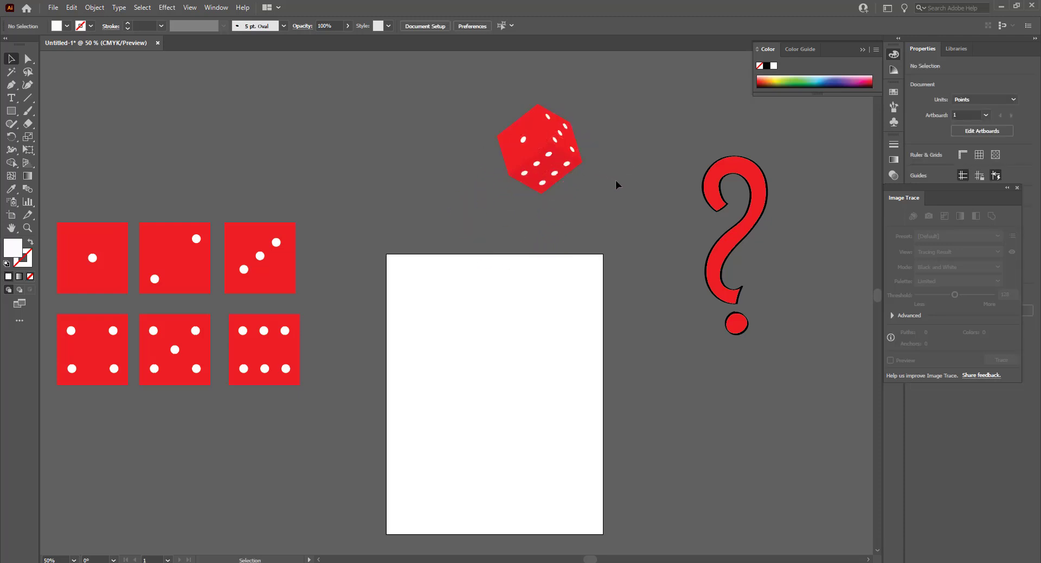
click(722, 284)
Delete the traced question mark, type a new '?' on the artboard, and enlarge it.
key(Delete)
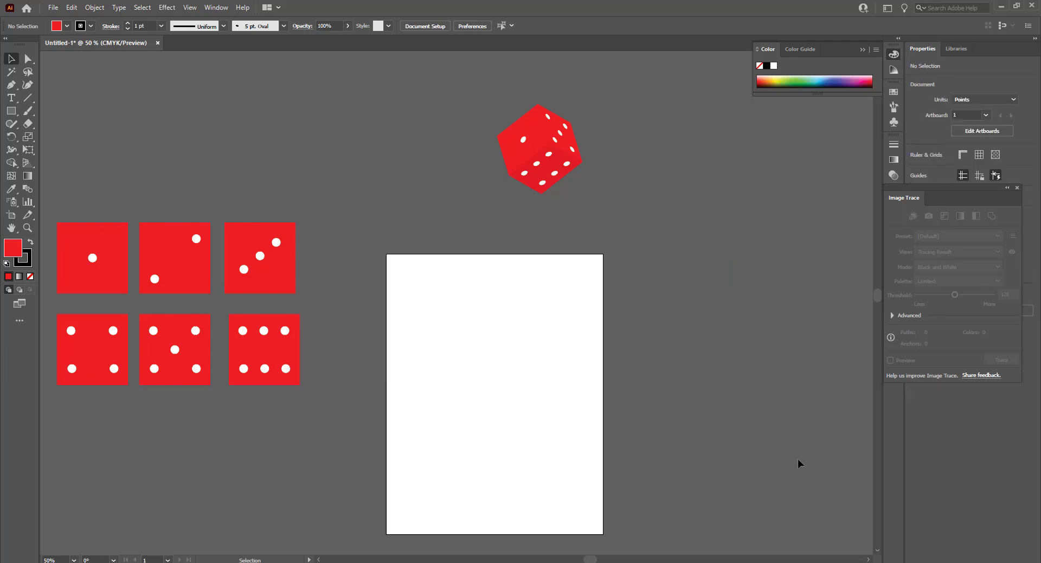
scroll(626, 360, down, 1)
scroll(626, 360, down, 4)
click(11, 98)
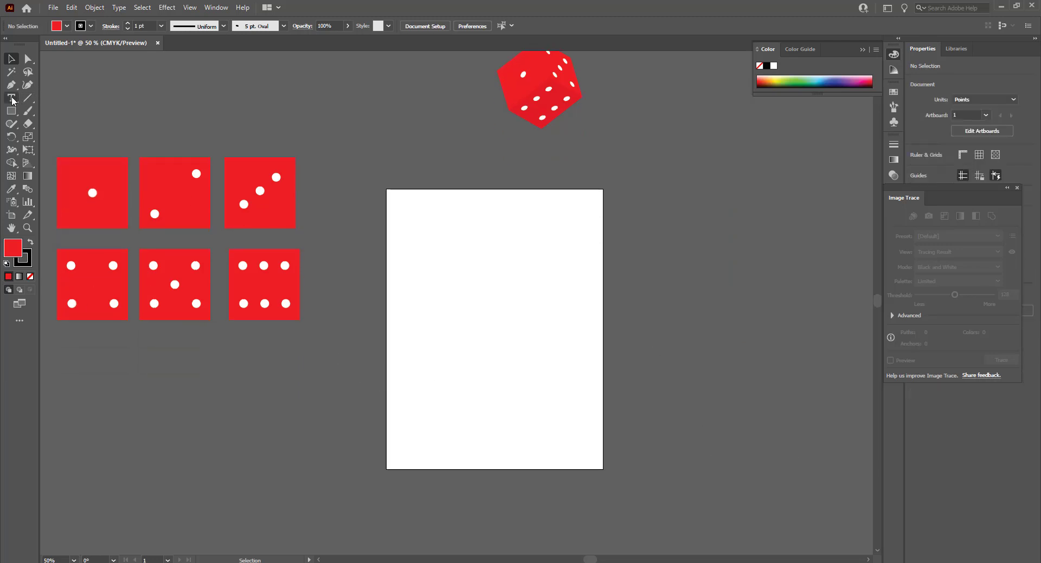
click(476, 315)
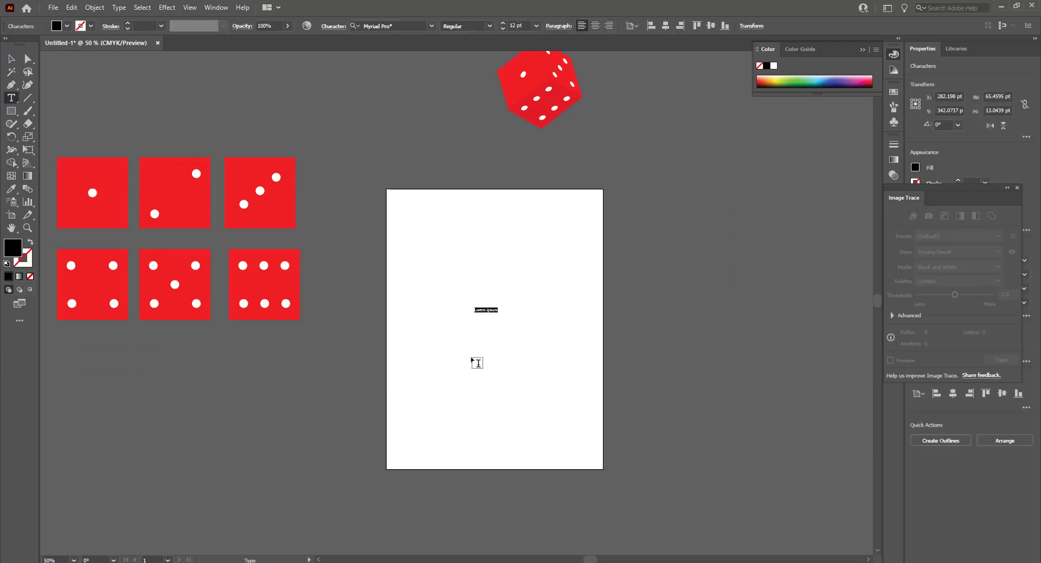
key(BackSpace)
text(?)
key(Escape)
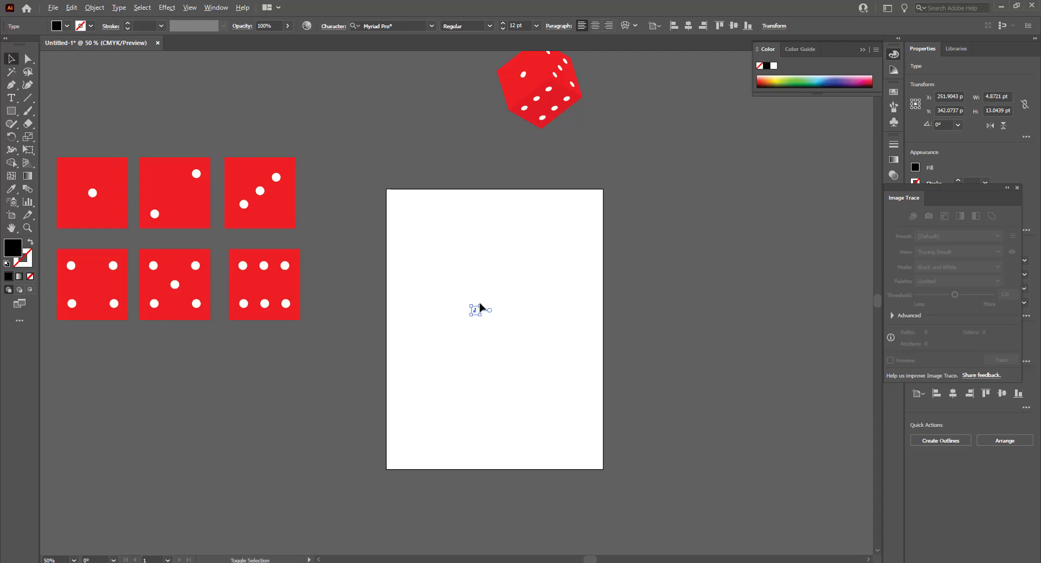
mouse_move(480, 307)
mouse_down()
mouse_move(514, 258)
mouse_move(528, 280)
mouse_up()
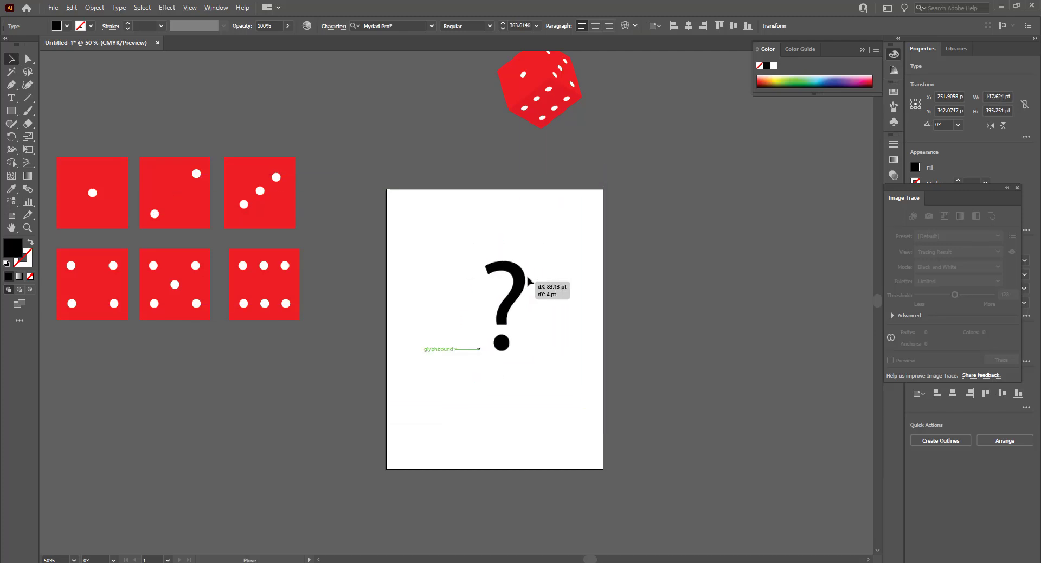
mouse_move(514, 240)
mouse_down()
mouse_move(604, 154)
mouse_move(581, 185)
mouse_up()
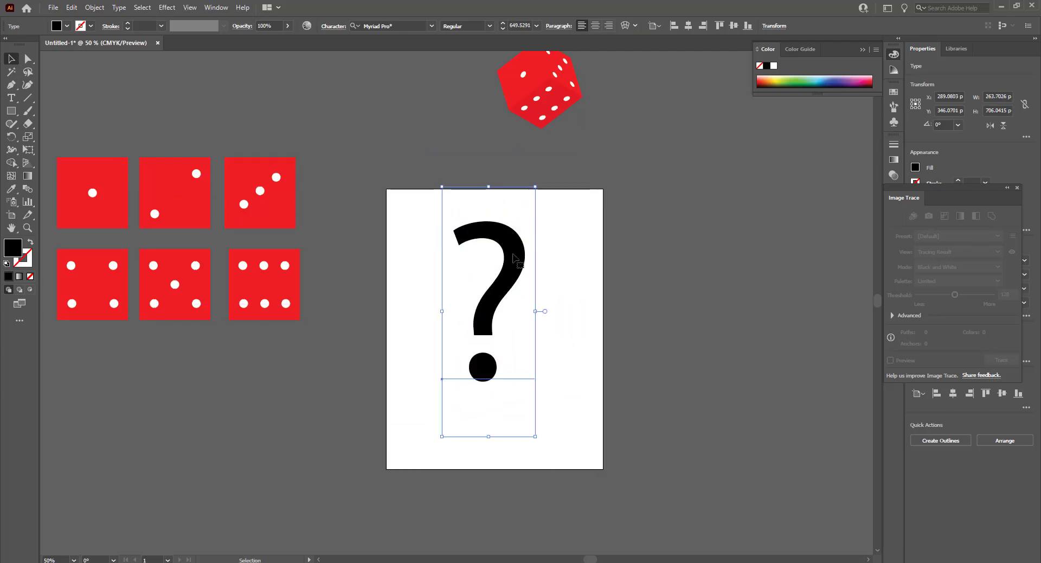
Set the question mark's font to Algerian, then enlarge it to about 815 pt and centre it.
click(432, 26)
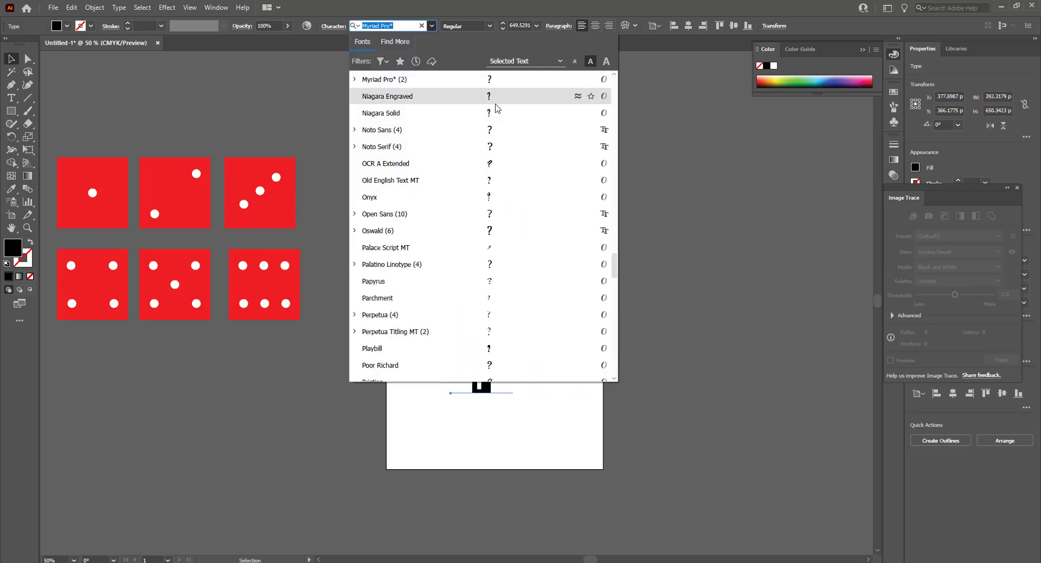
click(387, 96)
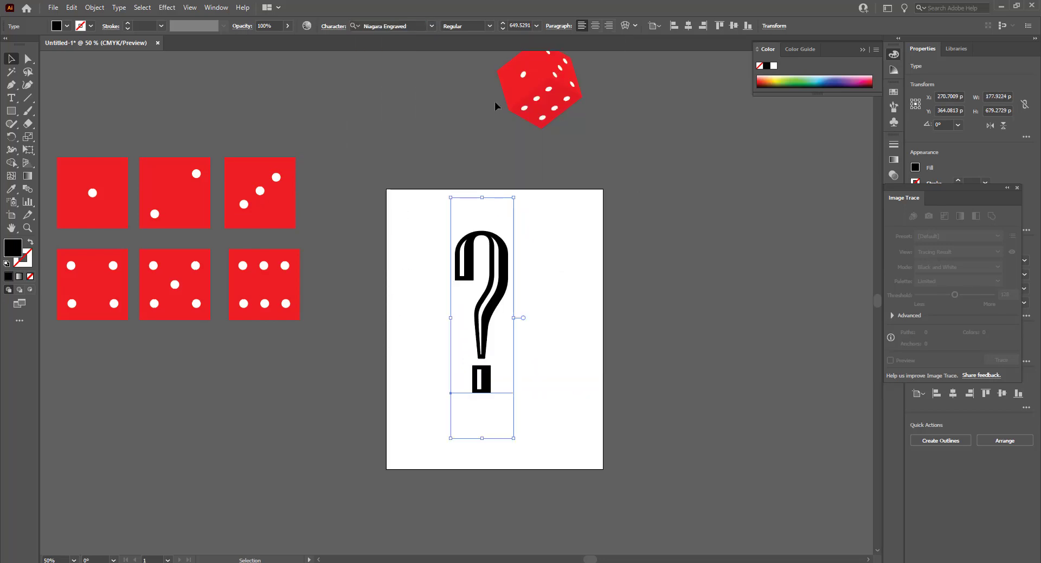
click(433, 28)
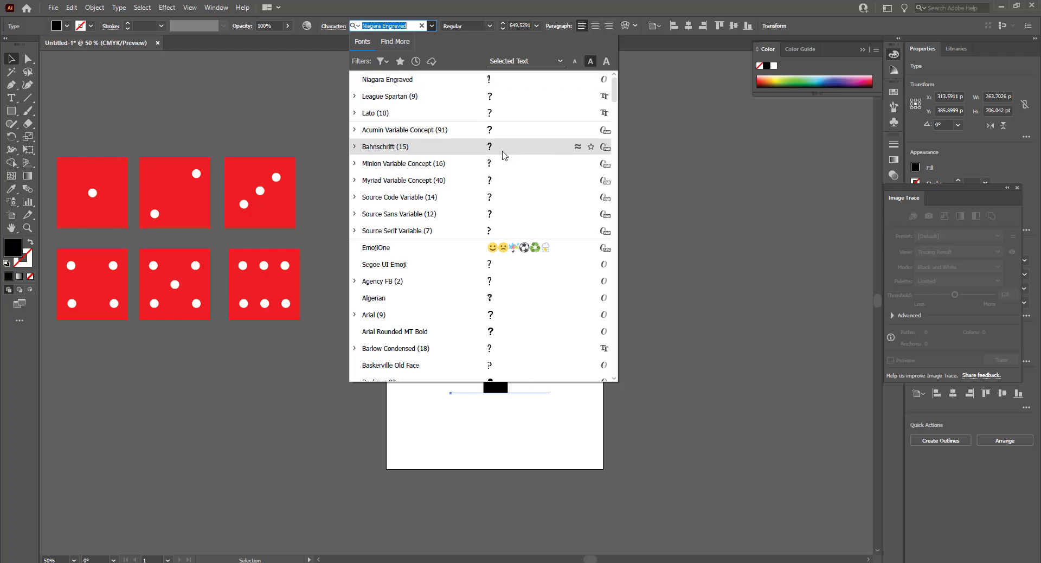
click(494, 299)
mouse_move(527, 300)
mouse_down()
mouse_move(535, 300)
mouse_move(522, 299)
mouse_up()
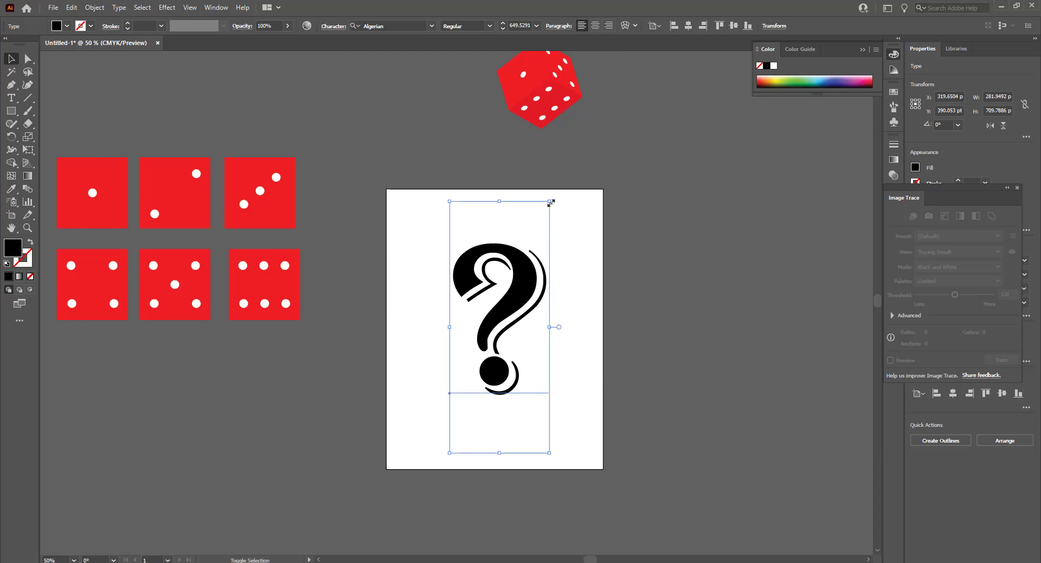
drag(551, 202, 563, 169)
drag(532, 278, 529, 289)
click(636, 274)
click(516, 282)
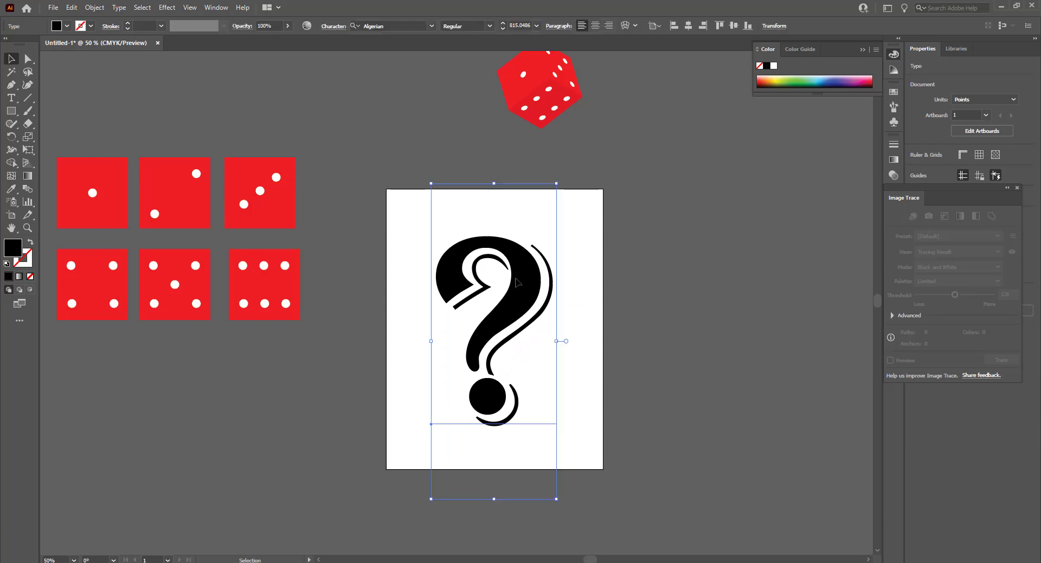
click(94, 7)
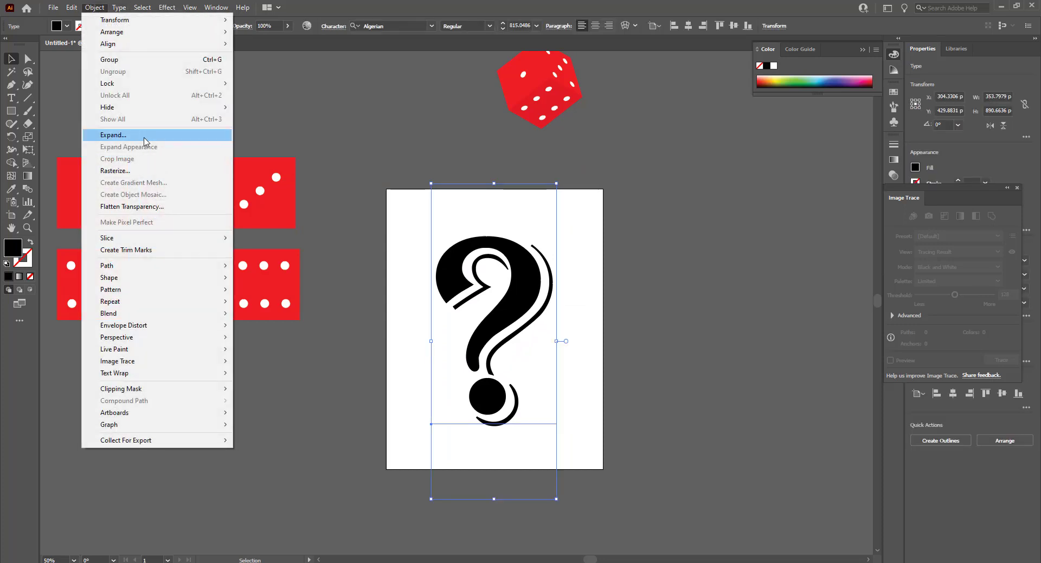
Expand the Algerian question mark into outlines and ungroup it into a compound path.
click(146, 141)
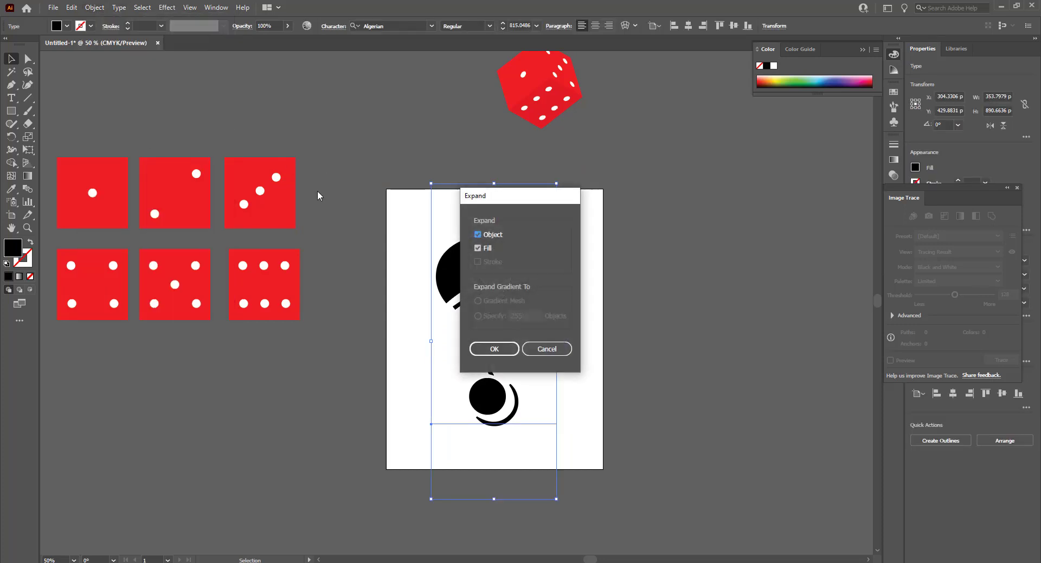
click(494, 349)
click(605, 350)
click(518, 281)
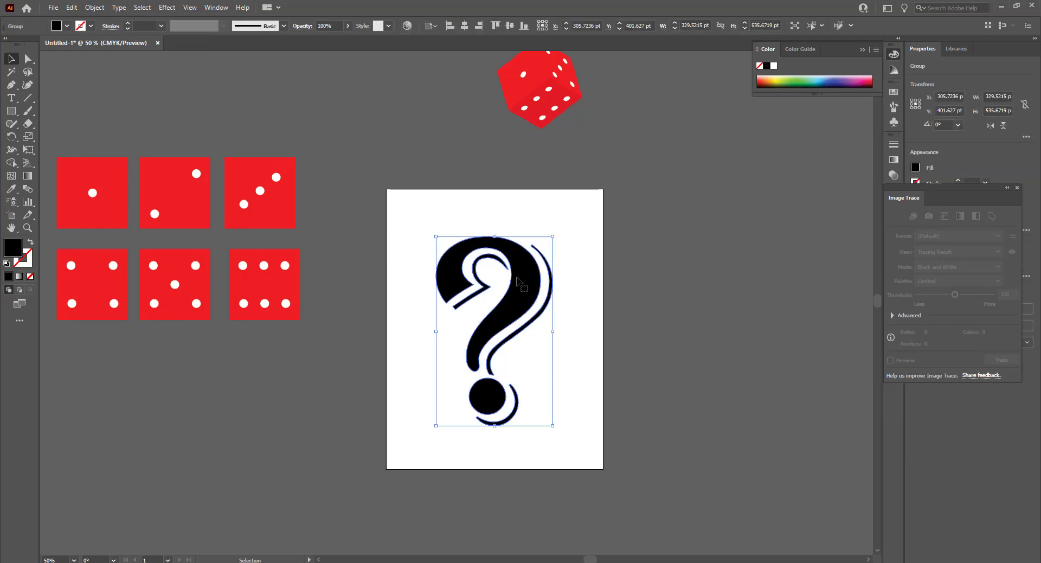
right_click(517, 278)
click(564, 368)
Give the question mark a very dark red outline colour.
double_click(28, 262)
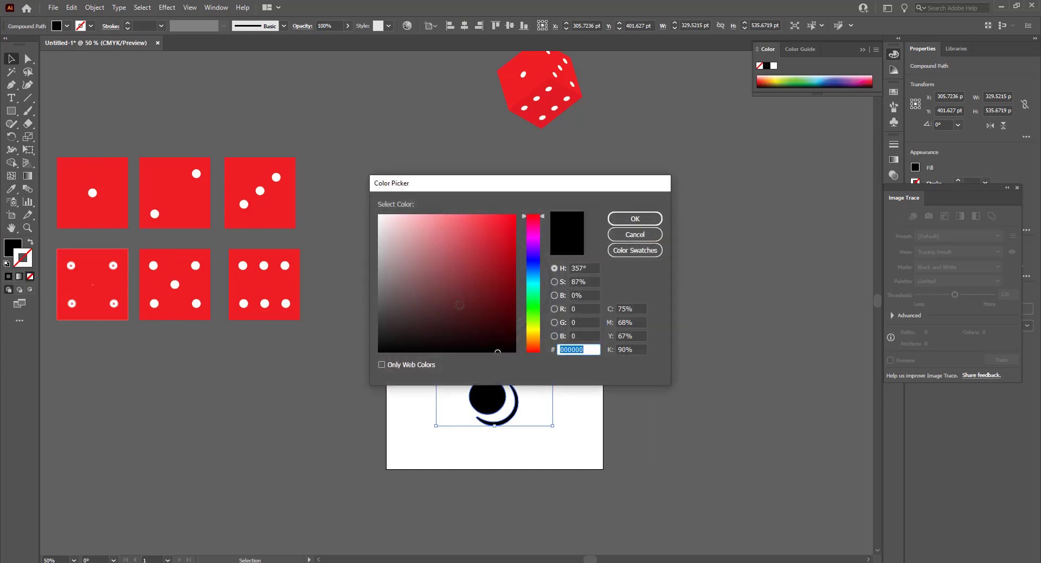
click(647, 219)
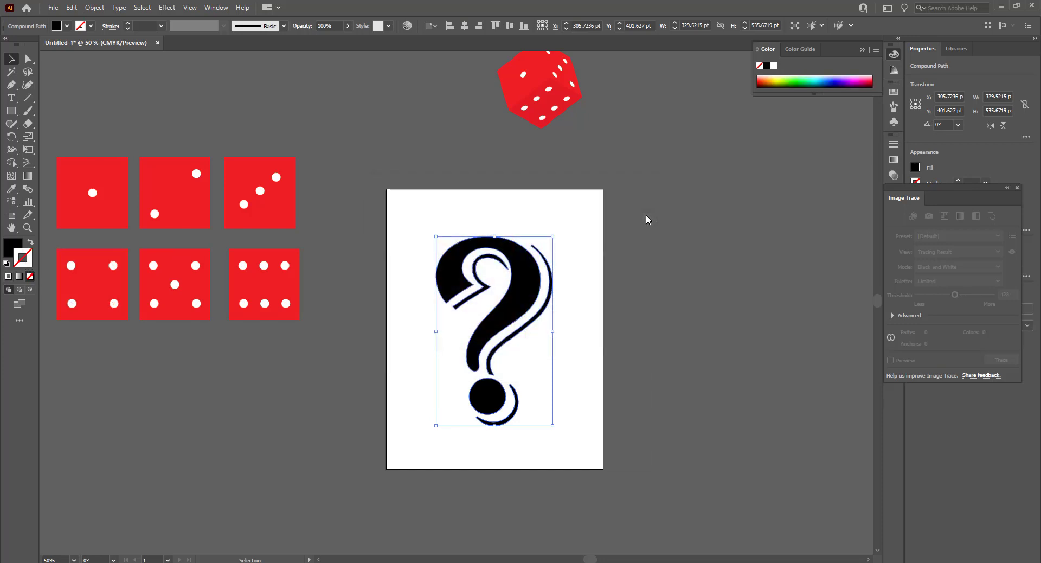
double_click(29, 265)
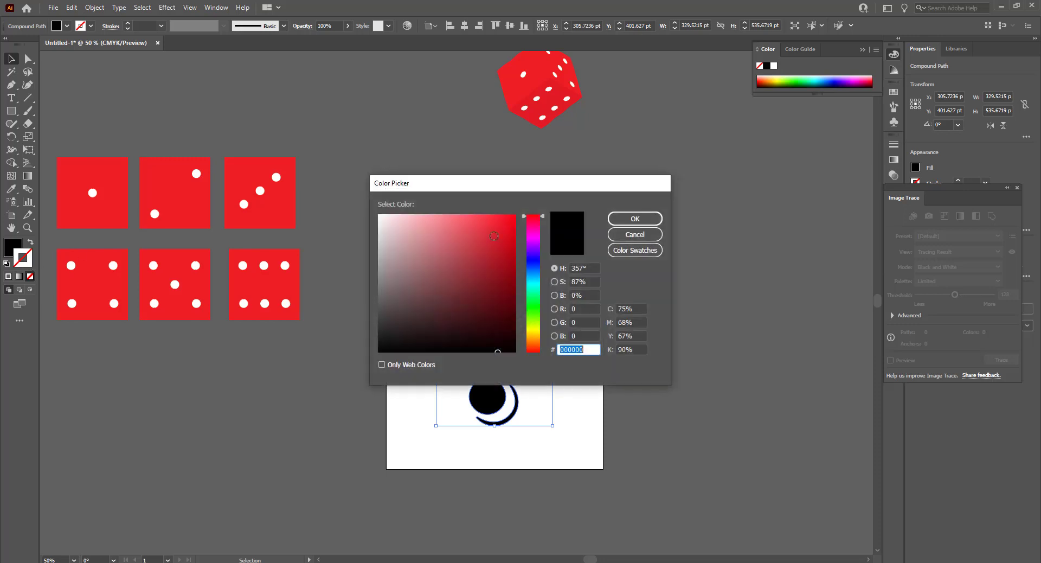
drag(497, 335, 512, 348)
click(635, 218)
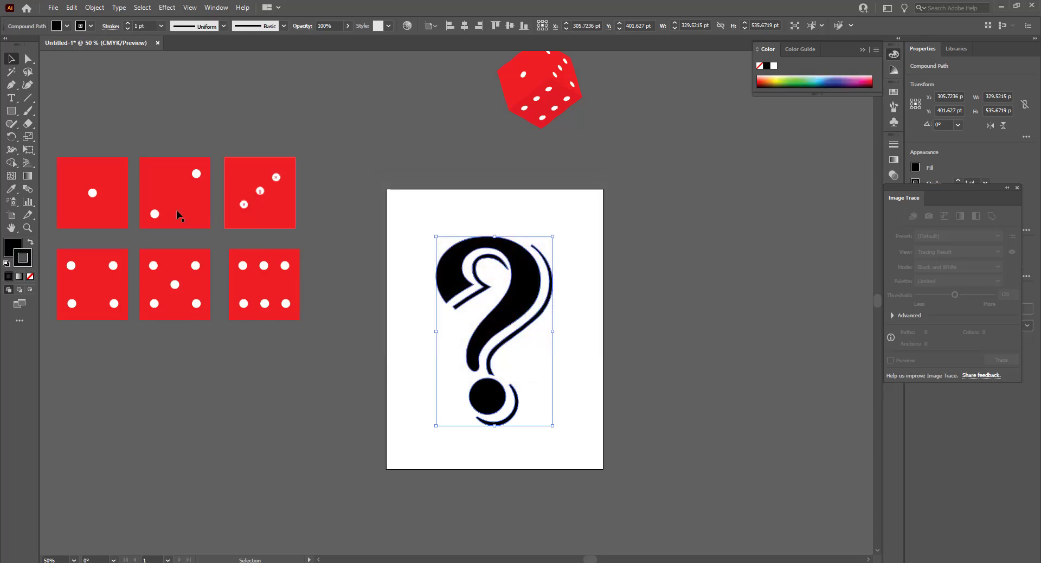
Fill the question mark red and review it on the canvas.
double_click(13, 248)
drag(520, 206, 517, 209)
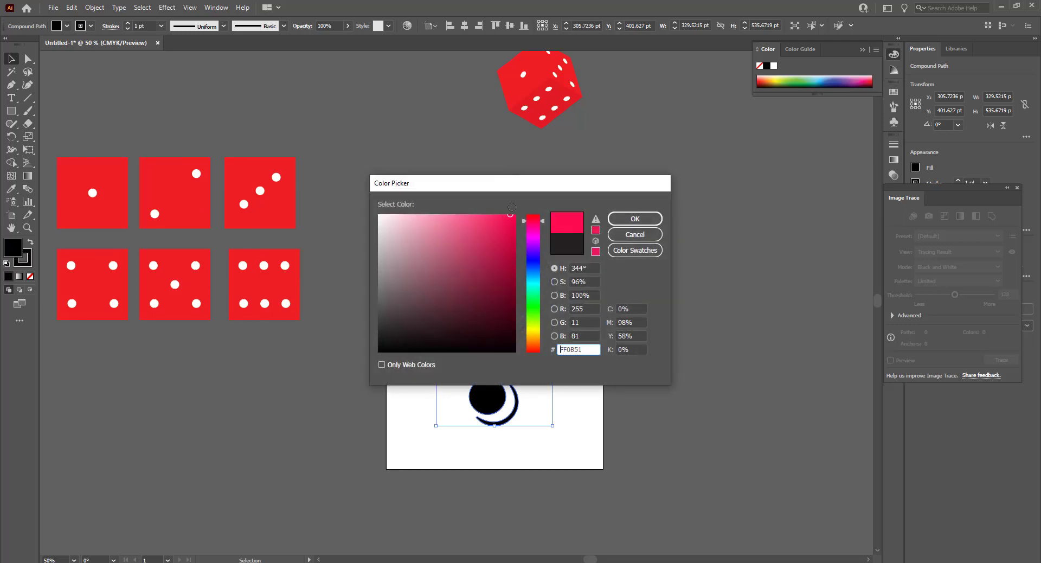
click(634, 219)
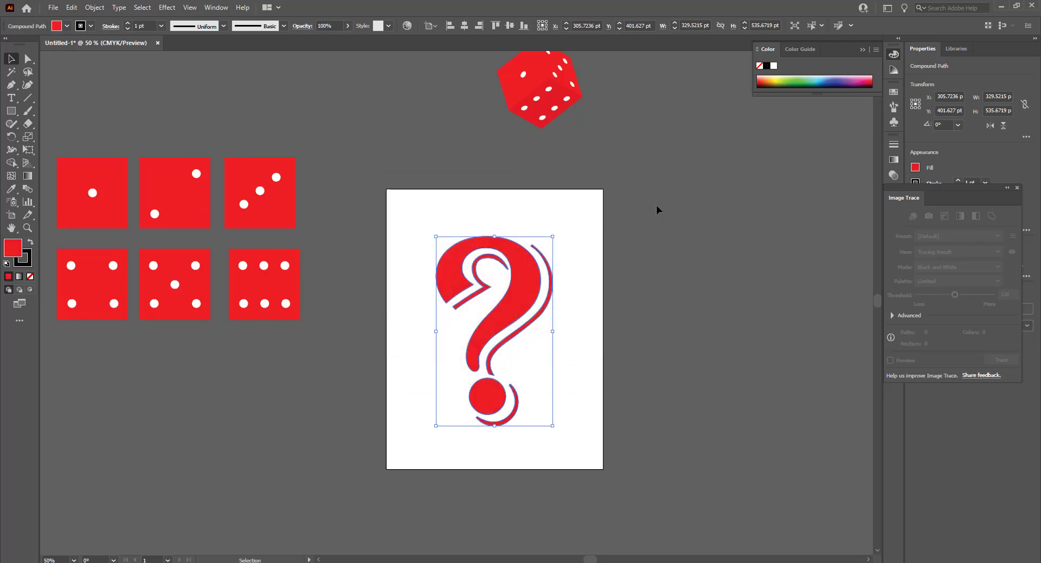
click(551, 272)
scroll(142, 27, up, 1)
scroll(142, 27, up, 2)
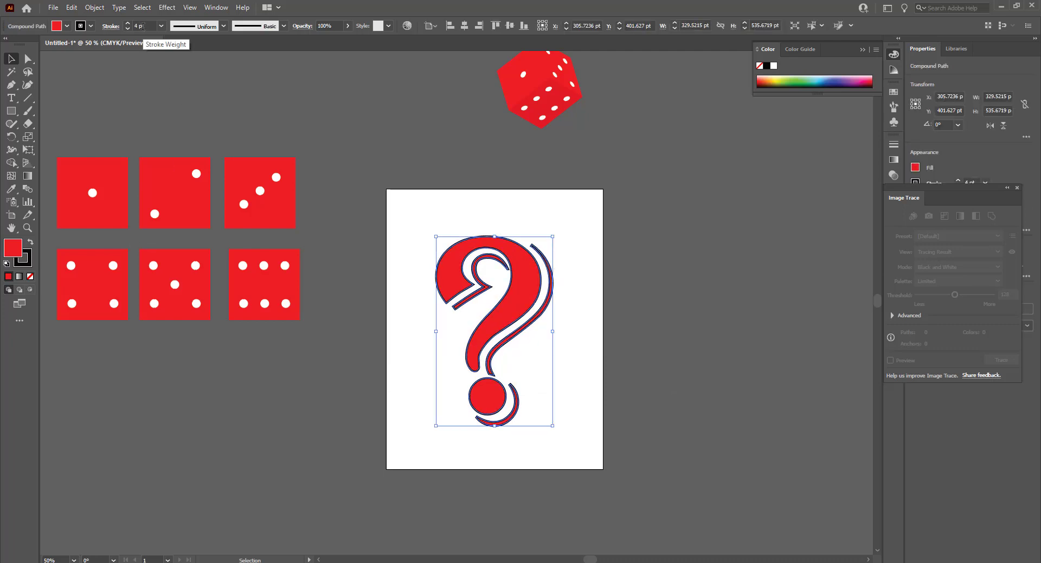
scroll(142, 26, down, 1)
click(619, 253)
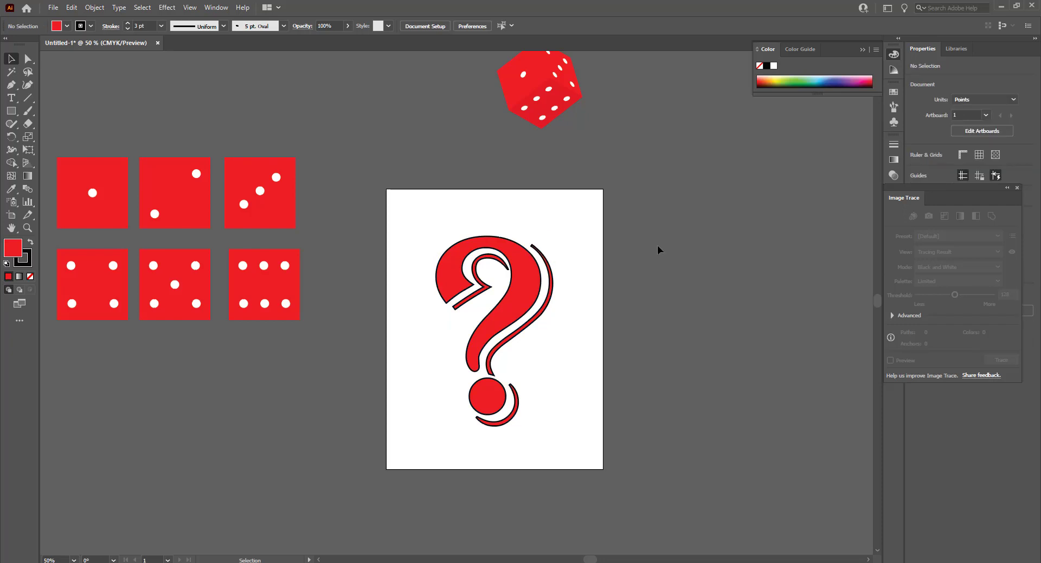
scroll(653, 253, up, 1)
scroll(649, 258, up, 3)
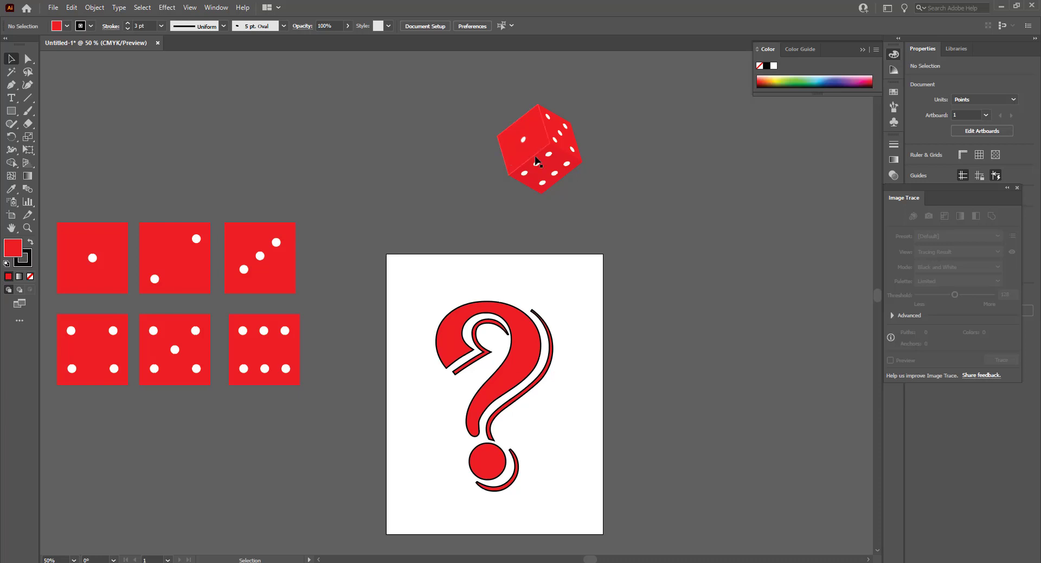
Move the red 3D die down toward the question mark.
mouse_move(554, 149)
mouse_down()
mouse_move(559, 385)
mouse_move(595, 193)
mouse_up()
click(679, 221)
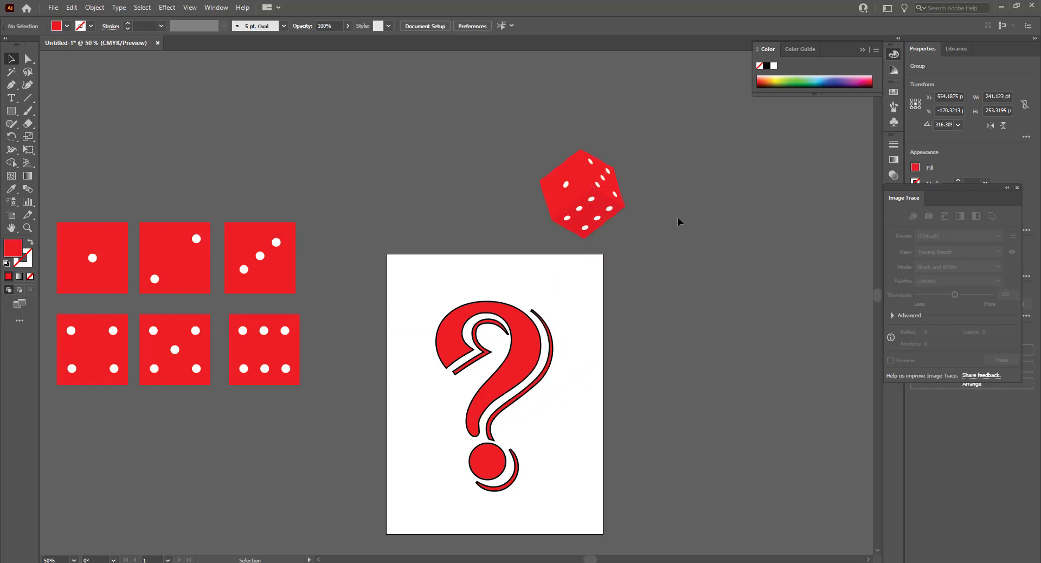
click(622, 208)
right_click(623, 208)
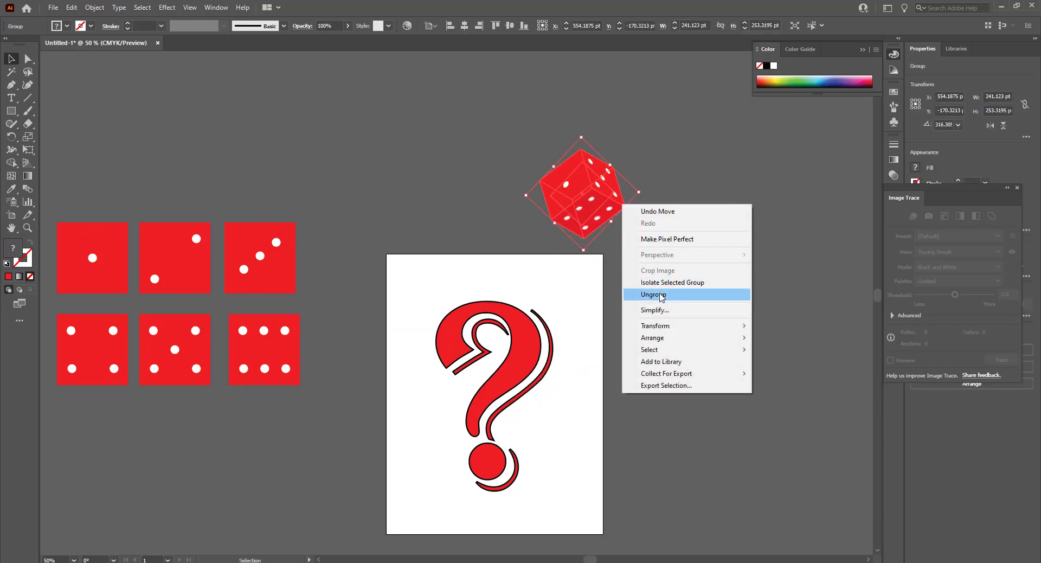
click(632, 200)
Give a face of the die a near-black stroke.
click(618, 205)
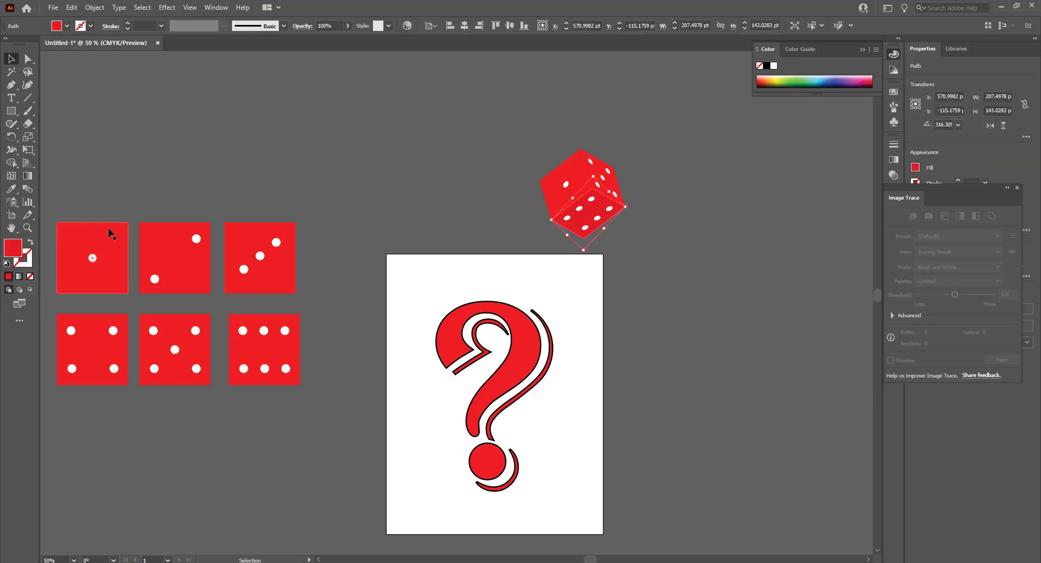
double_click(29, 261)
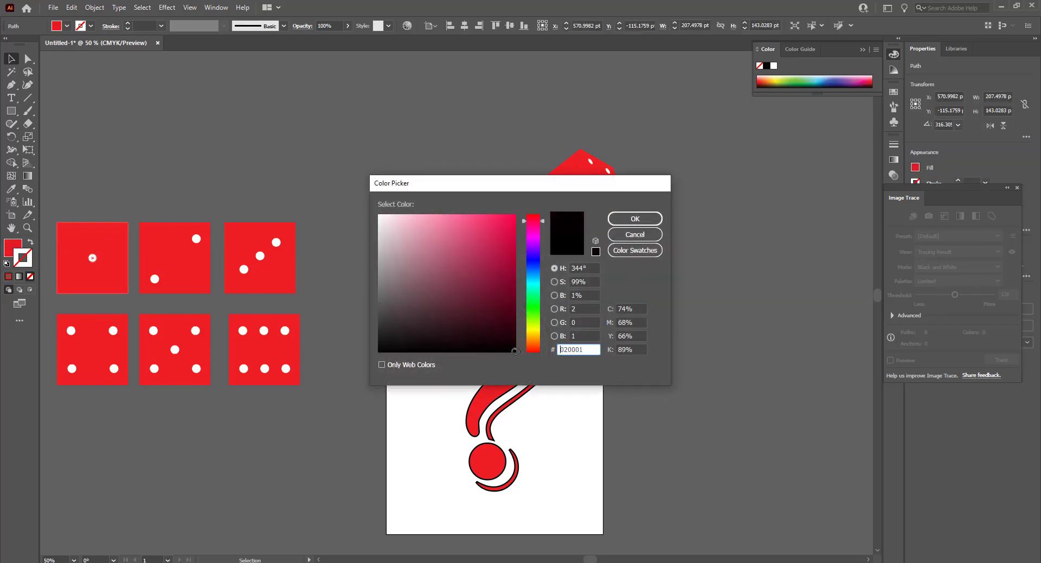
click(635, 219)
click(760, 240)
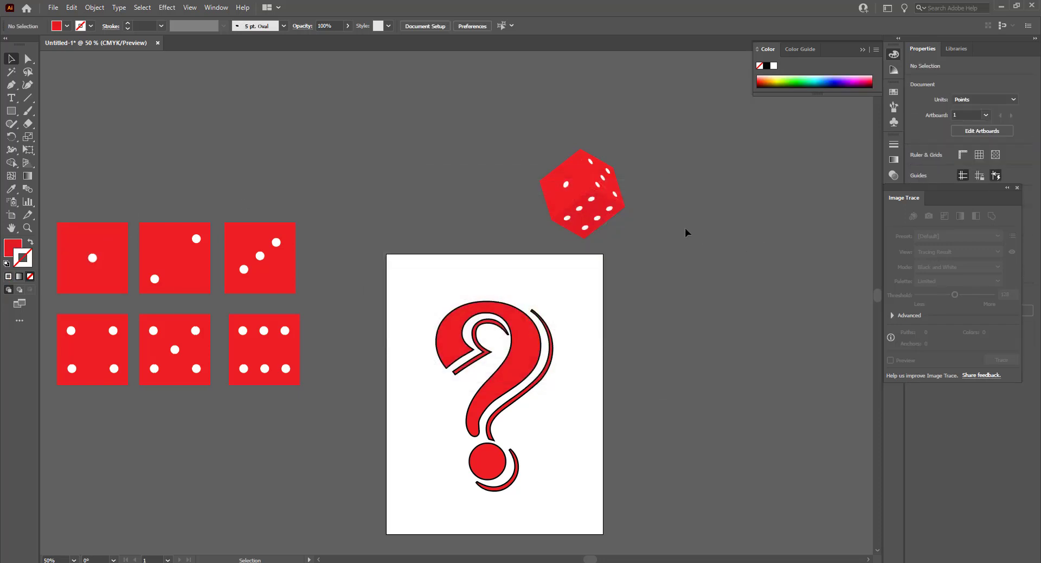
click(612, 207)
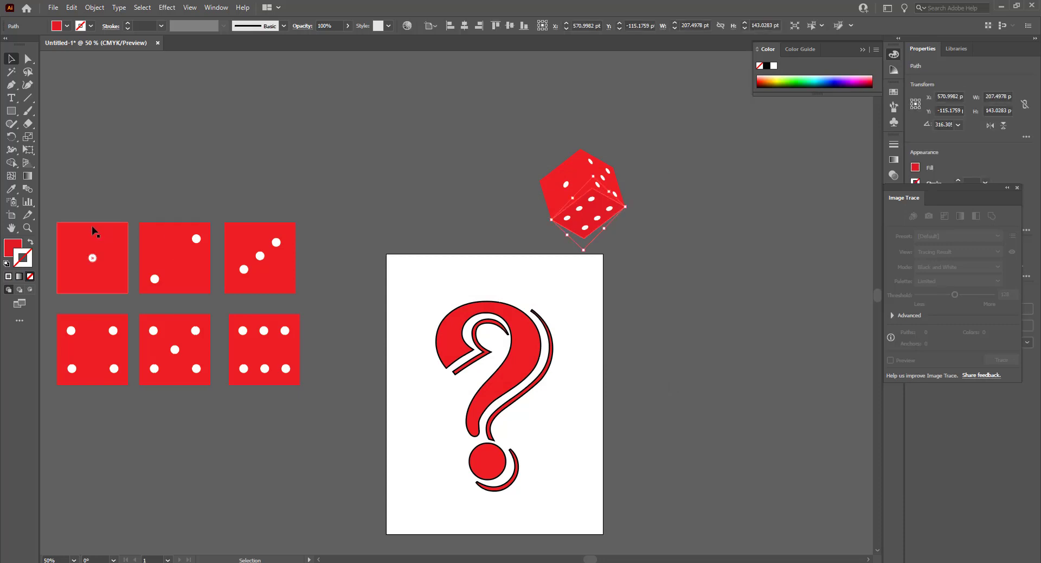
double_click(31, 264)
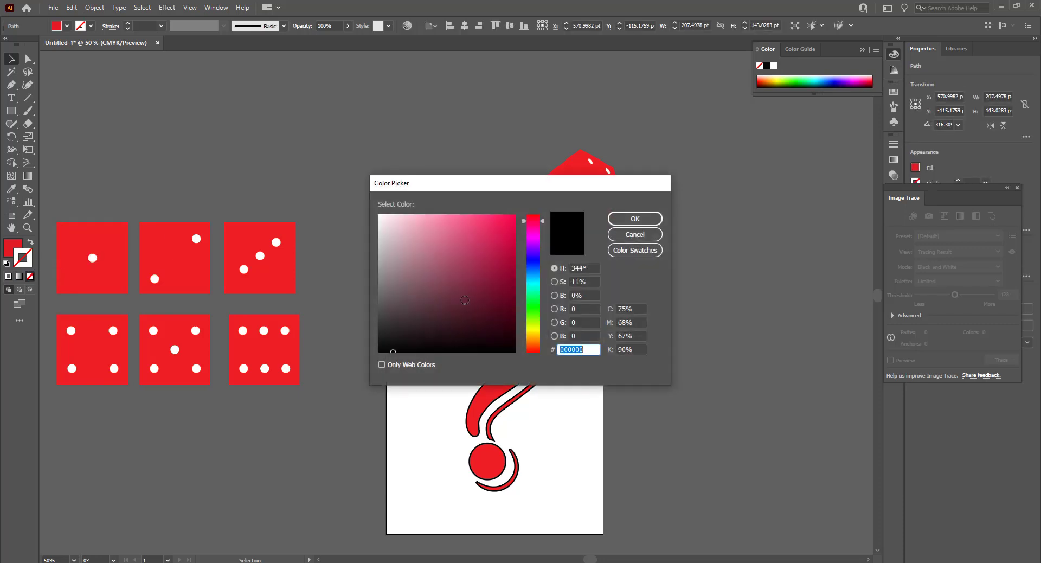
click(512, 346)
click(635, 219)
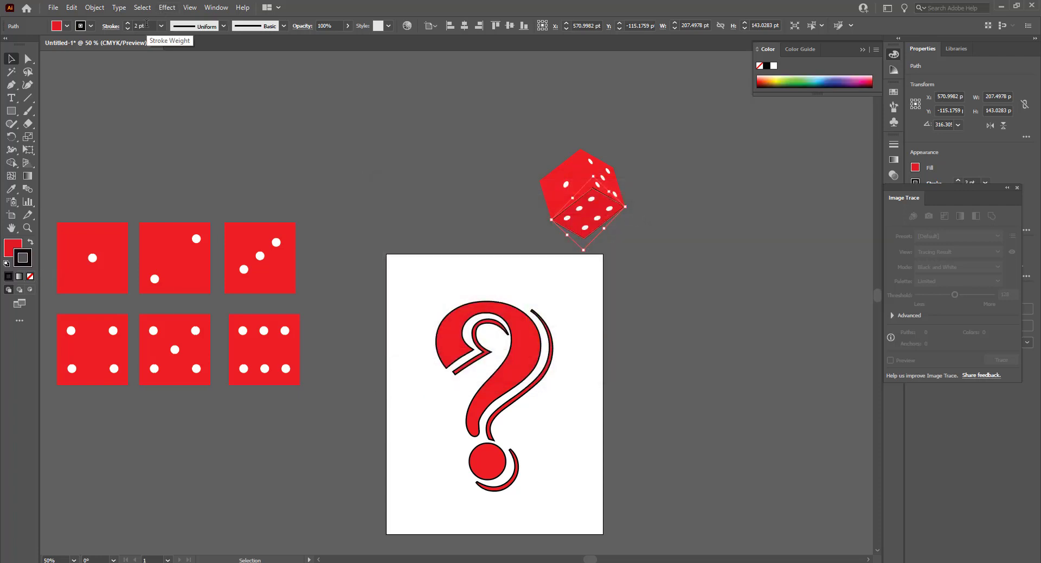
Select and deselect the whole die to check its outlined faces.
click(636, 189)
scroll(636, 190, up, 2)
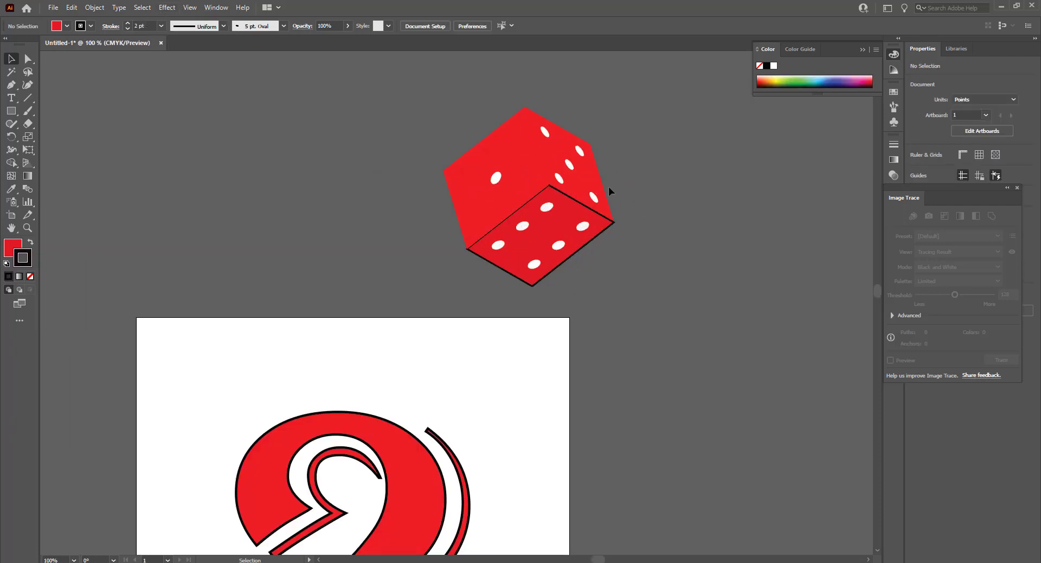
click(524, 173)
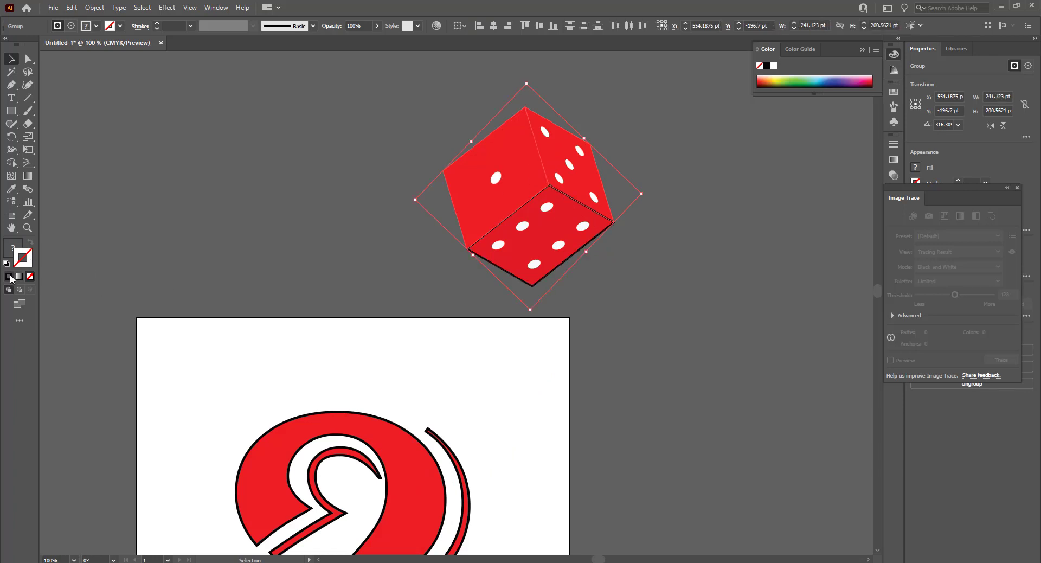
click(362, 184)
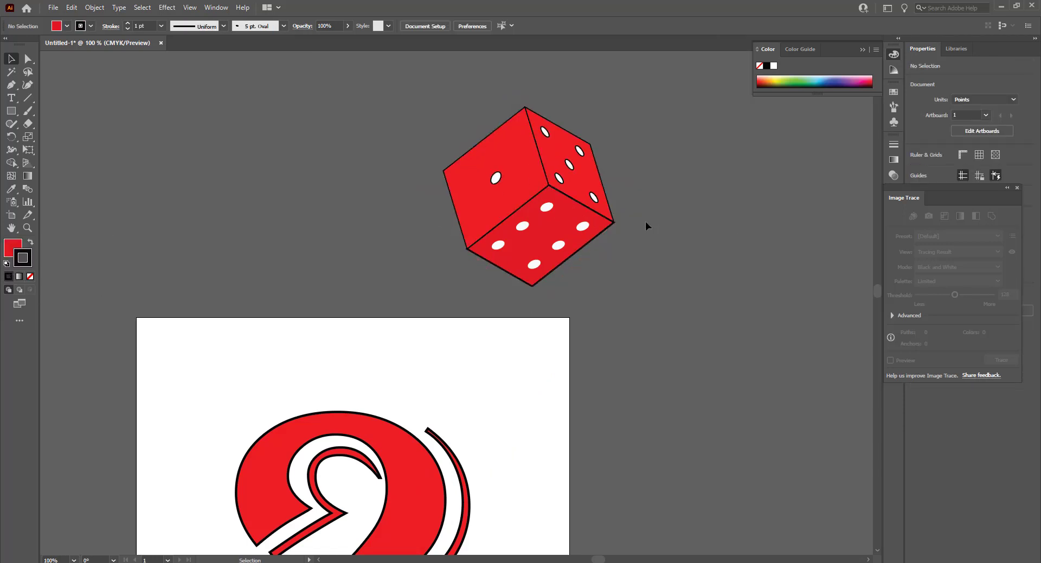
scroll(645, 221, down, 4)
scroll(659, 246, up, 1)
scroll(659, 246, down, 1)
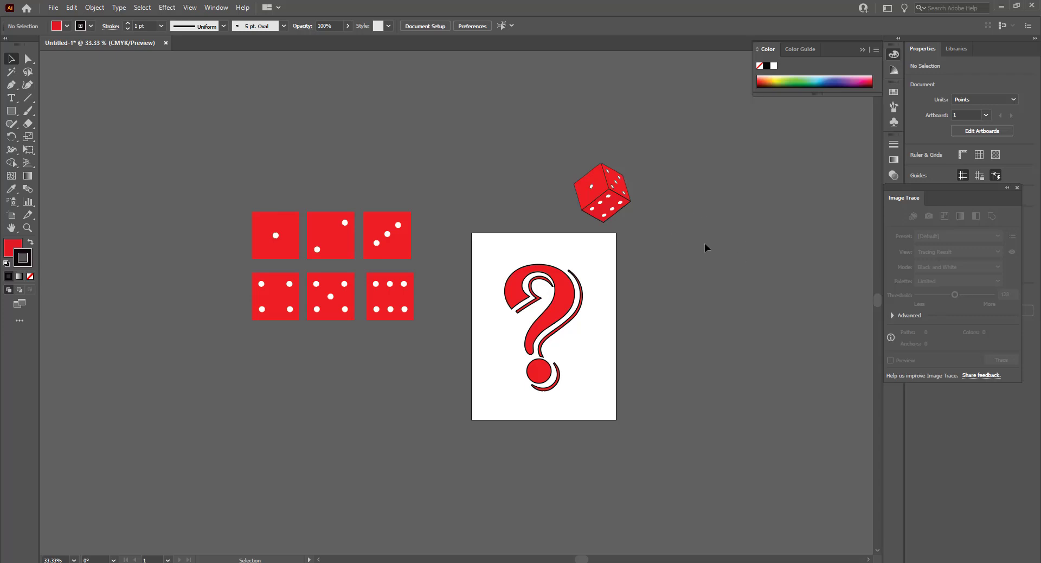
Tilt the die and place it over the question mark's lower right.
click(597, 189)
drag(632, 160, 614, 128)
drag(619, 186, 599, 316)
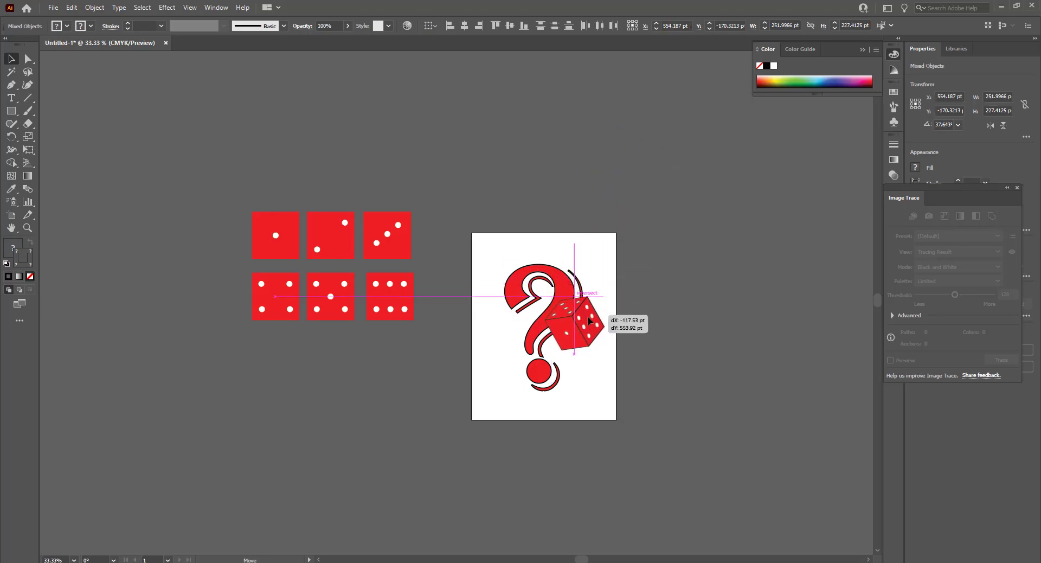
drag(599, 317, 600, 313)
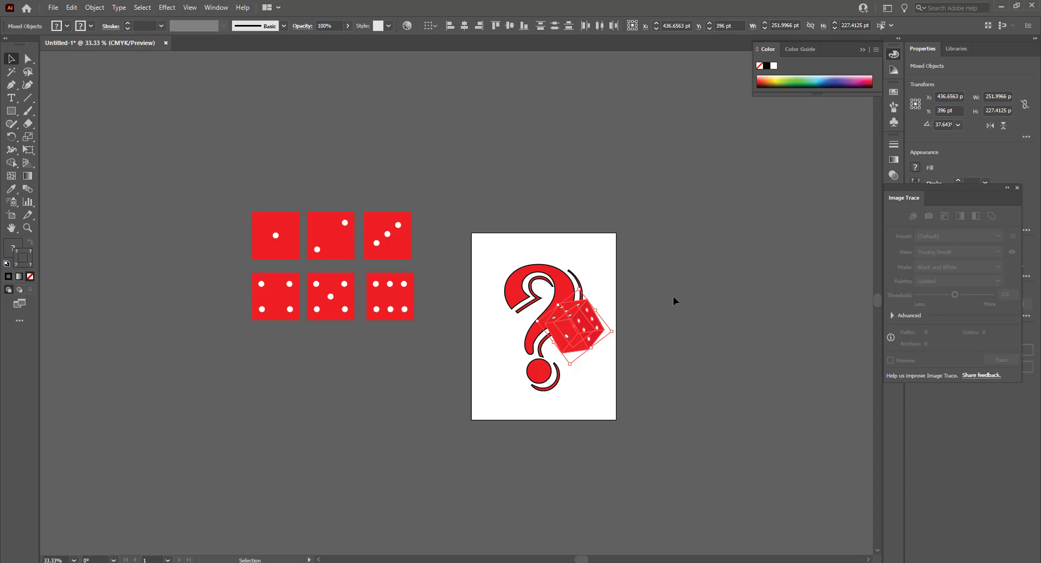
drag(585, 333, 594, 328)
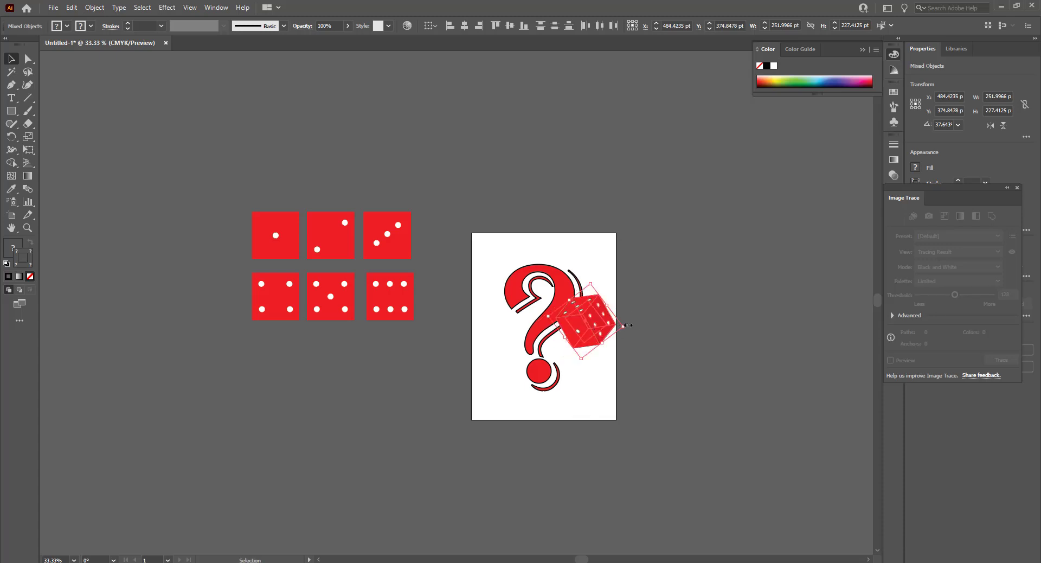
mouse_move(627, 325)
mouse_down()
mouse_move(639, 335)
mouse_move(629, 316)
mouse_up()
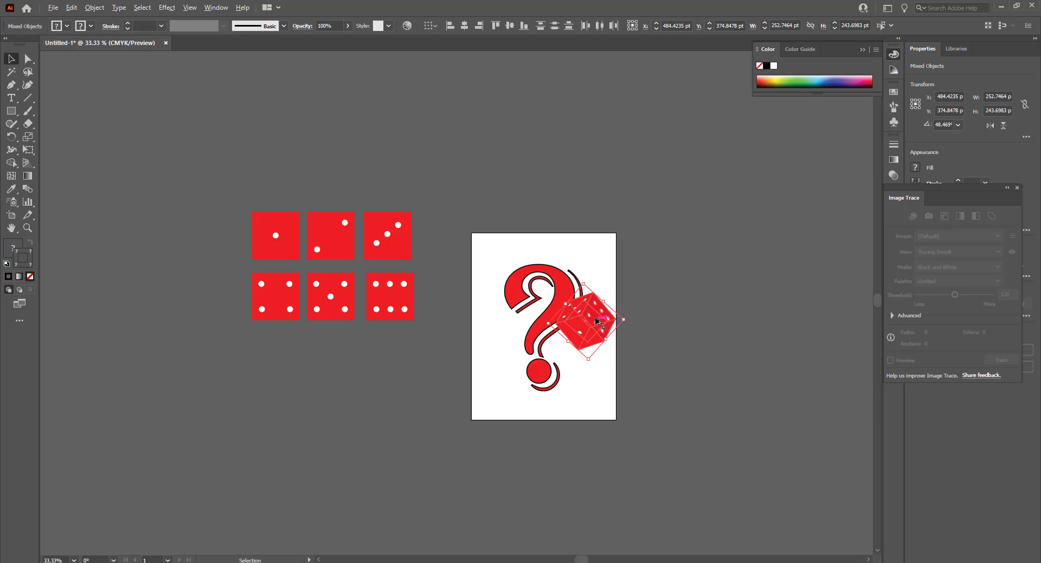
Delete a stray copy of the die and show the Layers panel.
drag(582, 315, 528, 293)
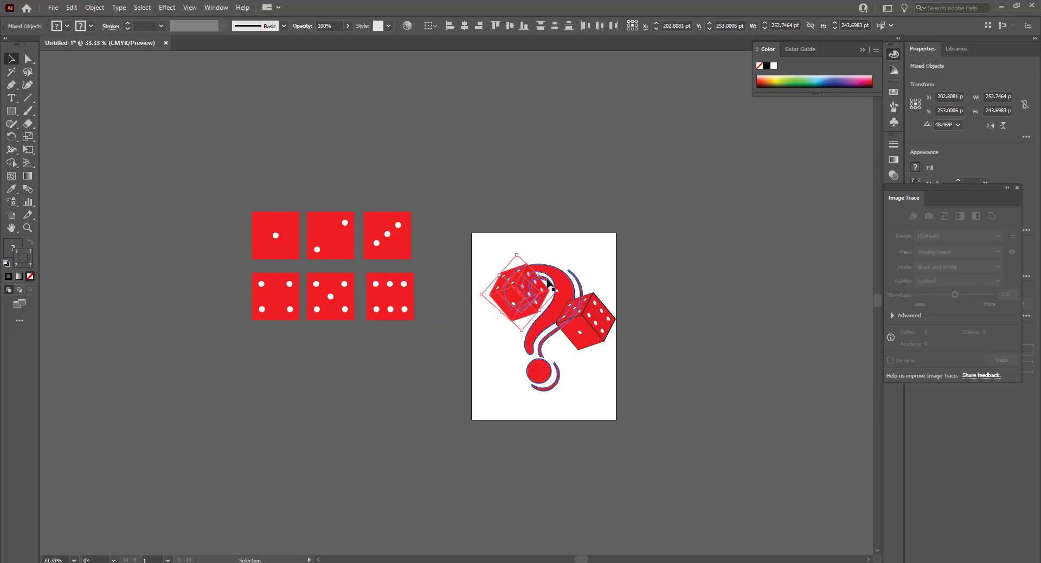
key(Delete)
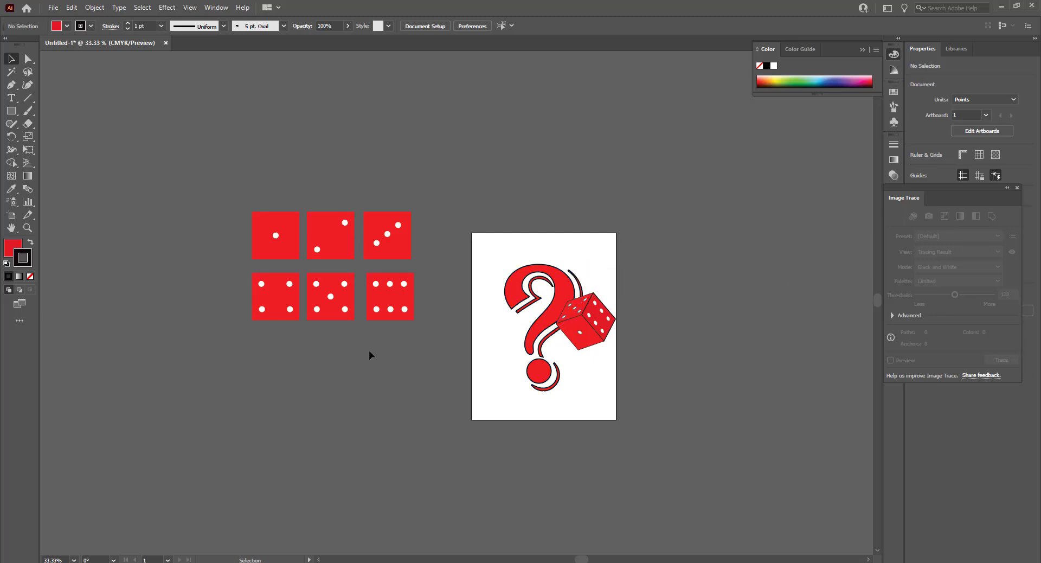
key(F7)
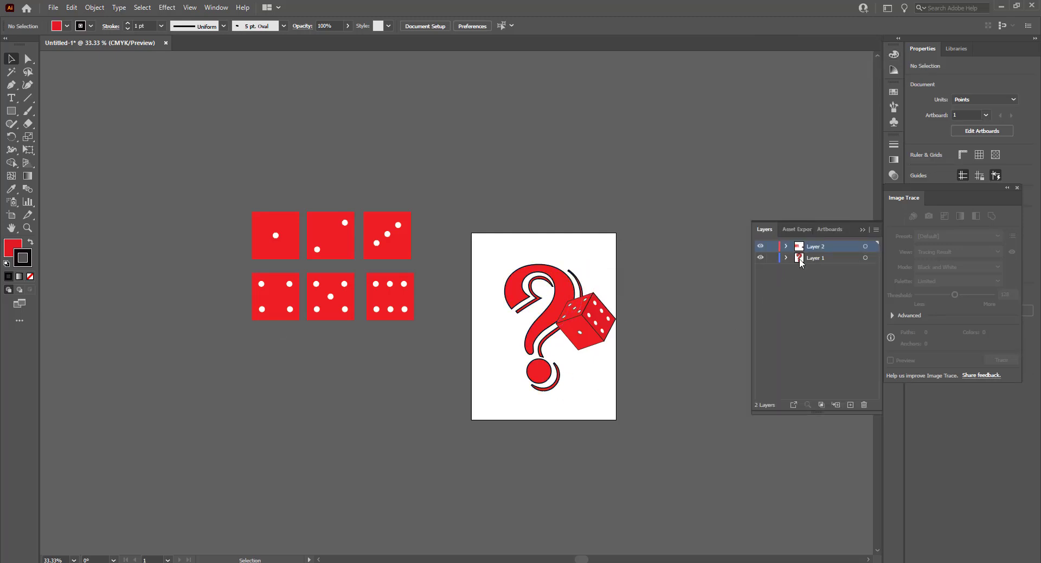
Create a new Layer 3 and move it to the bottom of the stack.
click(799, 259)
click(849, 406)
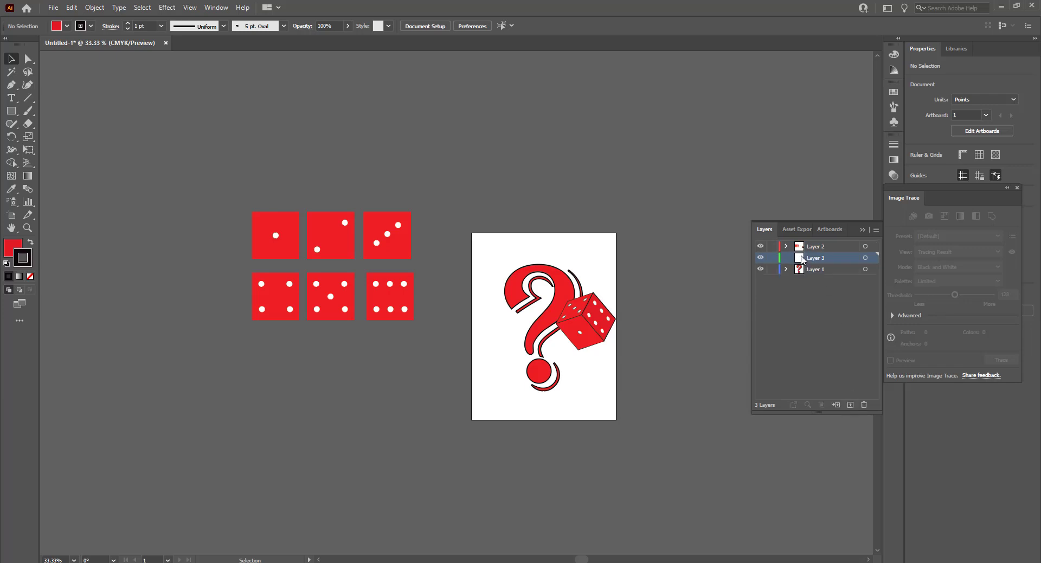
drag(802, 259, 800, 277)
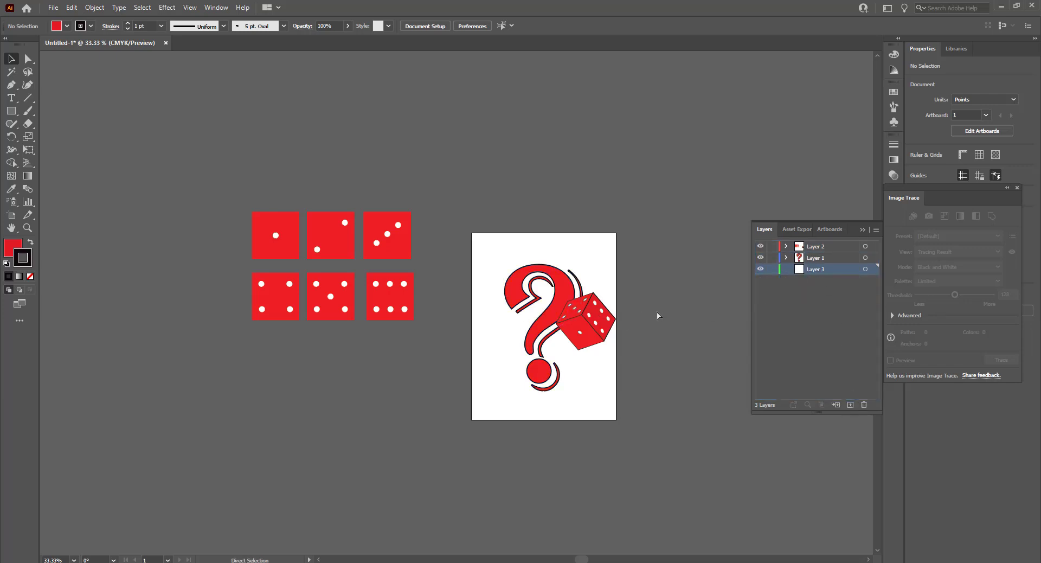
Paste a copy of the die into Layer 3, rotate it, and place it above the artboard.
key(ctrl+v)
drag(467, 310, 516, 307)
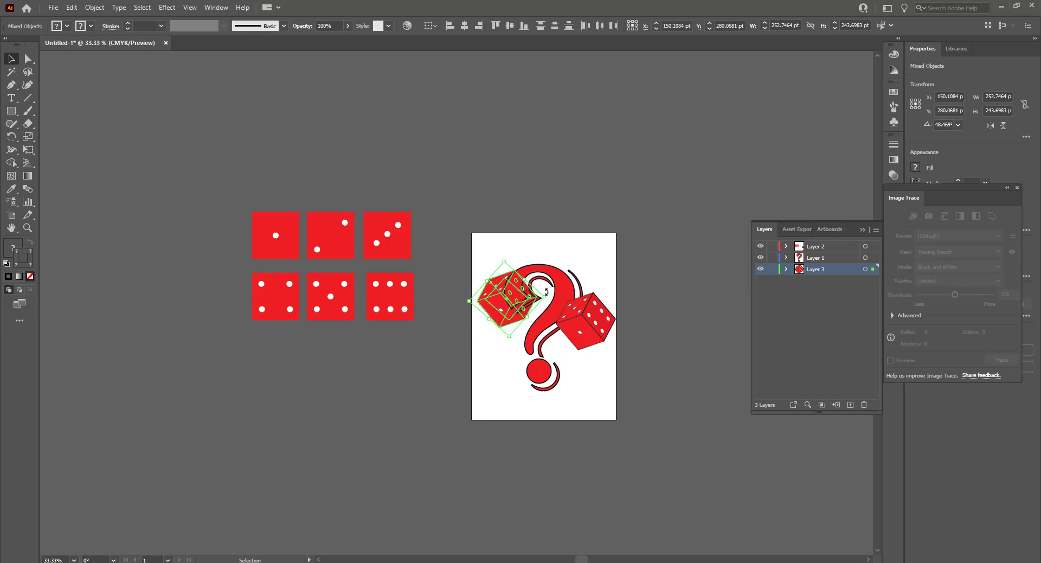
drag(547, 293, 540, 276)
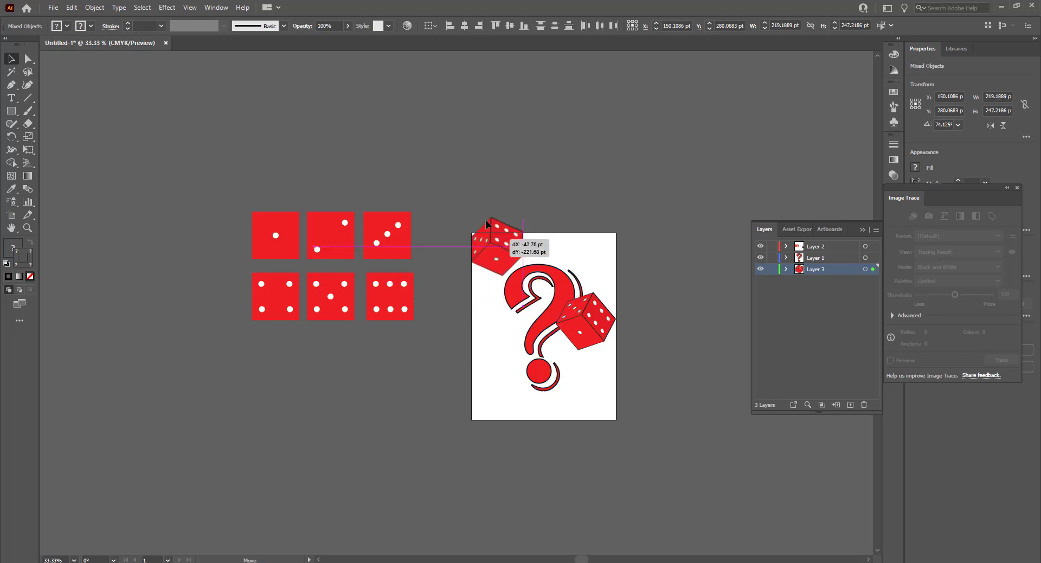
drag(483, 296, 482, 181)
key(ctrl+shift+a)
Check the die's fill colour and select the six white pips on its top face.
click(497, 179)
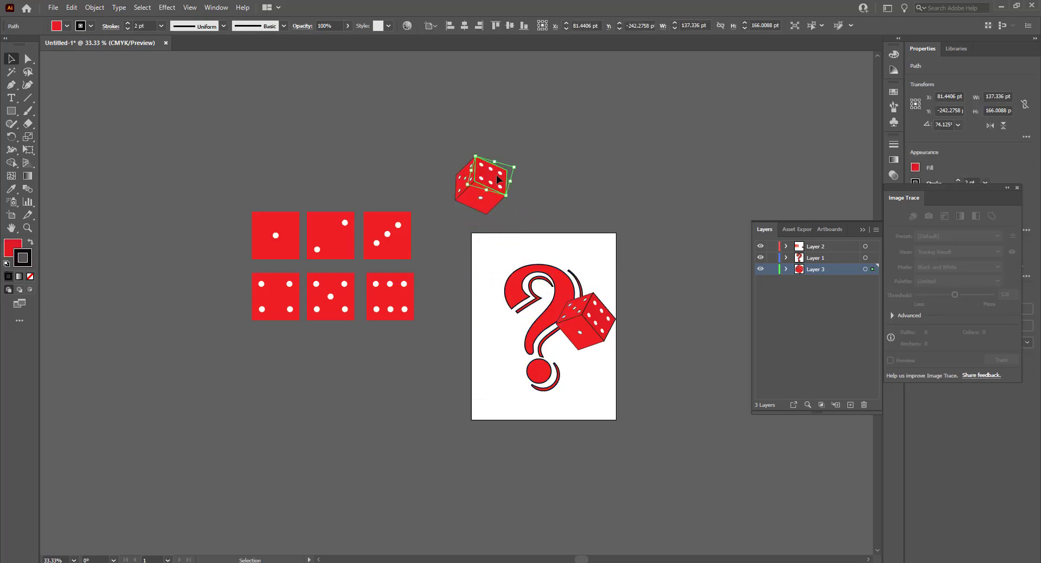
scroll(497, 177, up, 1)
scroll(497, 177, up, 2)
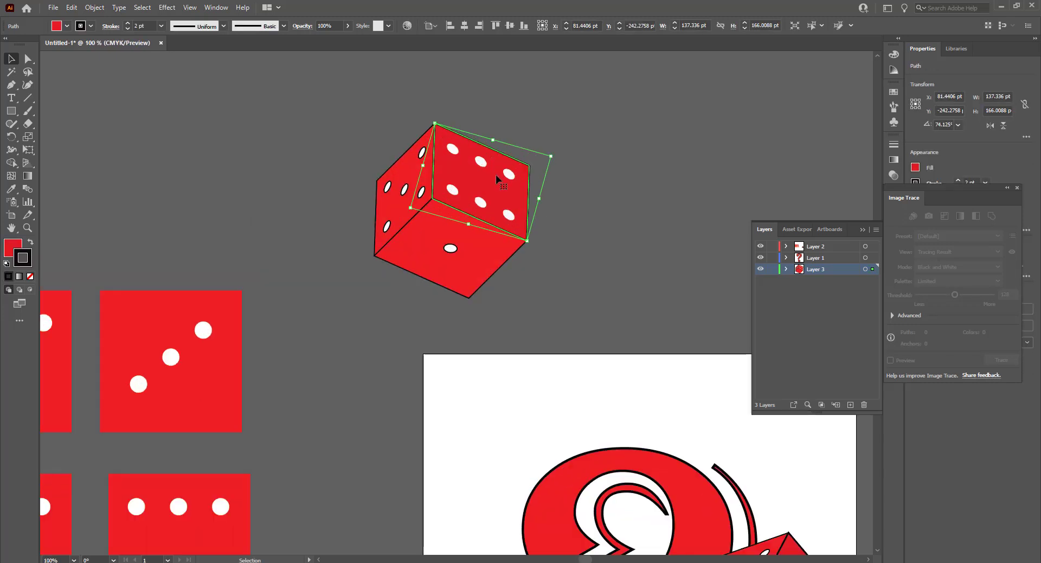
double_click(12, 247)
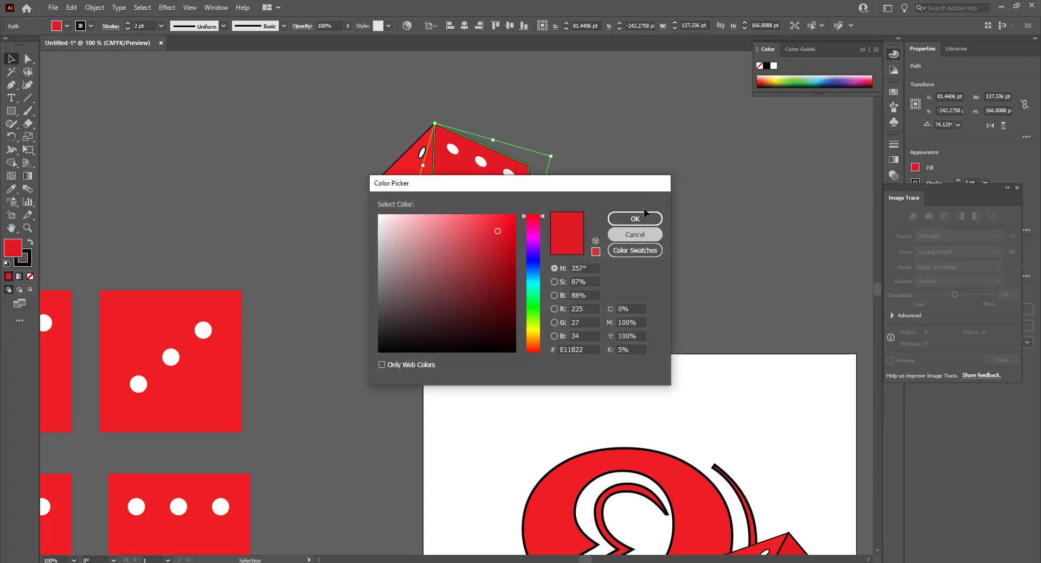
click(643, 234)
click(508, 173)
shift+click(481, 161)
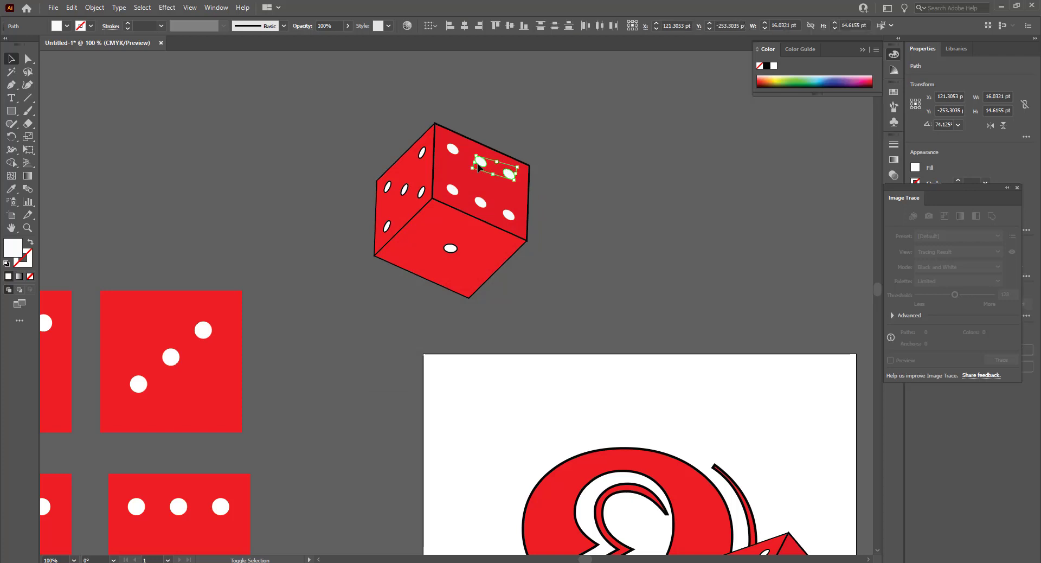
shift+click(453, 149)
shift+click(481, 202)
shift+click(509, 215)
shift+click(452, 190)
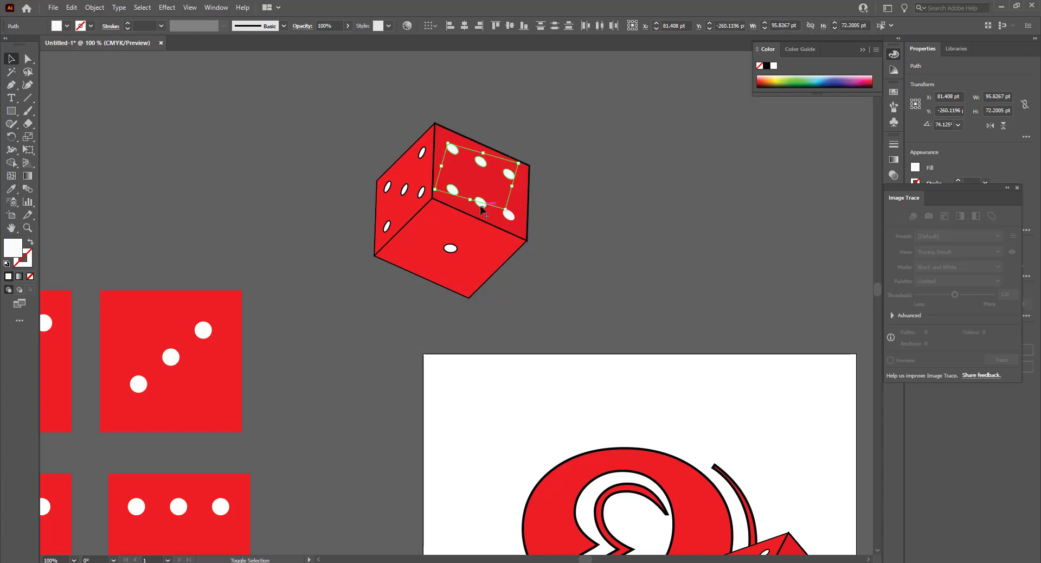
Select the die's bottom and side faces and ungroup the die artwork.
shift+click(445, 261)
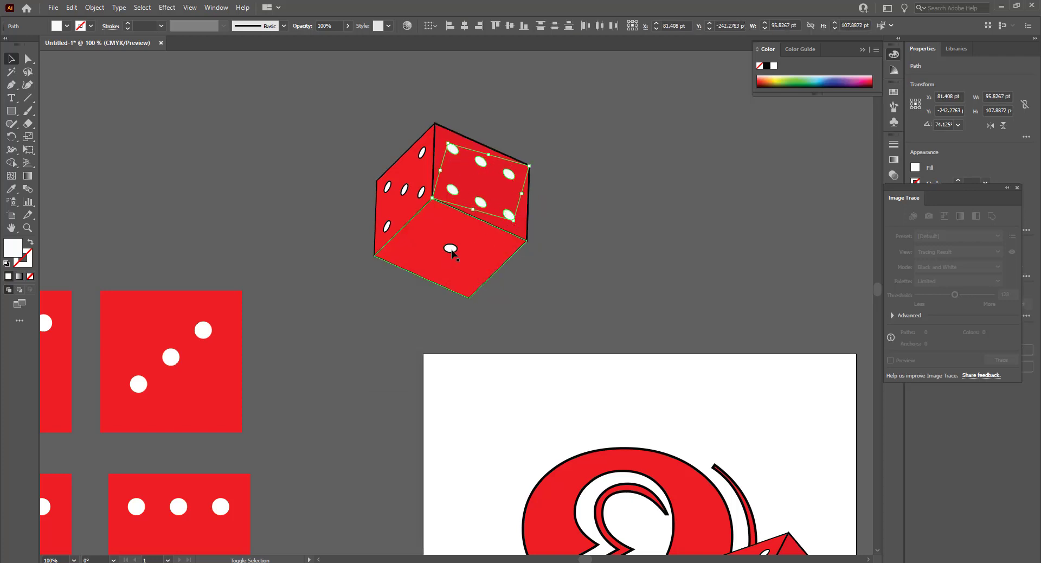
shift+click(429, 244)
right_click(480, 228)
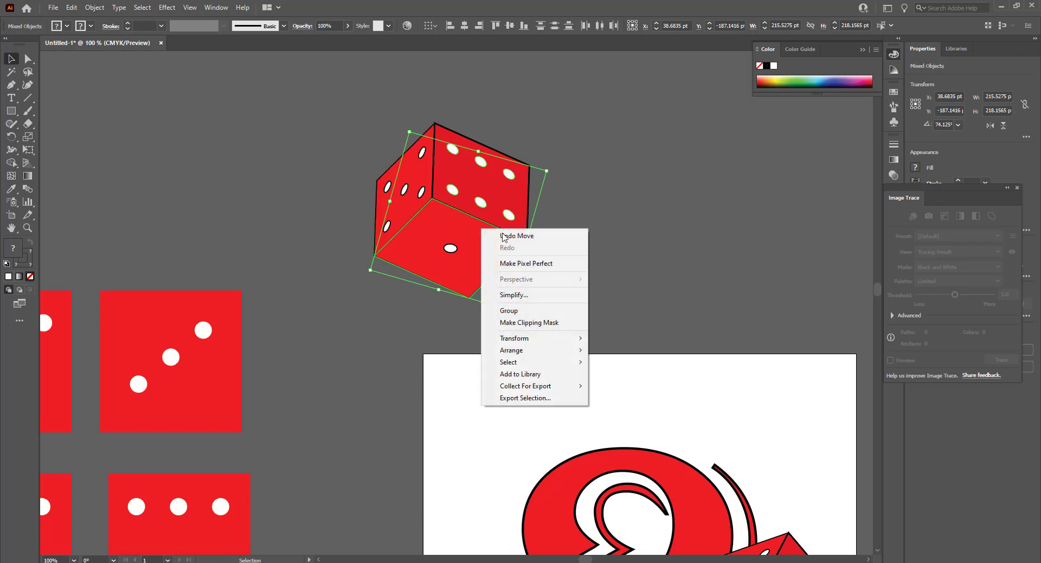
click(479, 256)
right_click(453, 251)
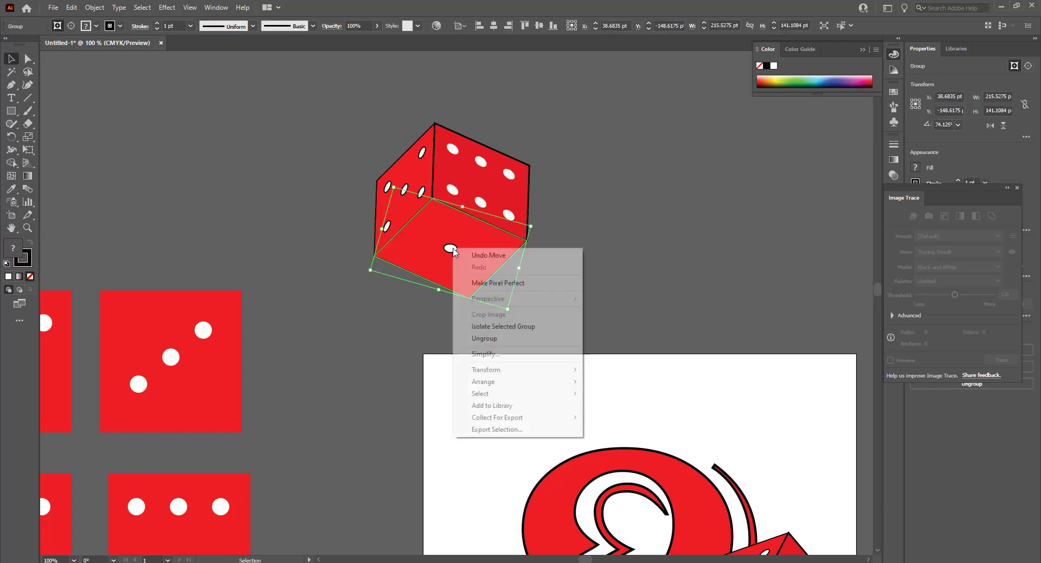
click(520, 339)
click(585, 287)
Ungroup the left face and release its clipping mask.
click(406, 193)
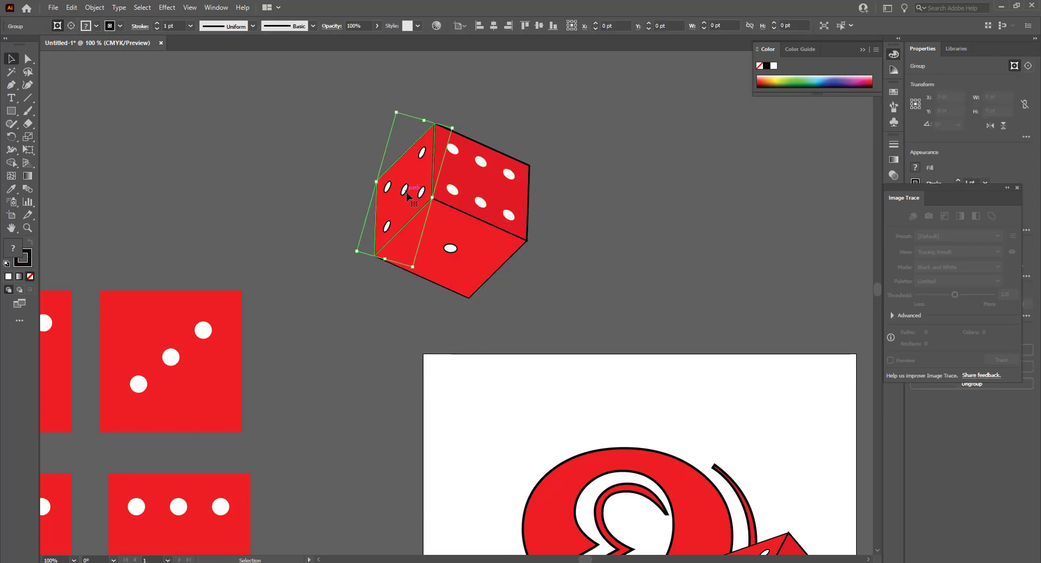
right_click(407, 194)
click(448, 290)
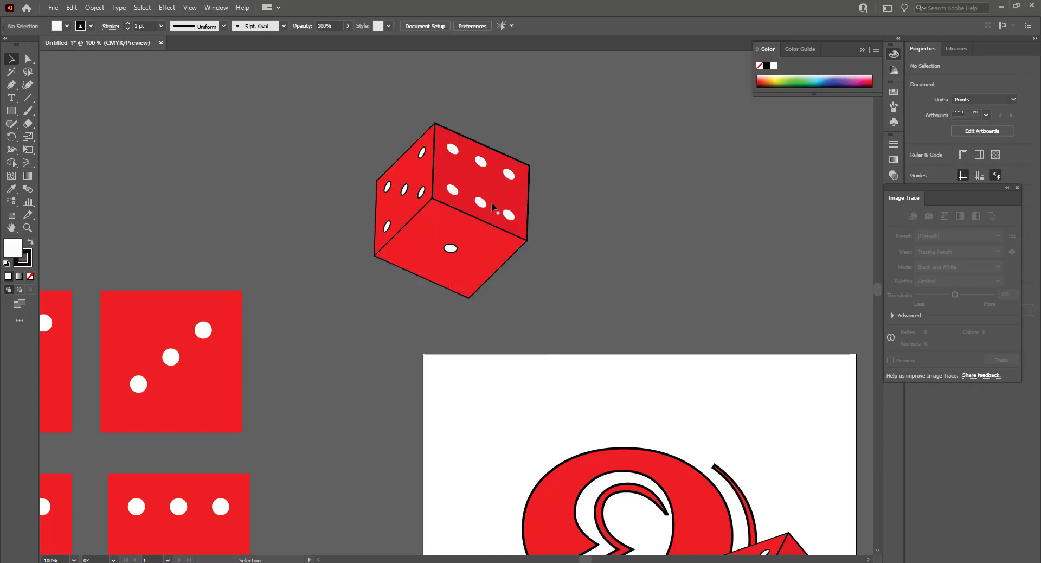
click(419, 191)
right_click(423, 191)
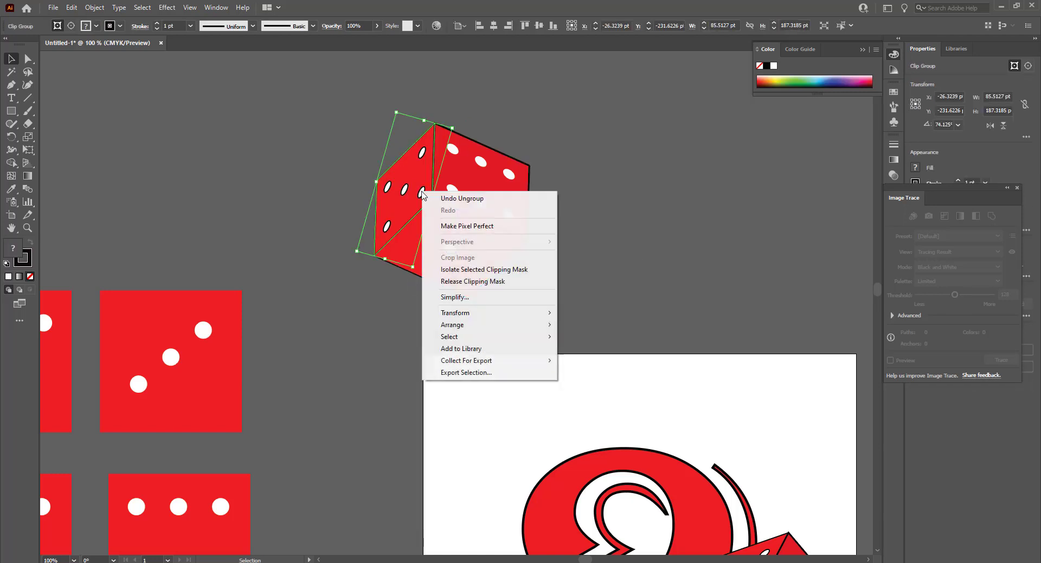
click(458, 281)
click(670, 232)
scroll(412, 185, up, 3)
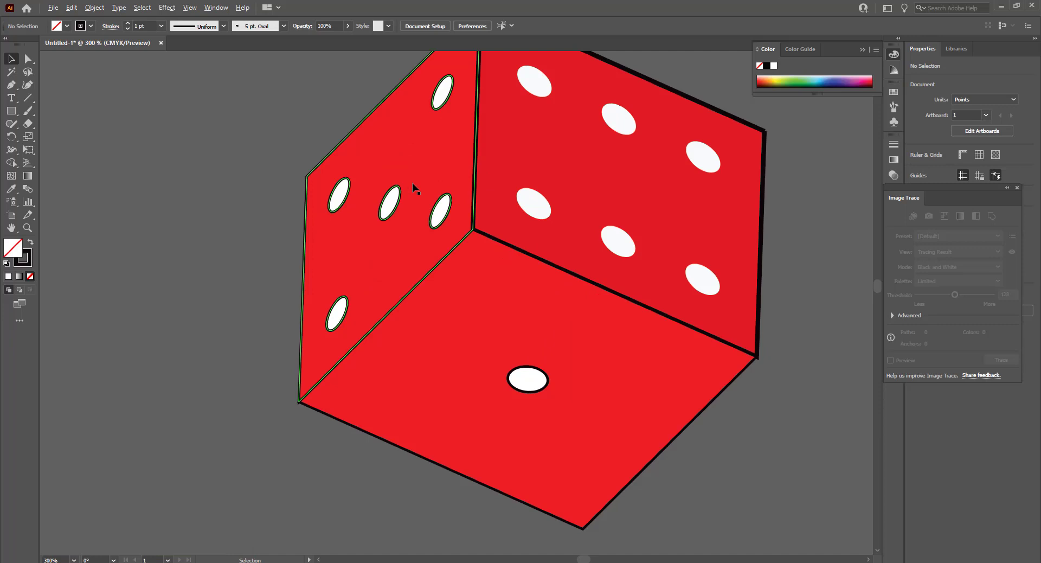
click(450, 205)
right_click(448, 202)
click(512, 290)
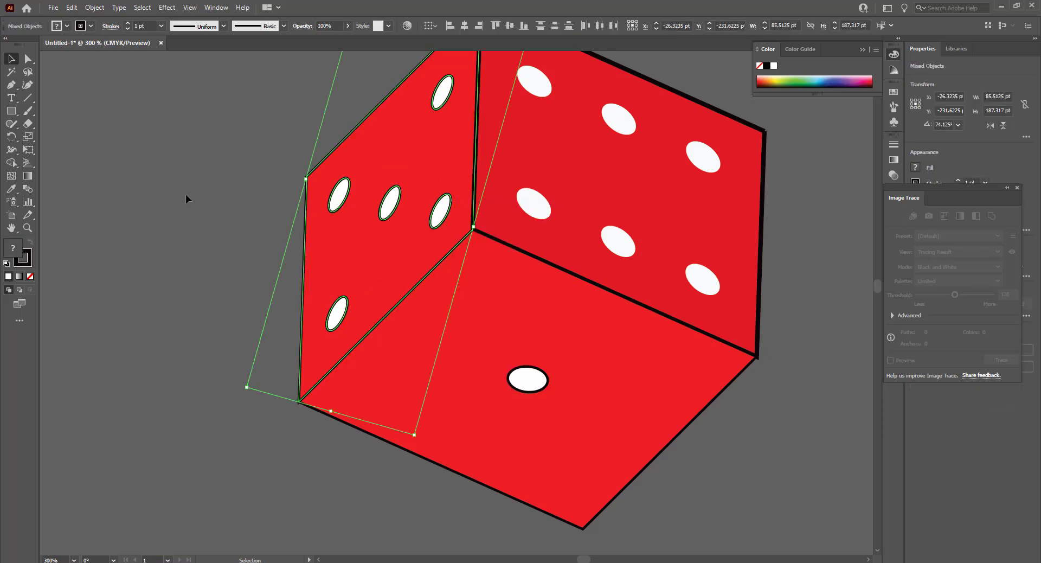
click(186, 197)
Turn the five pips on the left face black.
click(437, 221)
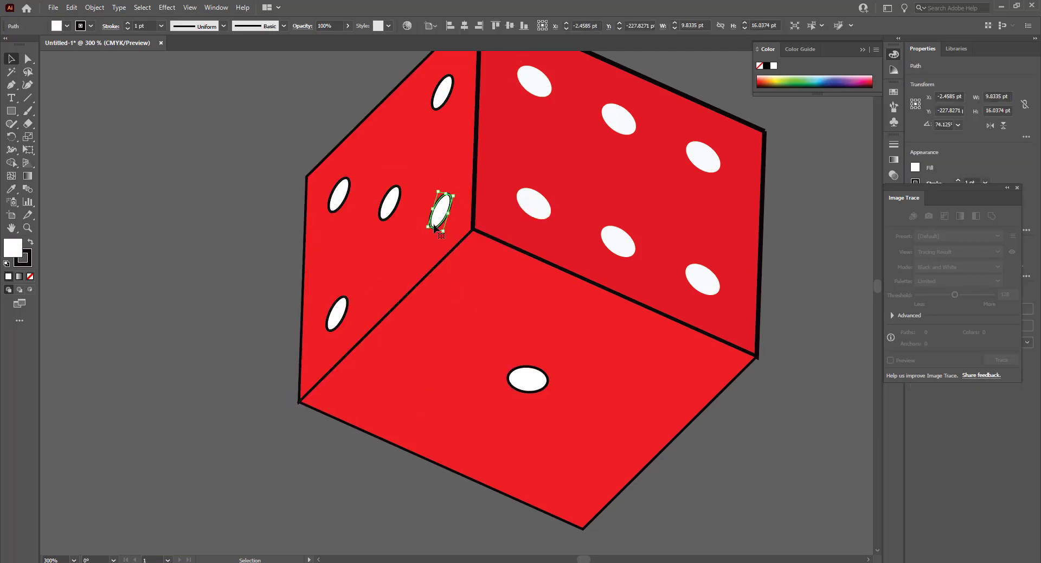
shift+click(393, 214)
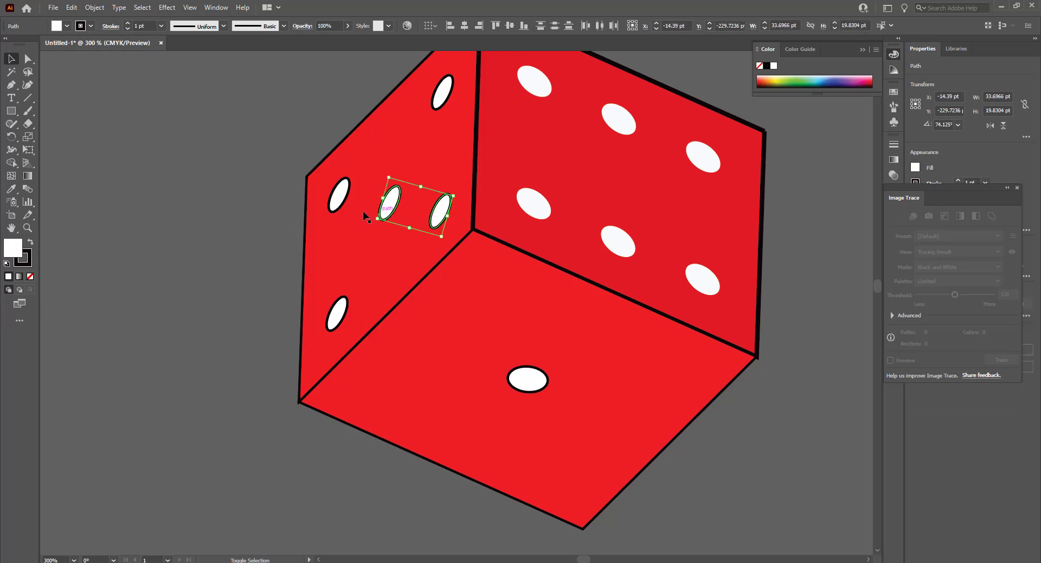
shift+click(344, 205)
shift+click(346, 301)
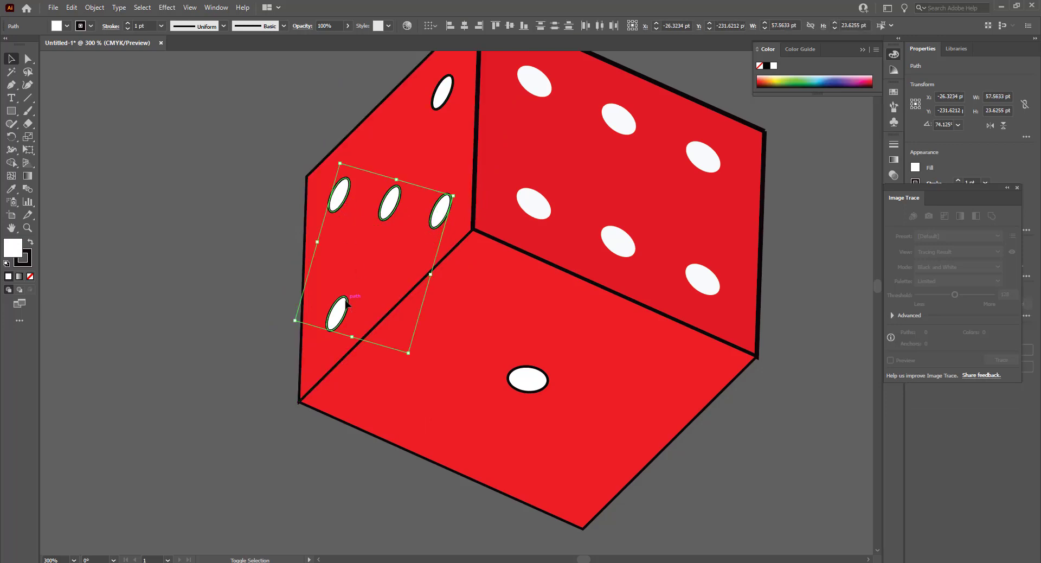
shift+click(450, 94)
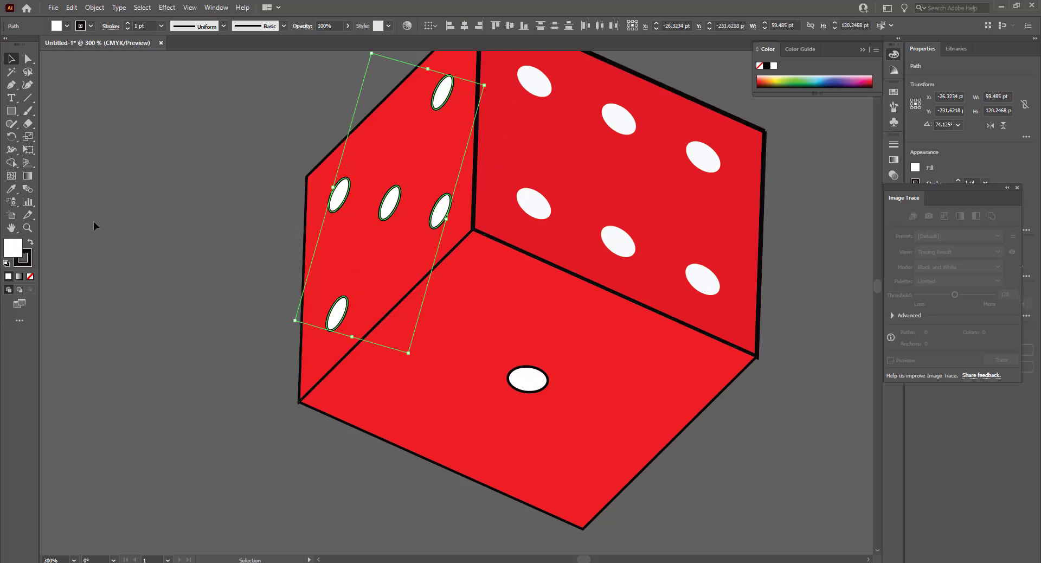
click(31, 243)
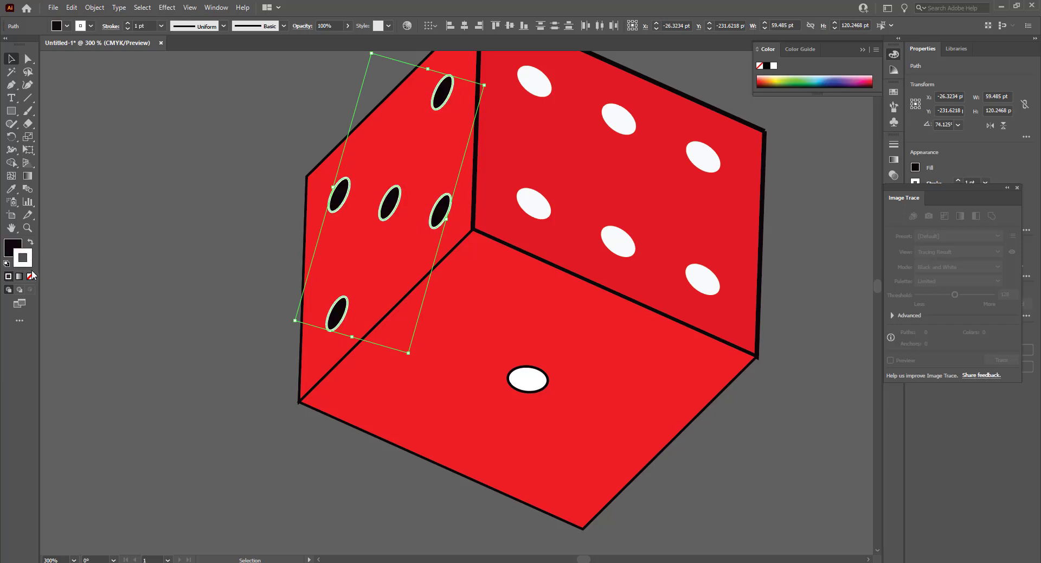
click(244, 272)
Release the bottom face's clipping mask and ungroup it.
click(525, 370)
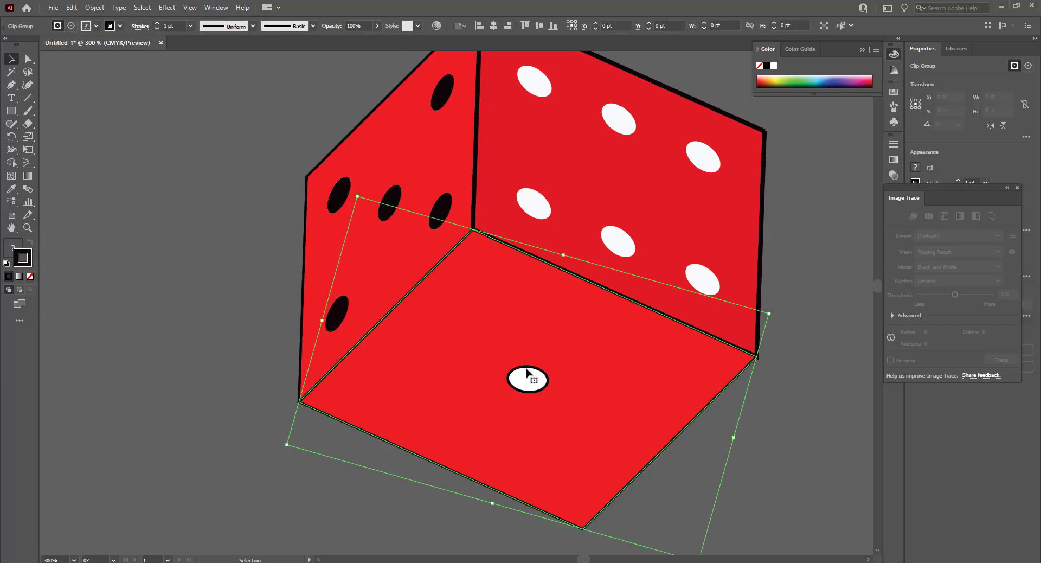
right_click(526, 371)
click(574, 454)
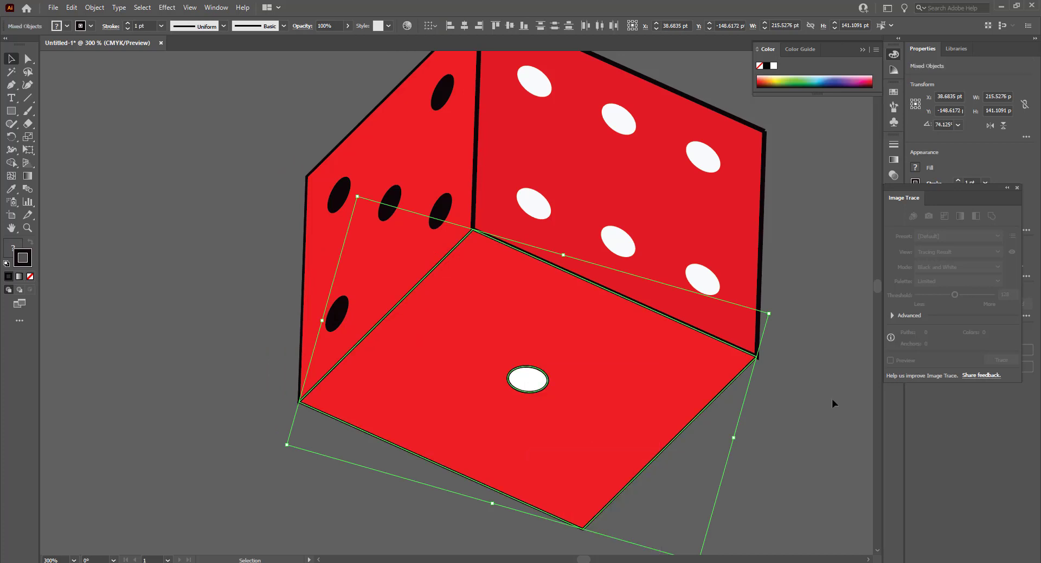
click(834, 403)
click(545, 382)
right_click(545, 381)
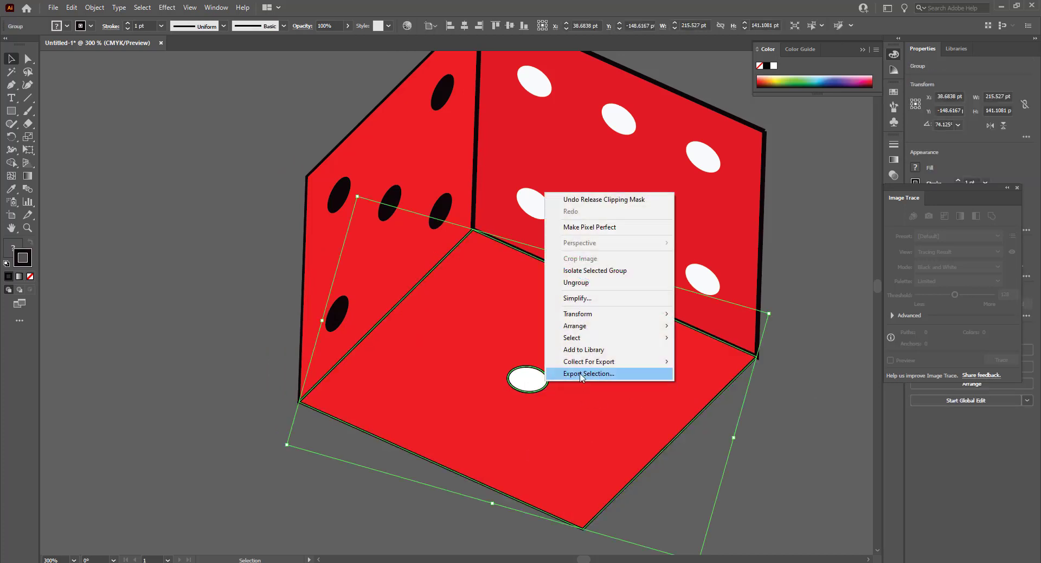
click(590, 281)
click(771, 357)
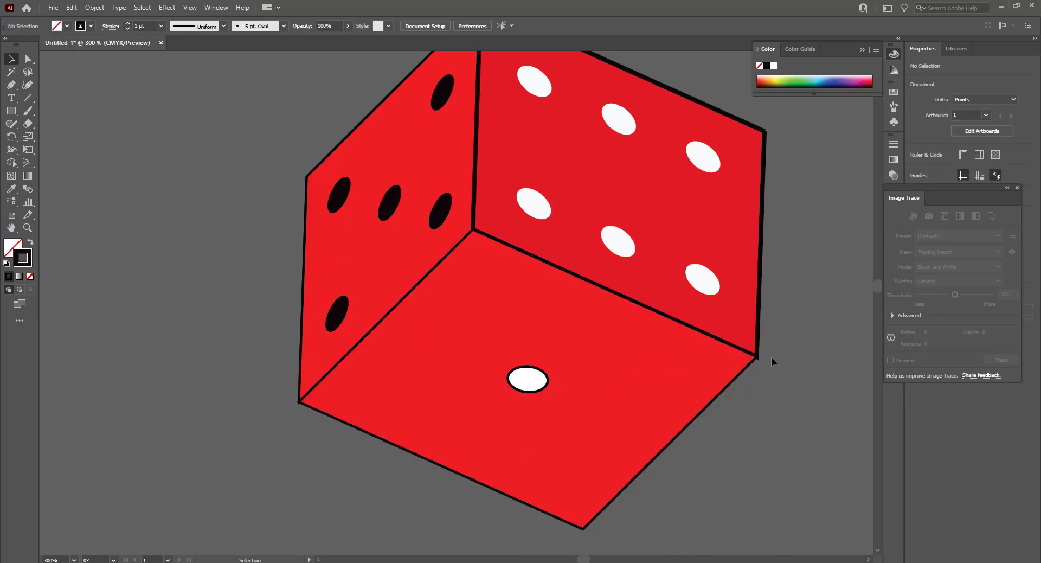
Fill the bottom-face and right-face pips black with no stroke.
click(545, 384)
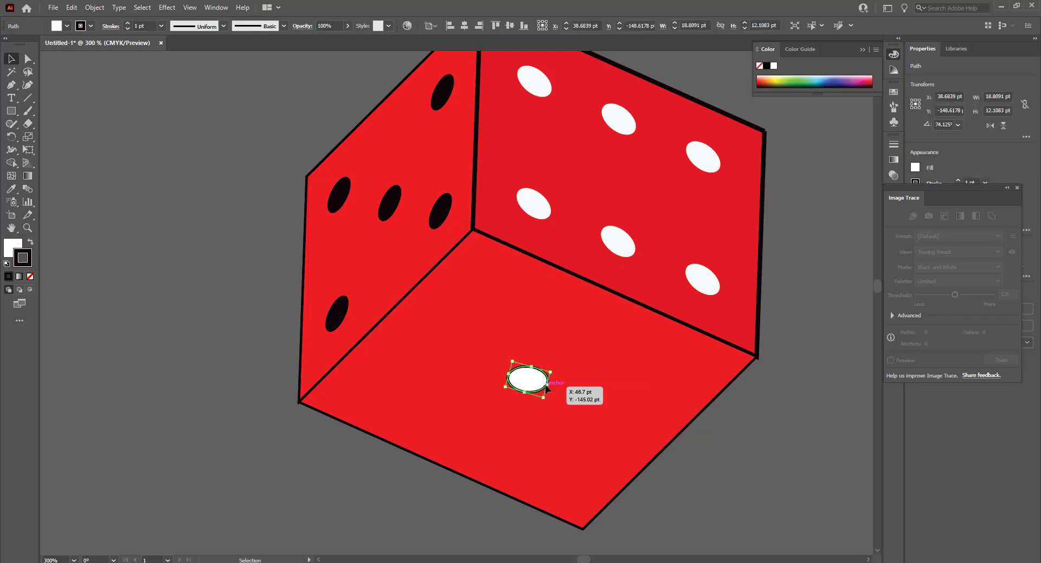
shift+click(707, 289)
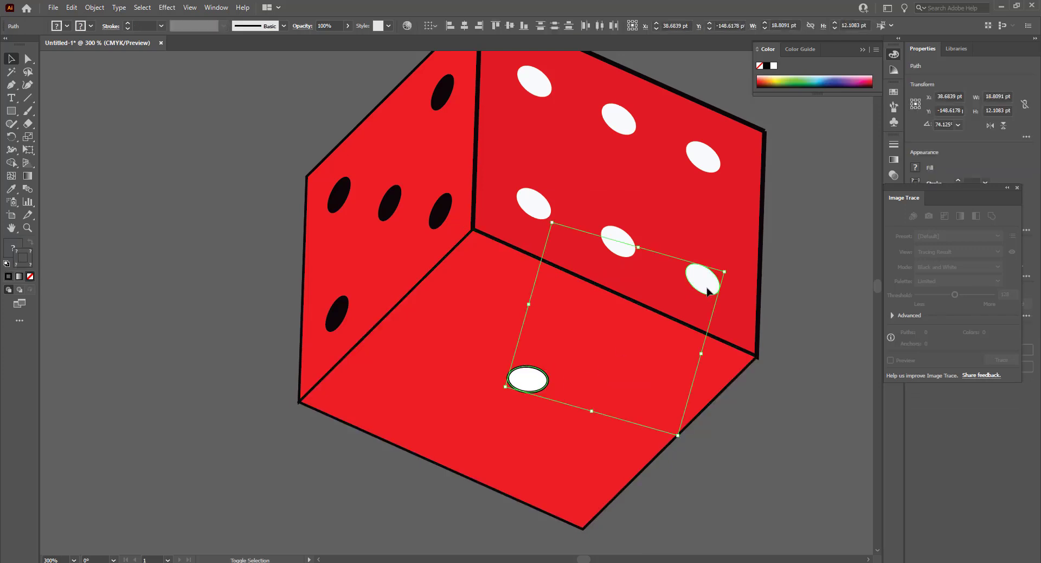
shift+click(703, 172)
shift+click(633, 126)
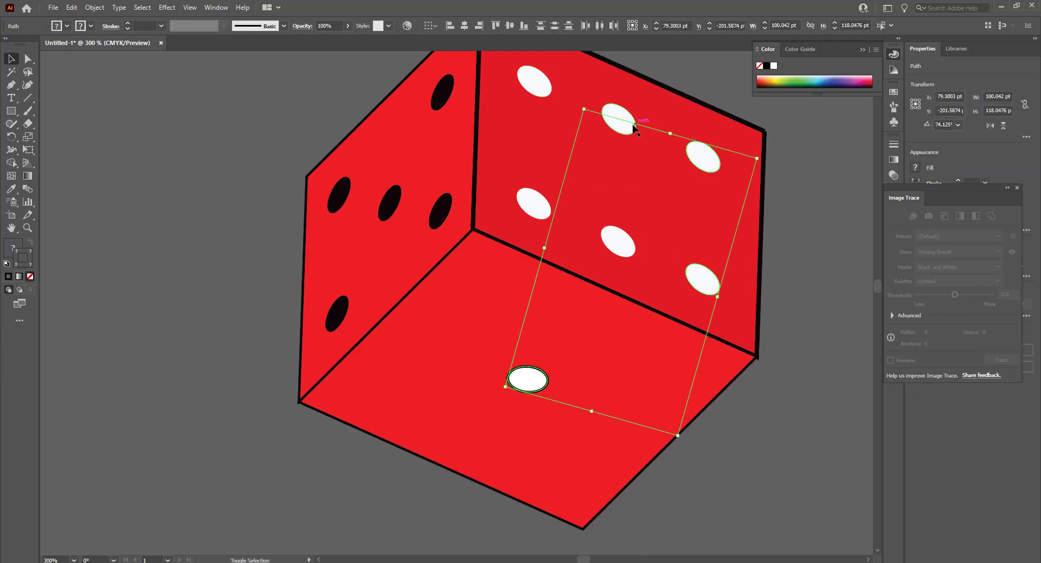
shift+click(548, 93)
shift+click(543, 215)
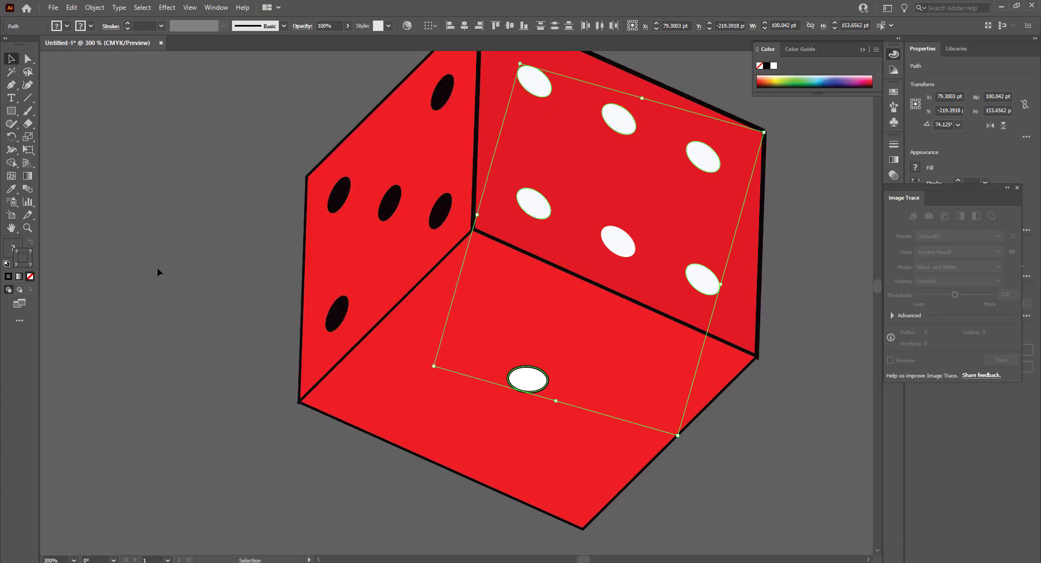
click(8, 276)
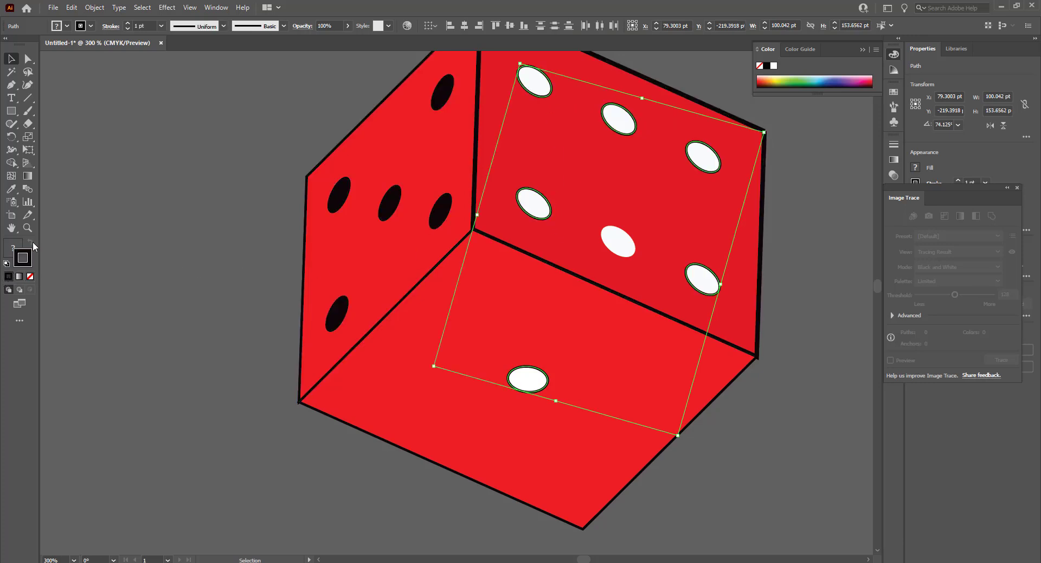
double_click(16, 249)
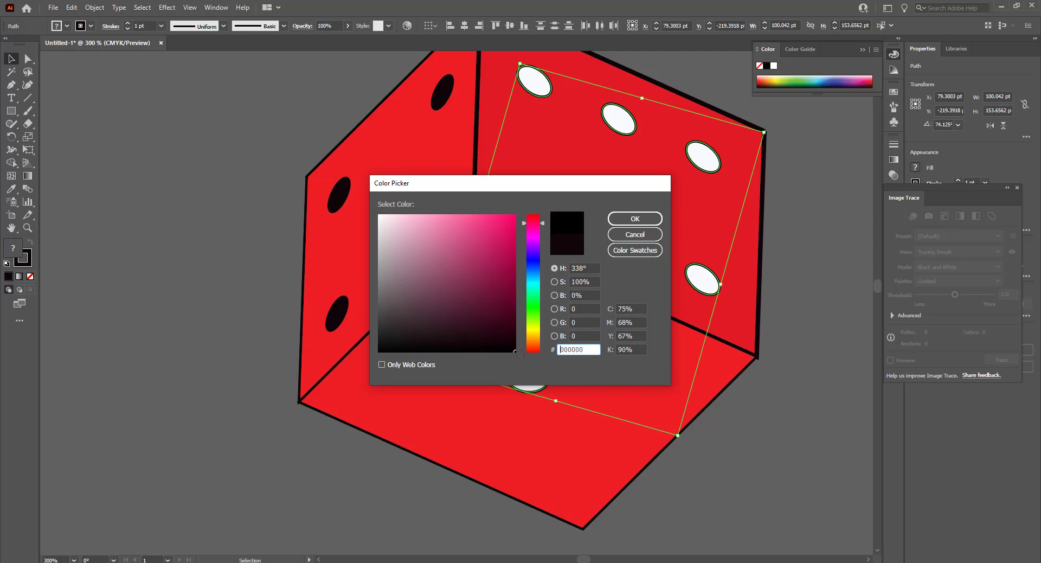
click(624, 218)
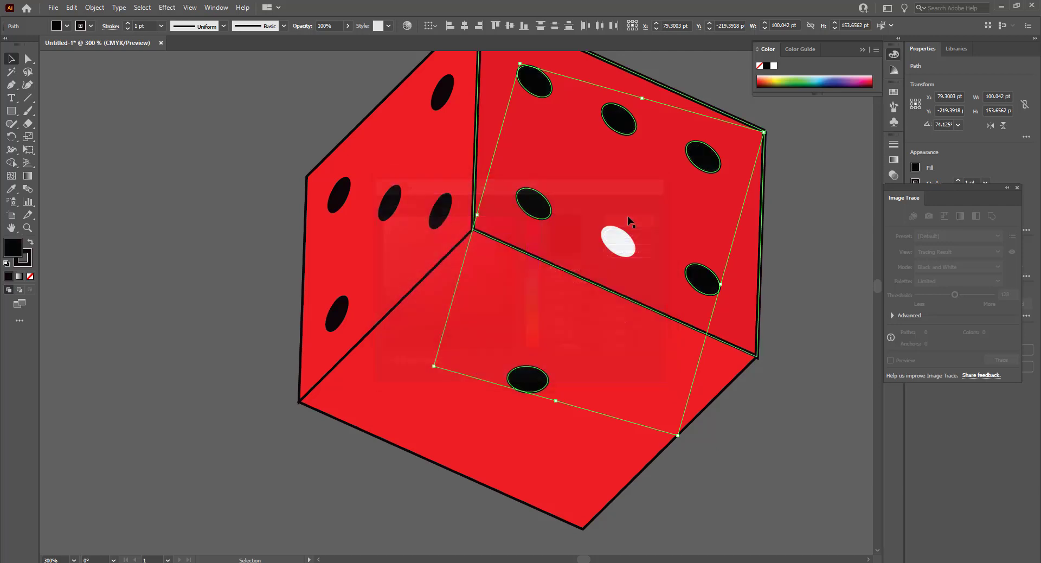
click(28, 264)
click(132, 218)
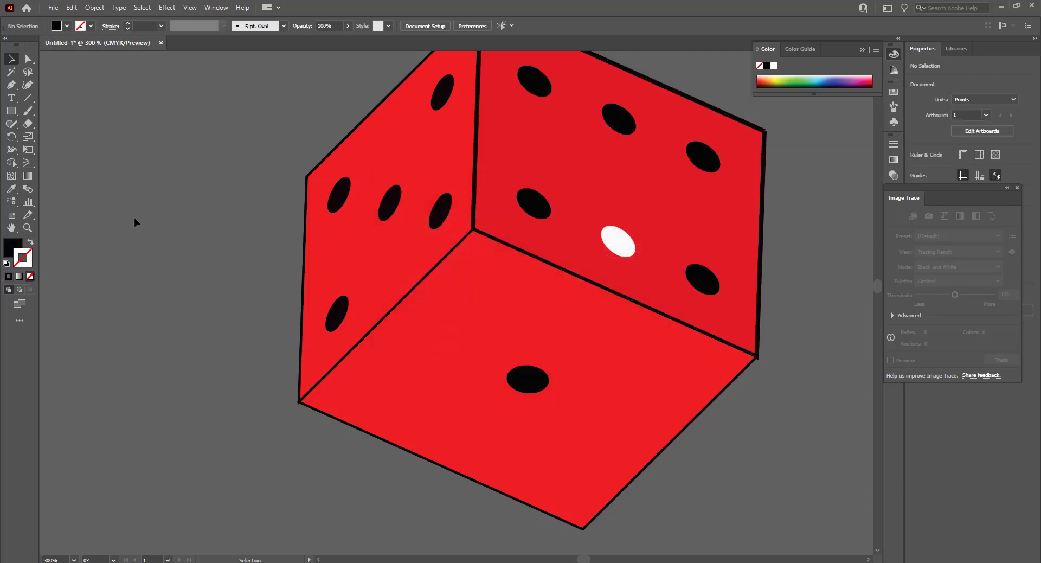
Make the remaining white centre pip black with no outline.
click(609, 251)
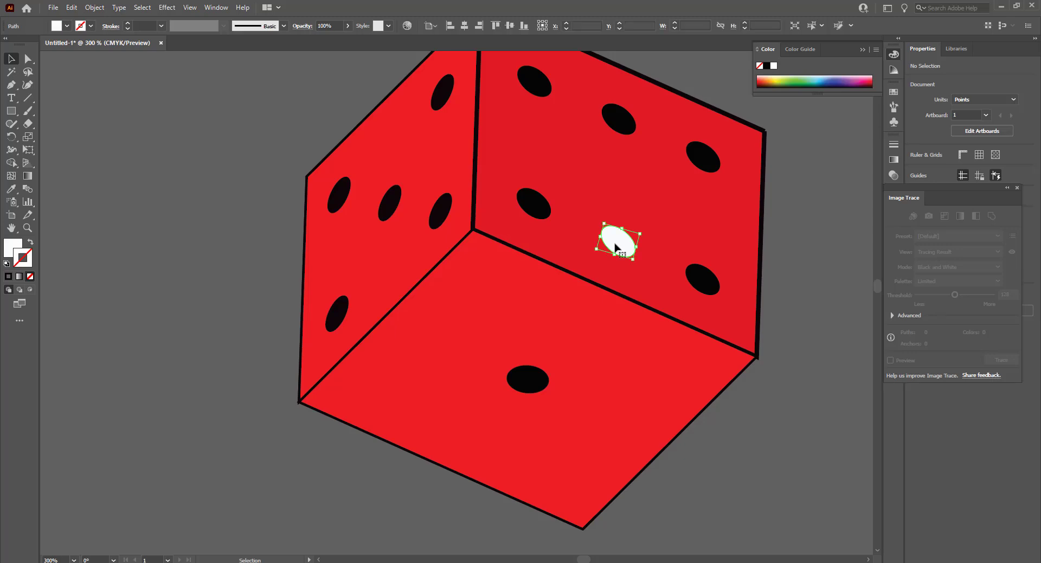
click(8, 276)
click(31, 244)
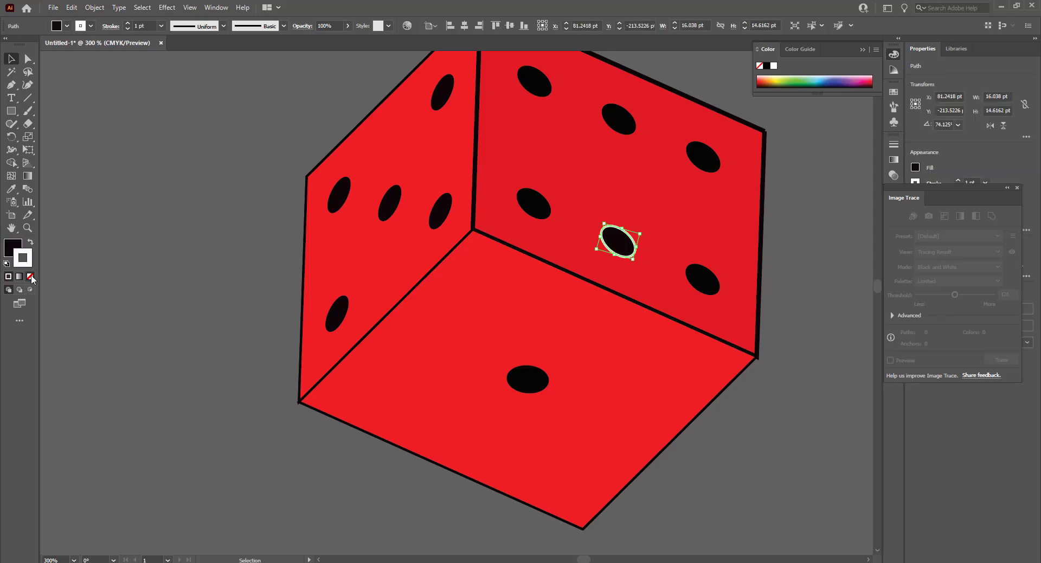
click(30, 277)
click(210, 216)
scroll(560, 313, up, 1)
scroll(561, 313, down, 3)
Widen the second die's bottom face slightly so it lines up with the sides.
scroll(646, 314, up, 1)
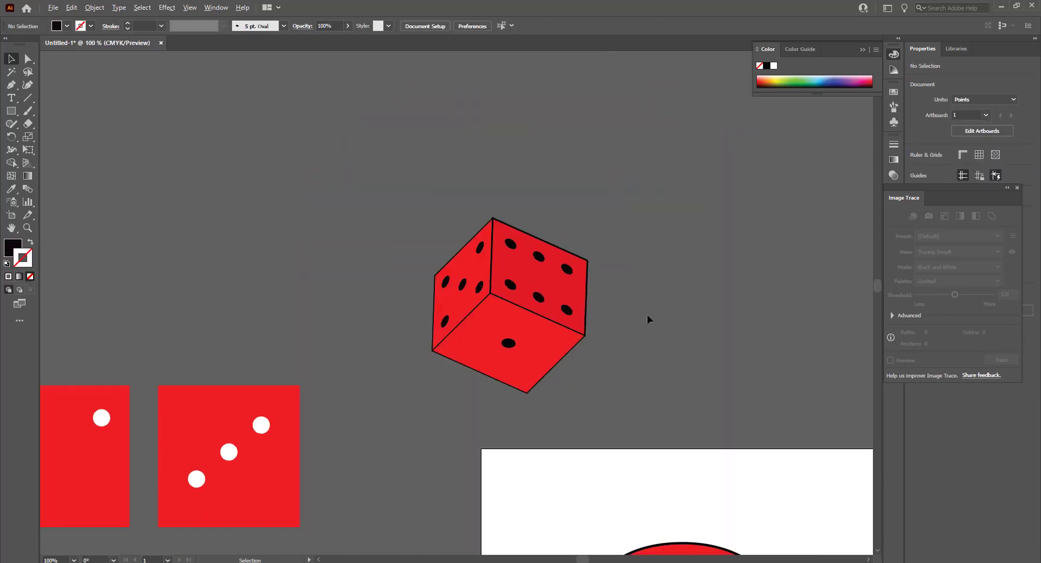
scroll(644, 320, down, 1)
scroll(639, 326, up, 2)
scroll(631, 333, up, 2)
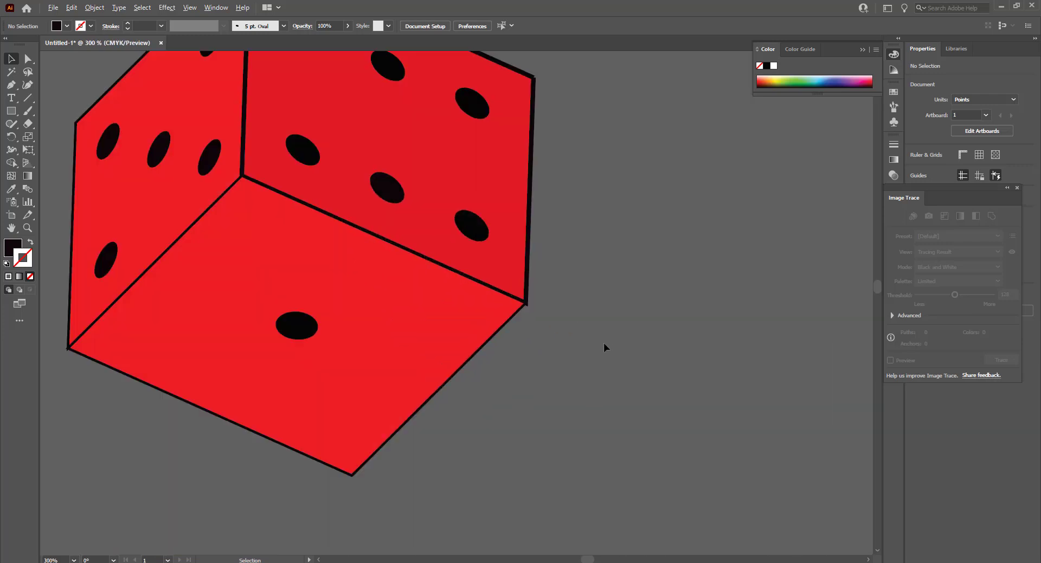
scroll(604, 342, up, 1)
click(444, 328)
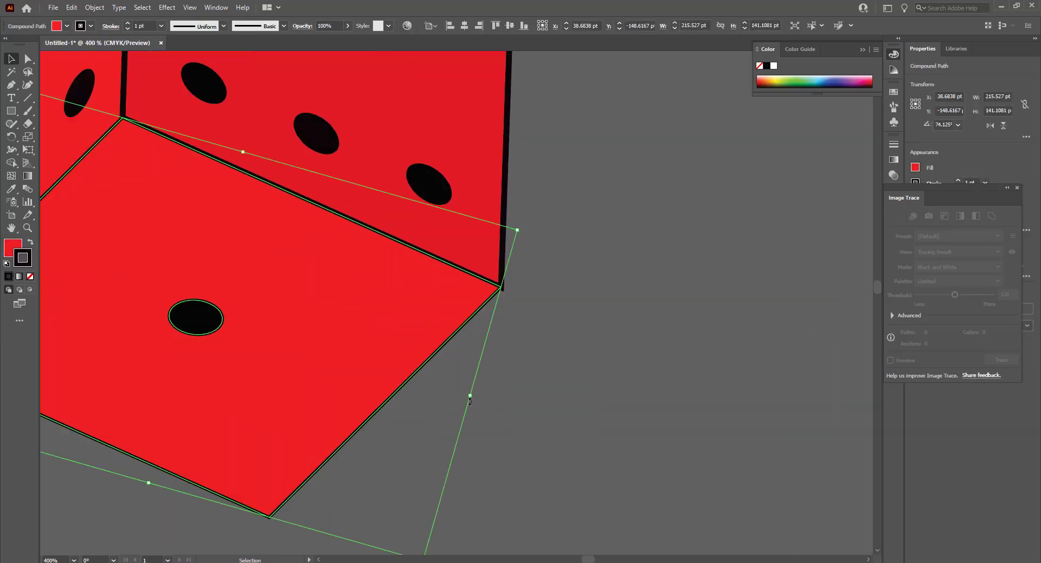
drag(470, 397, 472, 398)
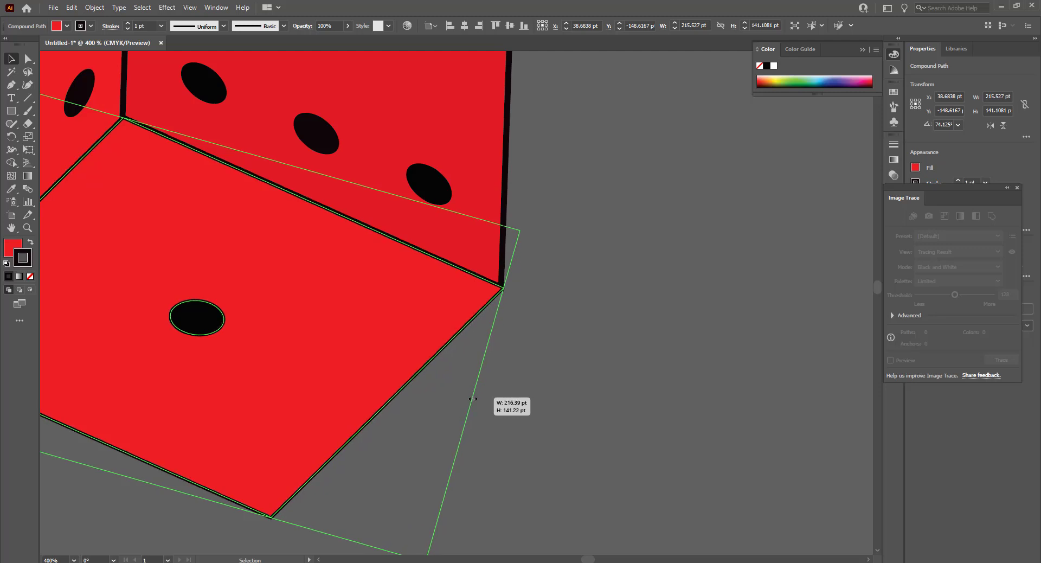
click(554, 353)
Inspect the die's right and bottom faces by selecting and deselecting them.
scroll(495, 332, down, 3)
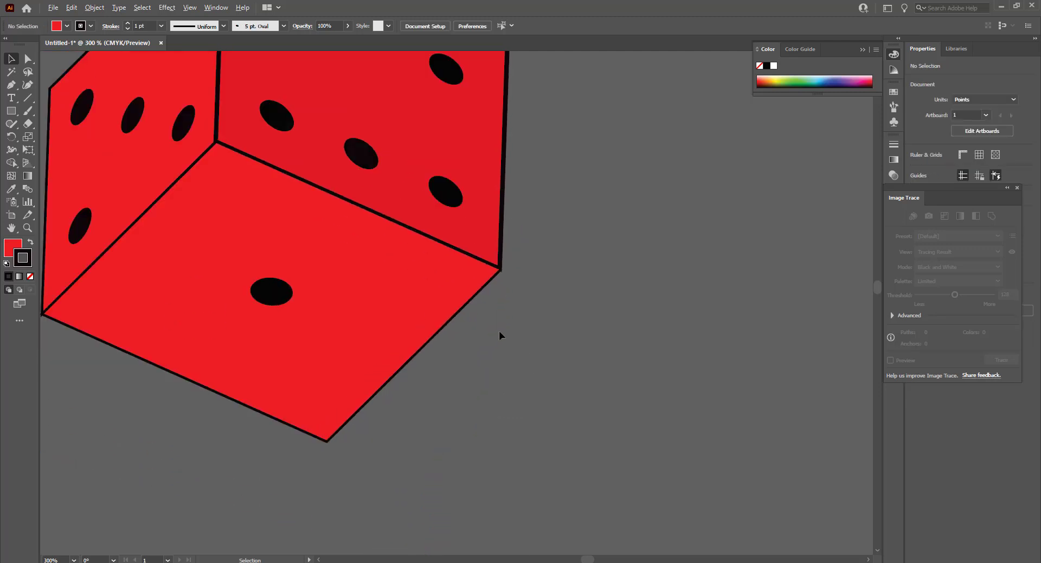
scroll(498, 331, down, 3)
scroll(521, 320, up, 3)
scroll(480, 314, up, 2)
click(534, 310)
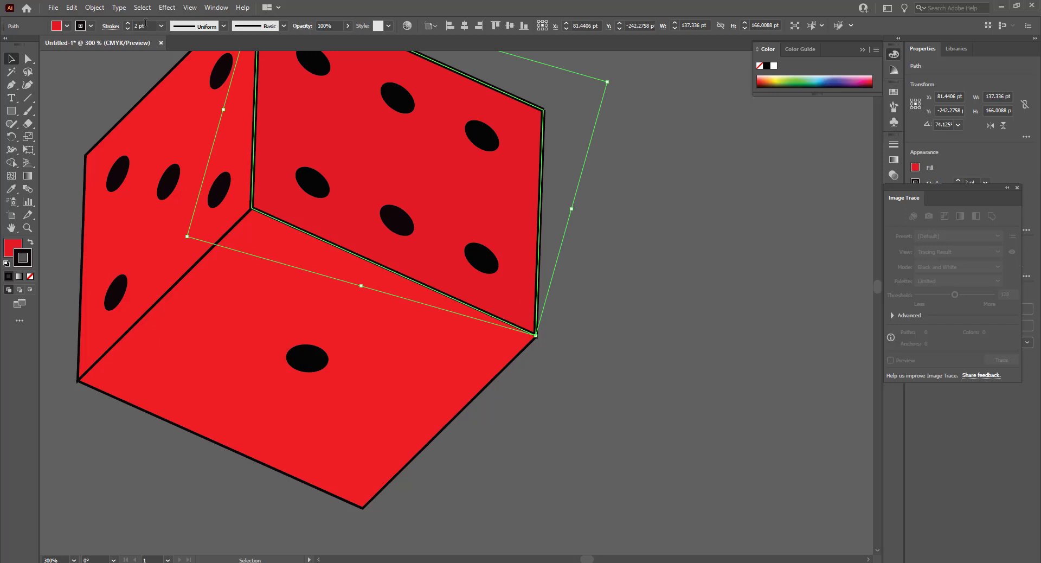
scroll(146, 23, down, 1)
click(633, 206)
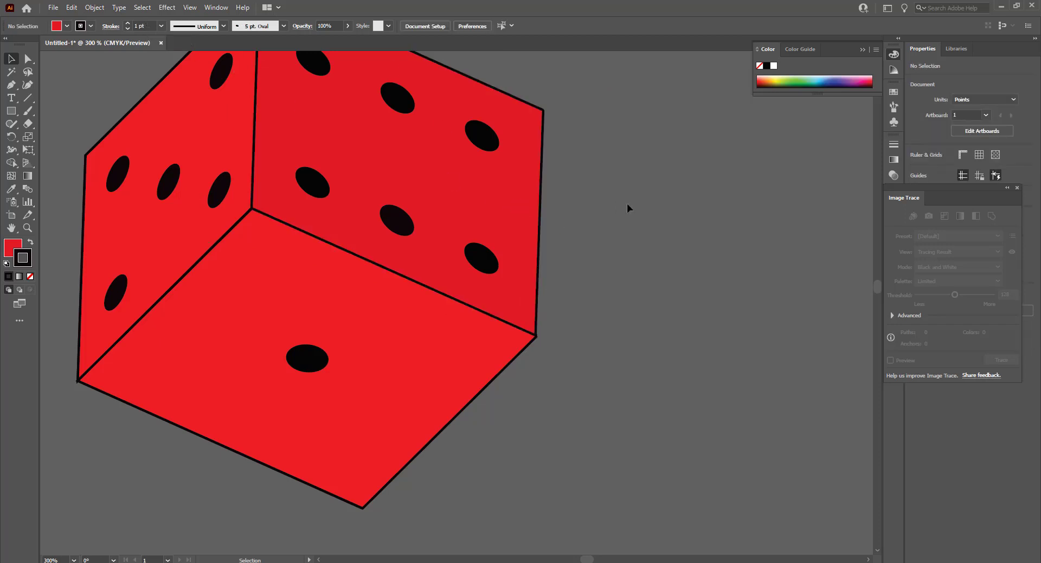
scroll(624, 206, down, 3)
scroll(616, 239, up, 1)
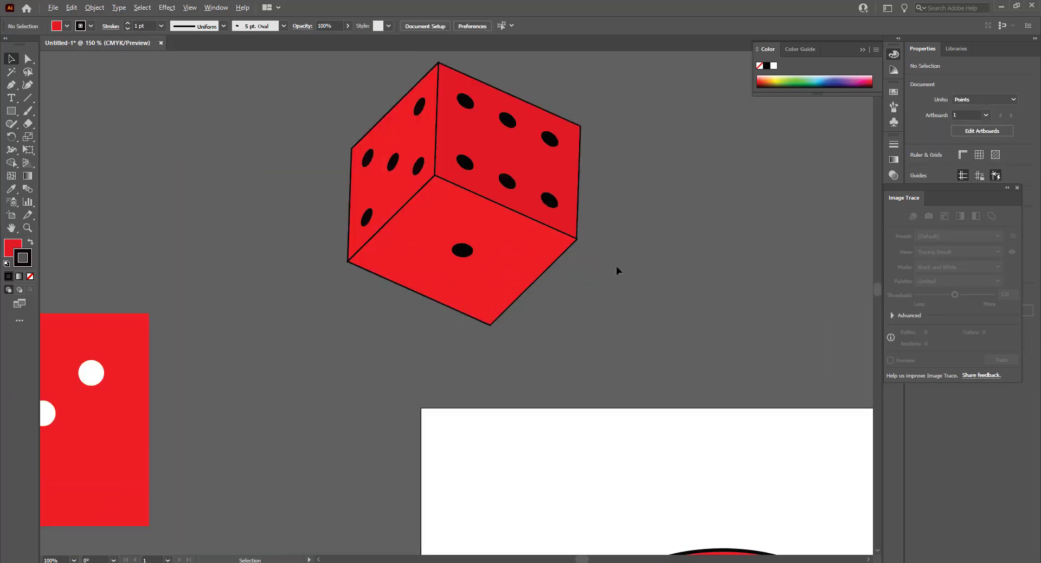
click(545, 270)
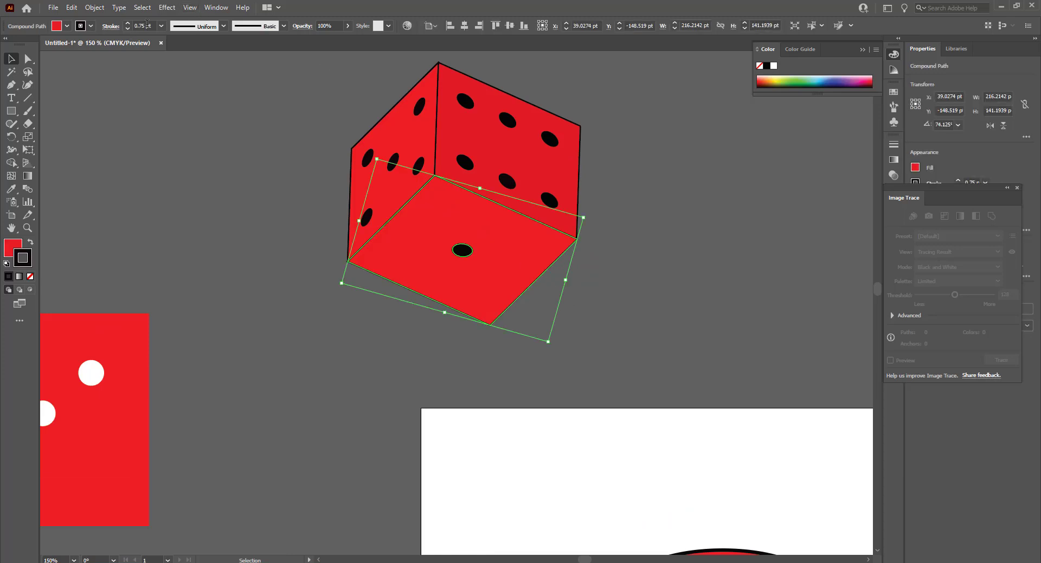
click(667, 204)
Fill the off-poster die's three faces with white (FFFFFF), keeping its black pips.
scroll(617, 228, down, 3)
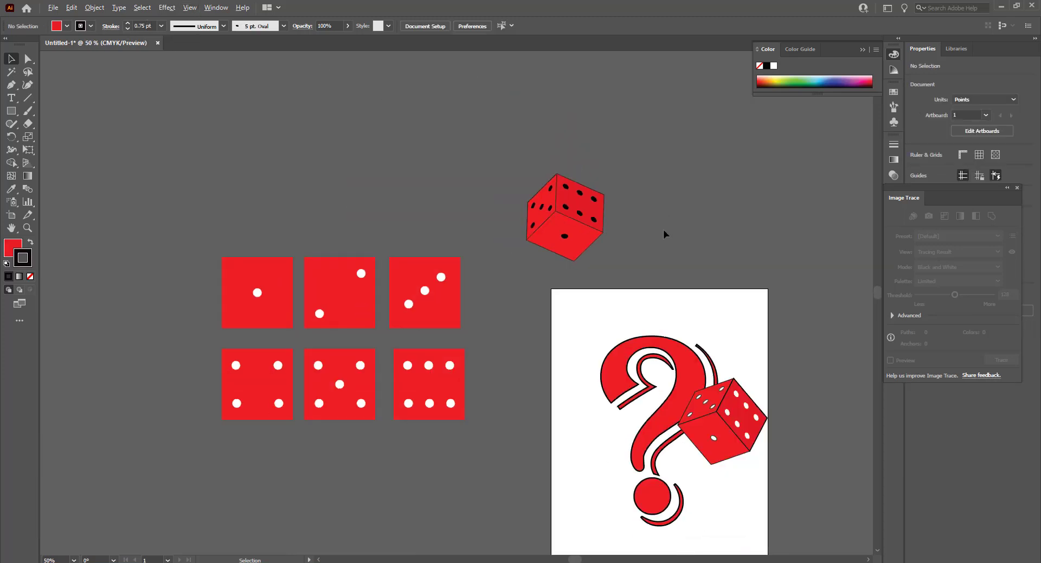
scroll(659, 232, up, 3)
click(437, 240)
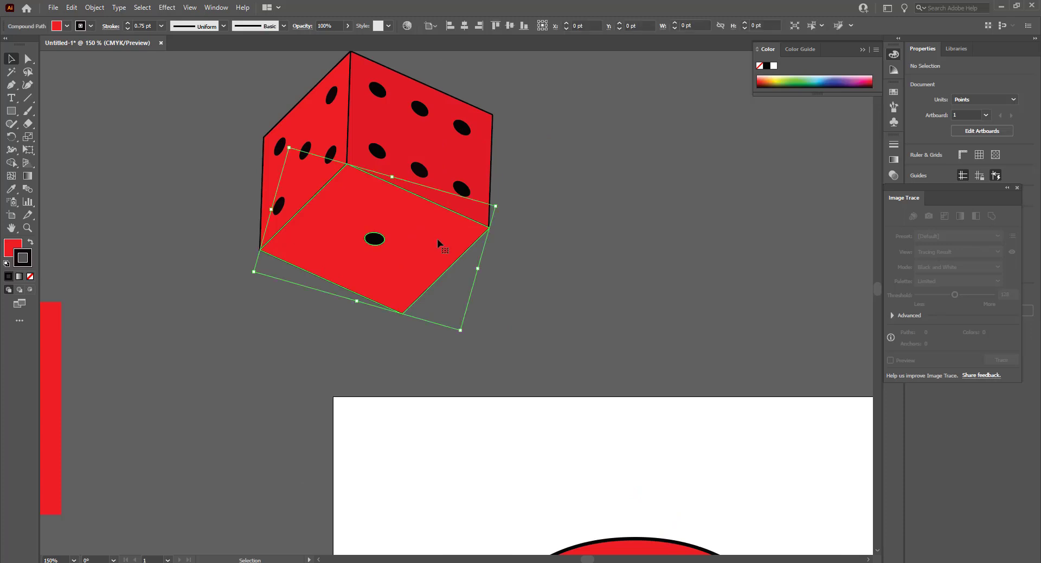
shift+click(464, 160)
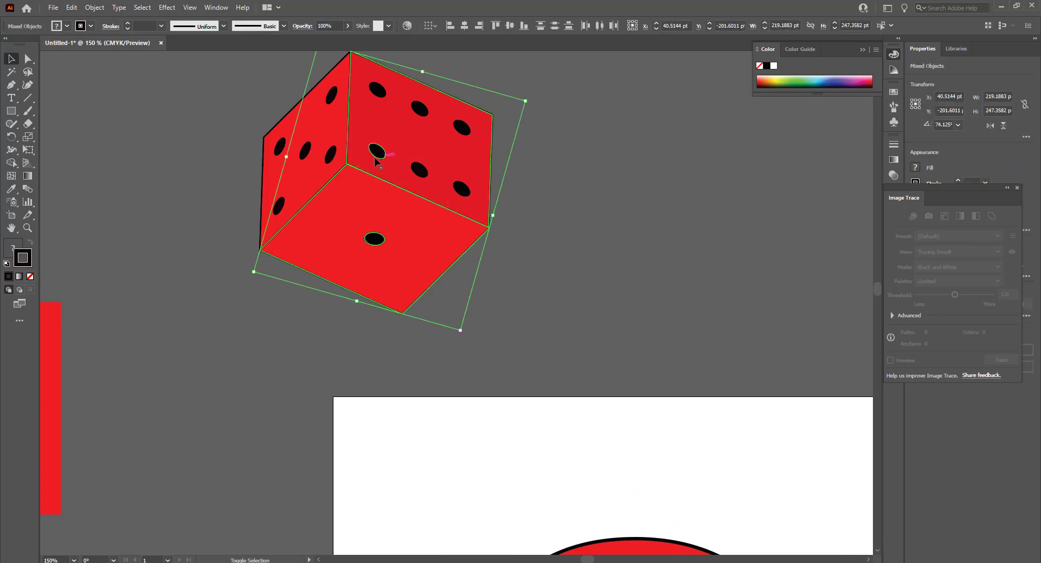
shift+click(333, 126)
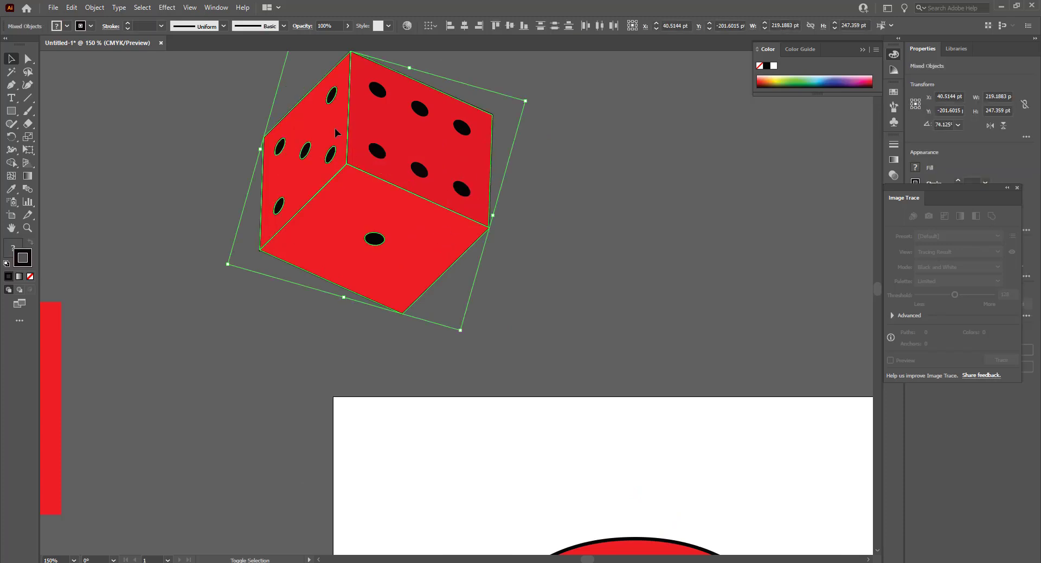
double_click(13, 247)
text(ffffff)
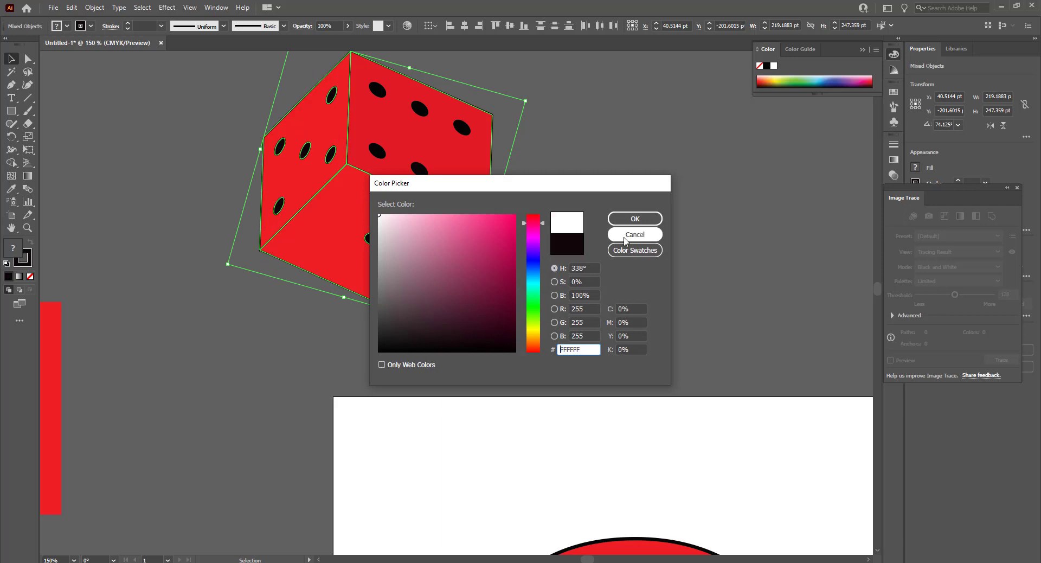
click(635, 220)
click(634, 192)
scroll(476, 205, down, 5)
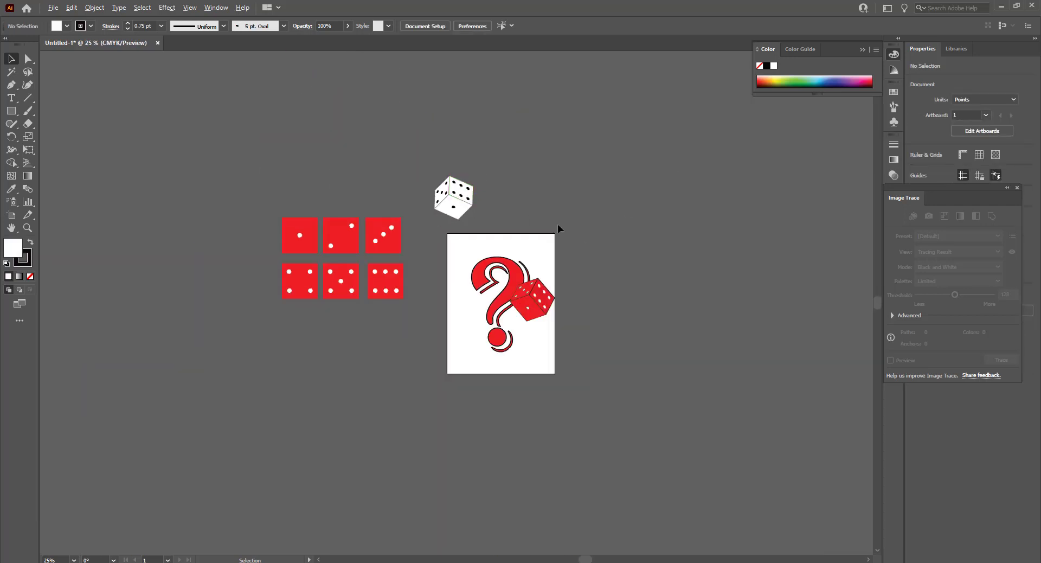
scroll(561, 295, up, 2)
Delete the red die and its leftover piece from the poster.
drag(561, 351, 540, 328)
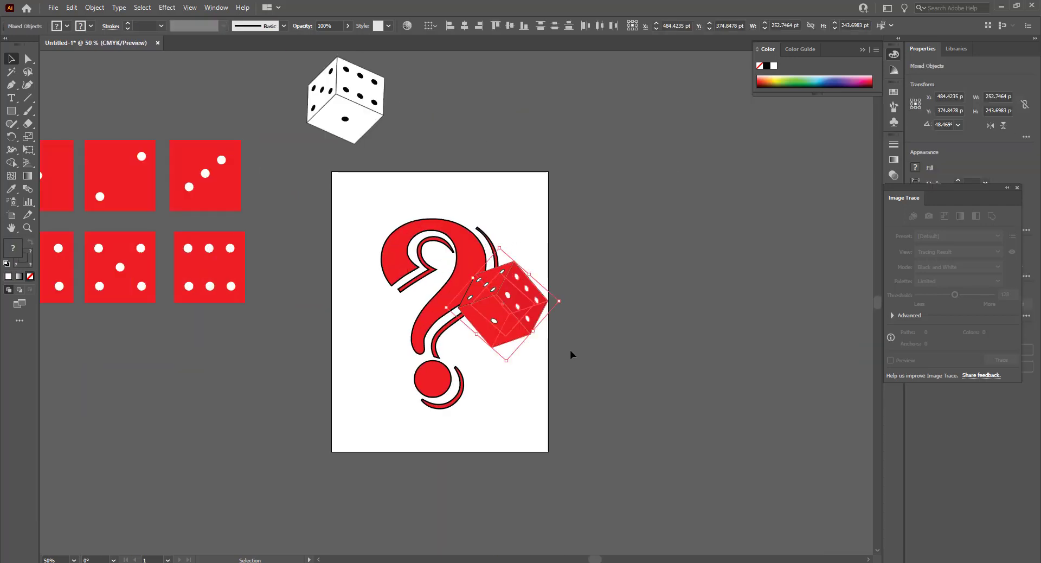
key(Delete)
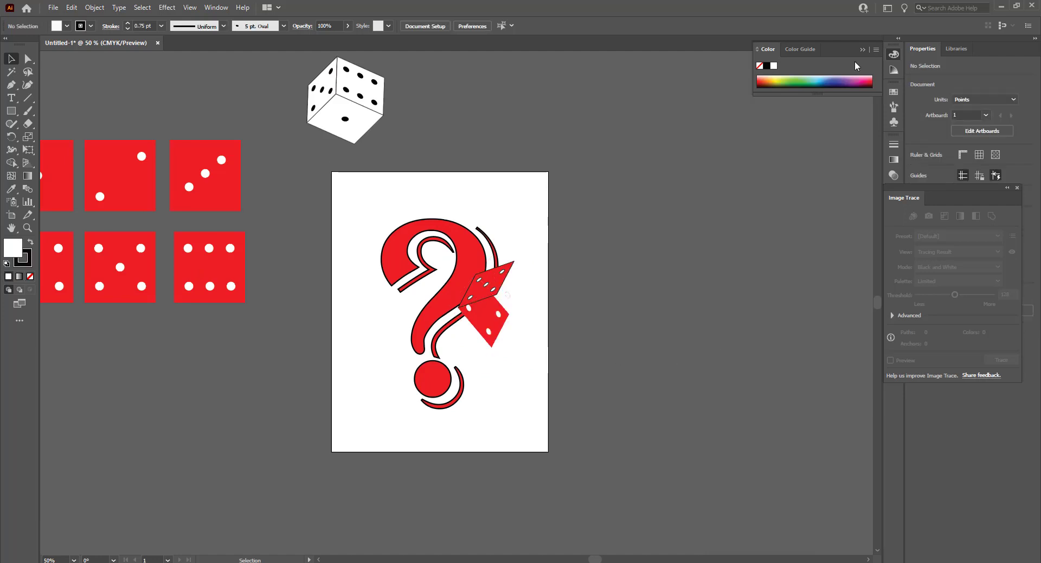
key(F7)
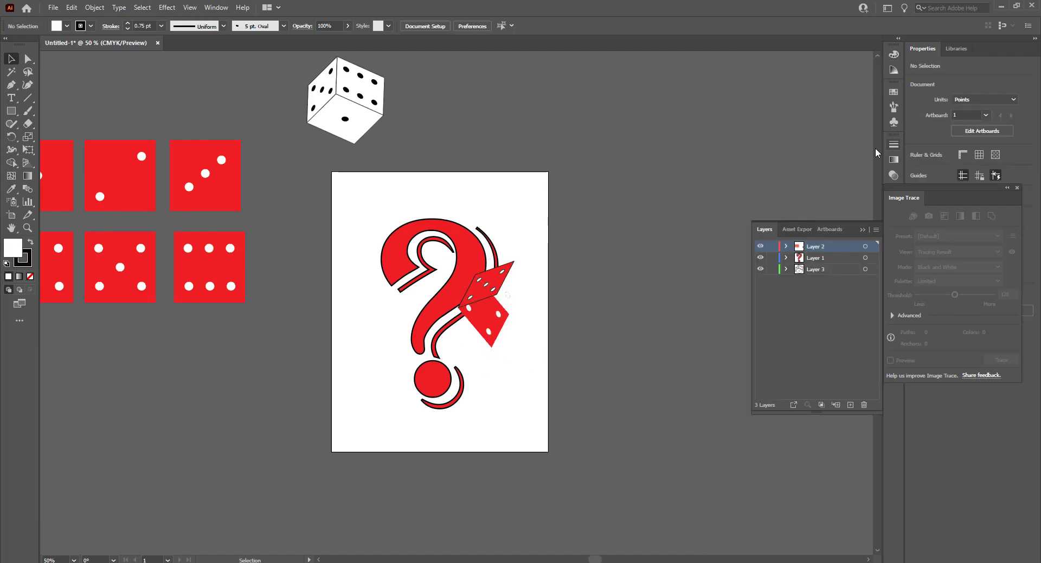
drag(485, 236, 547, 350)
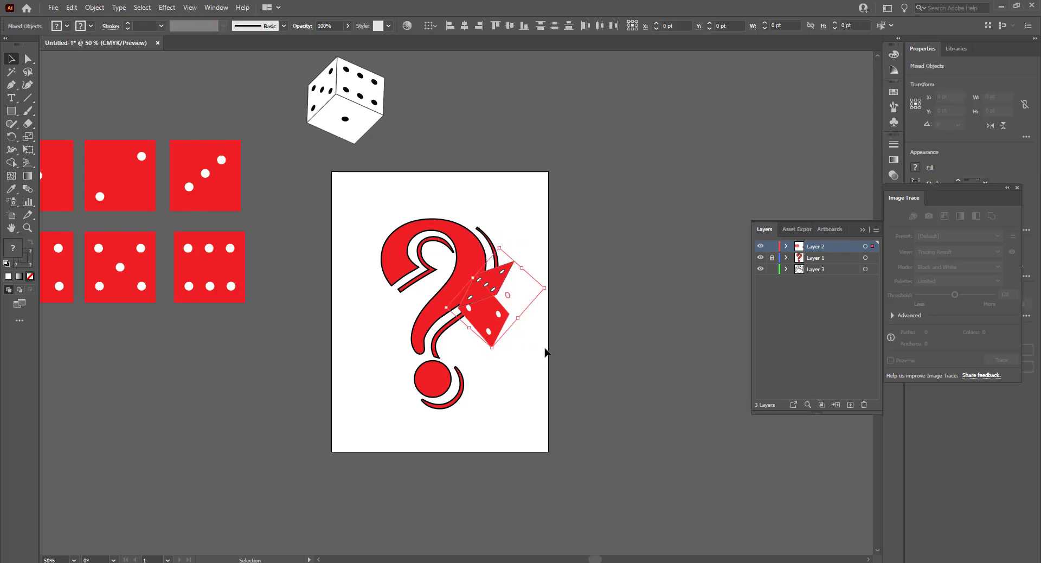
key(Delete)
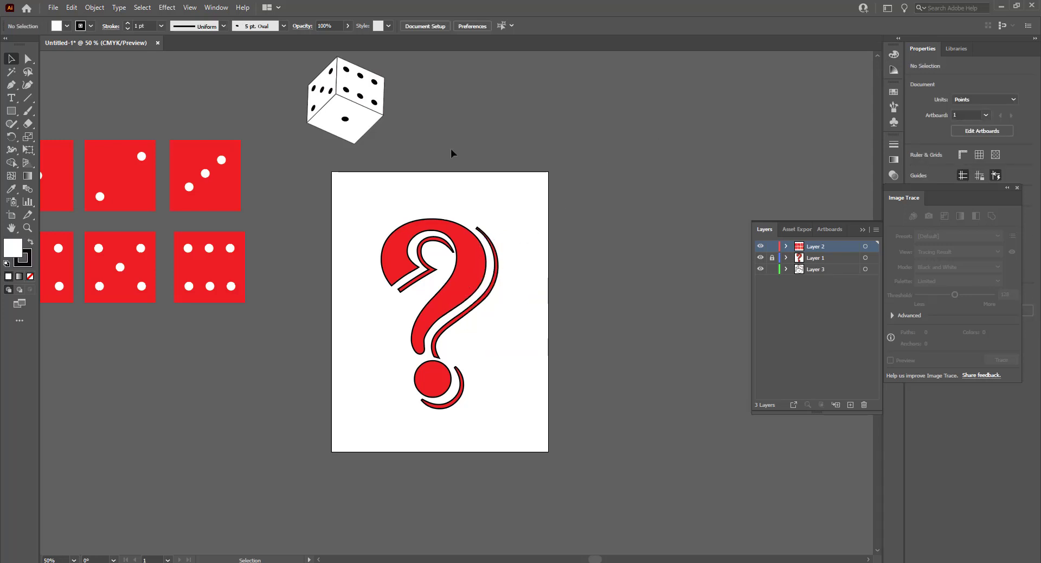
Select the white 3D die and make Layer 2 the working layer.
scroll(450, 149, up, 2)
click(381, 172)
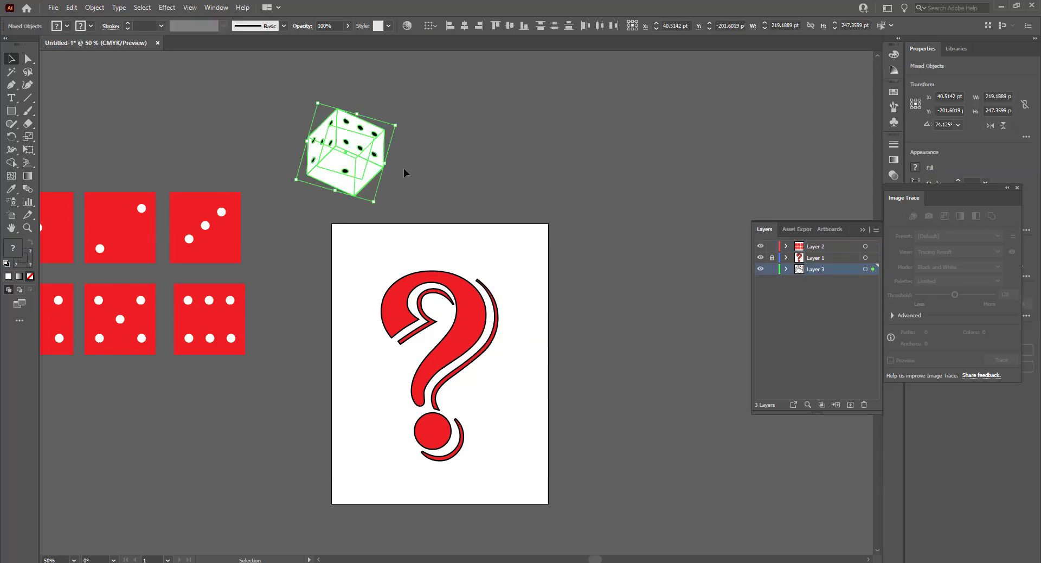
mouse_move(358, 144)
mouse_down()
mouse_move(515, 339)
mouse_move(575, 323)
mouse_up()
key(Delete)
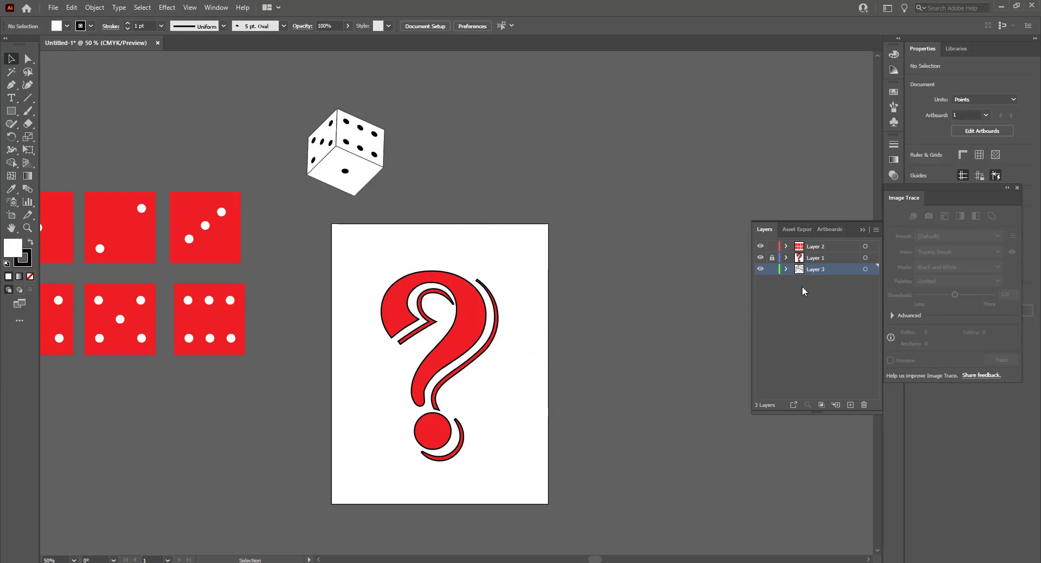
click(813, 257)
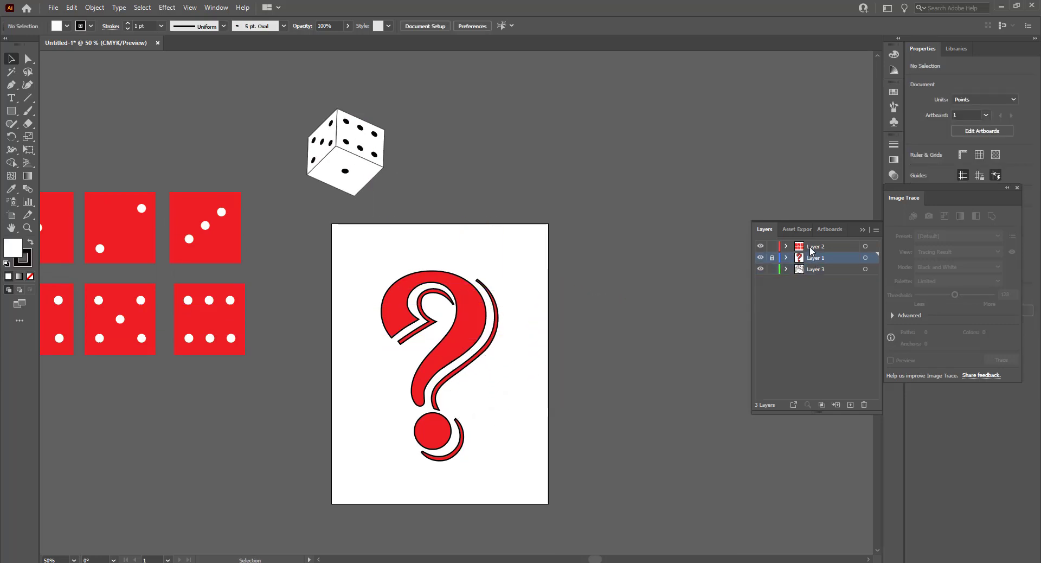
On a new layer, paste the white die right of the question mark, tilted about 330°.
click(850, 404)
key(ctrl+v)
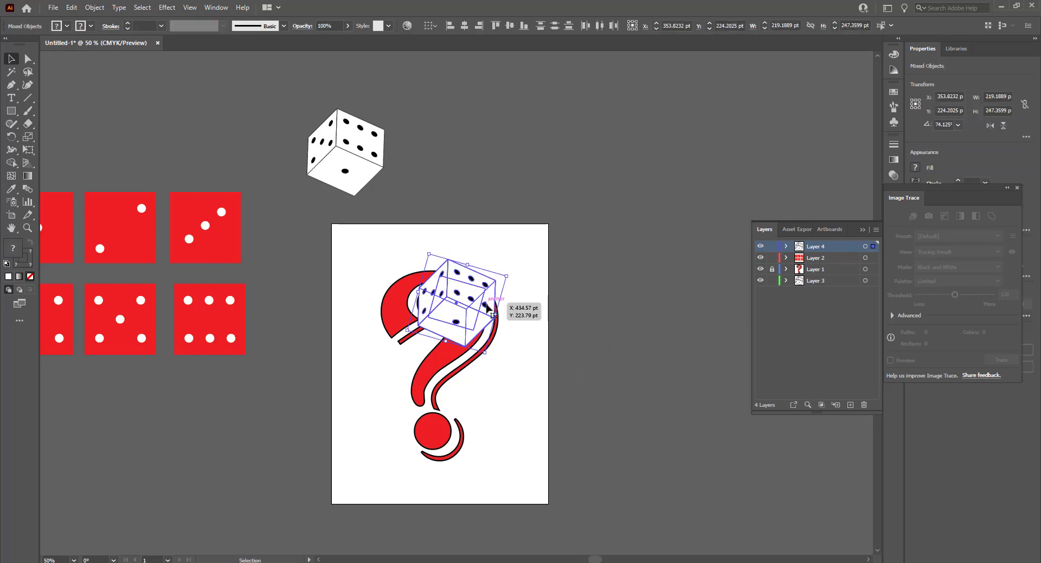
drag(486, 307, 524, 353)
drag(543, 318, 554, 353)
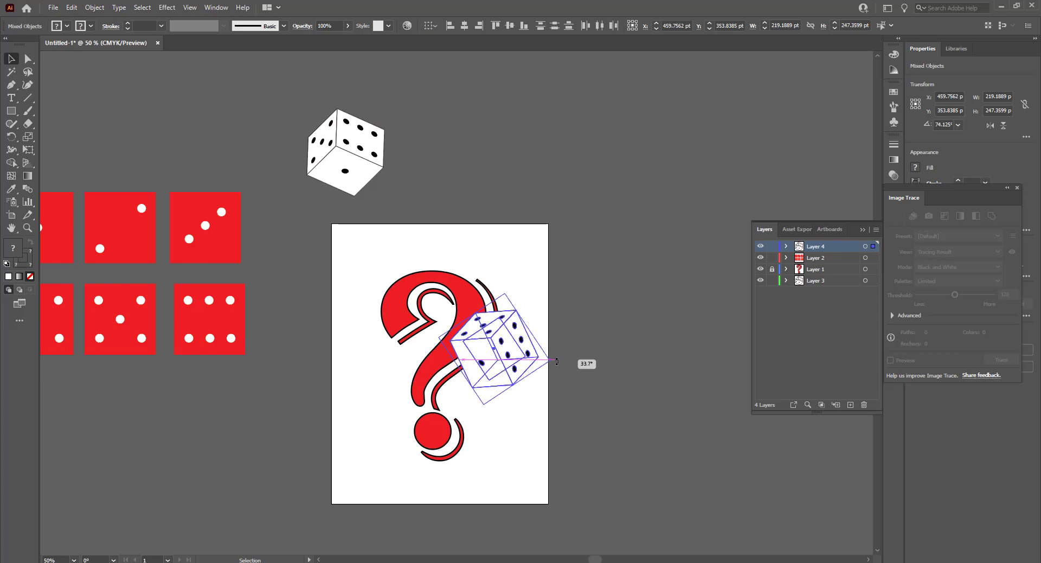
mouse_move(554, 353)
mouse_down()
mouse_move(557, 332)
mouse_move(524, 403)
mouse_up()
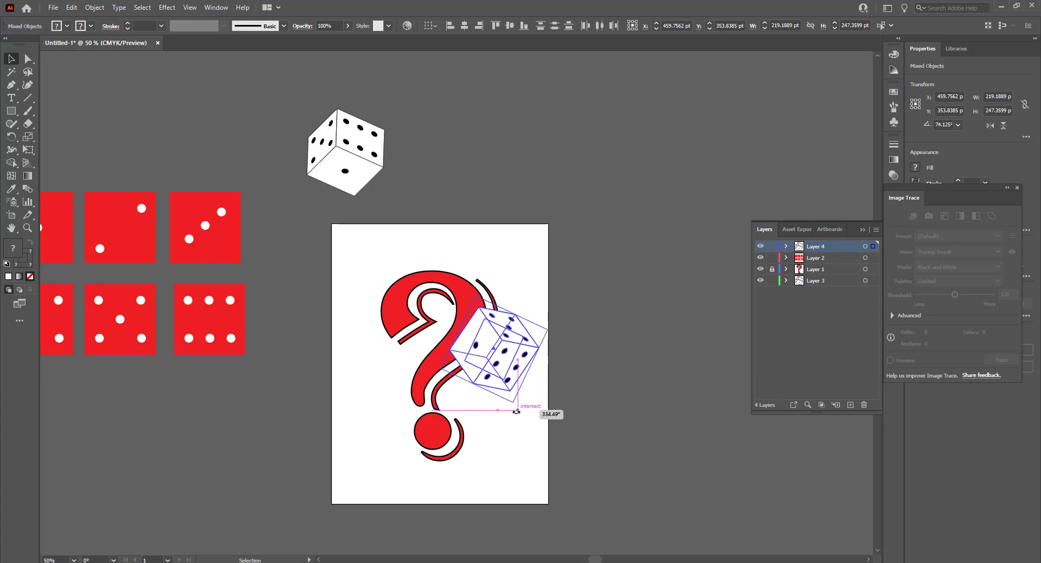
drag(524, 403, 534, 418)
click(607, 303)
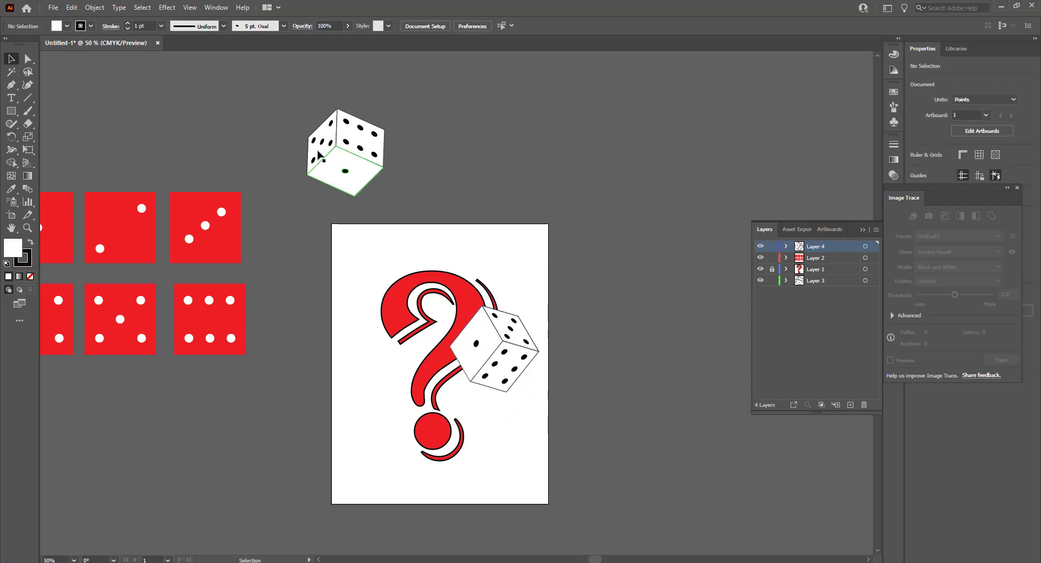
Move the original white die left of the question mark and rotate it counter-clockwise.
click(359, 143)
mouse_move(358, 143)
mouse_down()
mouse_move(408, 338)
mouse_move(454, 291)
mouse_up()
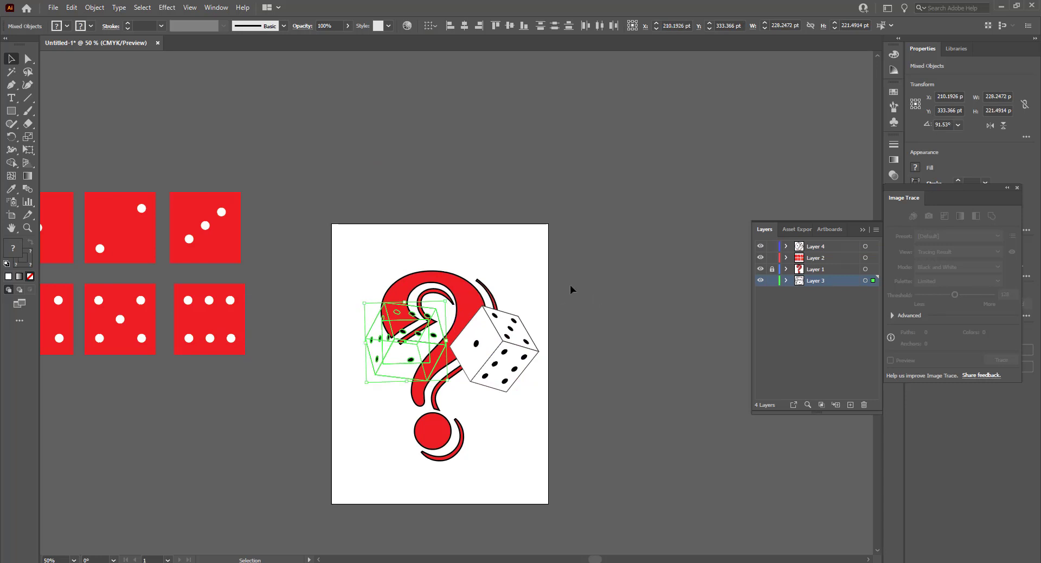
click(427, 344)
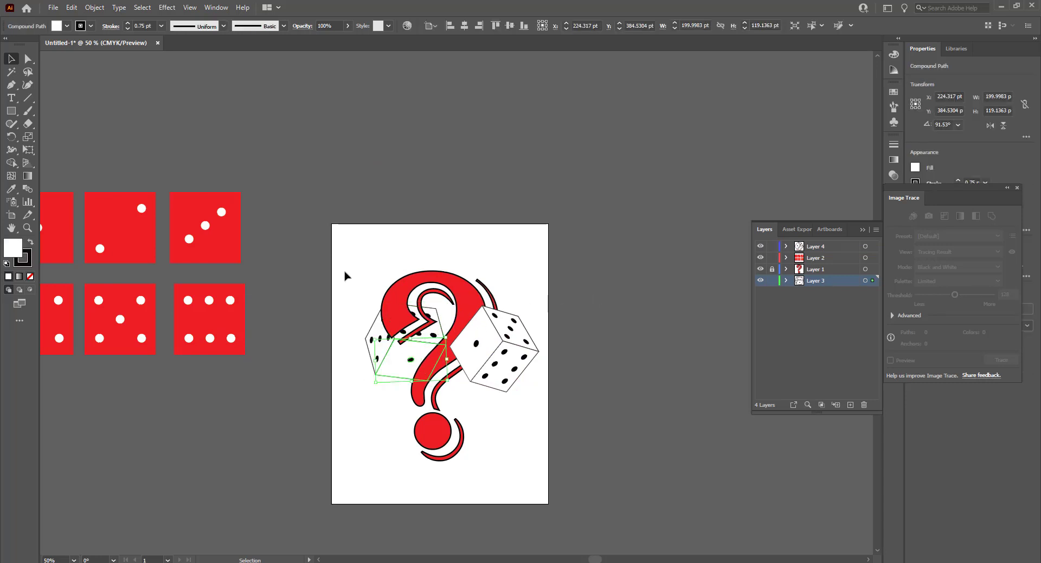
drag(347, 276, 475, 402)
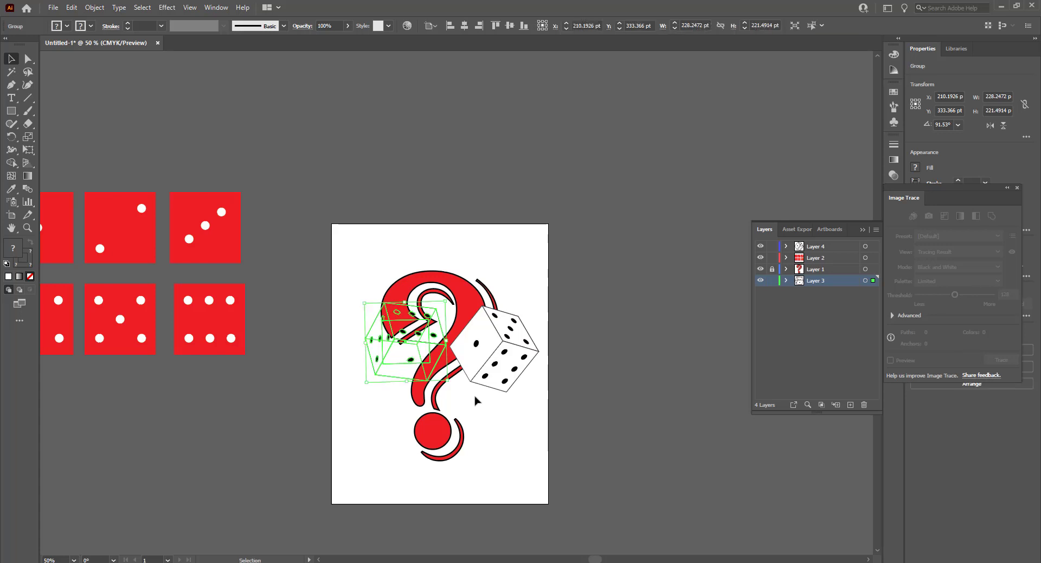
mouse_move(450, 298)
mouse_down()
mouse_move(452, 356)
mouse_move(402, 347)
mouse_up()
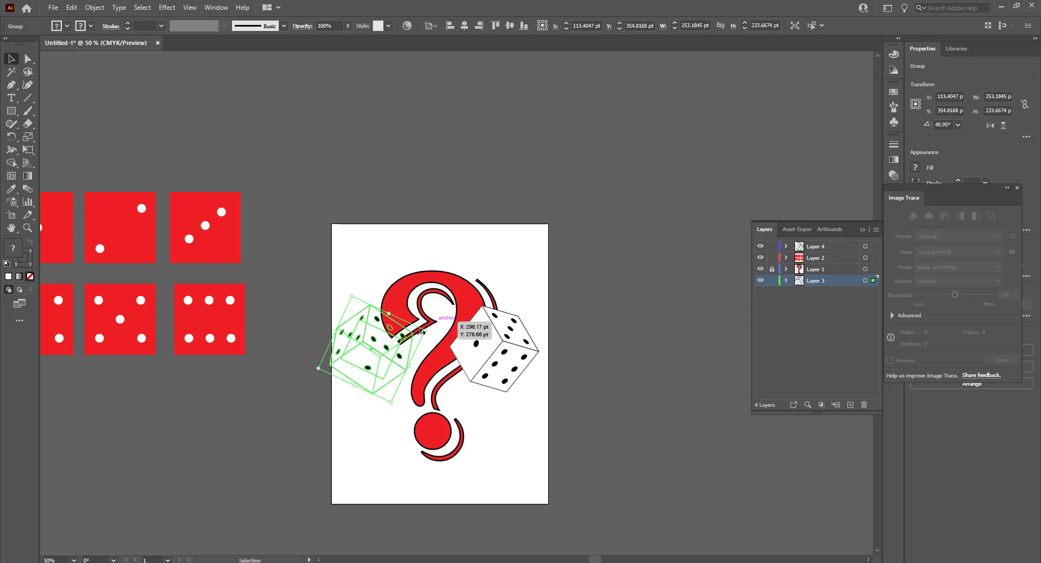
mouse_move(431, 353)
mouse_down()
mouse_move(429, 330)
mouse_move(412, 358)
mouse_up()
click(577, 295)
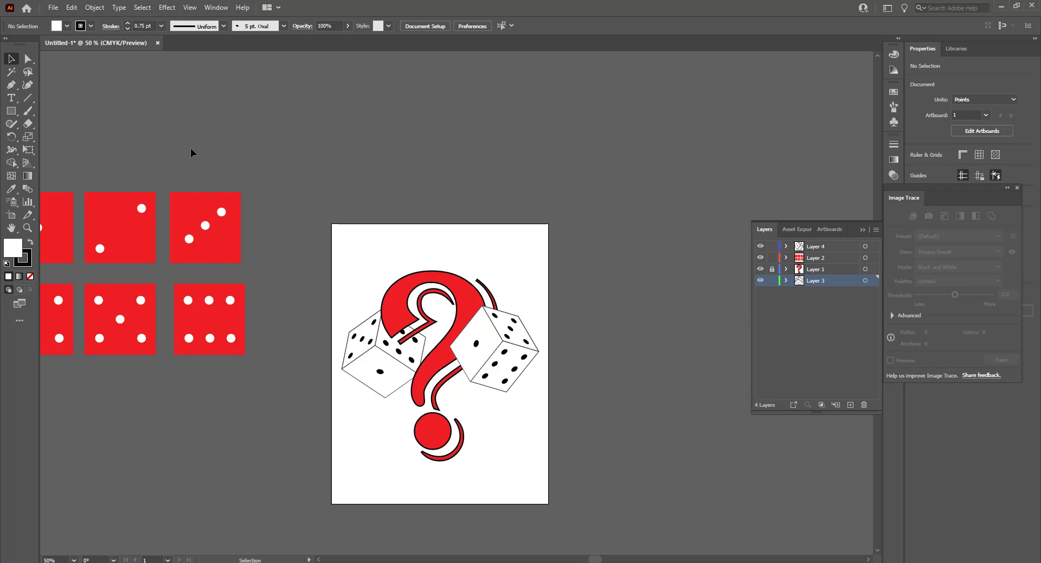
Delete all six flat red dice beside the artboard, then return to the poster.
drag(588, 559, 571, 559)
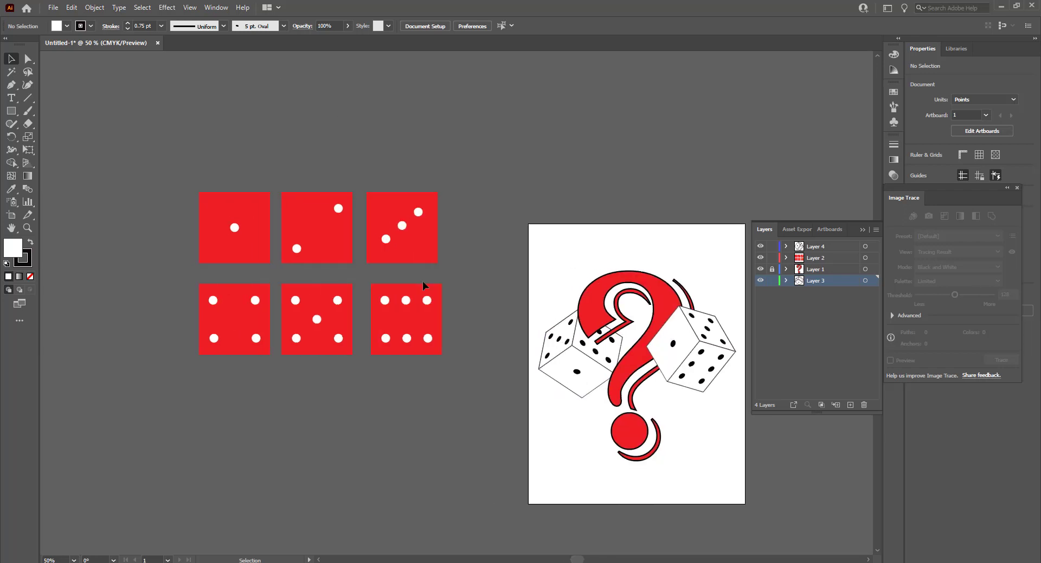
key(ctrl+a)
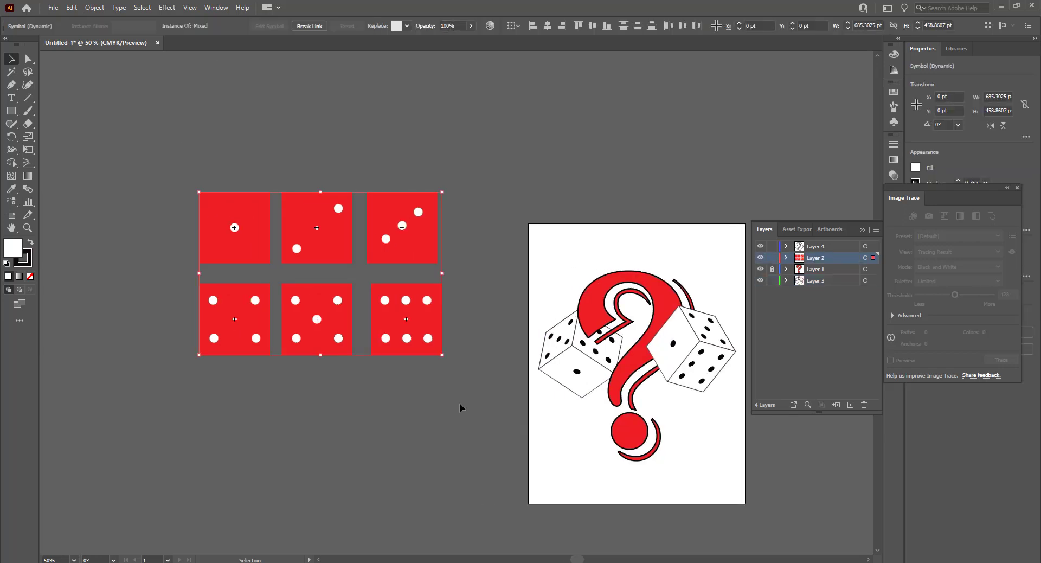
key(Delete)
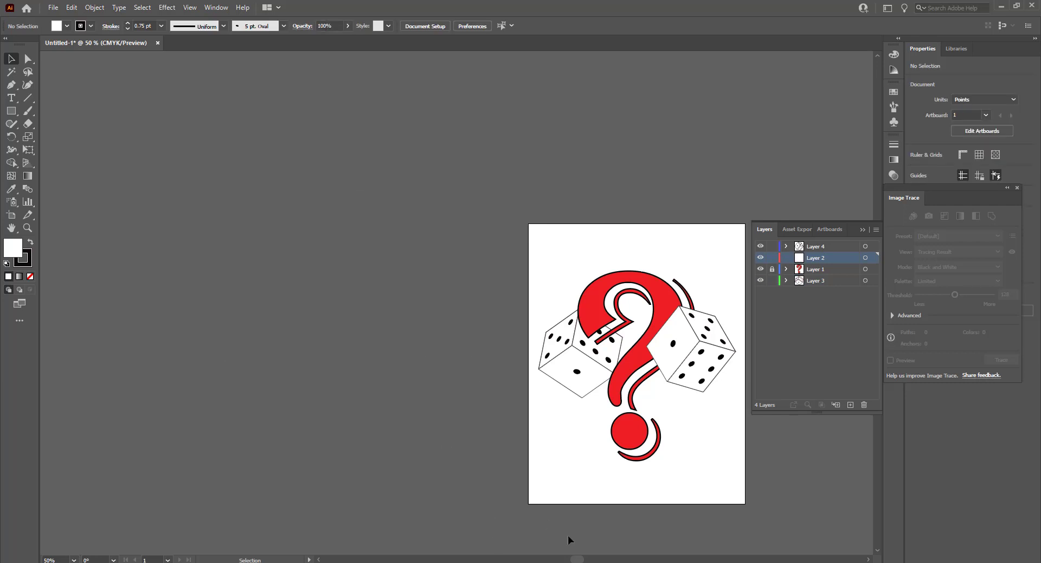
drag(578, 558, 599, 558)
scroll(584, 415, down, 2)
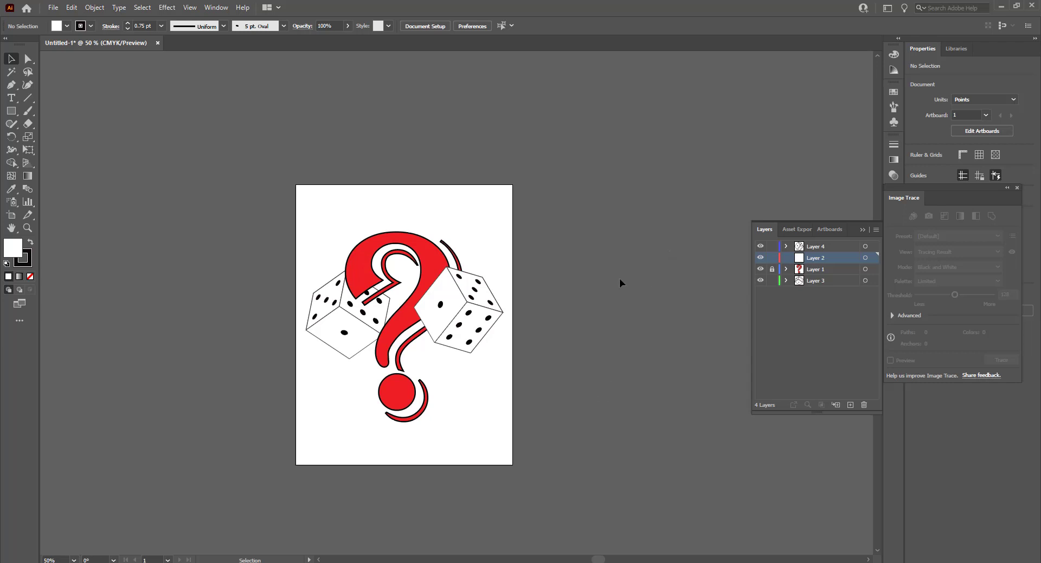
Create the 'Take the Risk' headline text above the poster.
key(t)
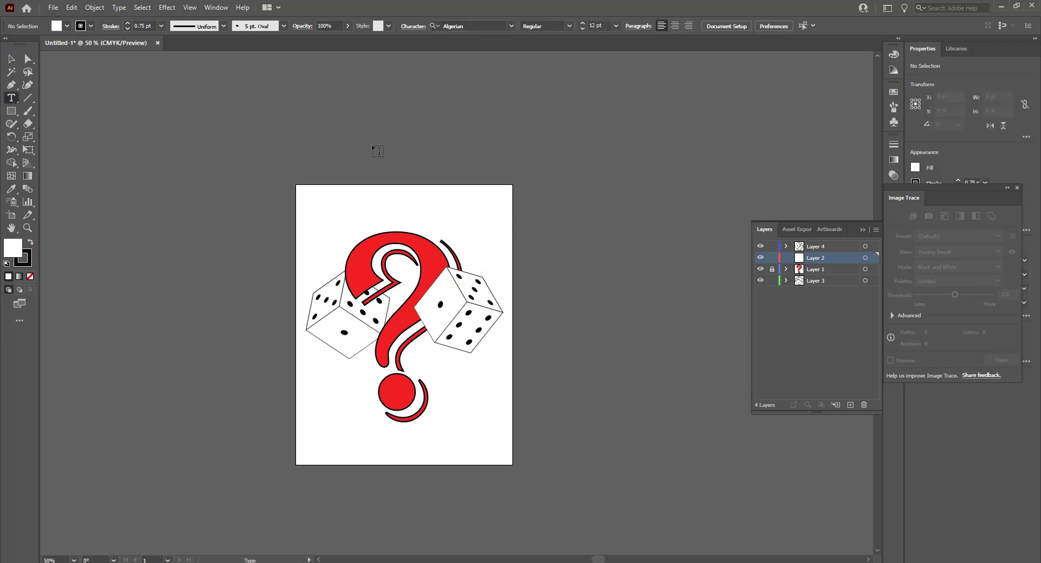
click(369, 142)
key(BackSpace)
text(TAKE THE RISK)
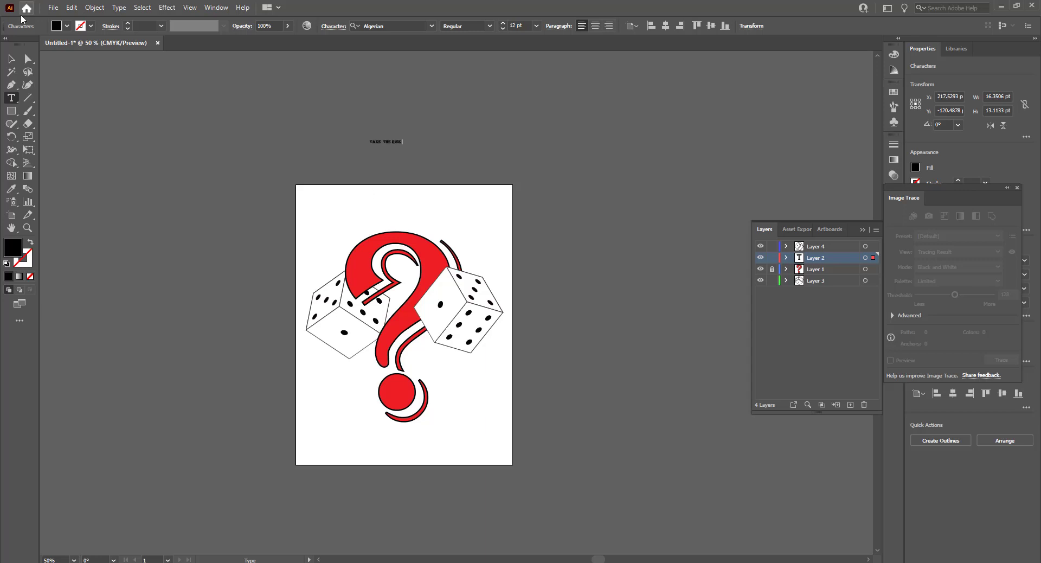
click(11, 58)
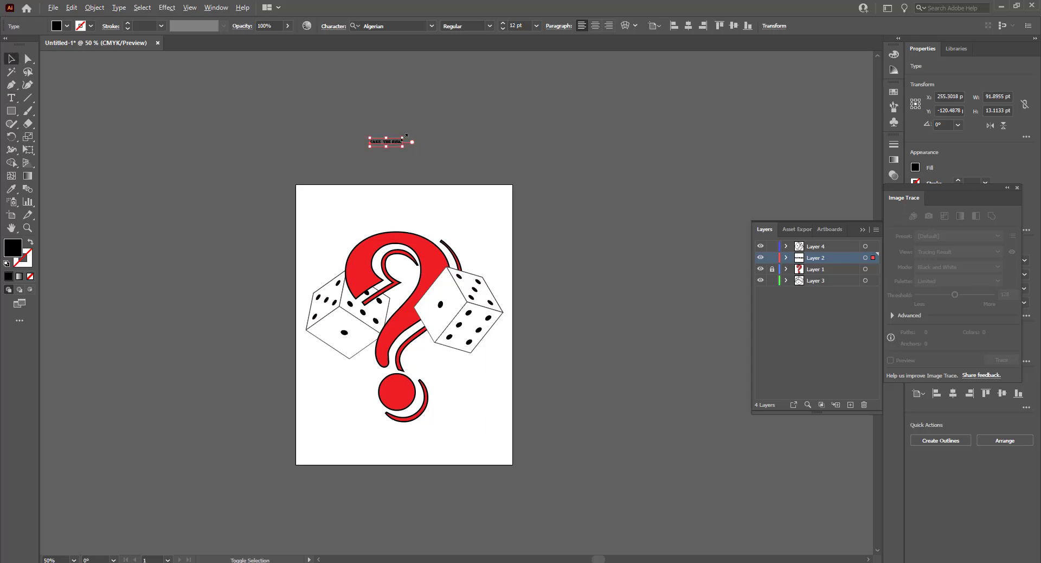
Move the headline onto the top of the poster and bring up the font list.
drag(402, 137, 491, 157)
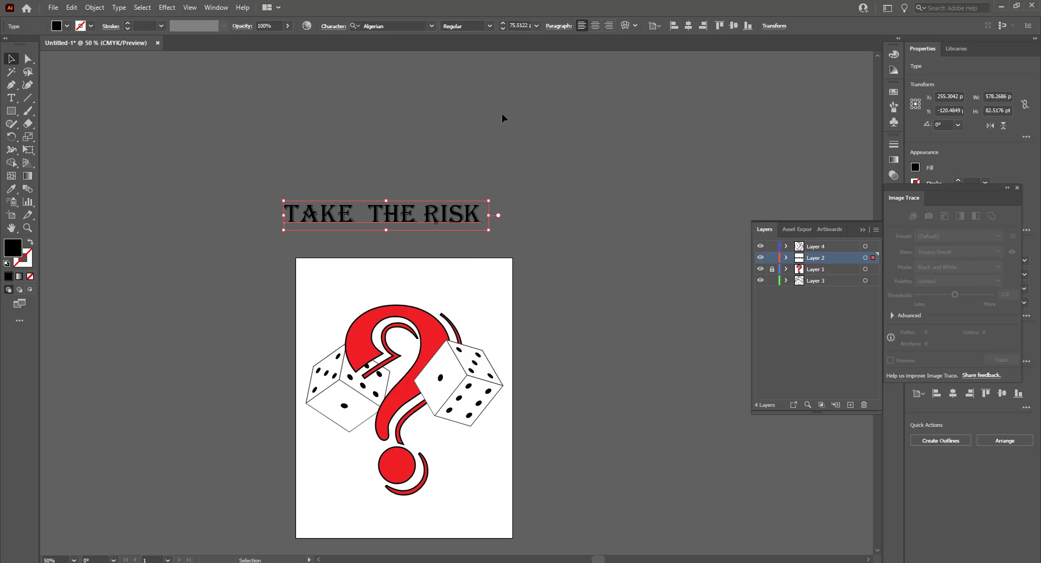
drag(398, 215, 426, 286)
scroll(450, 225, down, 3)
drag(448, 221, 444, 221)
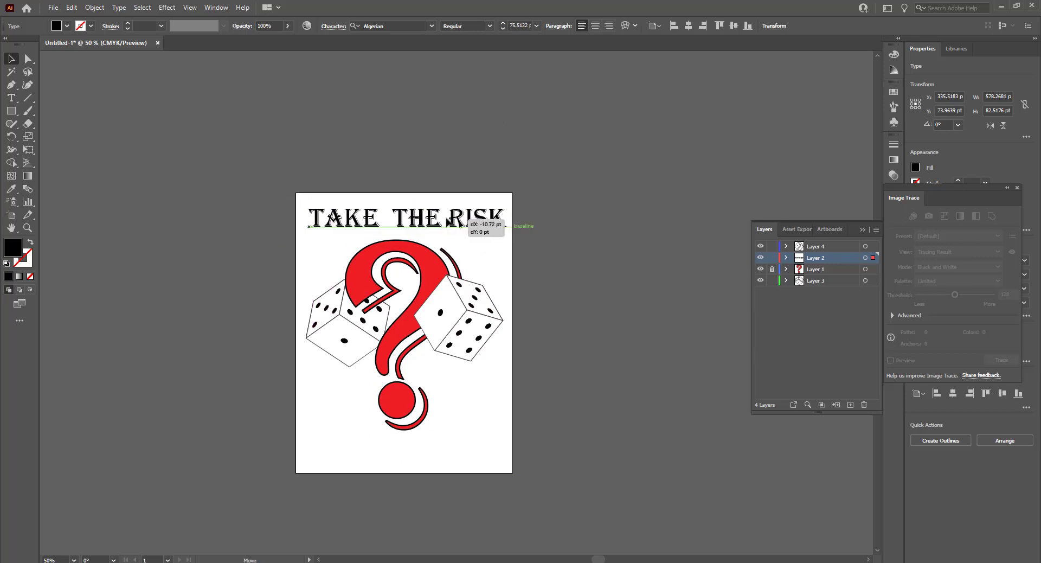
scroll(444, 221, down, 2)
scroll(444, 221, down, 1)
click(433, 26)
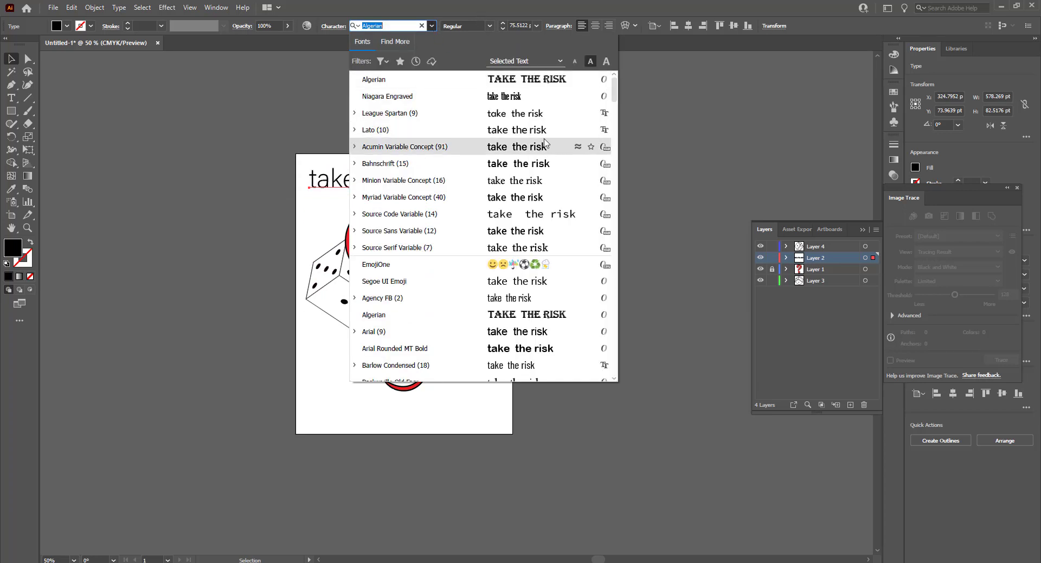
Set the headline in Bahnschrift, capitalise its T, and turn on All Caps.
click(527, 164)
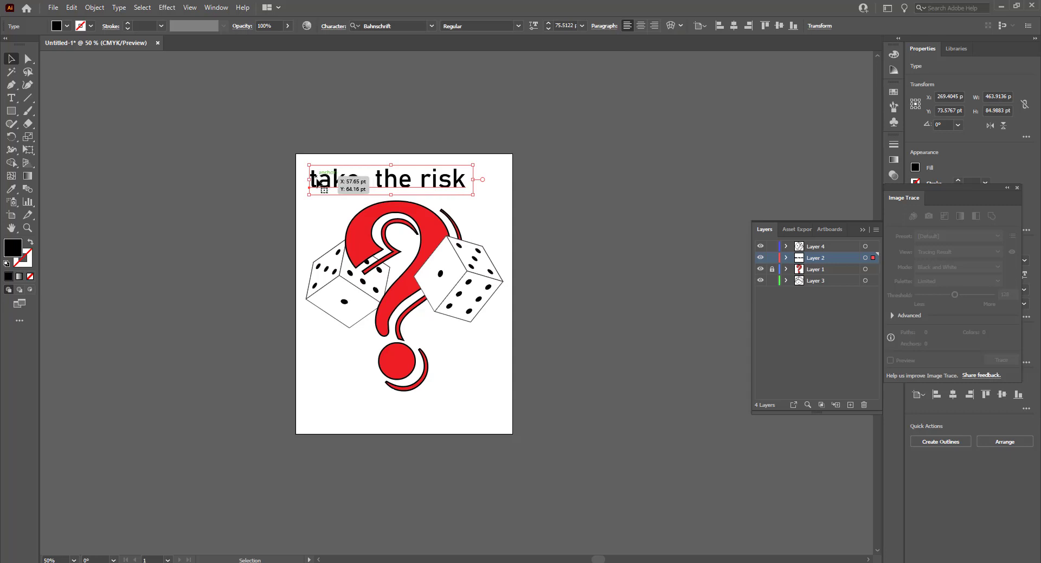
double_click(317, 181)
key(BackSpace)
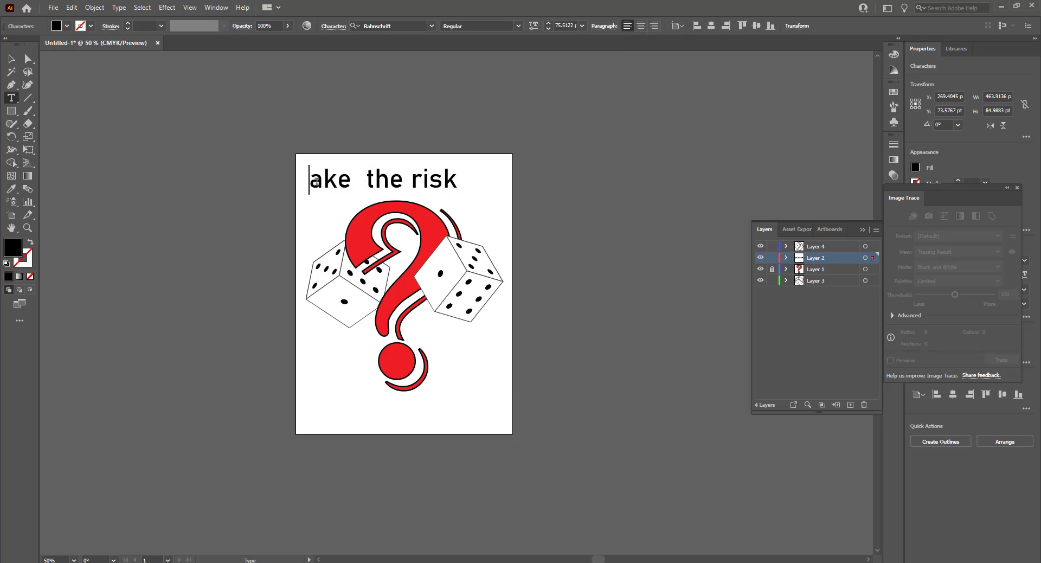
text(T)
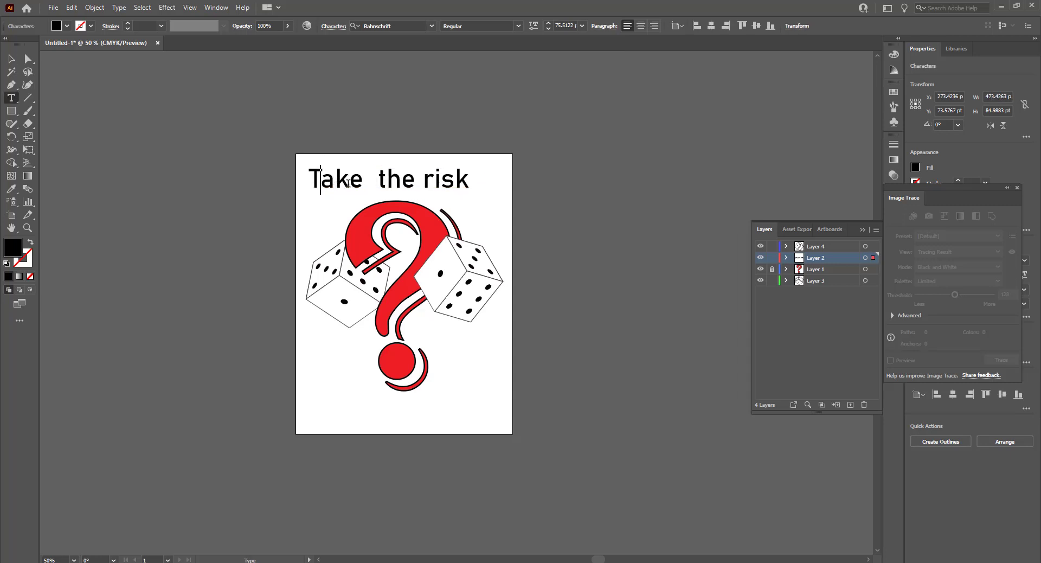
click(12, 60)
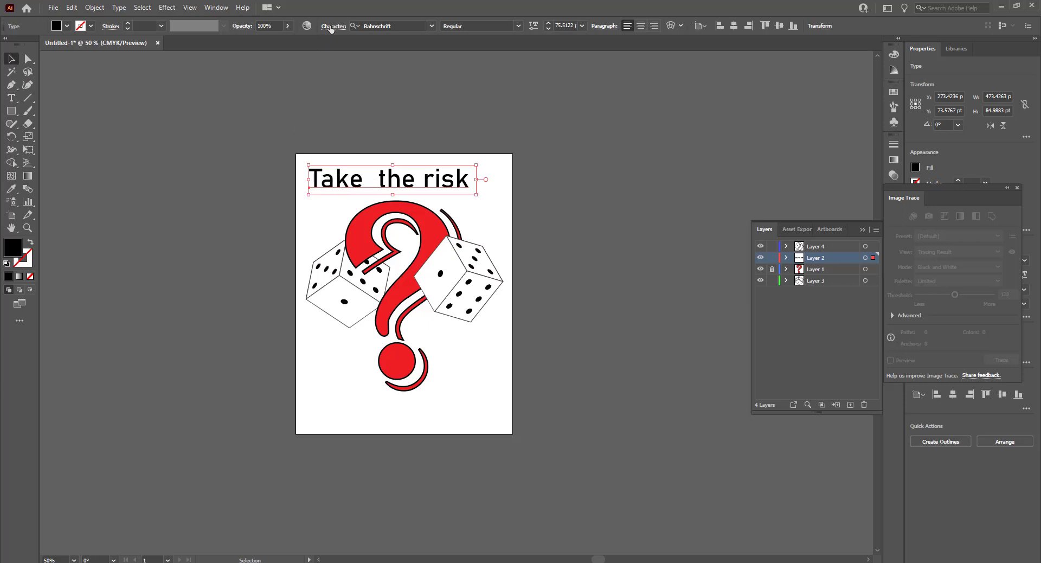
click(332, 29)
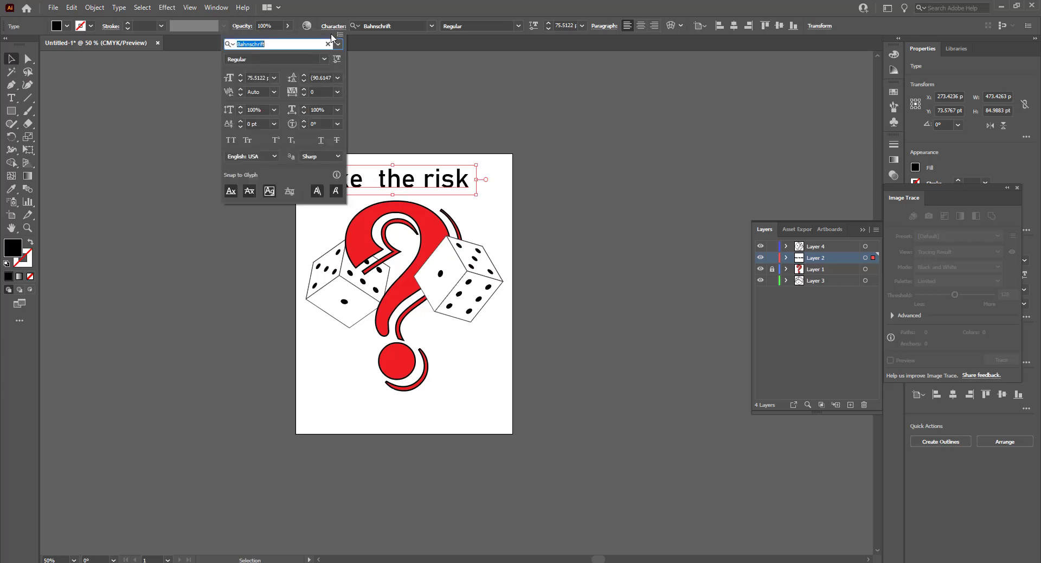
click(231, 140)
click(314, 114)
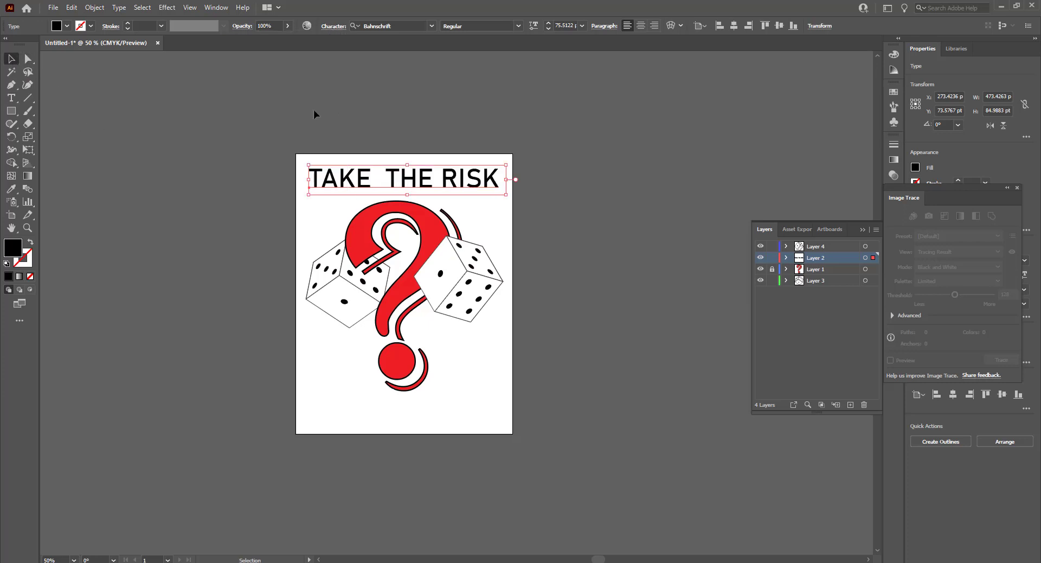
Switch the headline to Source Serif Variable and nudge it up and left.
click(433, 27)
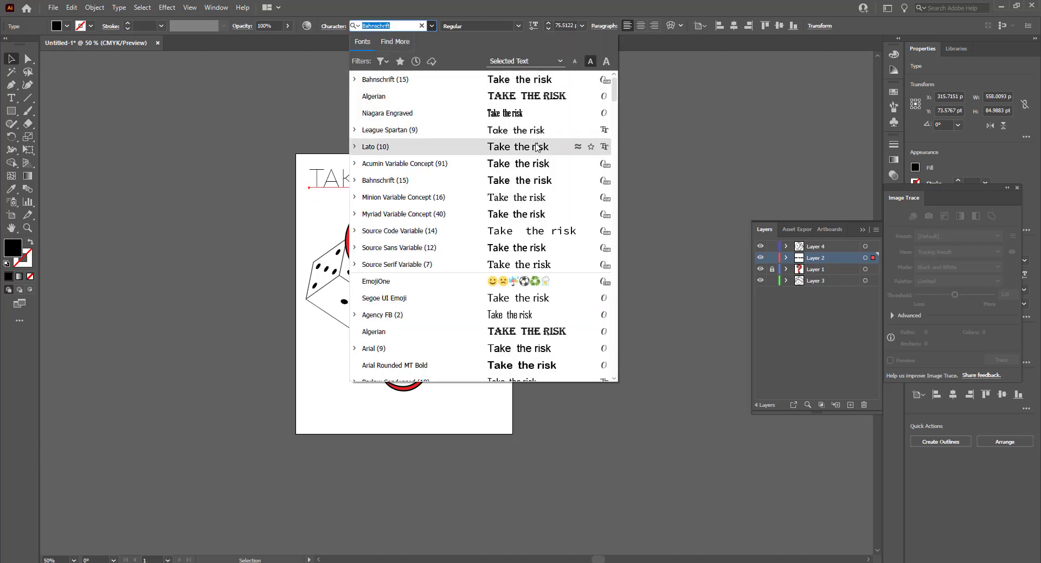
click(525, 268)
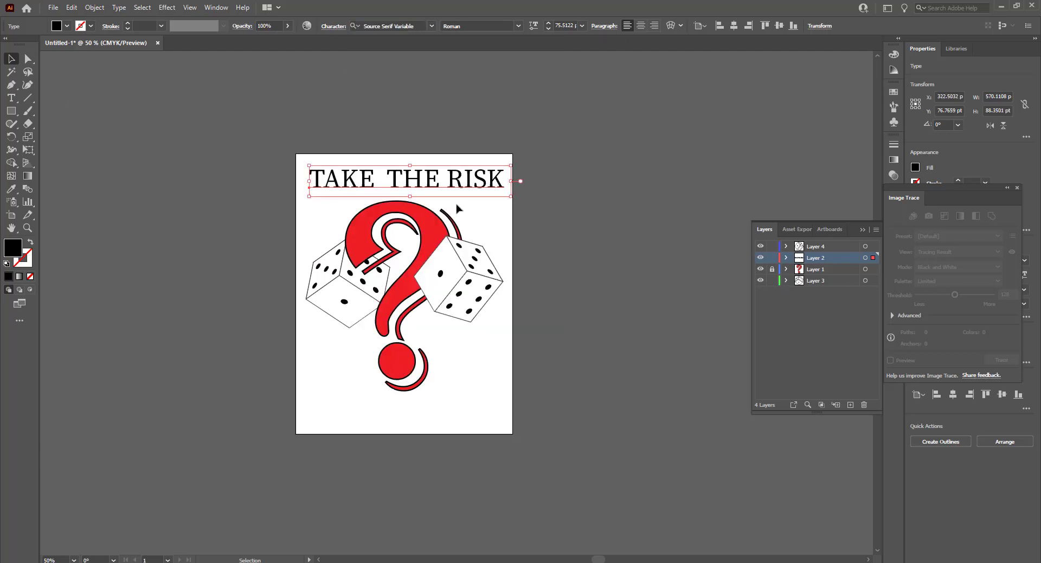
drag(459, 188, 454, 189)
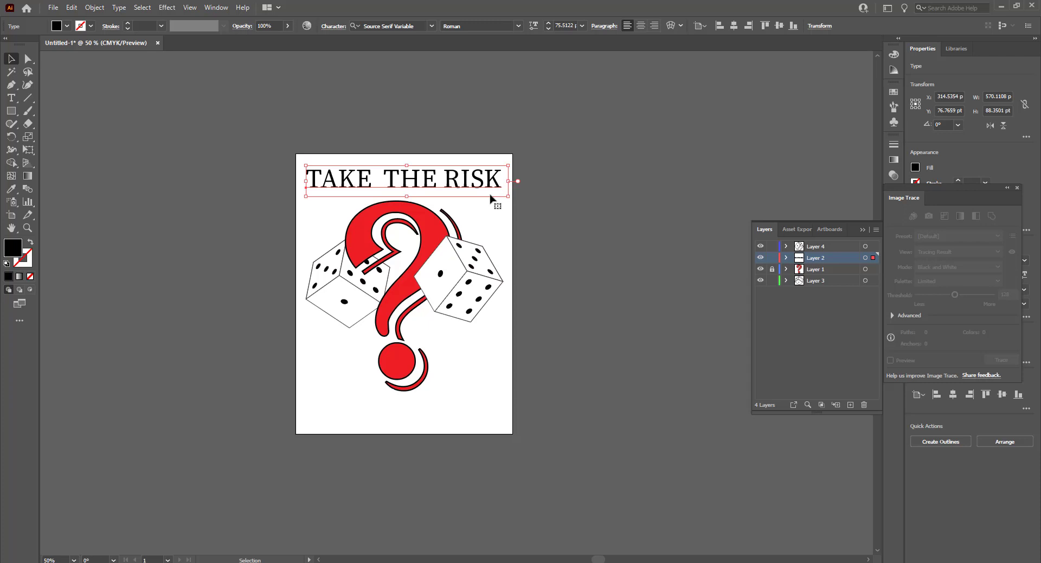
drag(491, 179, 519, 191)
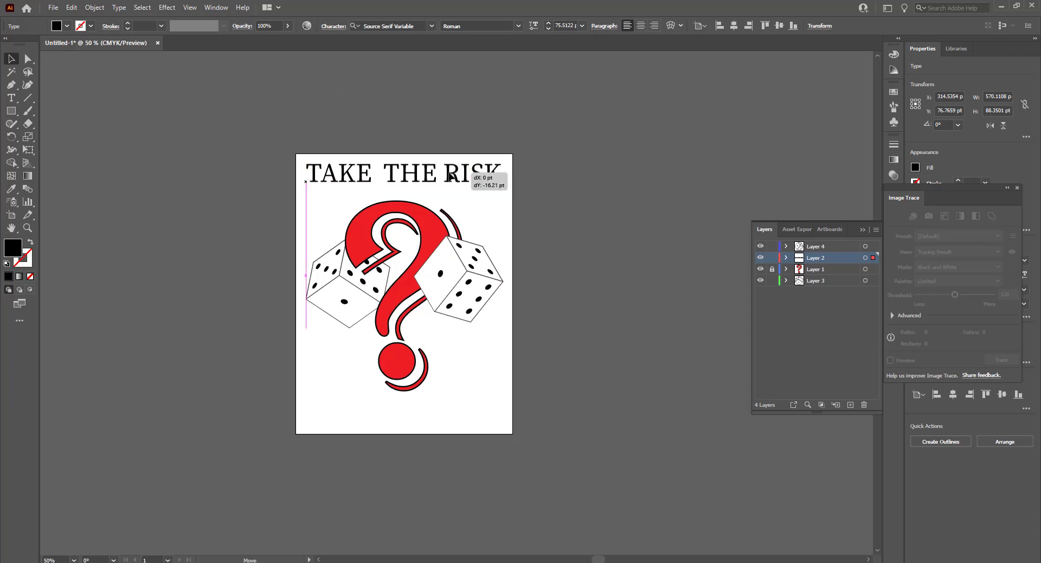
Enlarge the artboard to about 1124 × 1141 pt by extending all four edges outward.
click(546, 202)
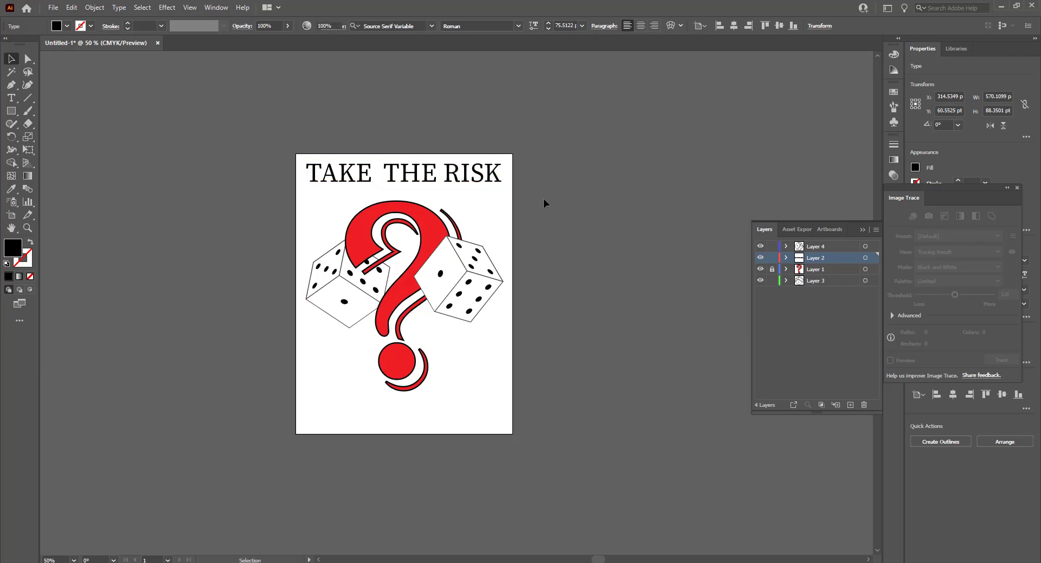
click(10, 214)
drag(405, 154, 404, 82)
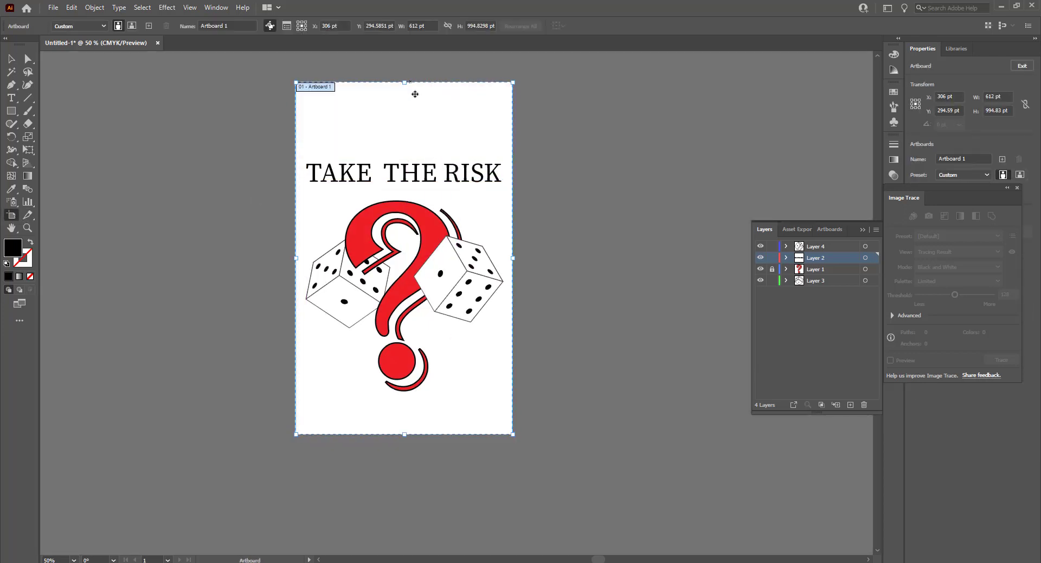
scroll(433, 322, down, 3)
drag(404, 356, 404, 407)
scroll(423, 379, up, 3)
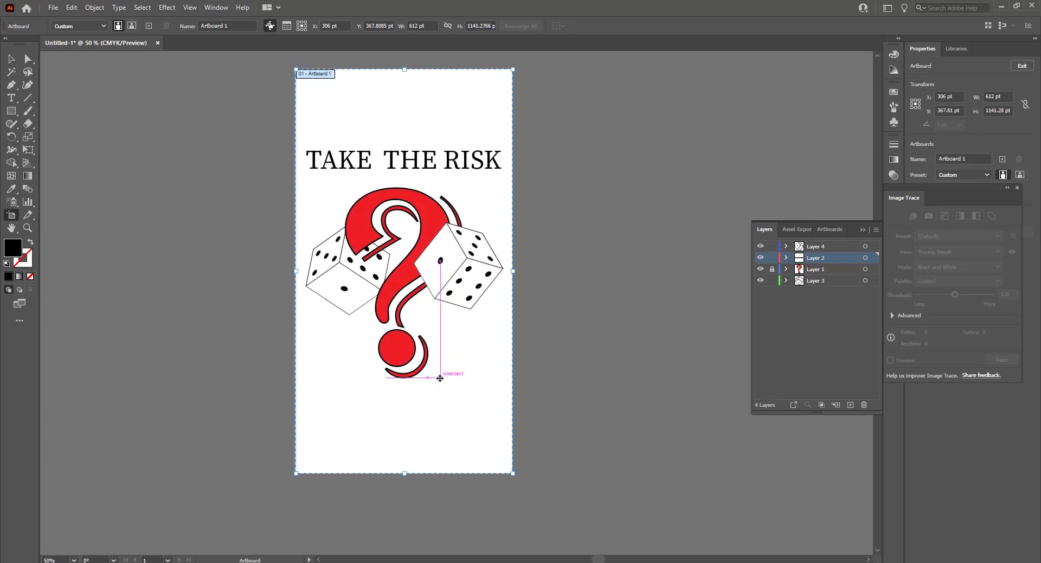
drag(513, 270, 601, 270)
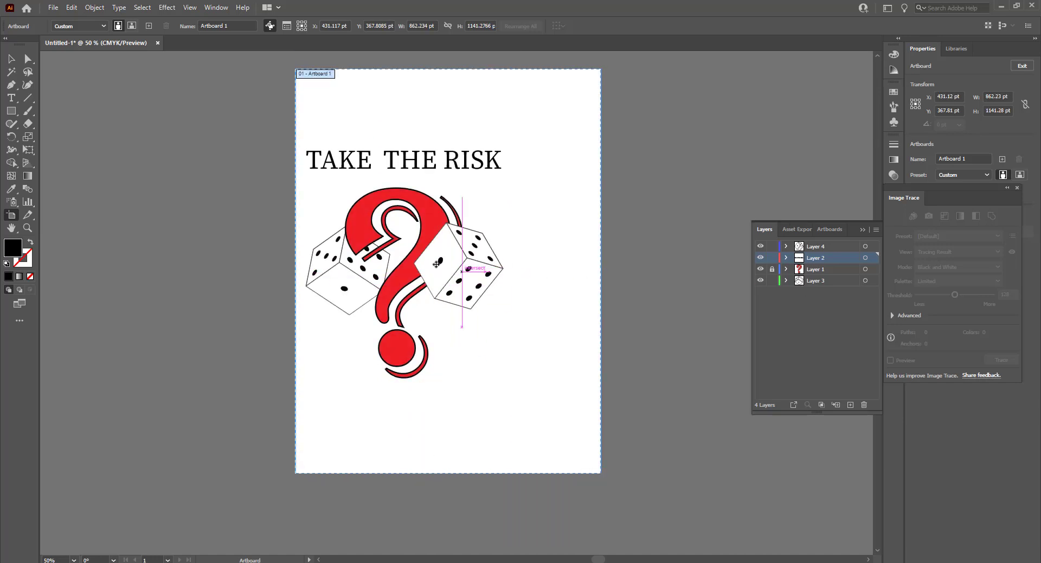
drag(296, 270, 230, 271)
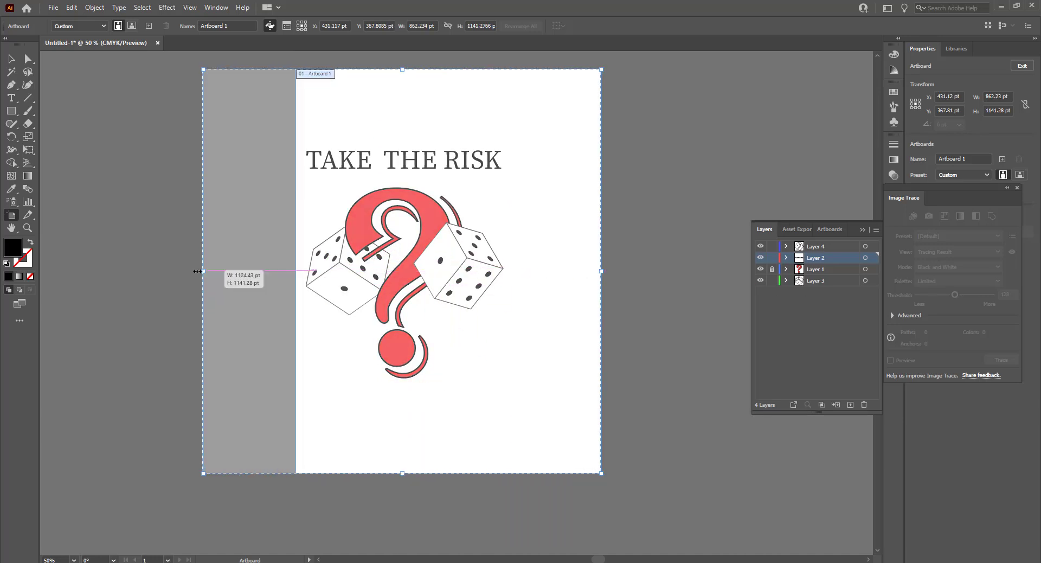
click(11, 58)
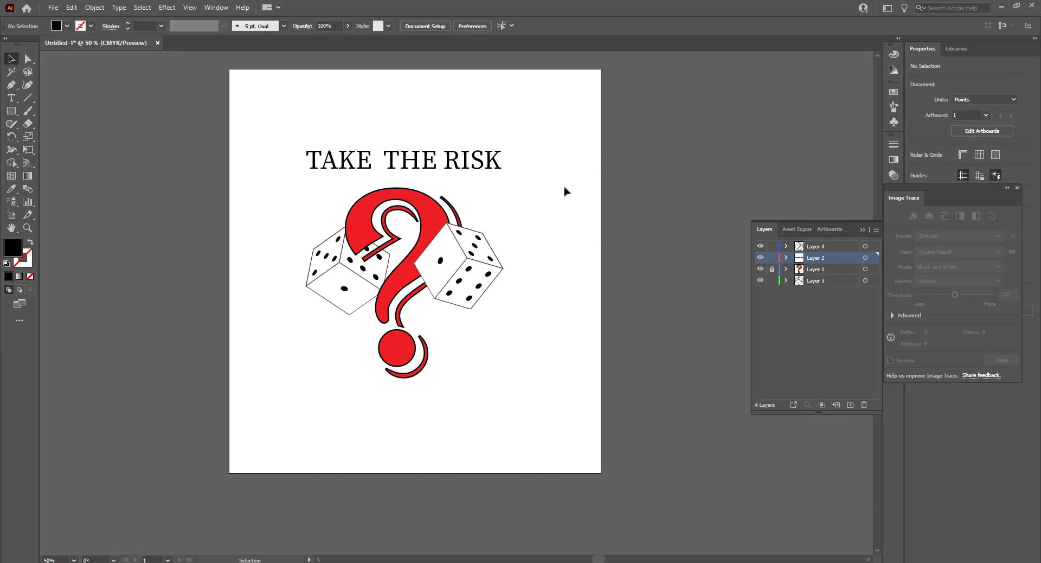
Split the headline into centre-aligned lines 'TAKE THE' and 'RISK' near the artboard top.
drag(467, 169, 467, 131)
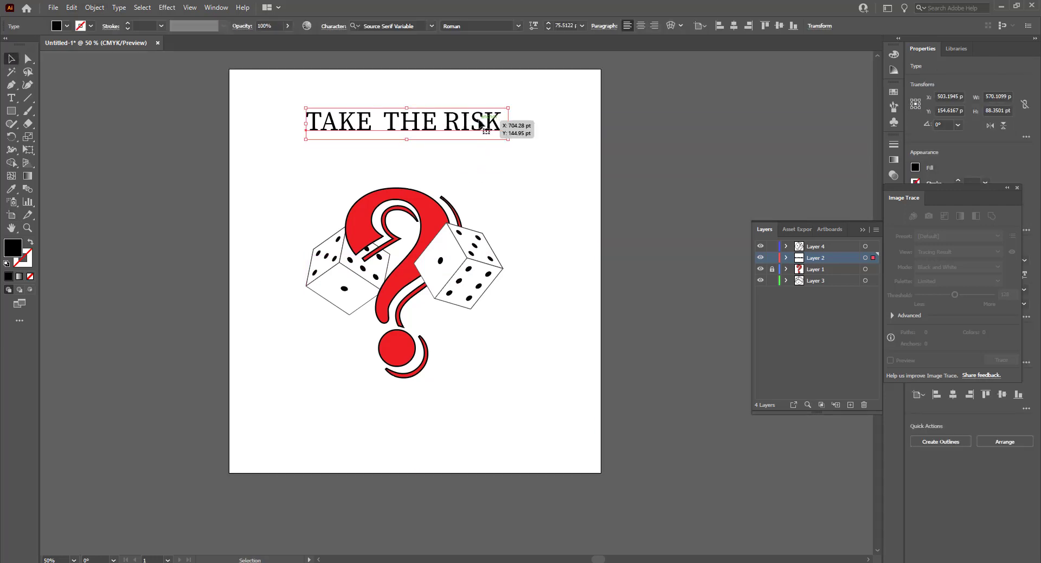
double_click(445, 120)
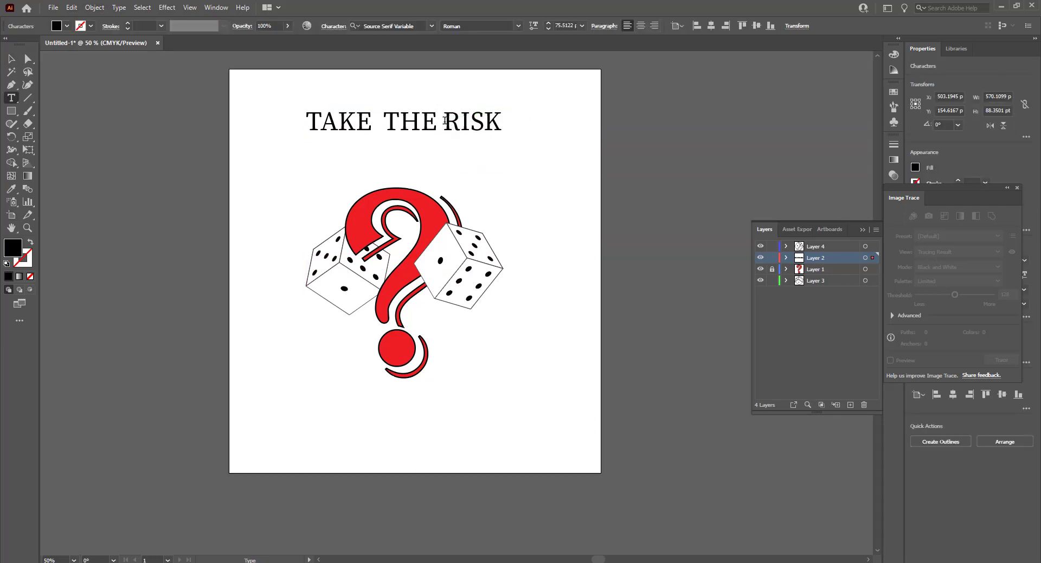
key(Return)
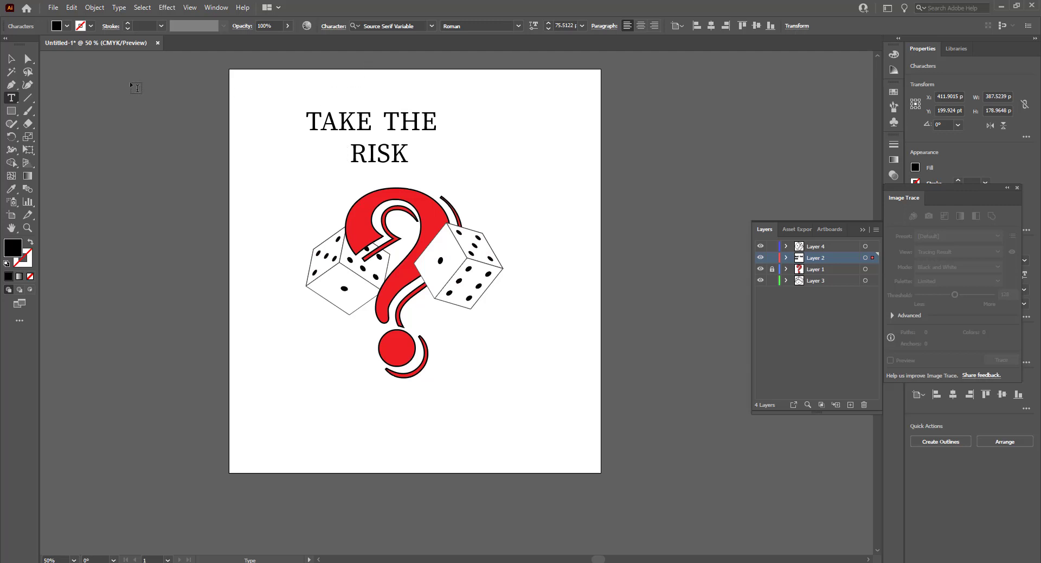
click(11, 58)
click(424, 135)
drag(423, 130, 453, 118)
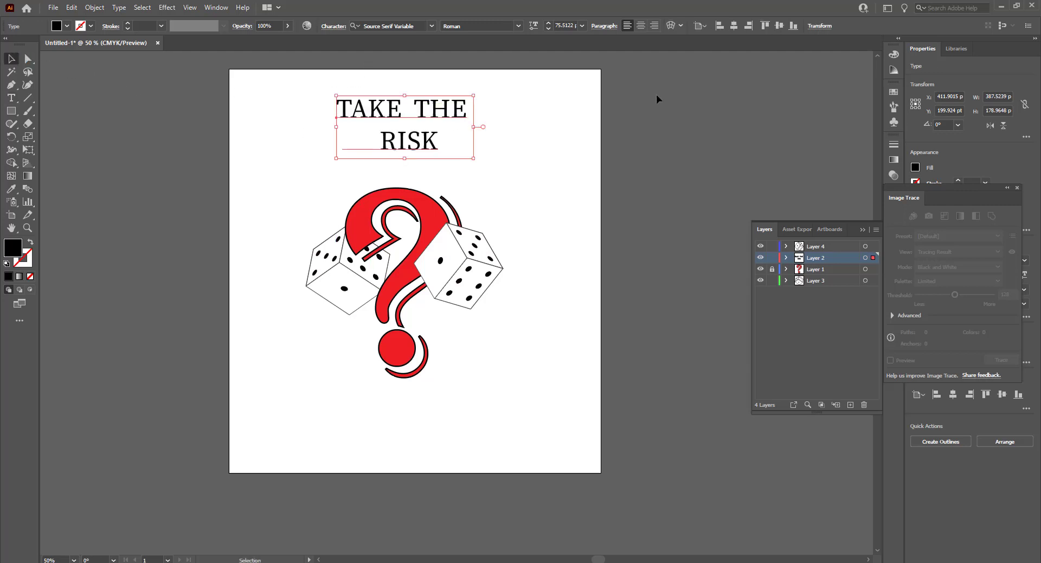
click(640, 25)
drag(413, 148, 416, 150)
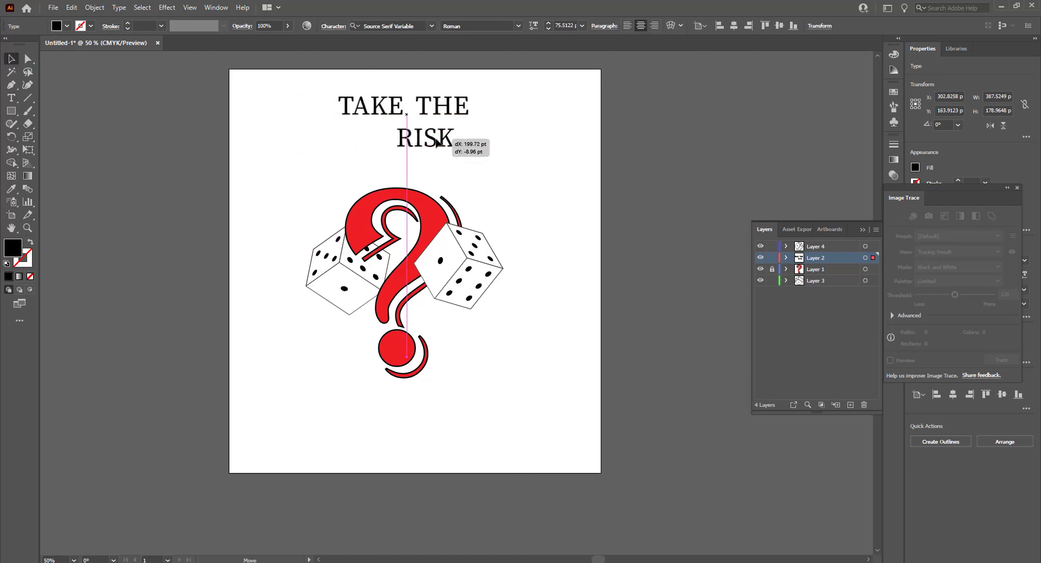
Remove the leading spaces before RISK and centre the headline over the question mark.
key(t)
click(400, 145)
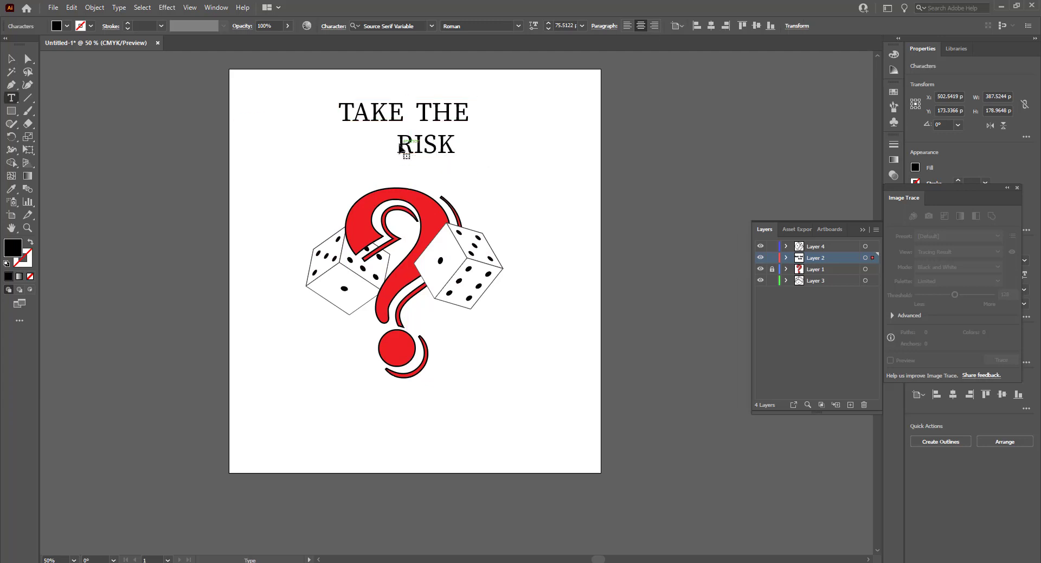
key(BackSpace)
key(BackSpace)
key(BackSpace)
key(BackSpace)
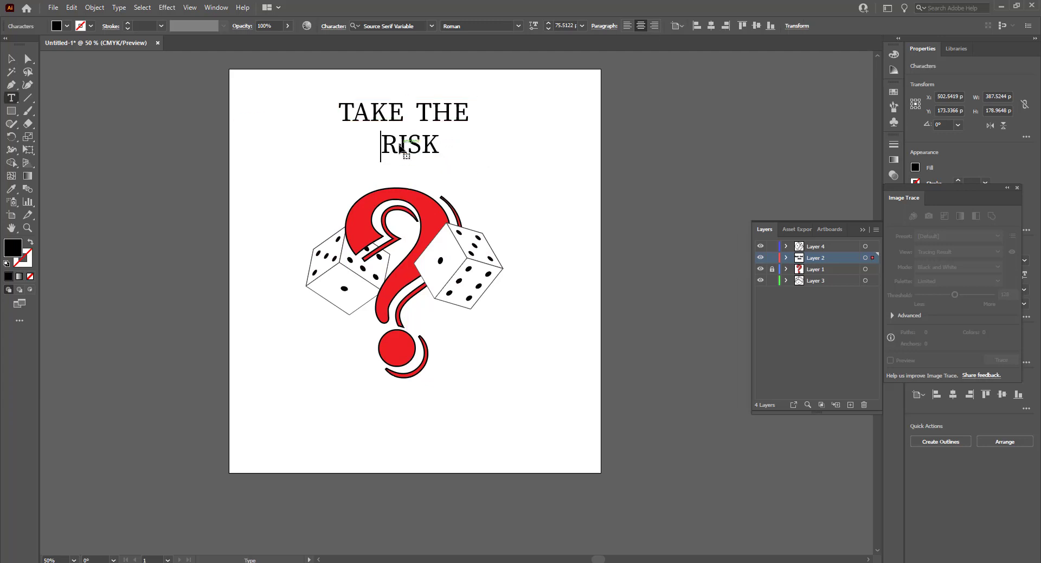
key(BackSpace)
key(BackSpace)
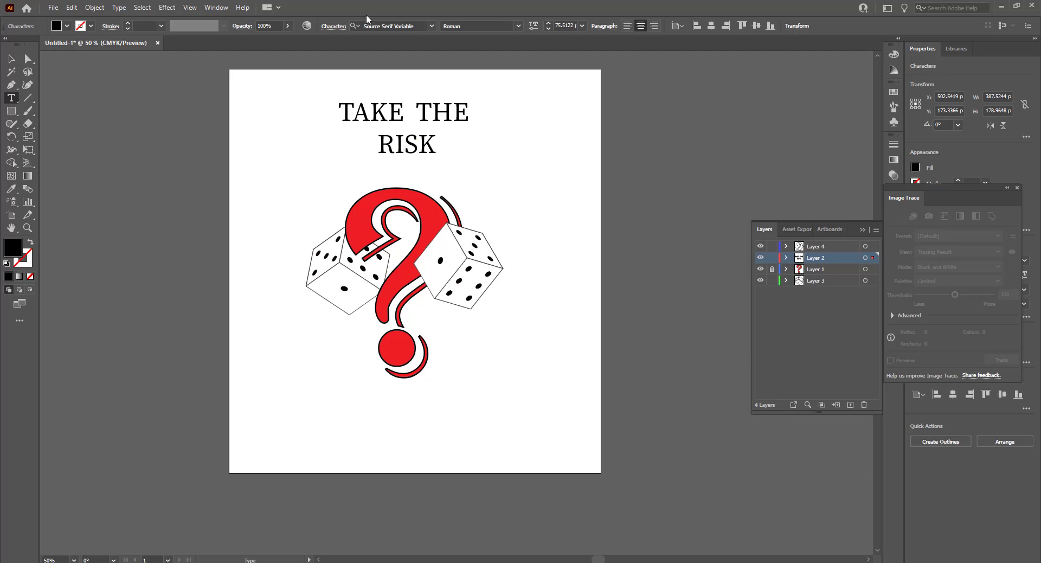
click(12, 61)
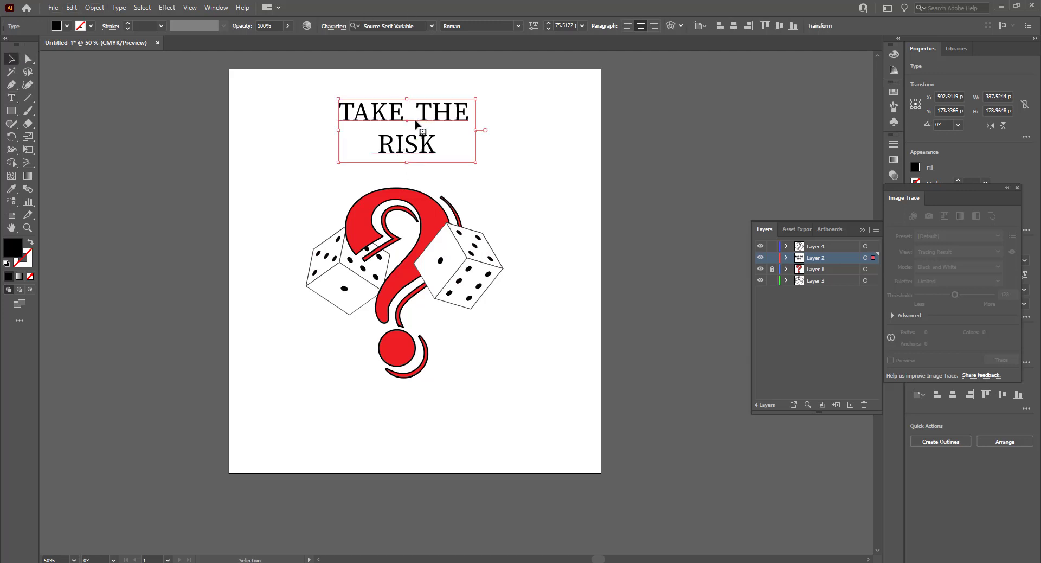
drag(368, 145, 394, 146)
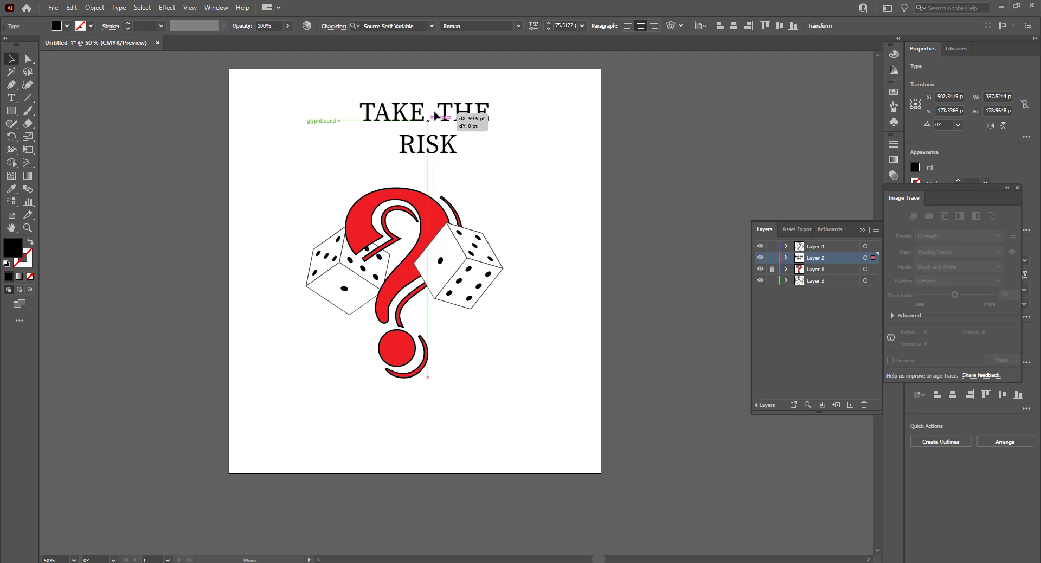
double_click(395, 145)
key(BackSpace)
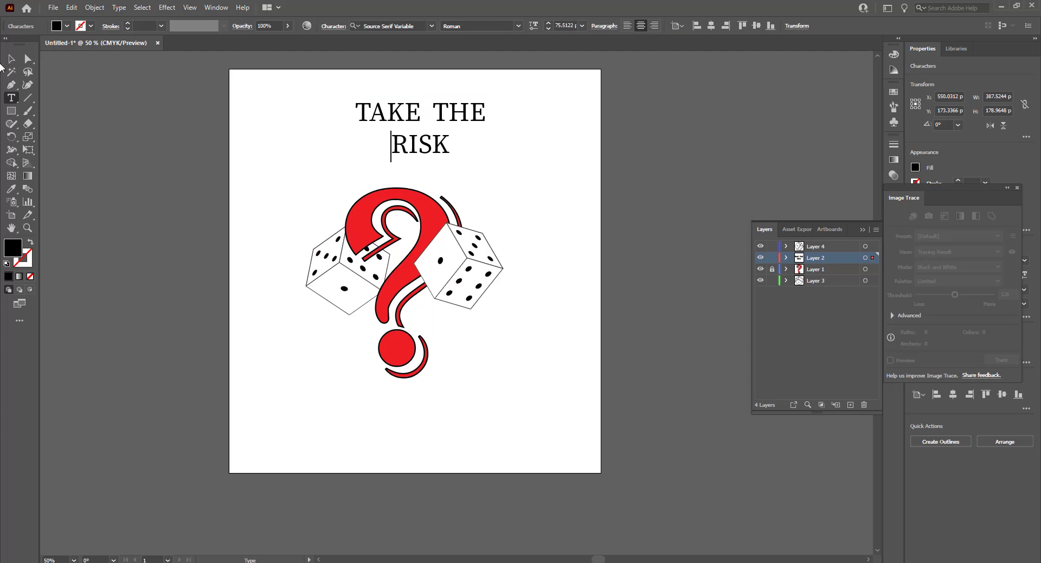
click(11, 58)
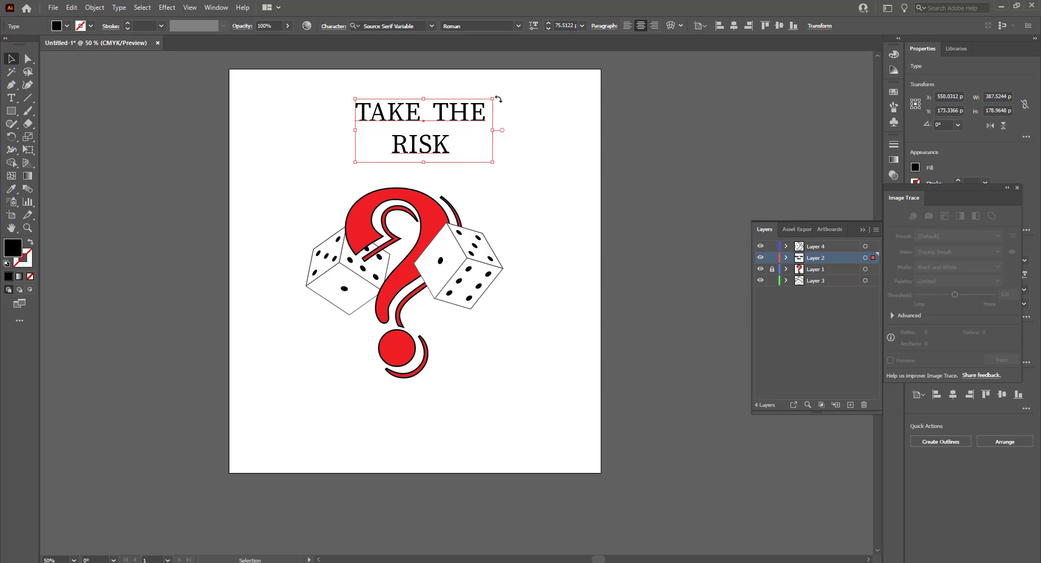
Enlarge the TAKE THE RISK heading and centre it at the top above the question mark.
mouse_move(494, 100)
mouse_down()
mouse_move(535, 79)
mouse_move(477, 100)
mouse_up()
click(553, 140)
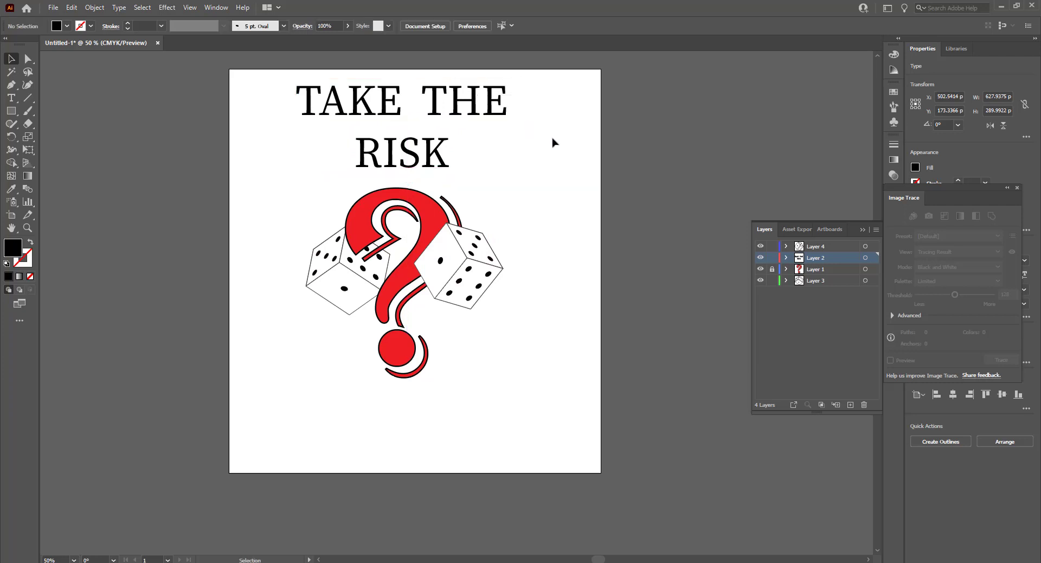
click(483, 108)
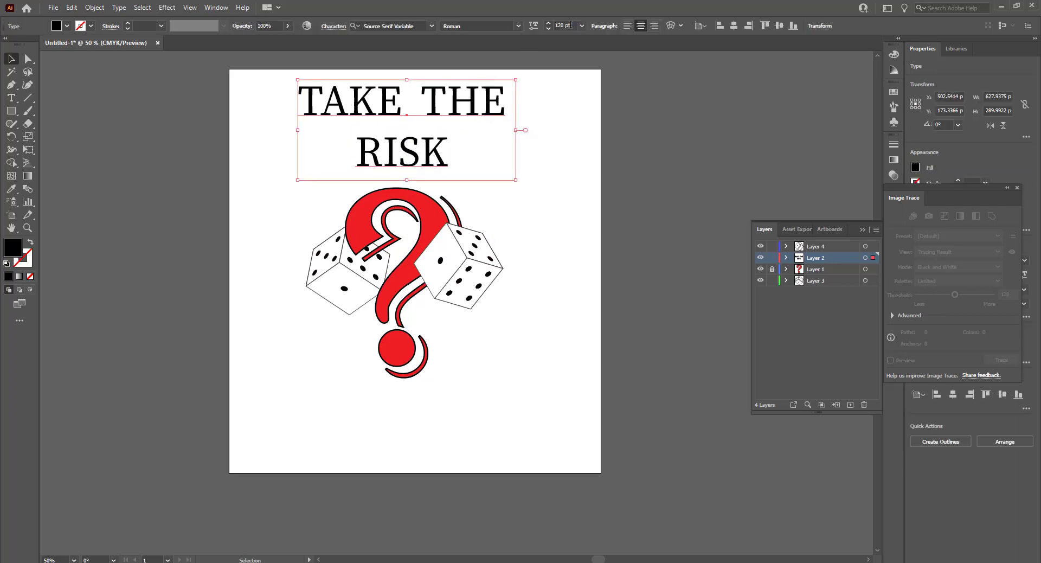
scroll(574, 23, down, 20)
scroll(573, 23, down, 3)
scroll(574, 23, down, 3)
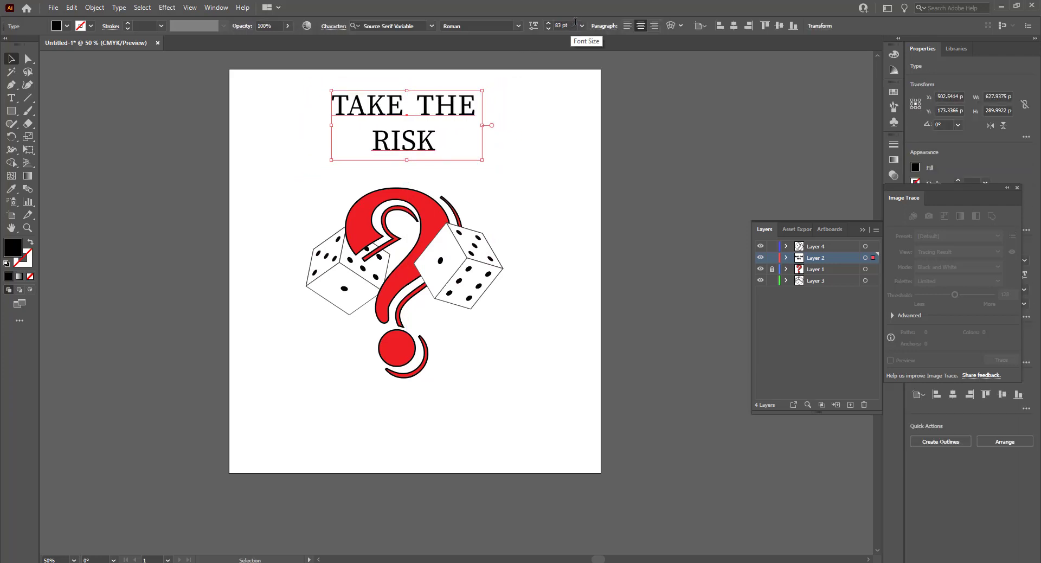
scroll(574, 22, down, 2)
scroll(575, 22, down, 3)
scroll(575, 22, down, 2)
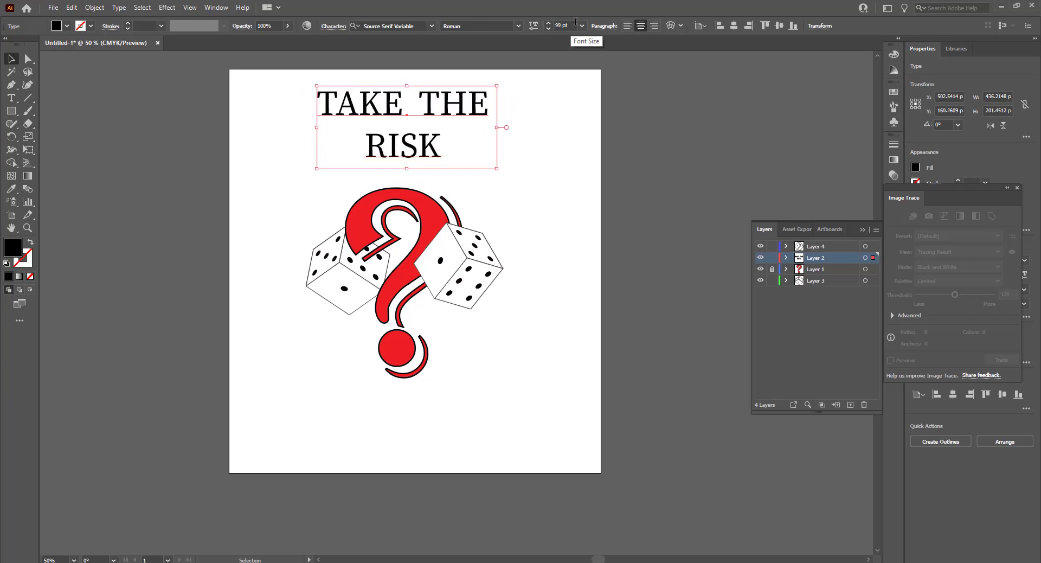
click(562, 157)
scroll(561, 159, down, 2)
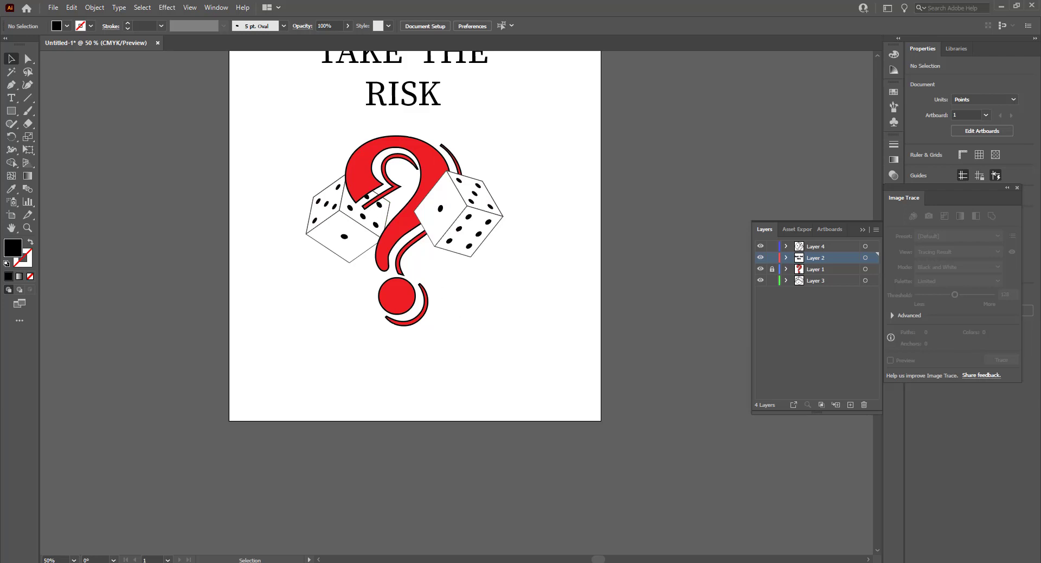
Create an area text box below the question mark and type 'OR LOSE THE'.
click(11, 98)
drag(291, 347, 547, 393)
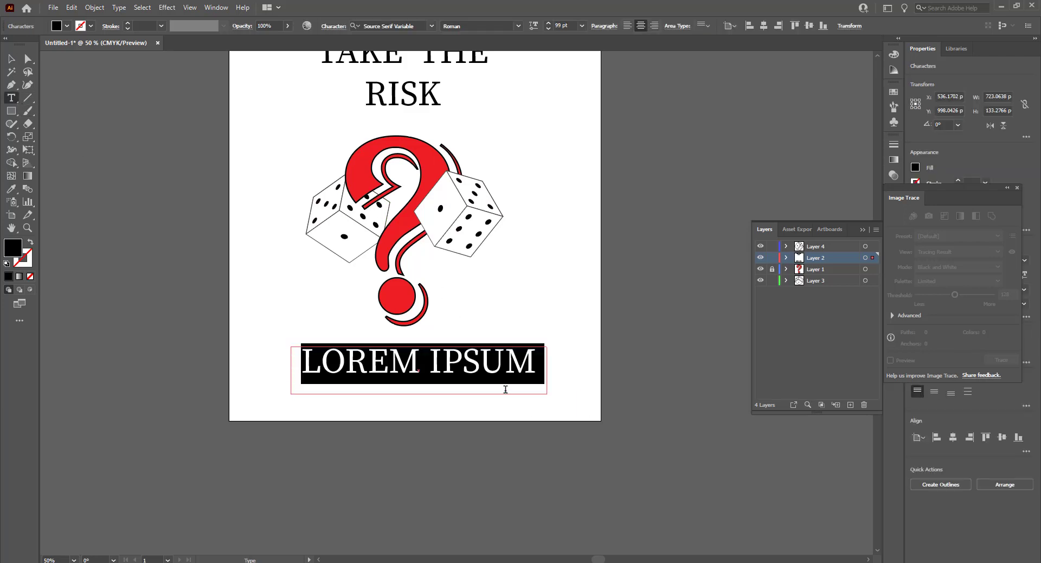
key(BackSpace)
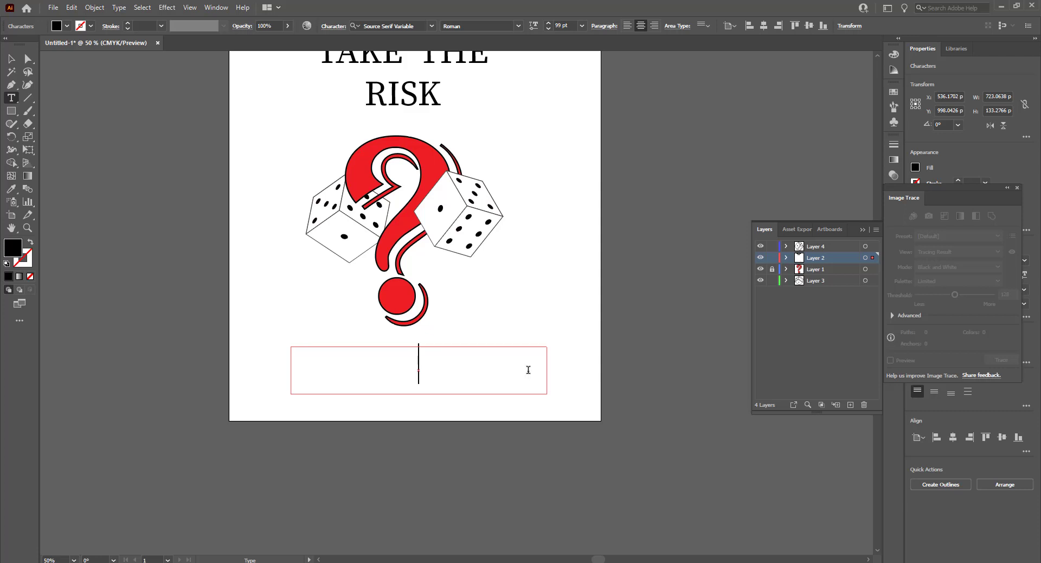
text(OR )
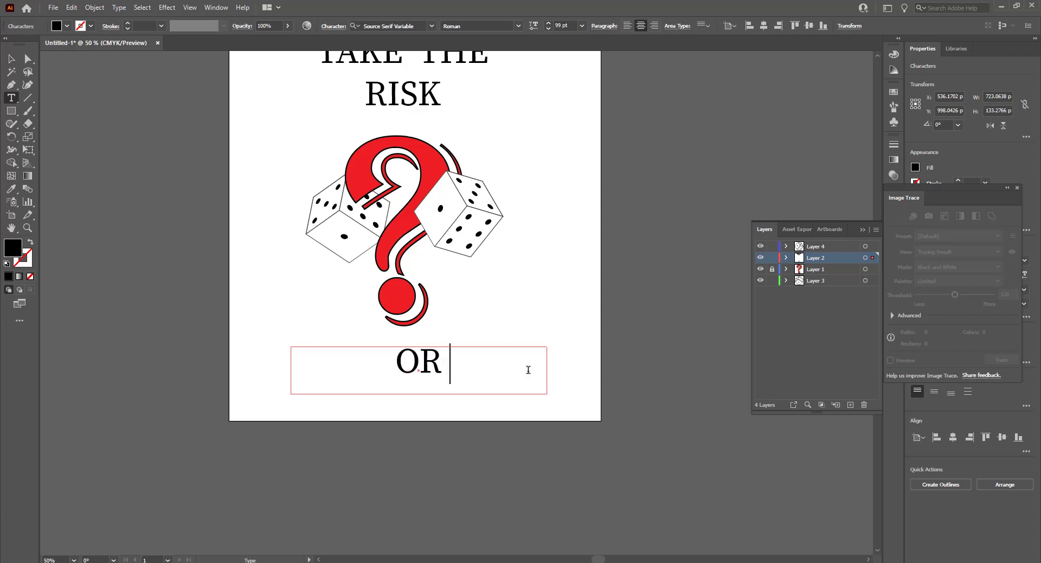
text(LO)
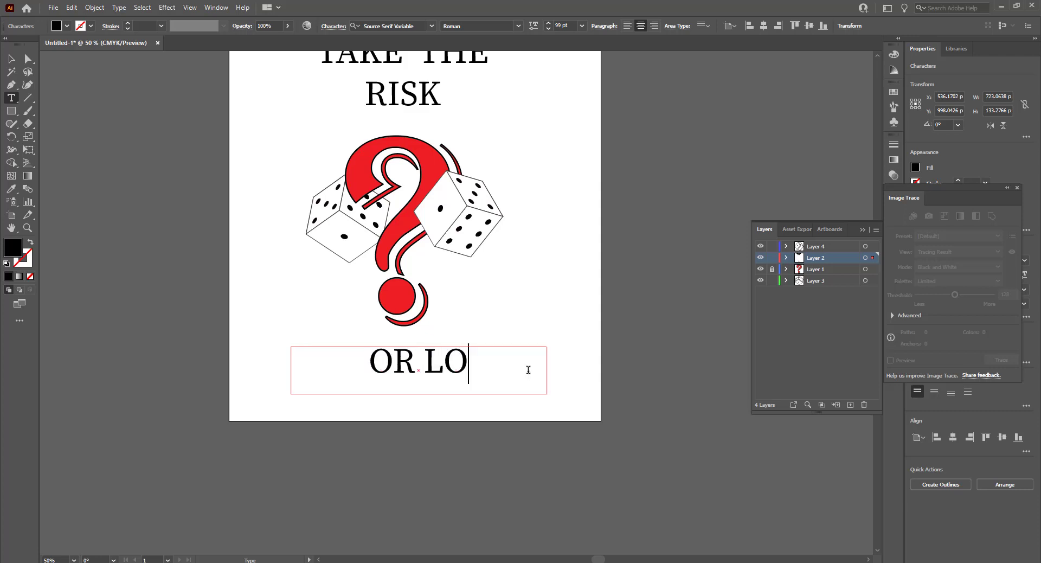
text(SE T)
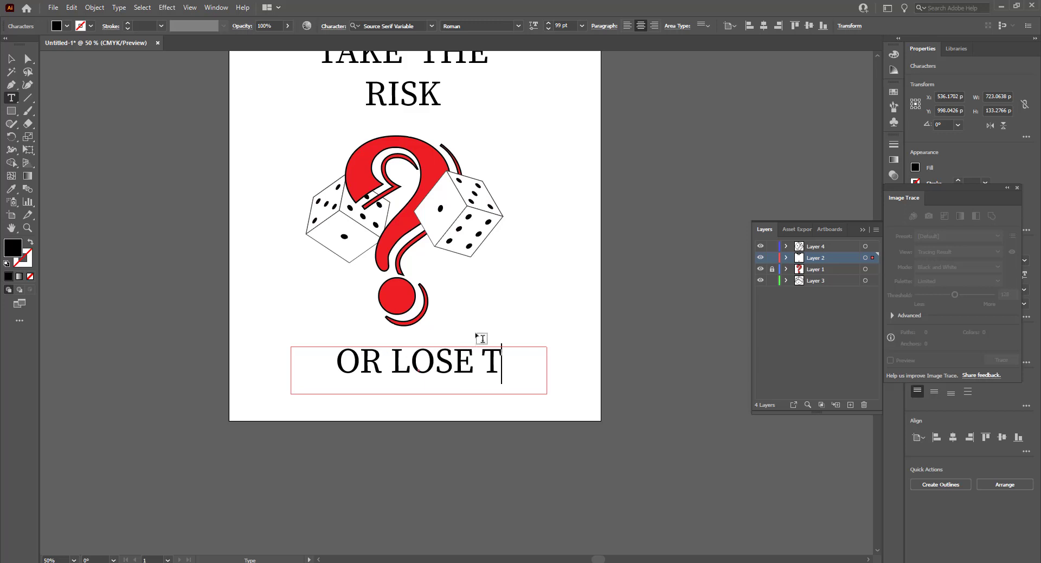
text(HE)
key(Escape)
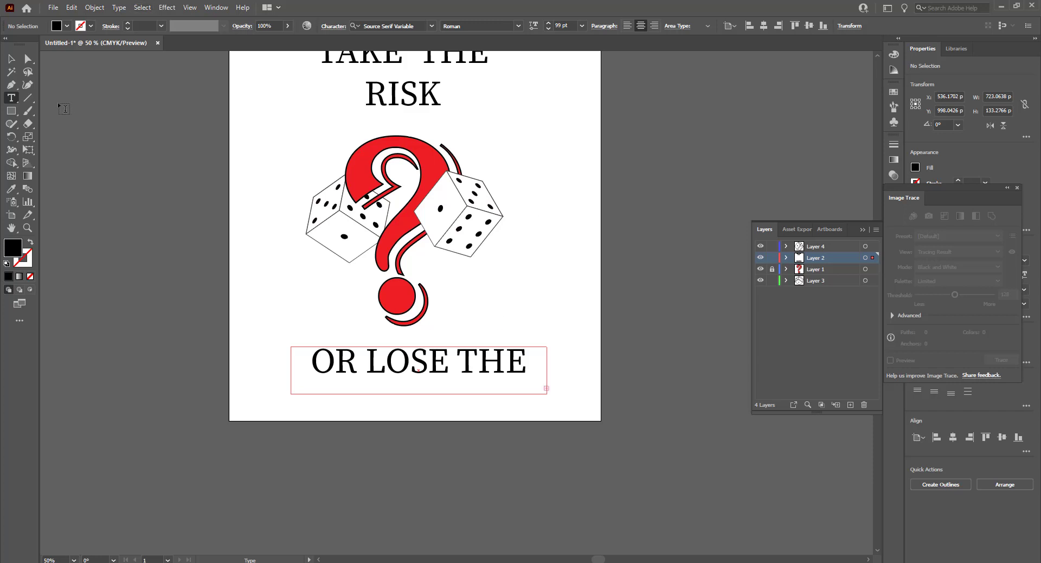
Stretch the text frame down and complete the text as 'OR LOSE THE CHANCE'.
click(11, 59)
click(448, 361)
drag(418, 395, 418, 444)
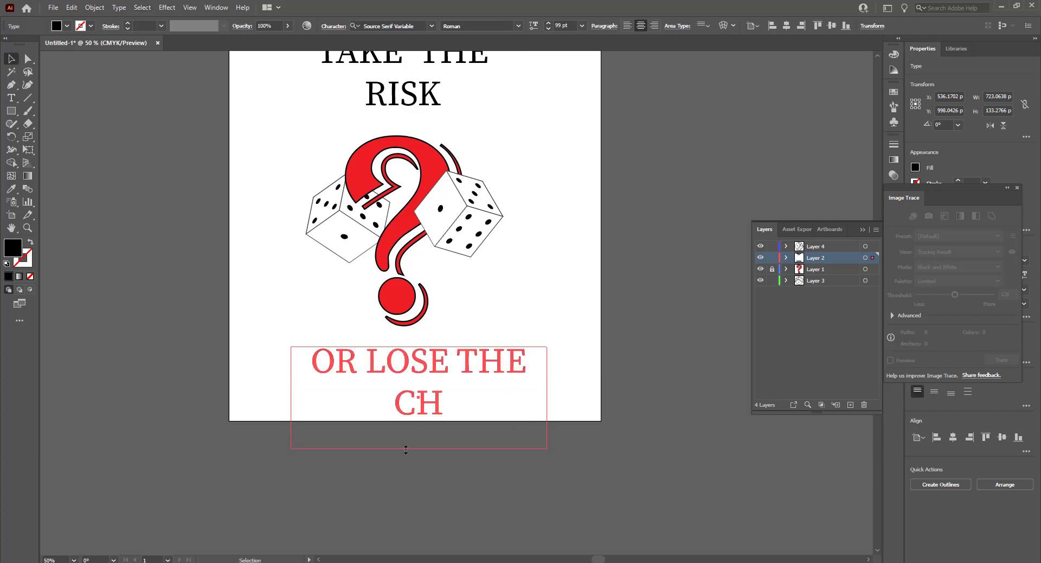
double_click(442, 413)
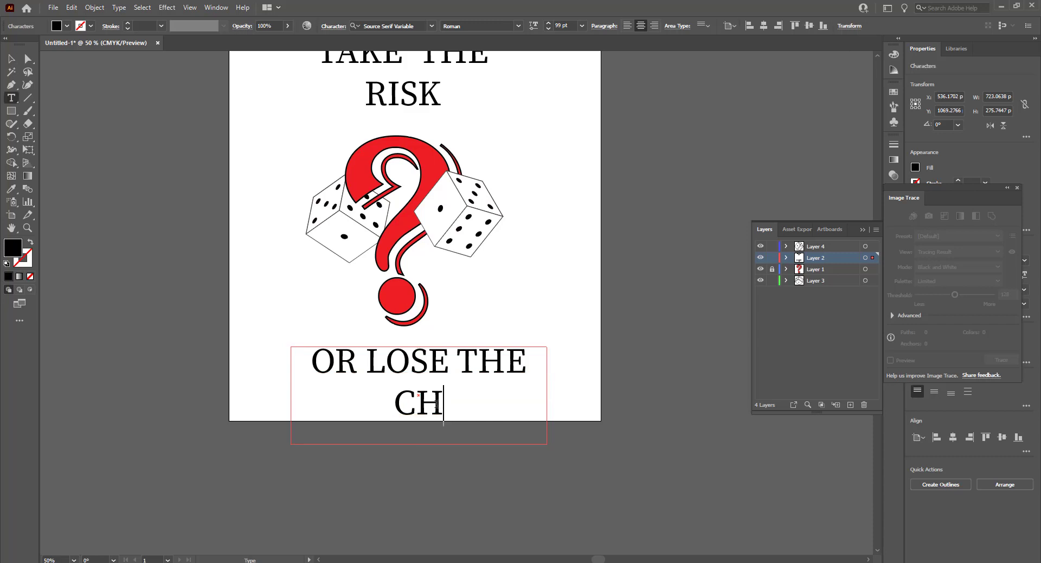
text(A)
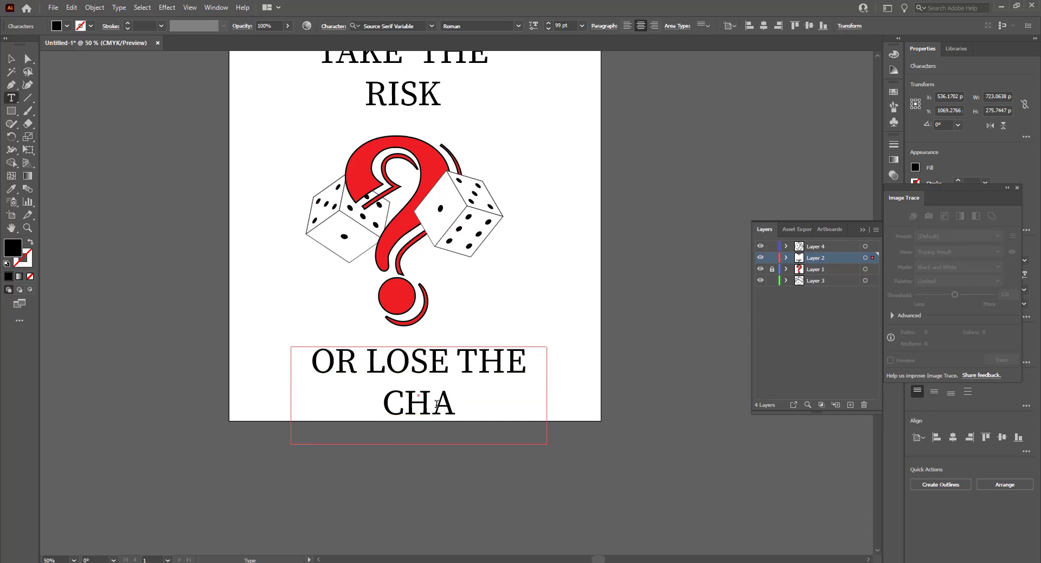
text(NCE)
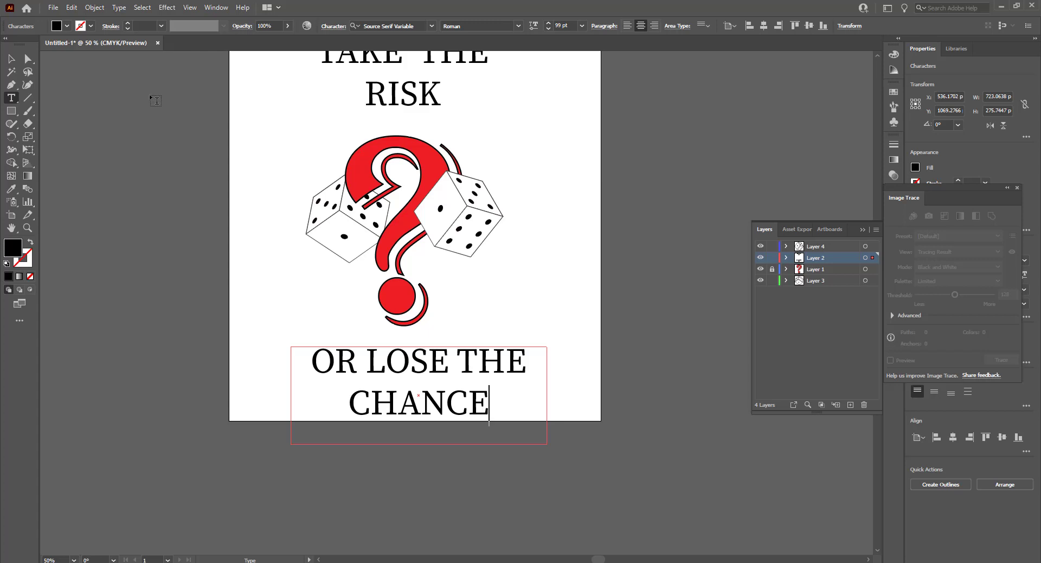
Move the OR LOSE THE CHANCE block under the question mark, lower on the page.
click(11, 58)
drag(419, 371, 408, 356)
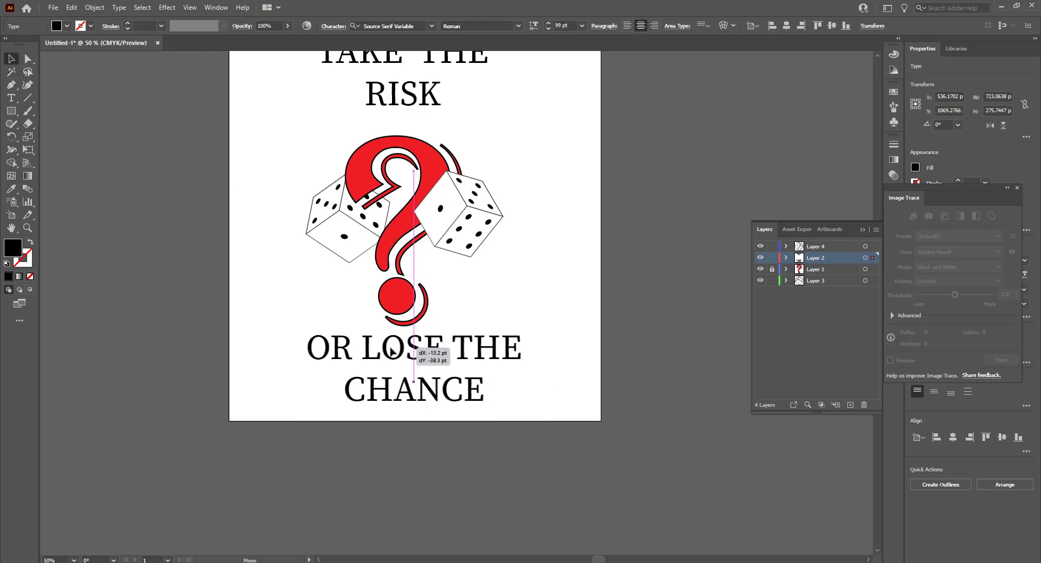
scroll(434, 350, up, 2)
scroll(464, 340, down, 1)
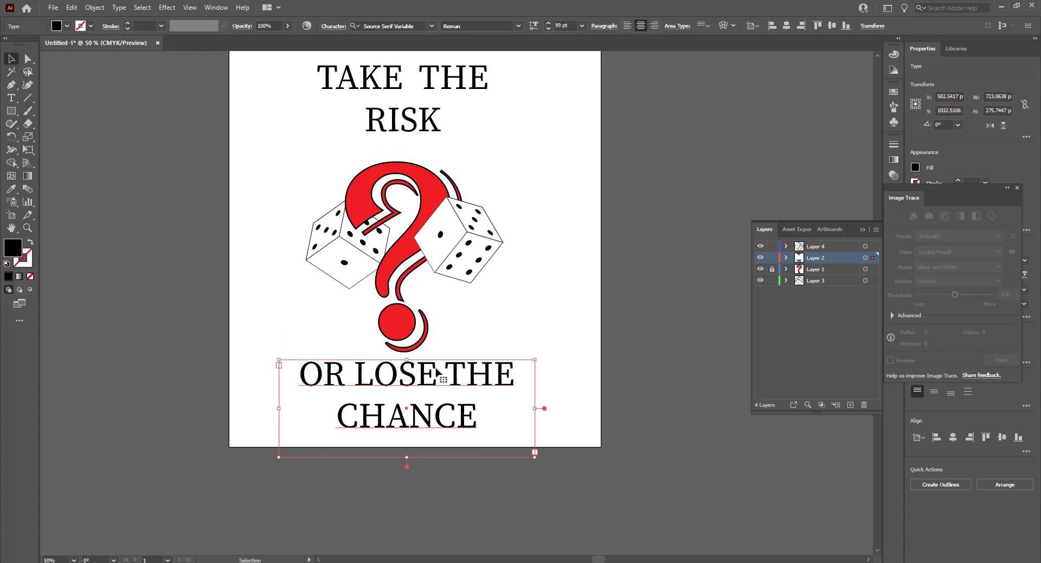
drag(435, 372, 443, 376)
click(541, 295)
scroll(541, 295, up, 1)
scroll(541, 294, up, 1)
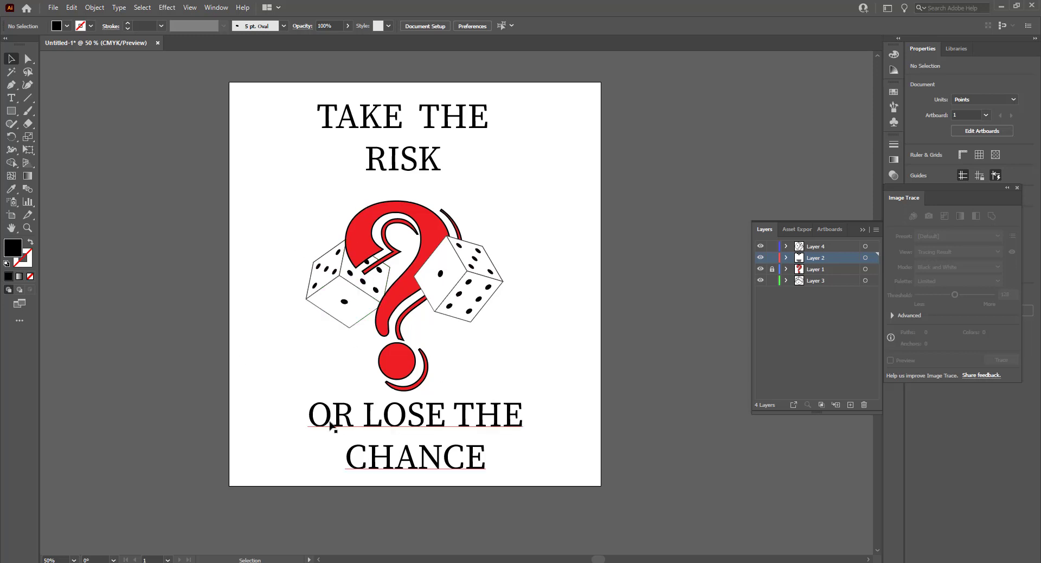
mouse_move(325, 417)
mouse_down()
mouse_move(488, 485)
mouse_move(404, 426)
mouse_up()
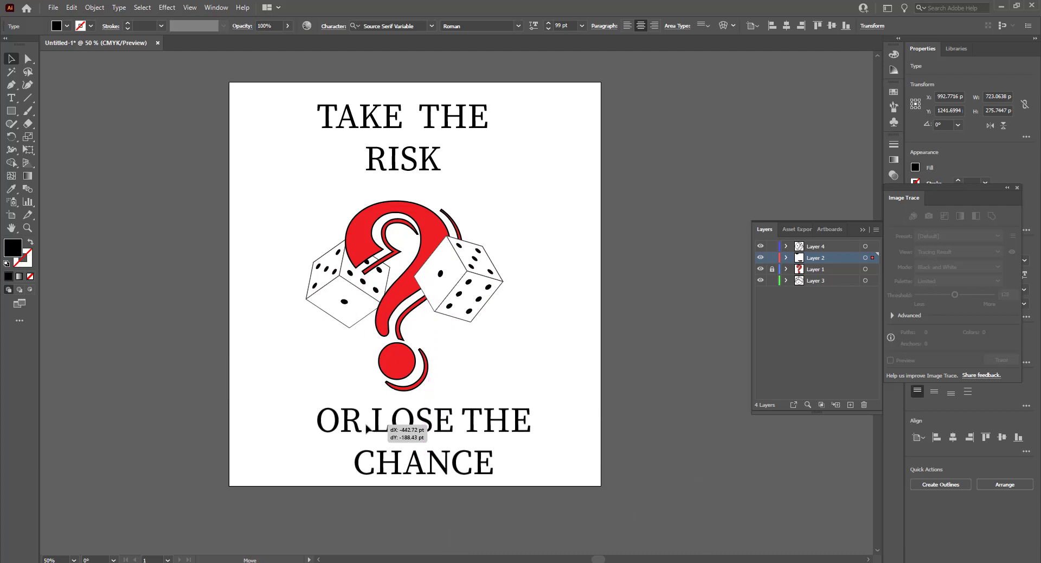
click(520, 366)
scroll(520, 367, up, 1)
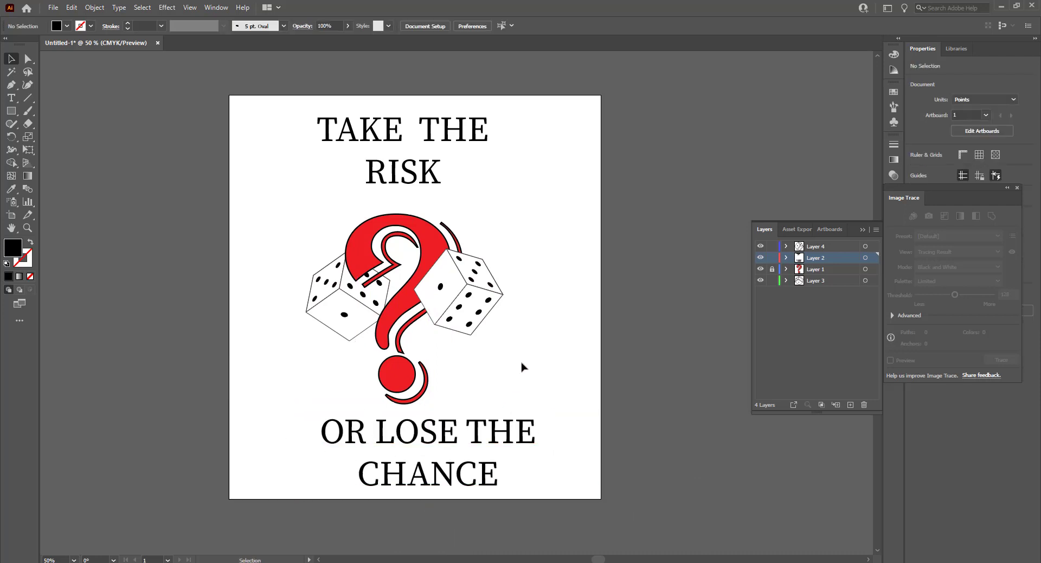
Flatten OR LOSE THE CHANCE with the High Resolution preset, converting all text to outlines.
click(481, 456)
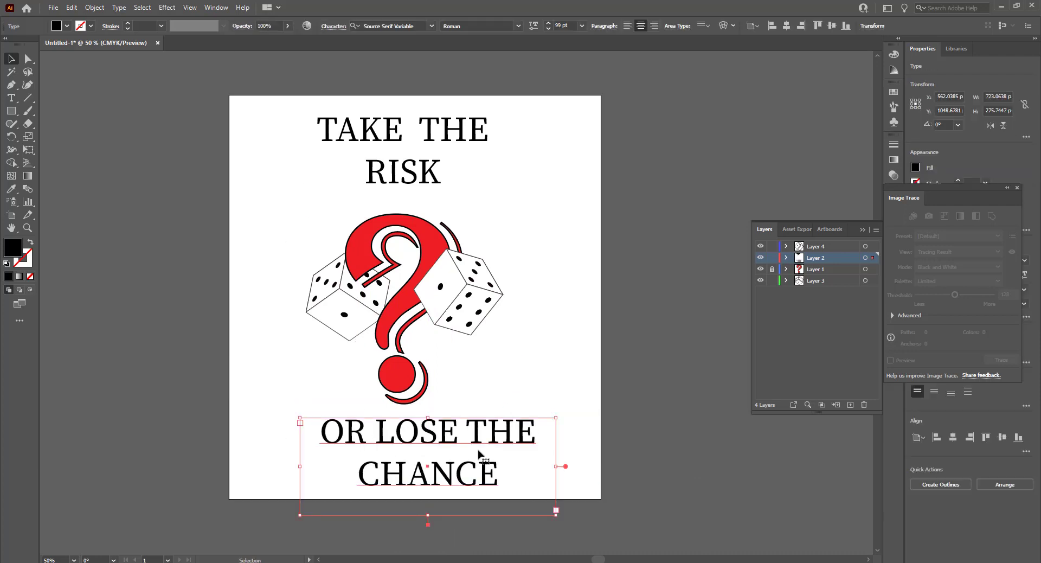
click(94, 7)
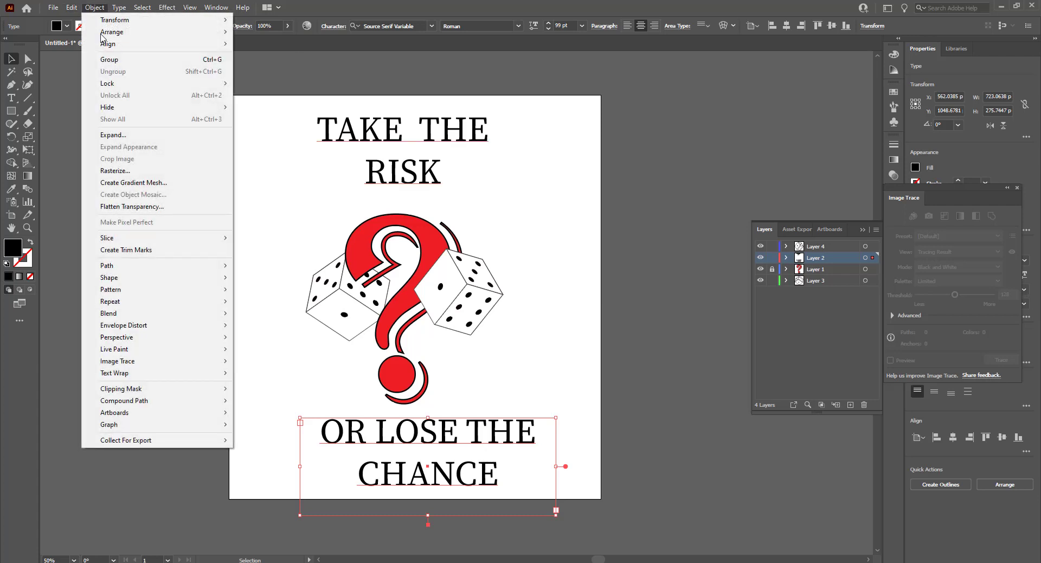
click(165, 208)
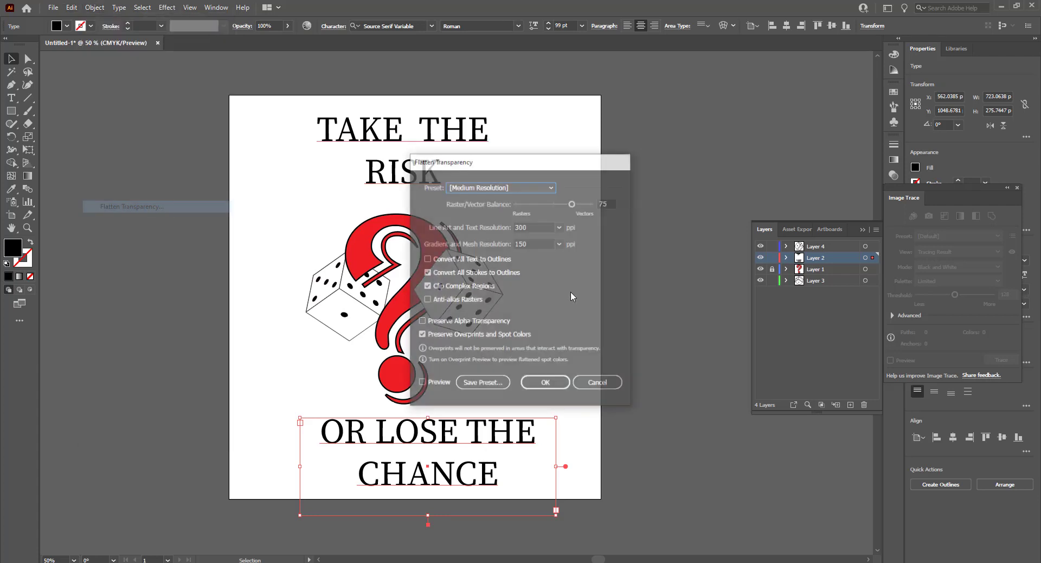
click(552, 188)
click(513, 204)
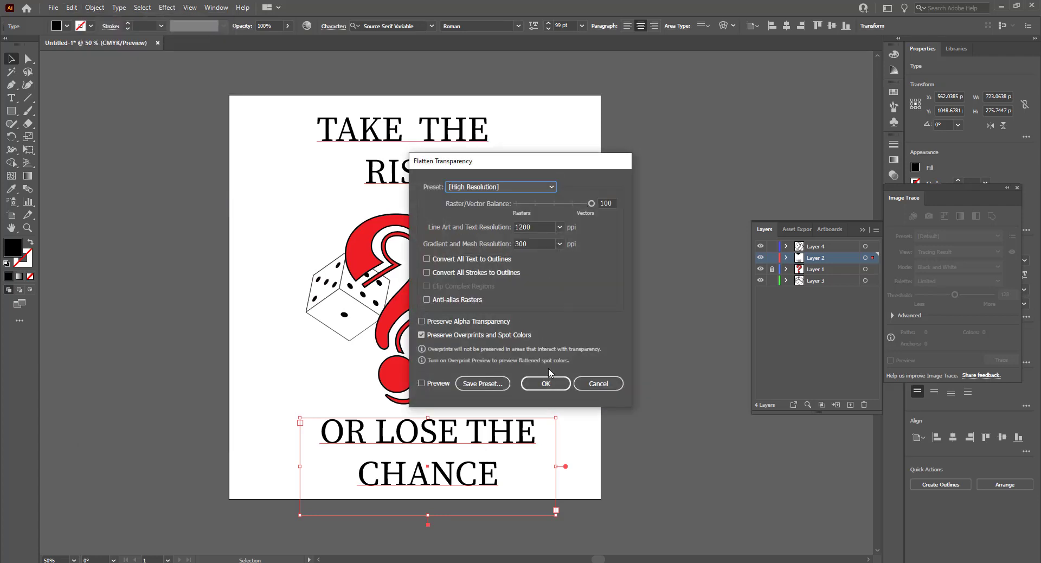
click(427, 272)
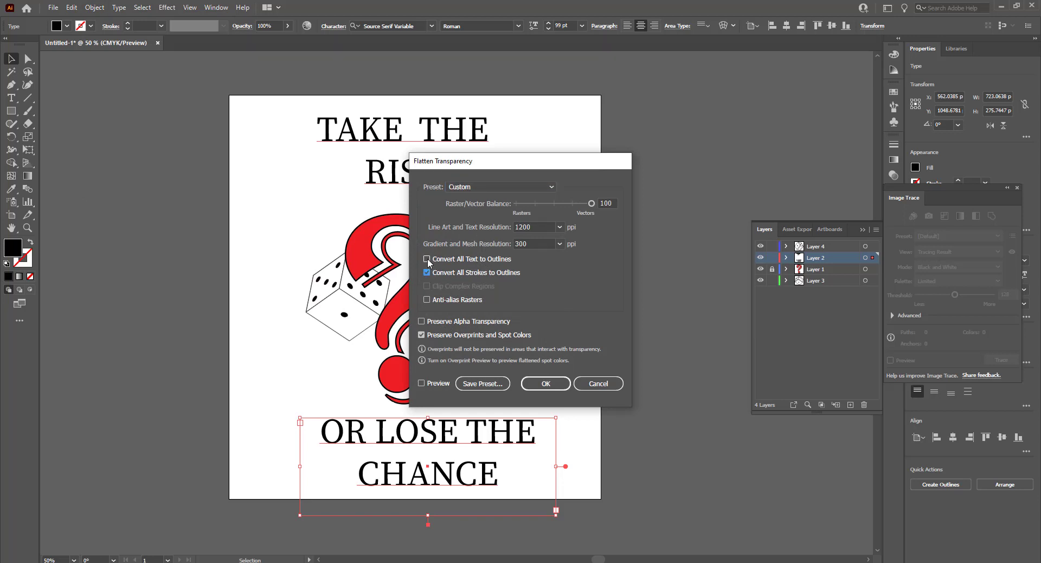
click(545, 382)
click(552, 332)
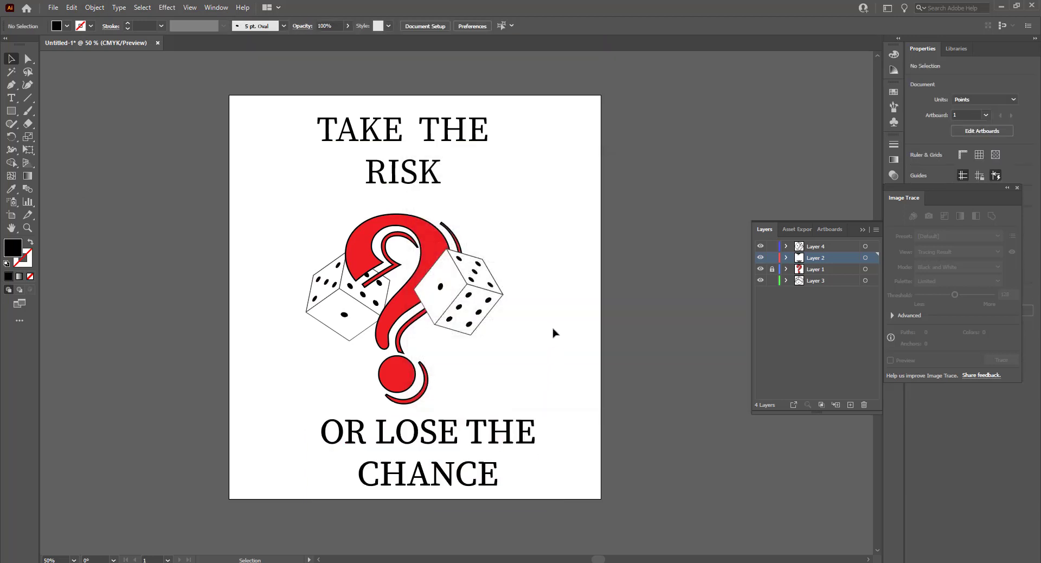
Flatten the TAKE THE RISK heading into outlined letter shapes.
click(440, 136)
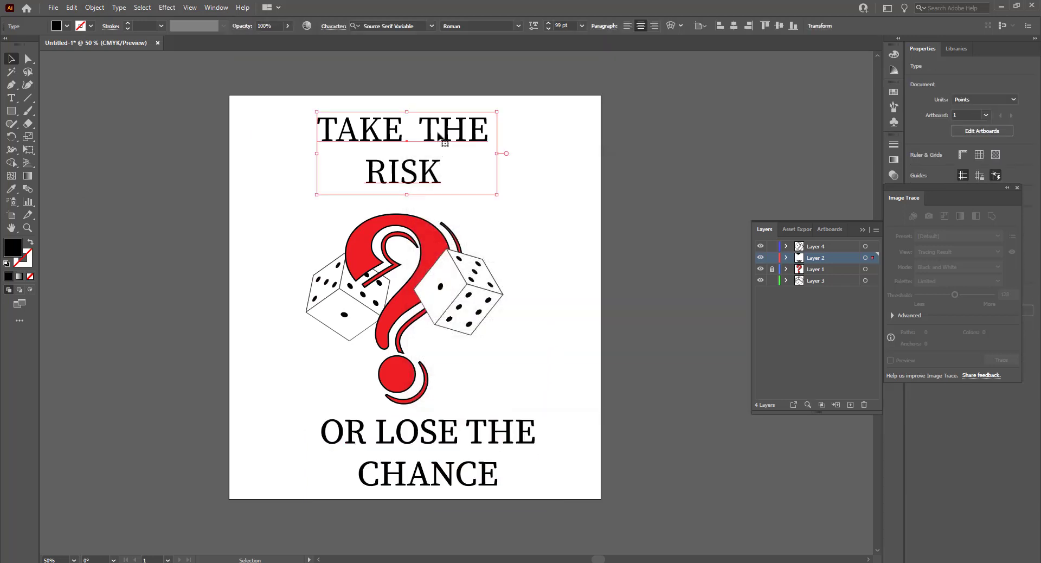
click(95, 8)
click(157, 206)
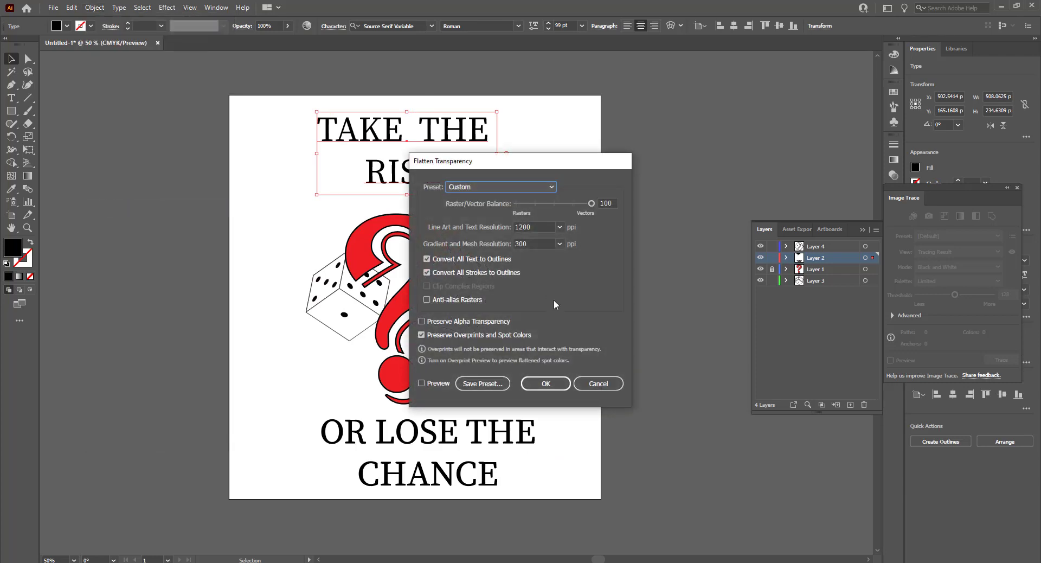
click(563, 382)
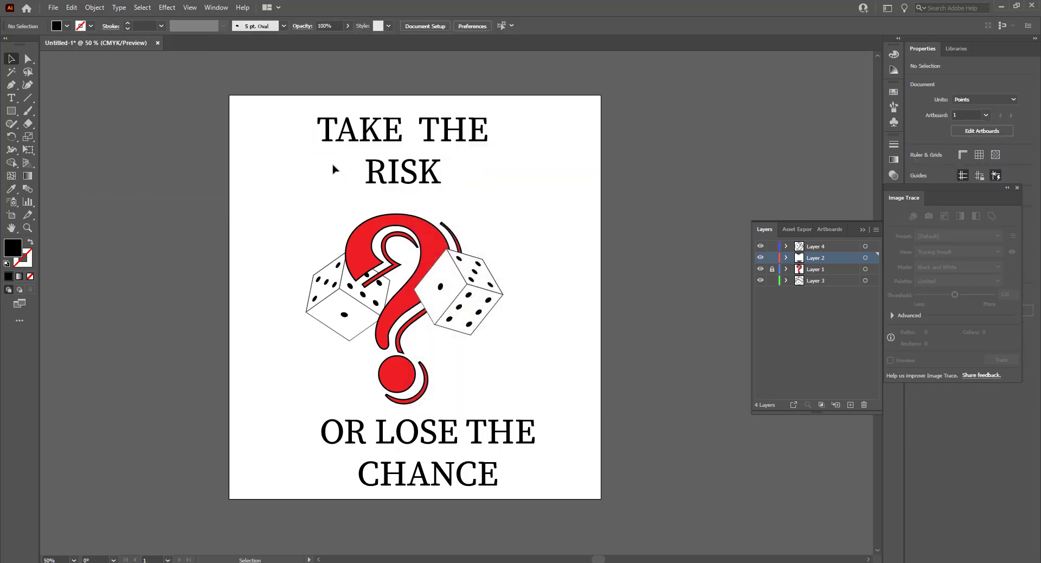
click(334, 169)
Ungroup the TAKE THE RISK outlines and nudge RISK slightly upward.
right_click(476, 166)
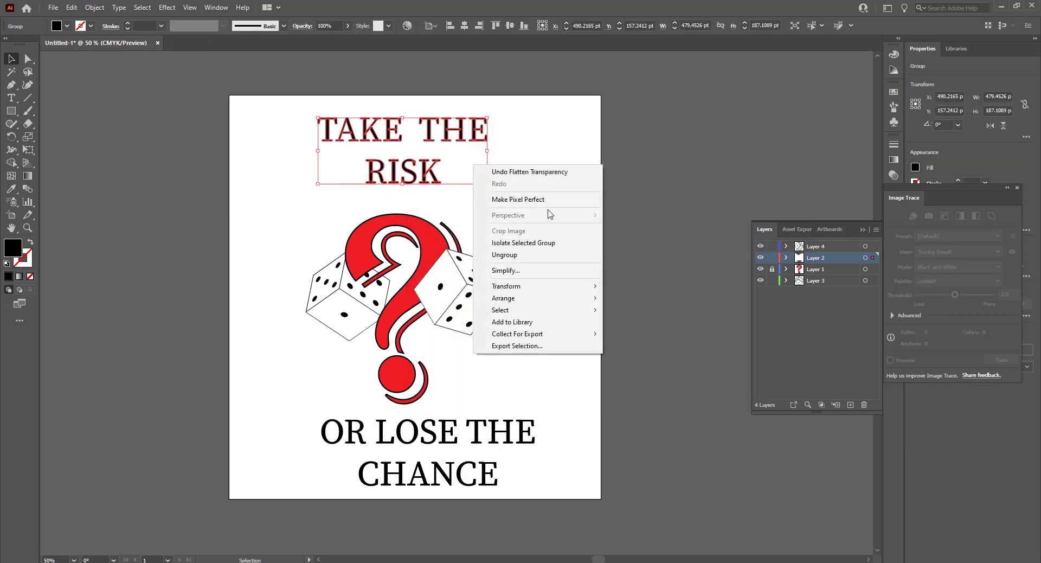
click(537, 255)
click(437, 173)
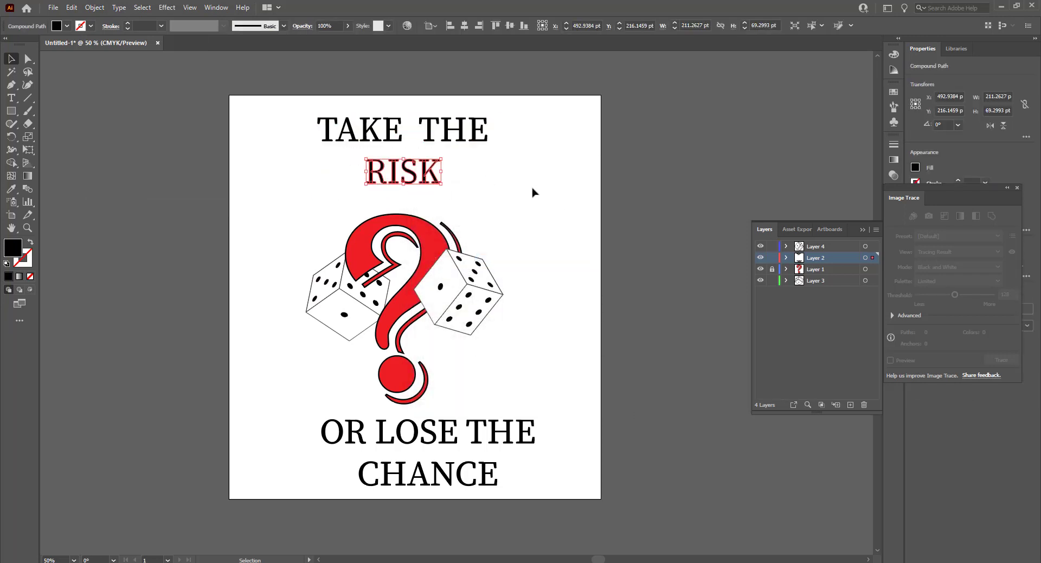
click(533, 192)
drag(304, 113, 609, 183)
click(406, 197)
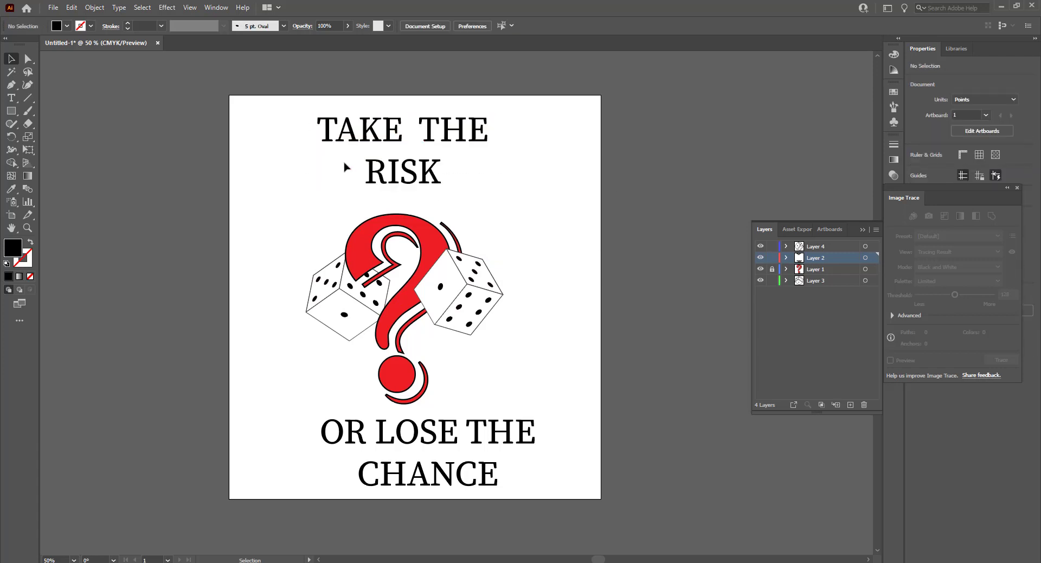
drag(437, 173, 436, 166)
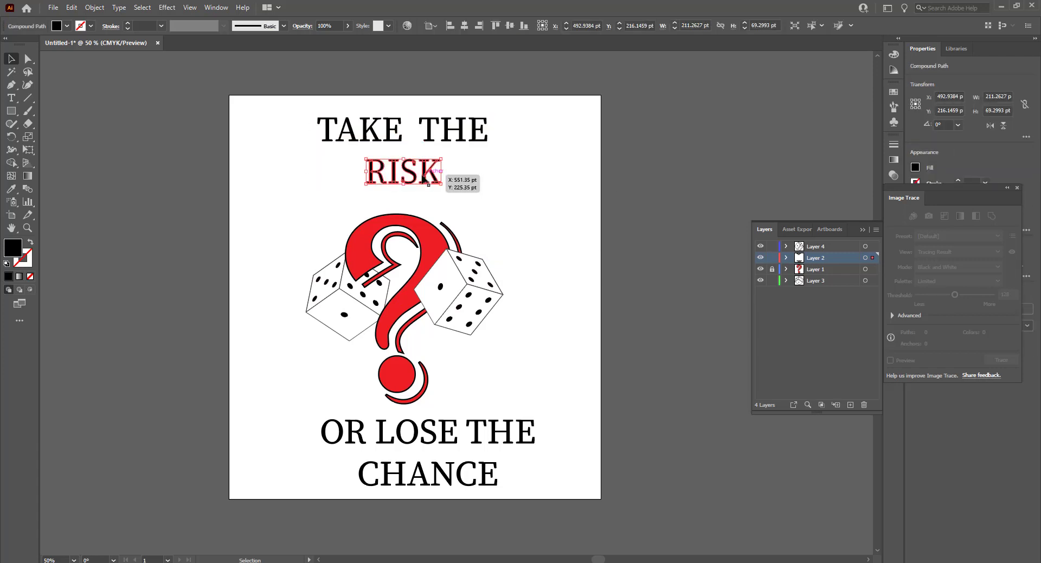
click(605, 244)
scroll(543, 386, down, 3)
Ungroup the OR LOSE THE CHANCE outlines and centre CHANCE under OR LOSE THE.
drag(332, 414, 546, 449)
right_click(514, 430)
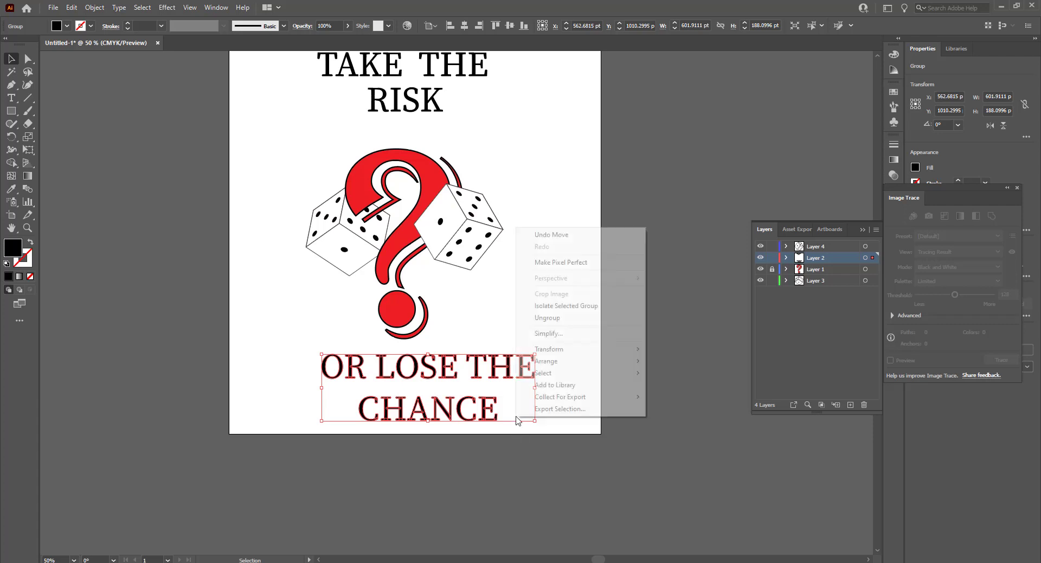
click(553, 318)
click(314, 425)
drag(334, 412, 625, 455)
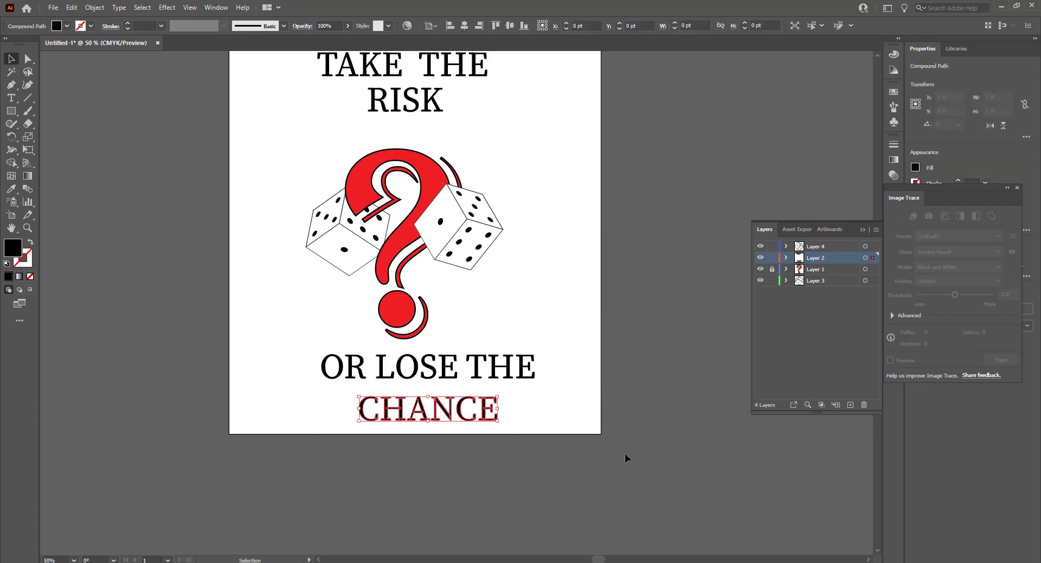
drag(464, 420, 561, 415)
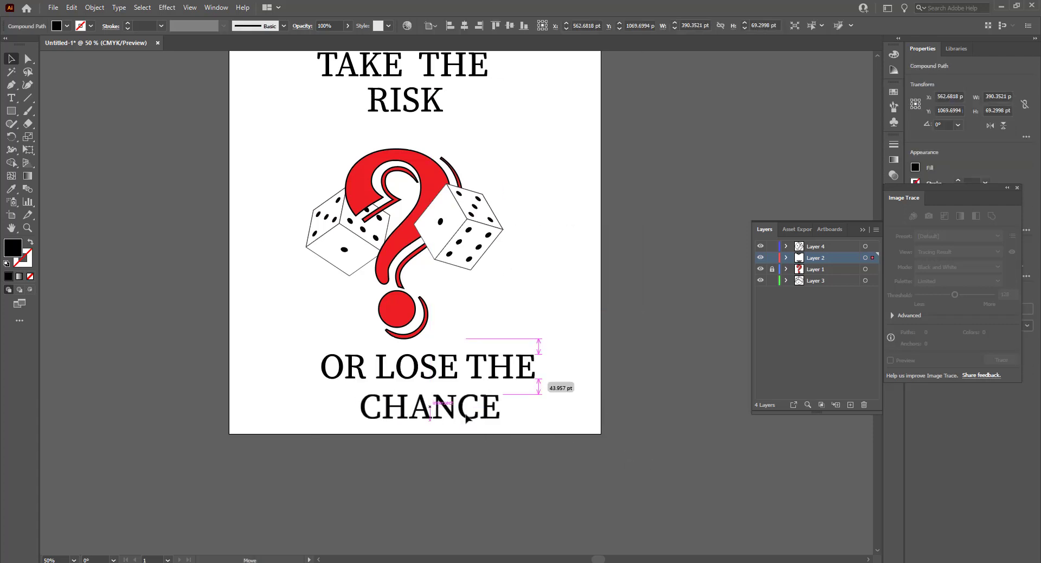
click(564, 407)
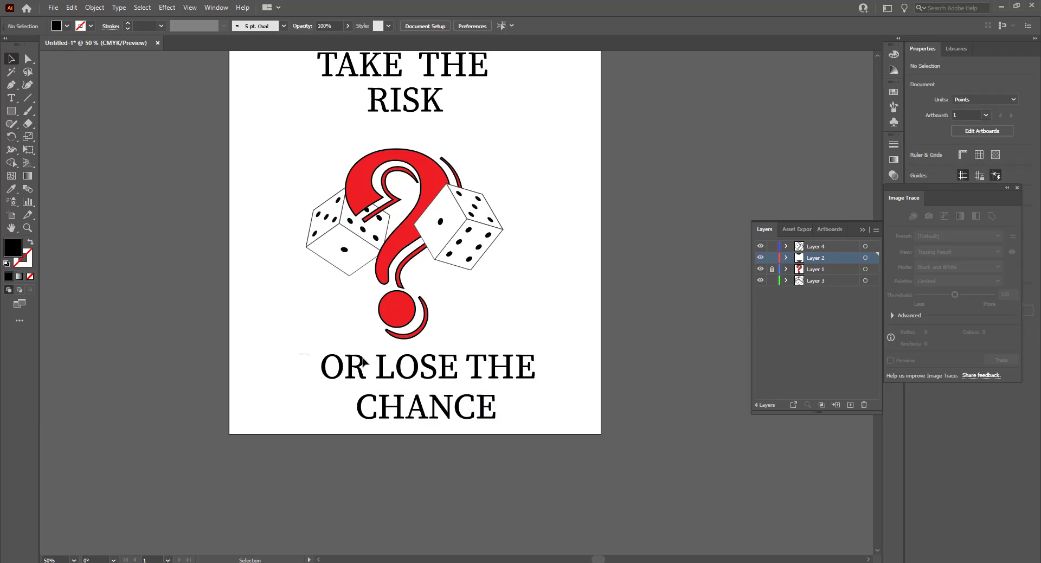
drag(359, 360, 637, 385)
Outline the stroke of OR LOSE THE and add a 4 pt offset path.
click(94, 7)
mouse_move(106, 265)
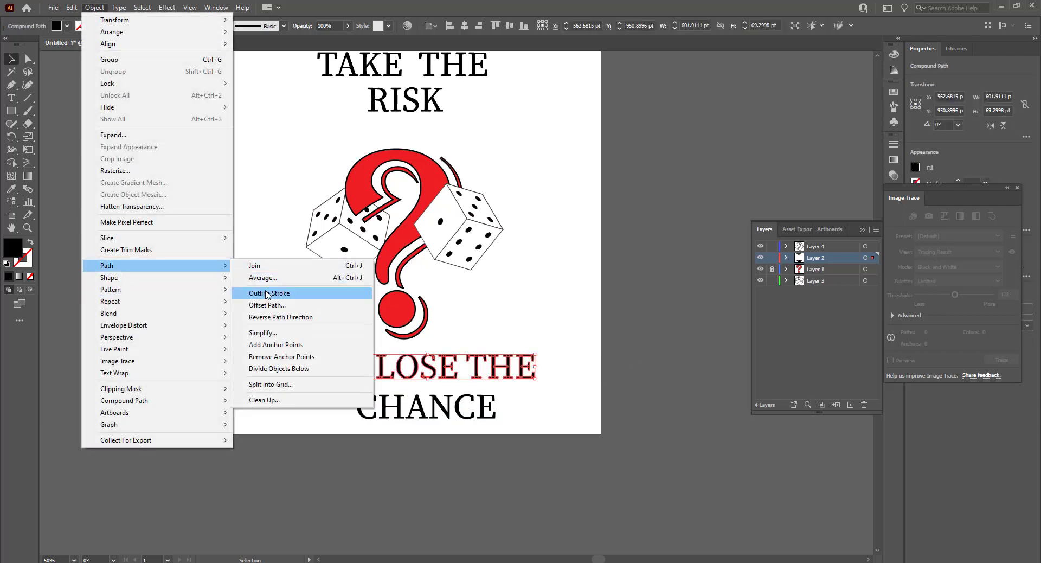
click(268, 293)
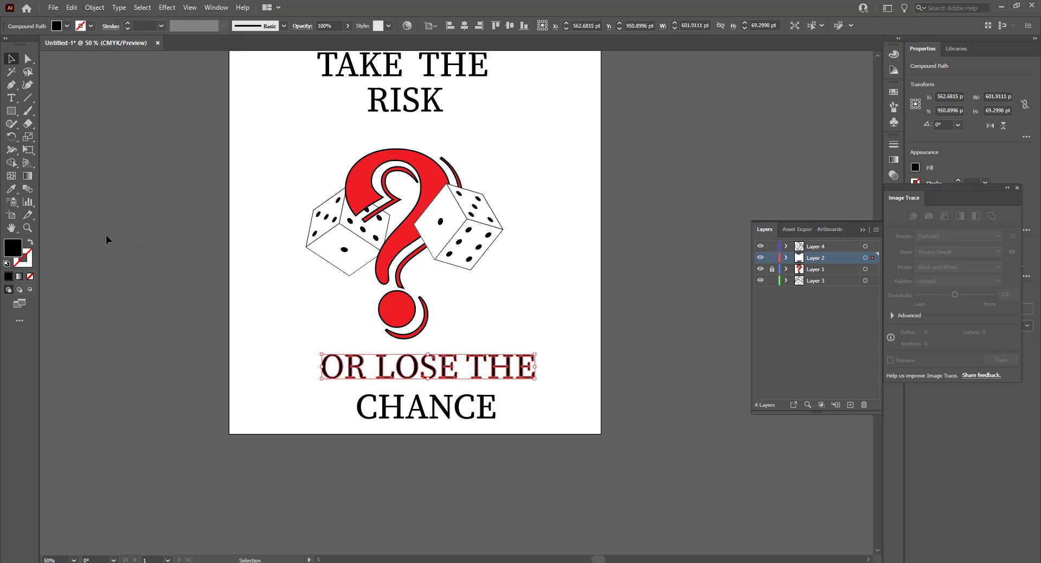
click(93, 7)
mouse_move(107, 266)
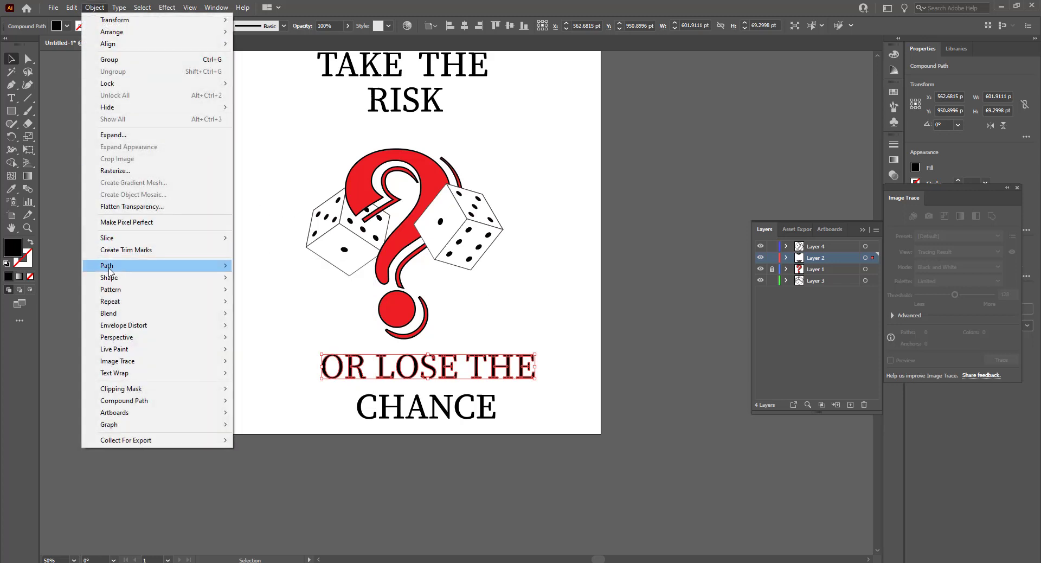
click(297, 305)
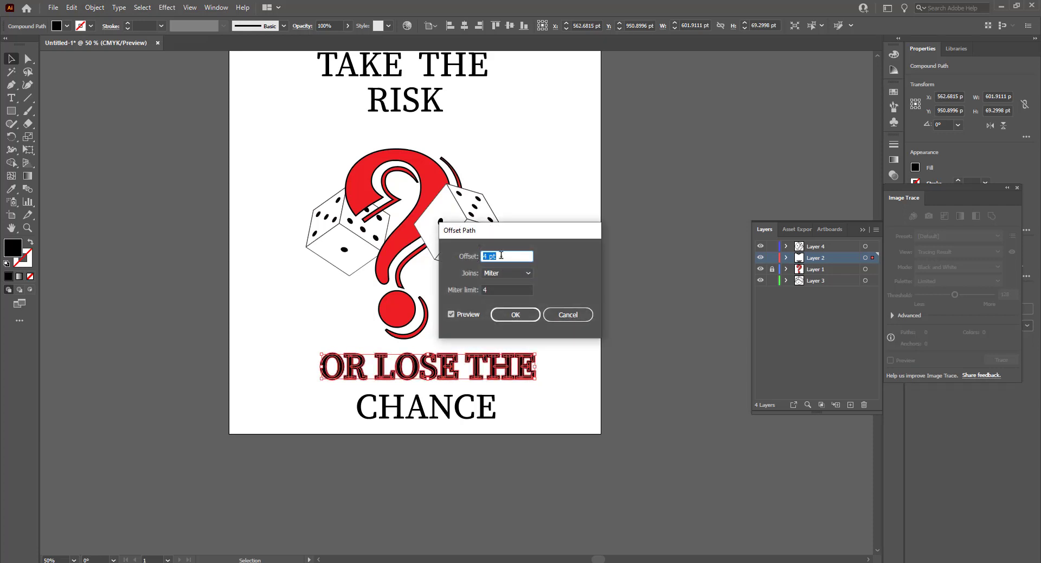
click(516, 315)
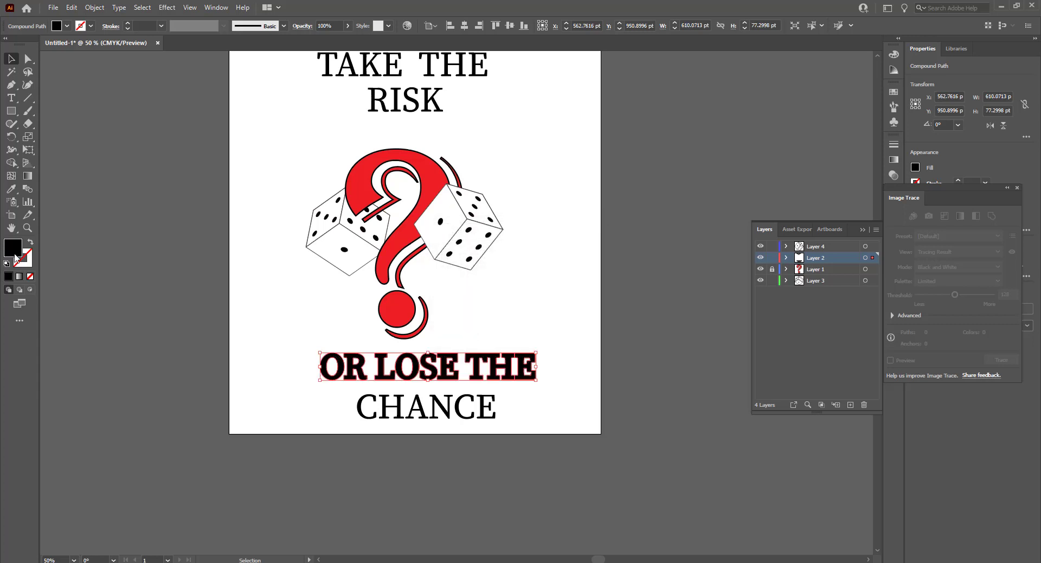
Fill the OR LOSE THE offset outline with bright red F90047.
double_click(13, 248)
drag(478, 247, 516, 217)
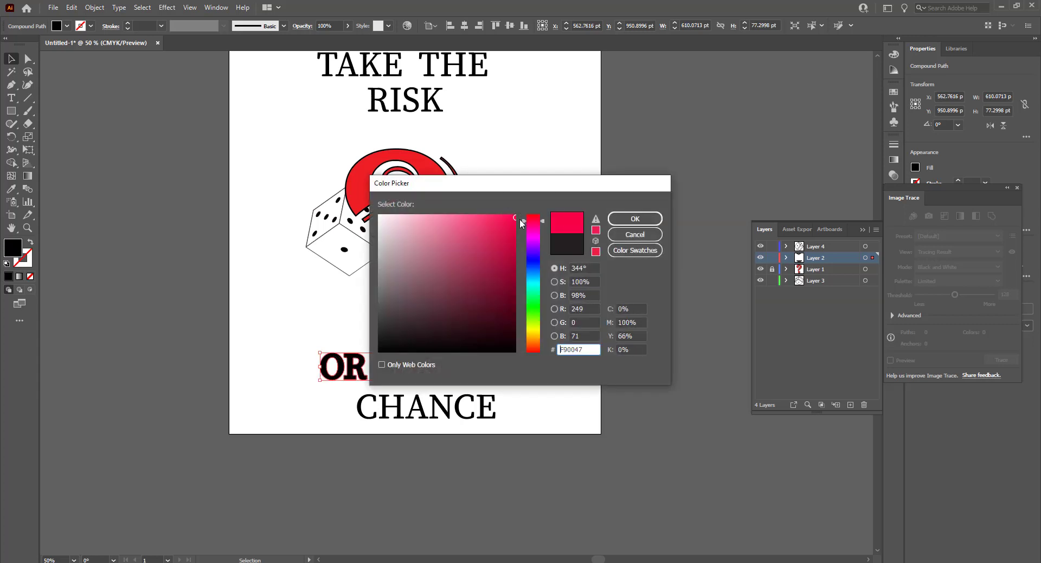
click(635, 218)
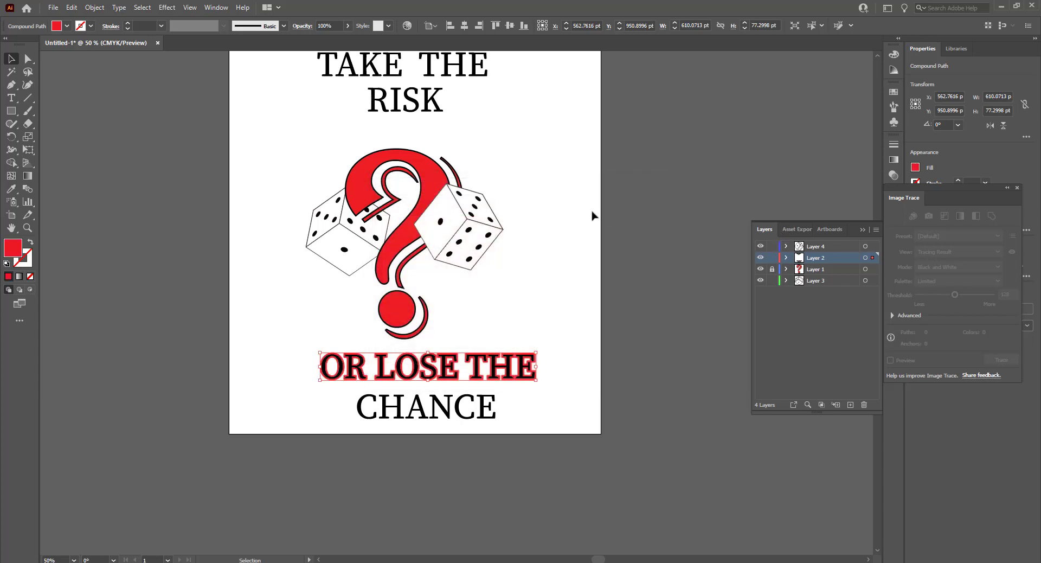
click(593, 215)
Select CHANCE, nudge it slightly left, and add an offset path outline.
scroll(592, 216, down, 2)
drag(320, 367, 662, 405)
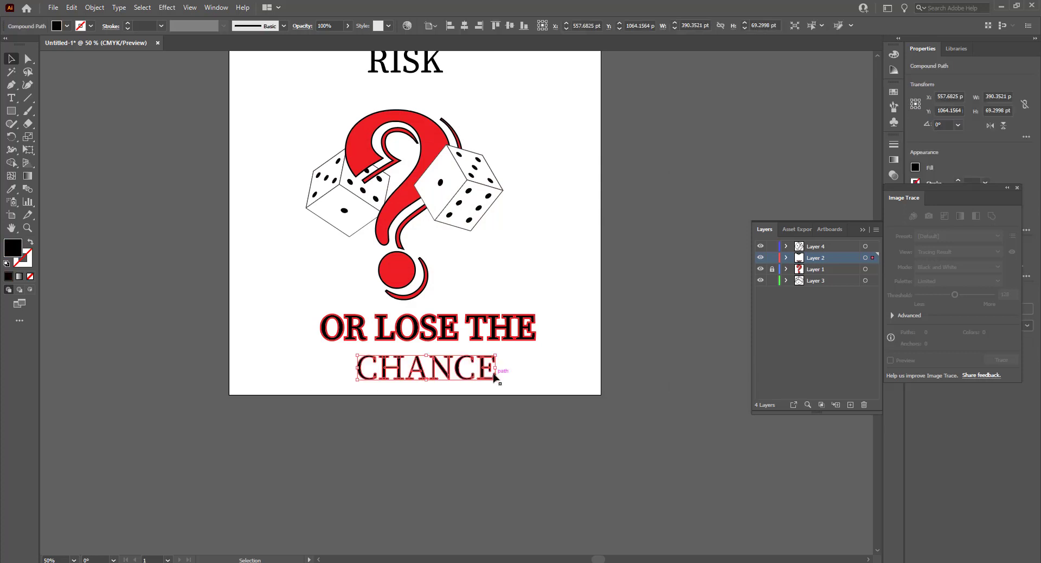
drag(483, 369, 483, 370)
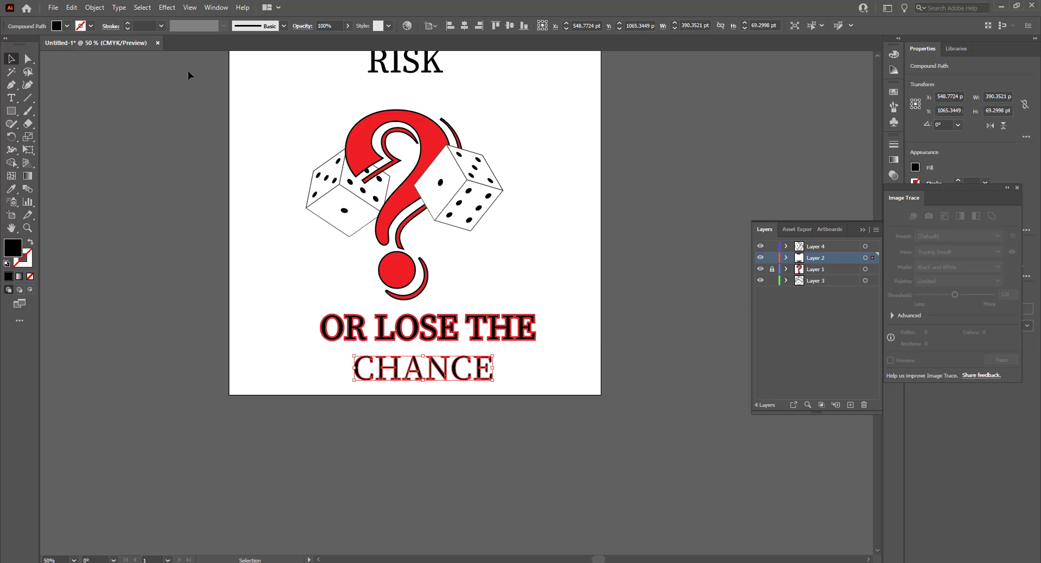
click(94, 8)
mouse_move(107, 266)
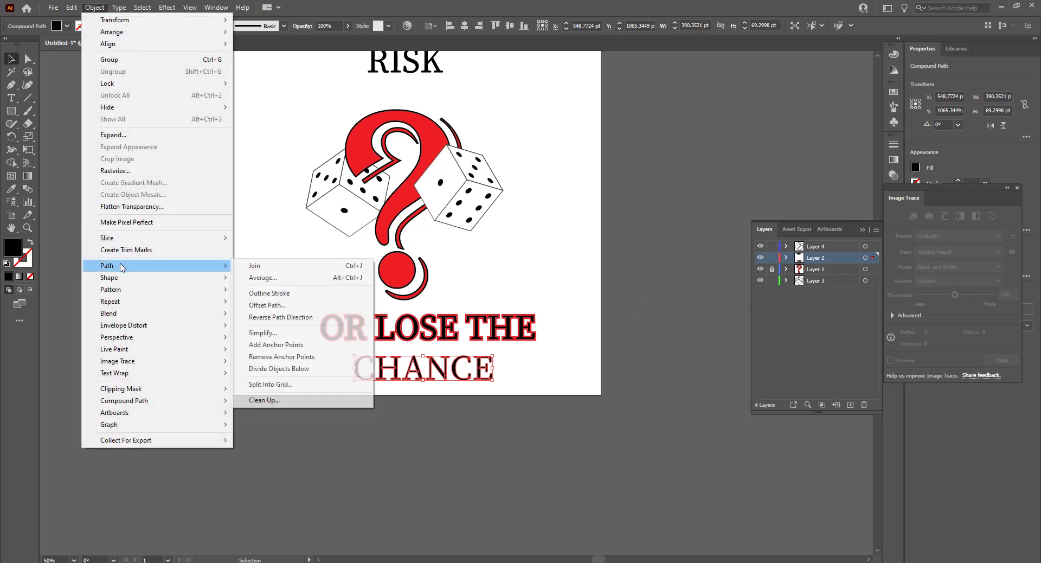
click(267, 305)
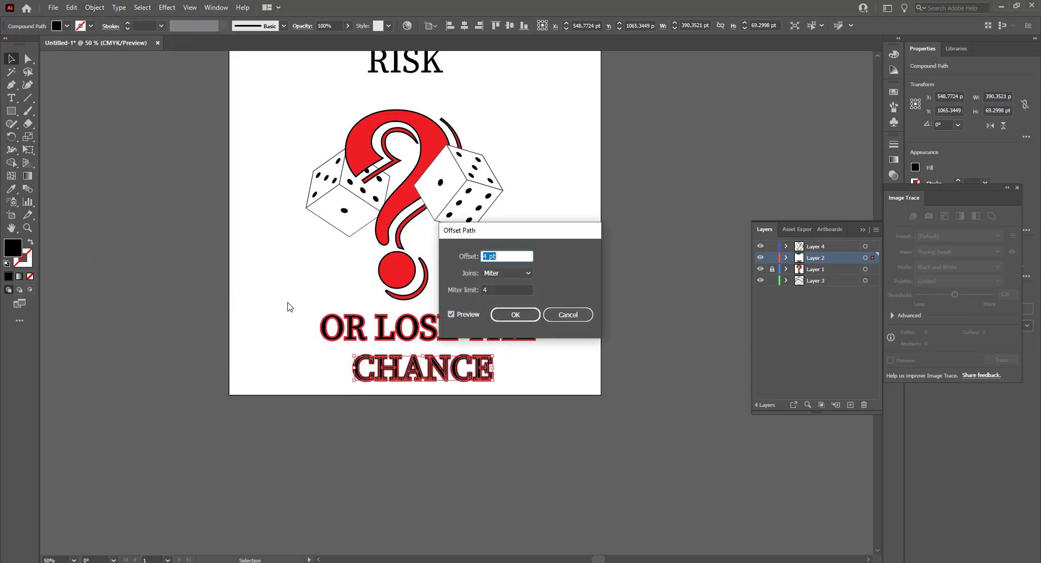
click(515, 316)
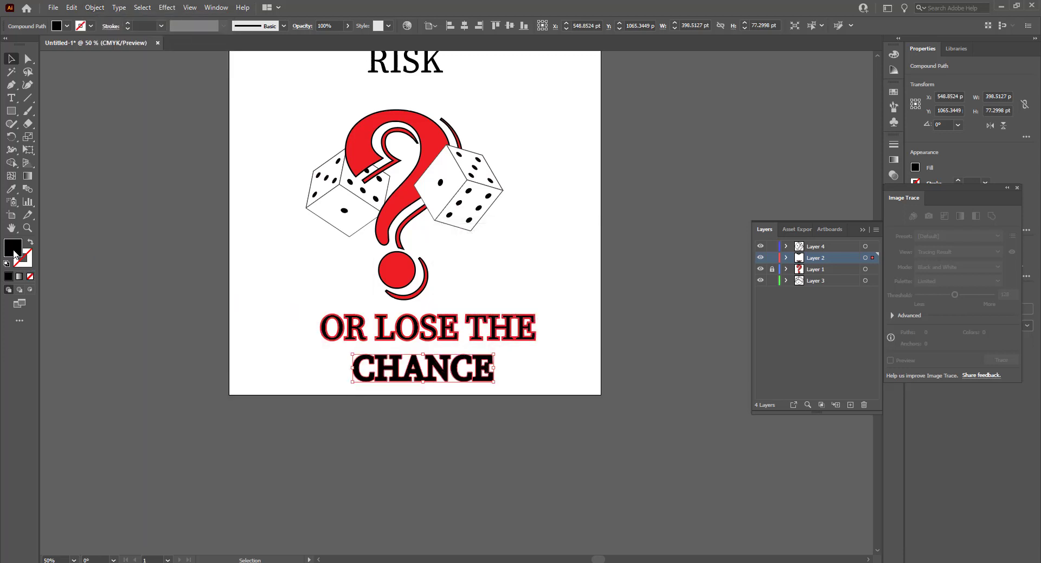
Fill the CHANCE offset outline with red ED1C24.
double_click(13, 249)
drag(545, 222, 545, 199)
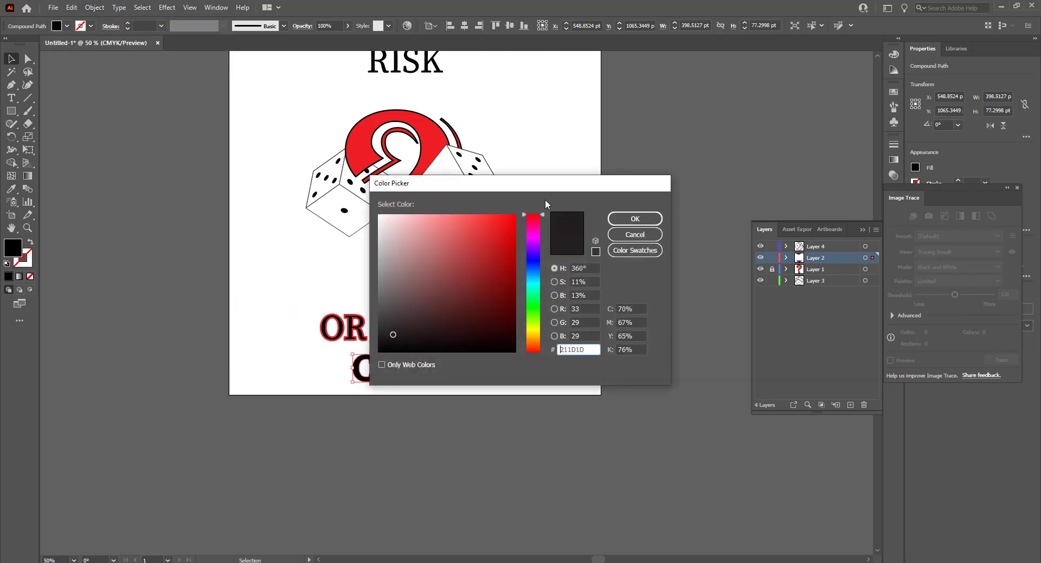
text(ED1C24)
click(635, 219)
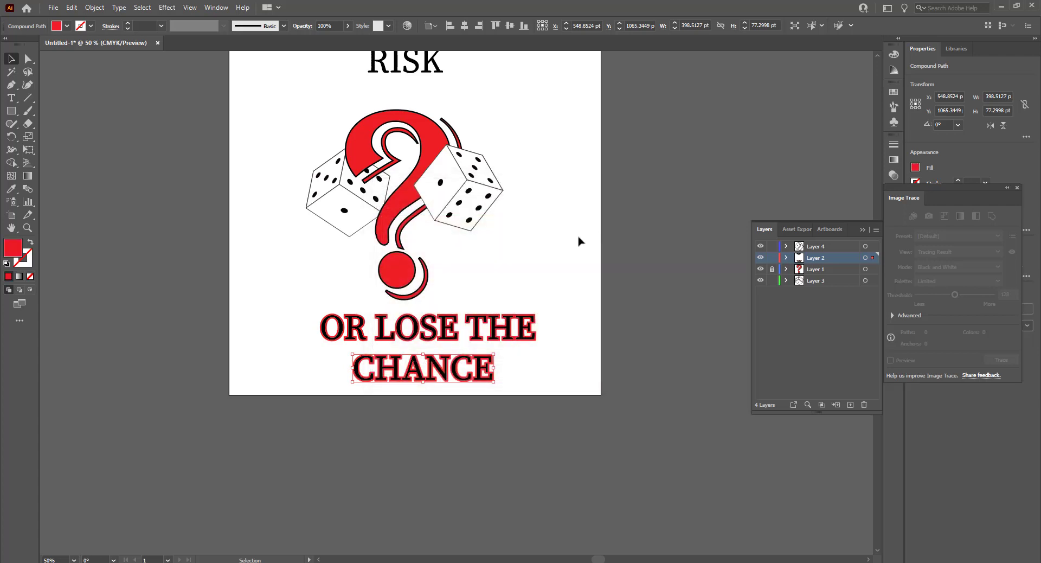
click(577, 241)
Move CHANCE slightly up and left.
scroll(577, 241, up, 2)
scroll(577, 241, up, 1)
drag(336, 426, 667, 477)
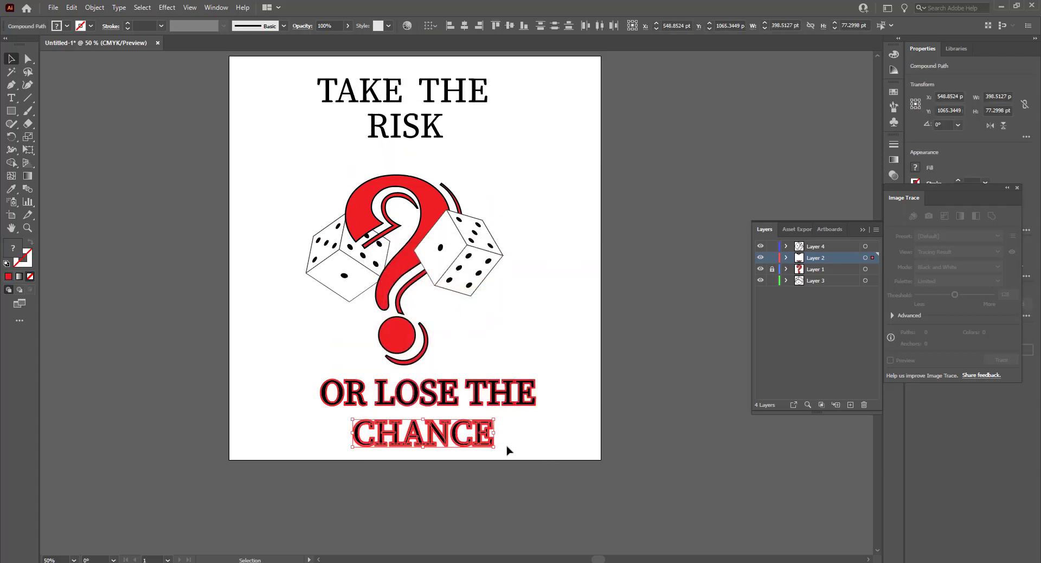
drag(487, 437, 481, 432)
Give TAKE THE an offset path outline filled in red.
click(561, 374)
scroll(564, 372, up, 2)
scroll(404, 265, up, 2)
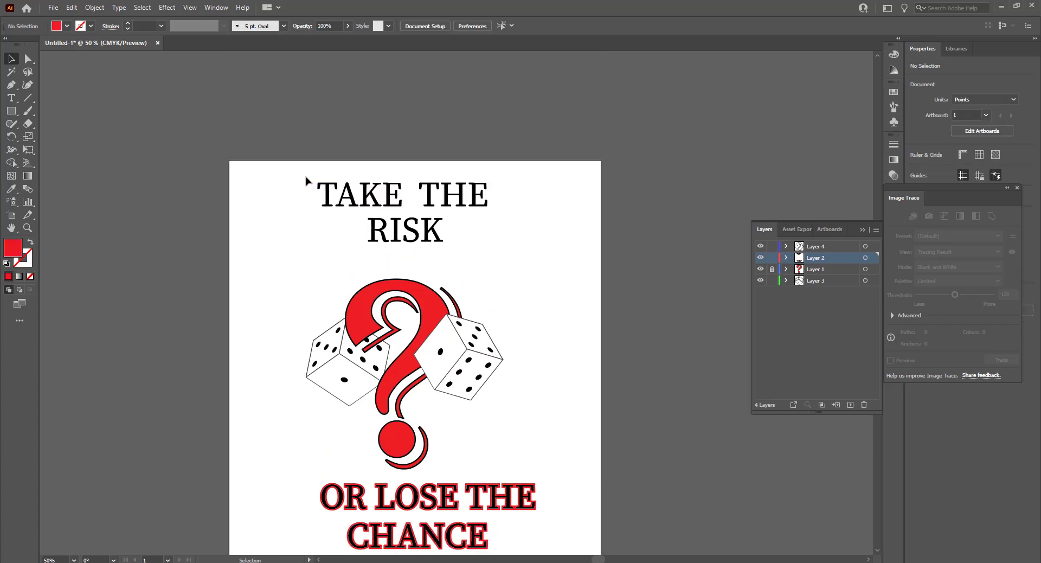
drag(305, 176, 516, 202)
click(92, 7)
mouse_move(106, 265)
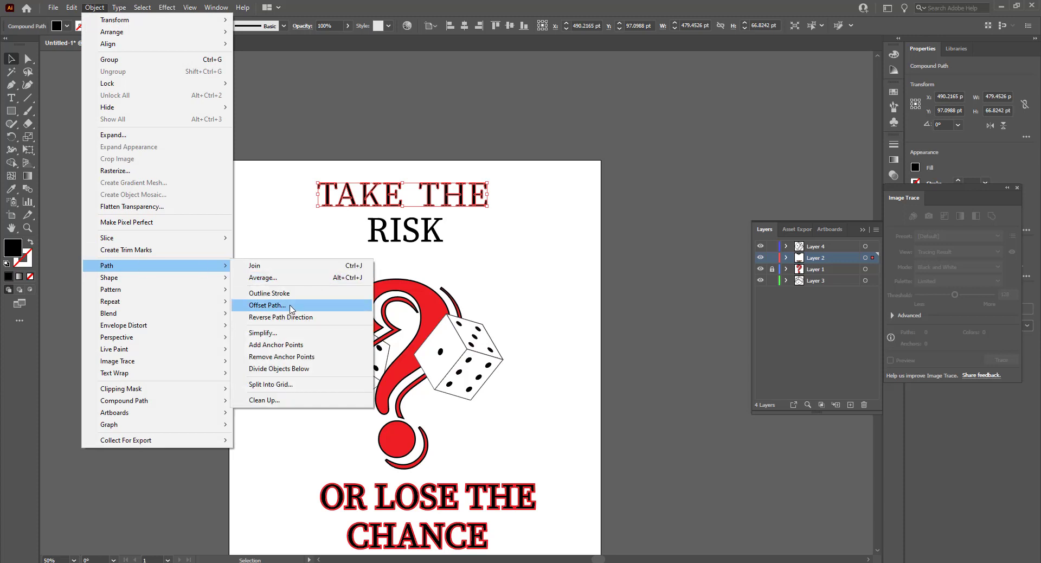
click(292, 305)
click(519, 317)
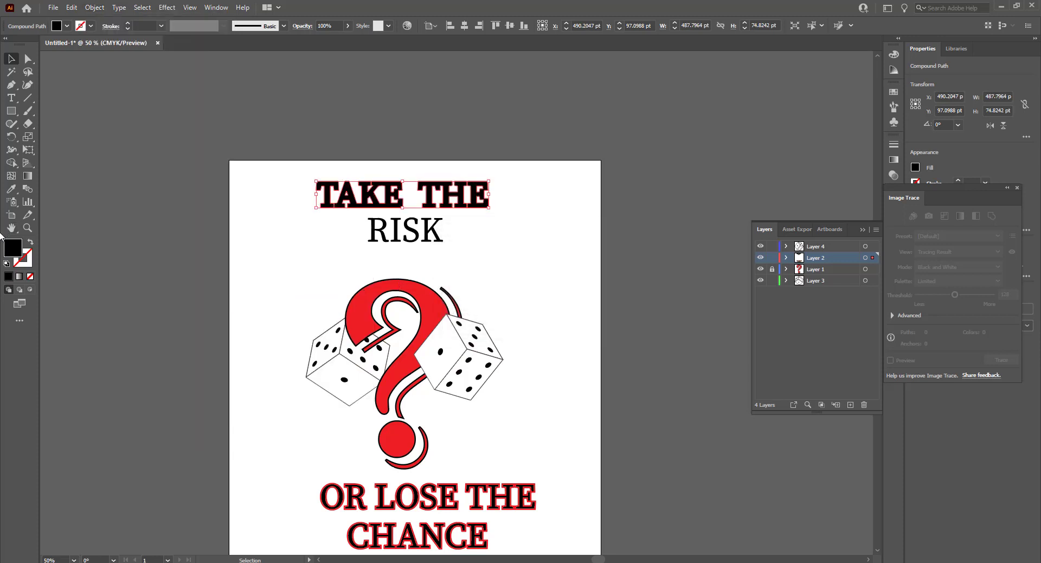
double_click(11, 248)
drag(549, 220, 543, 208)
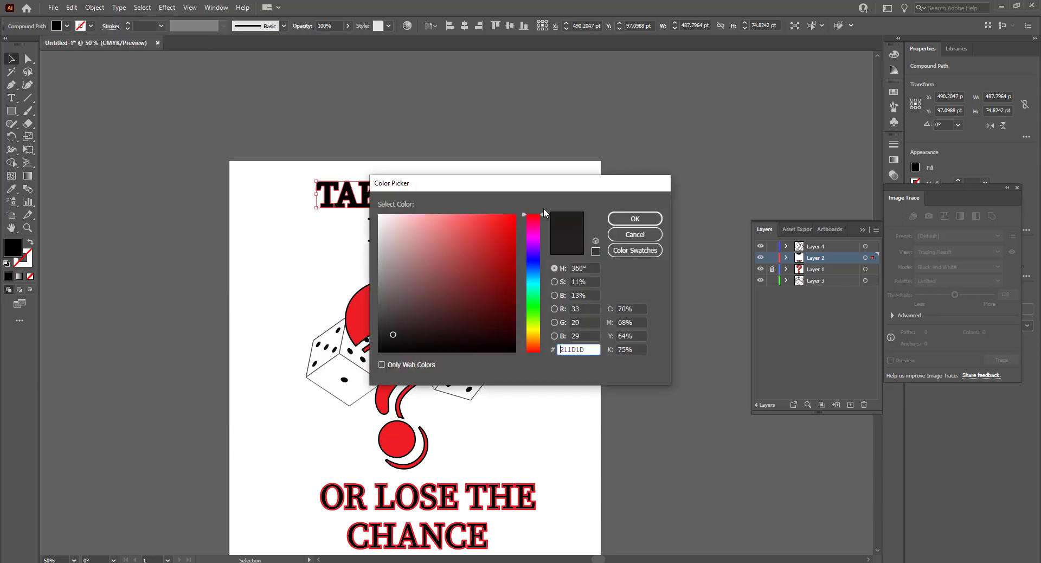
click(502, 214)
click(635, 218)
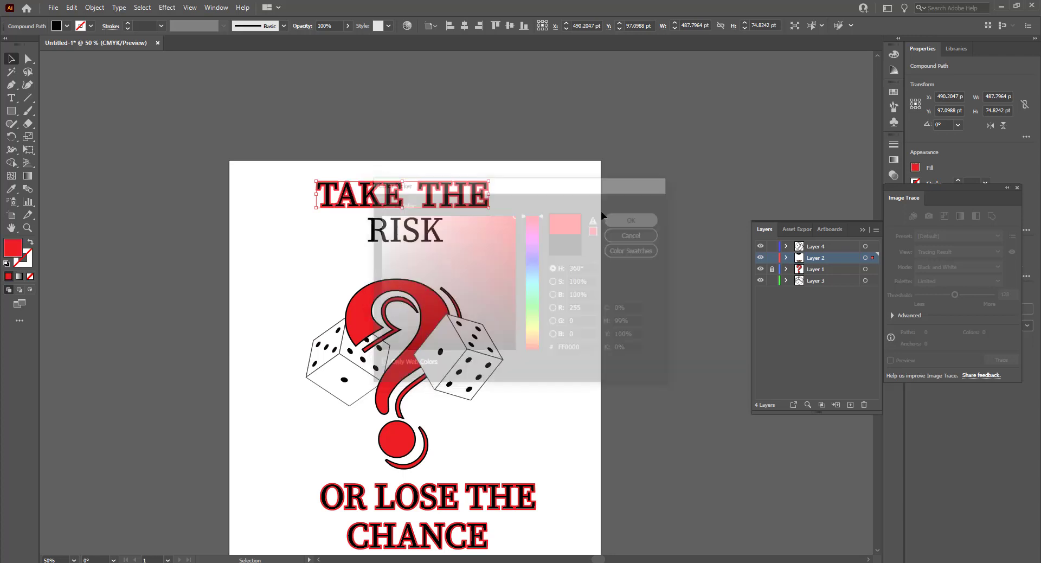
Nudge RISK left and give it an offset outline filled with red F70303.
click(379, 233)
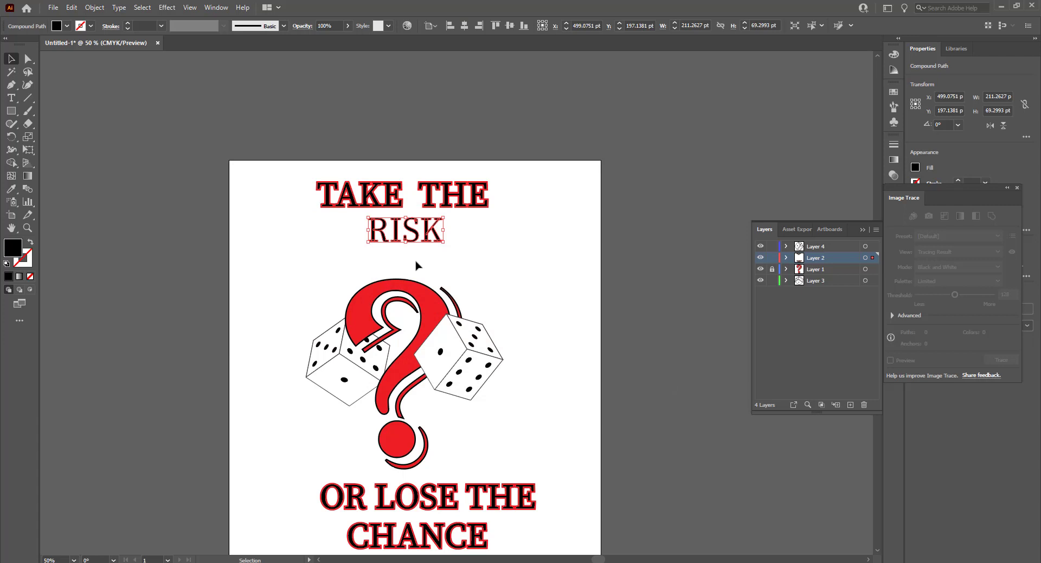
key(Left)
key(Left)
key(Left)
key(Left)
key(Left)
key(Left)
key(Left)
key(Left)
key(Left)
key(Left)
key(Left)
key(Left)
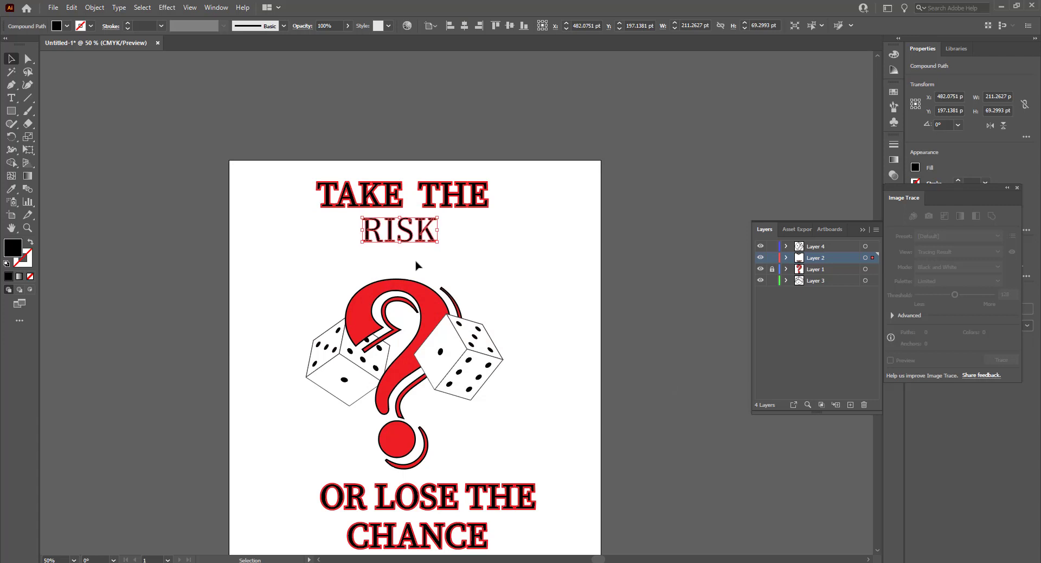
click(95, 7)
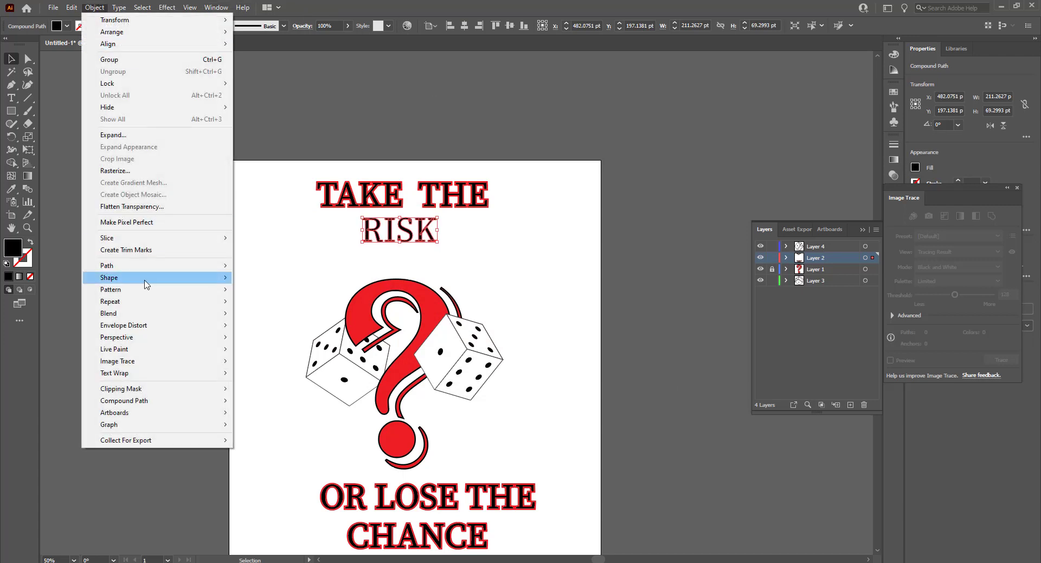
click(269, 307)
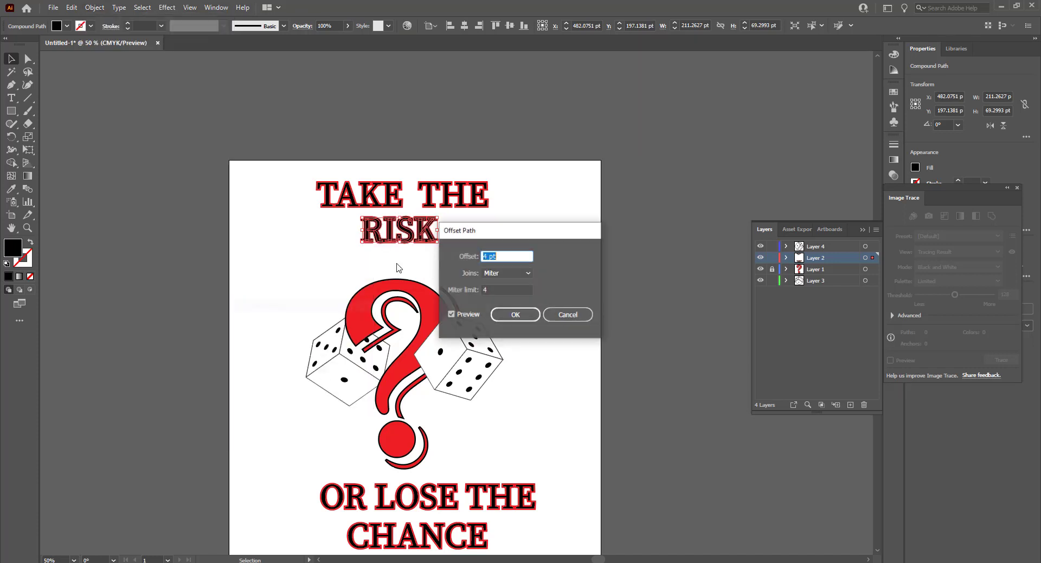
click(515, 315)
double_click(12, 249)
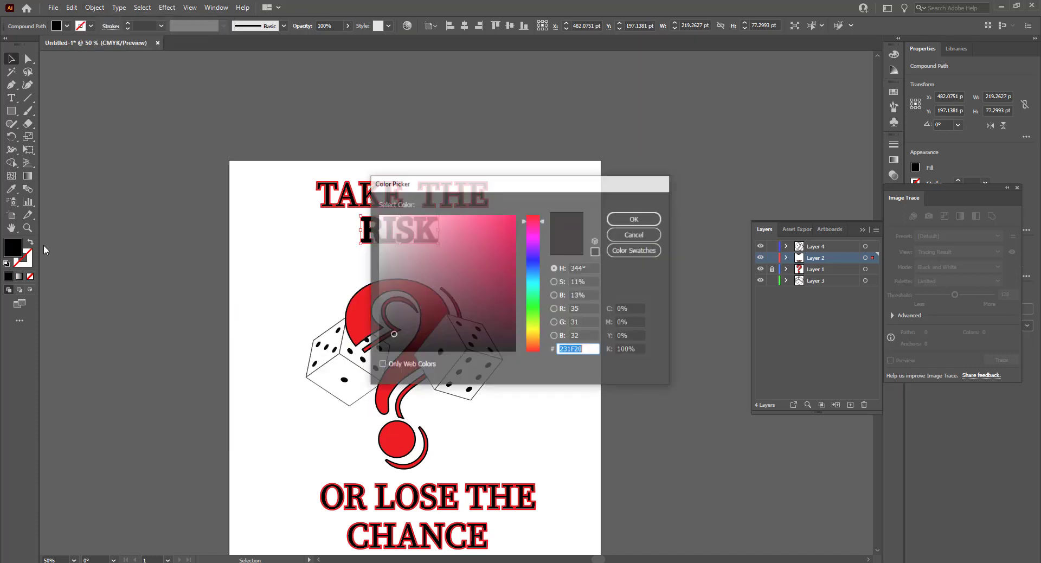
text(F70303)
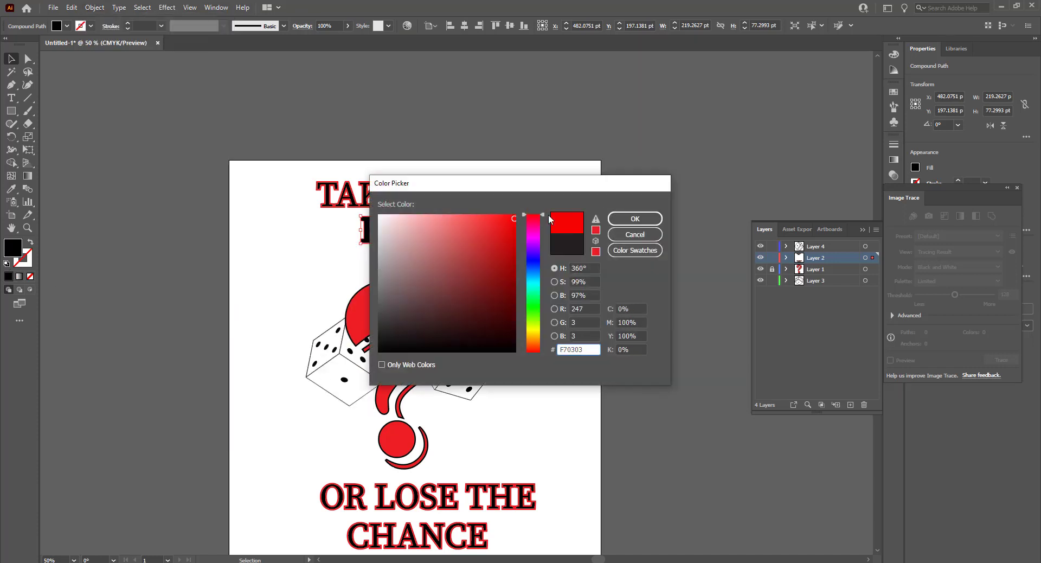
click(635, 218)
click(540, 220)
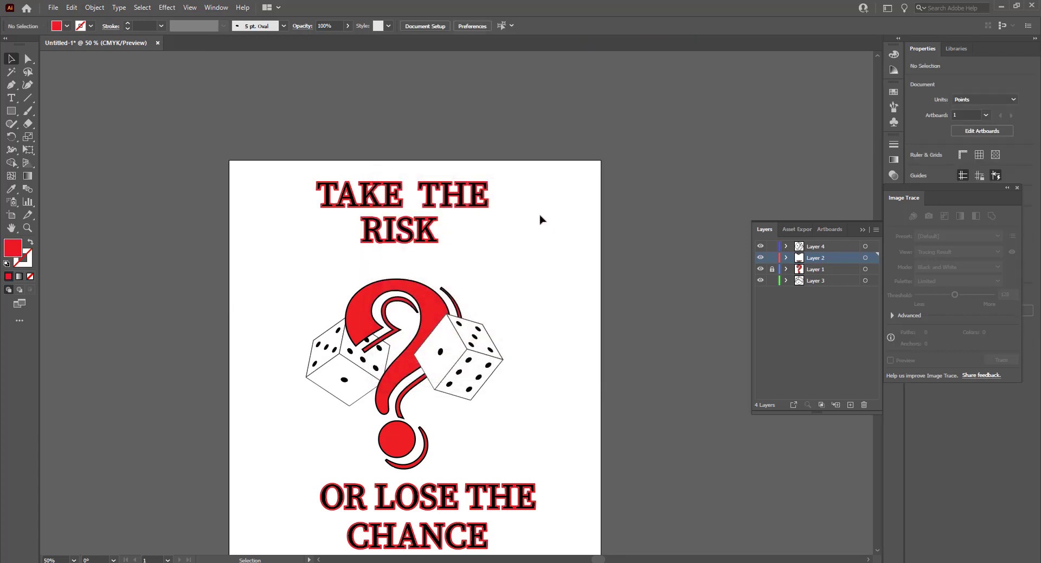
scroll(540, 220, down, 3)
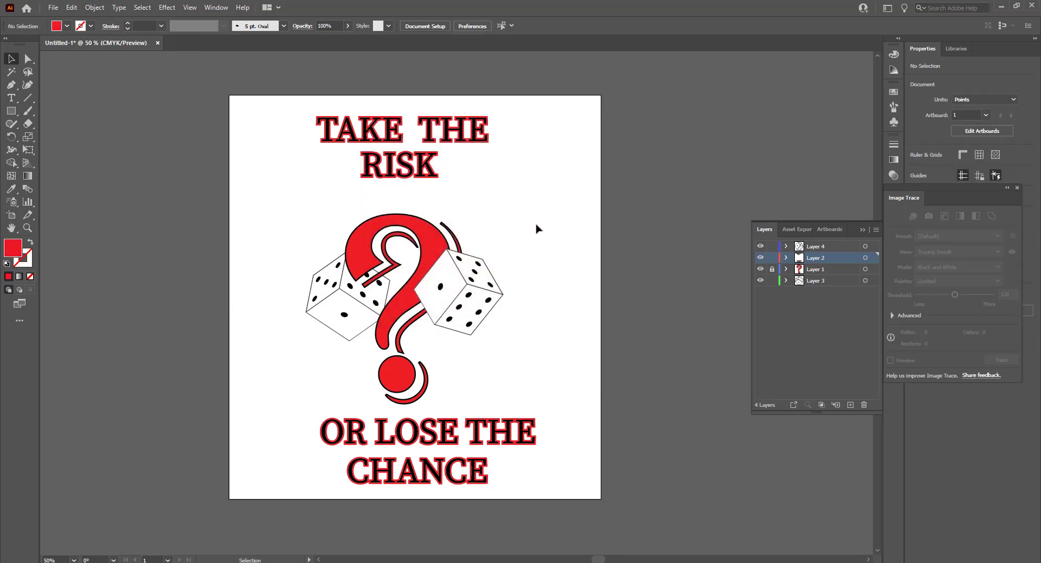
Reposition the OR LOSE THE and CHANCE lines centred under the question mark.
mouse_move(284, 434)
mouse_down()
mouse_move(494, 509)
mouse_move(470, 476)
mouse_up()
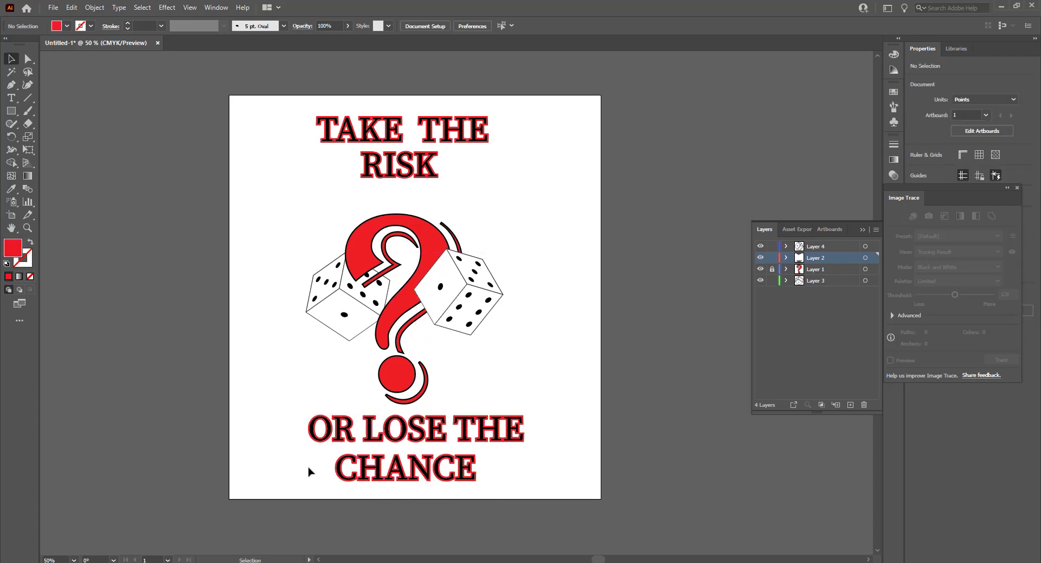
drag(309, 472, 604, 522)
key(Right)
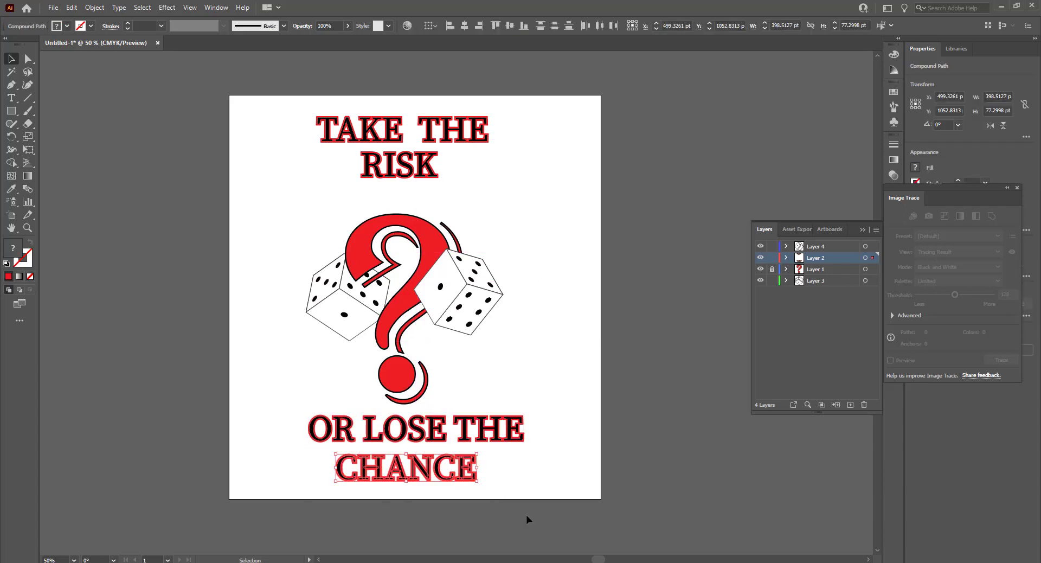
key(Right)
key(Right)
key(Right)
key(Right)
key(Right)
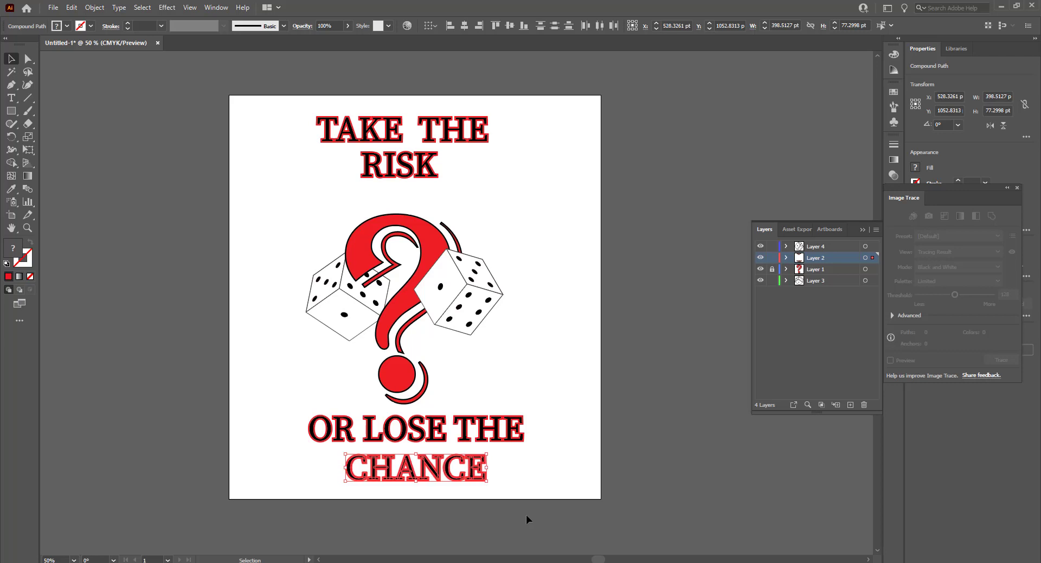
click(579, 481)
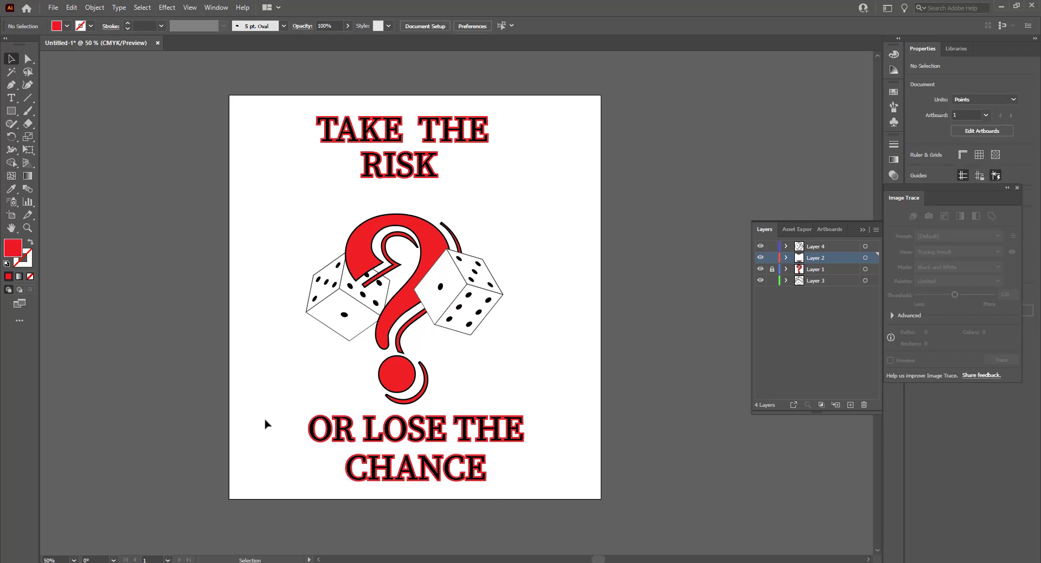
click(528, 447)
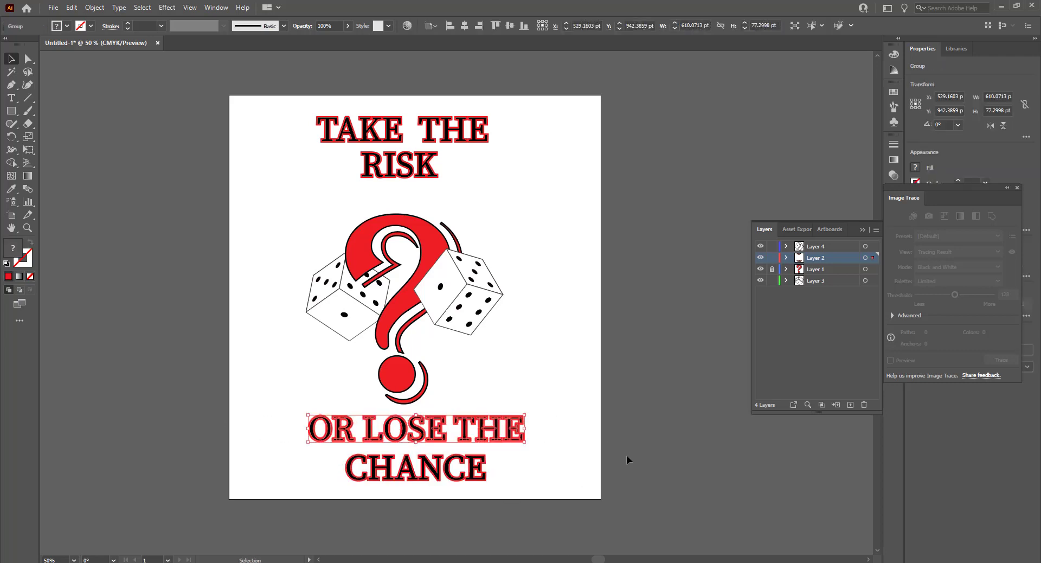
drag(304, 465, 535, 490)
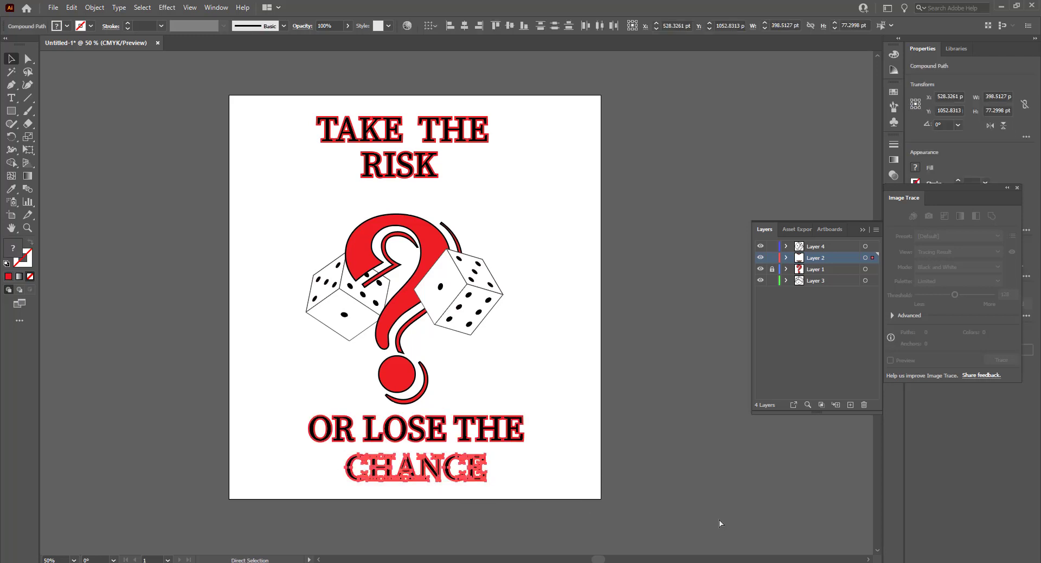
drag(438, 476, 428, 472)
click(547, 482)
scroll(569, 474, up, 1)
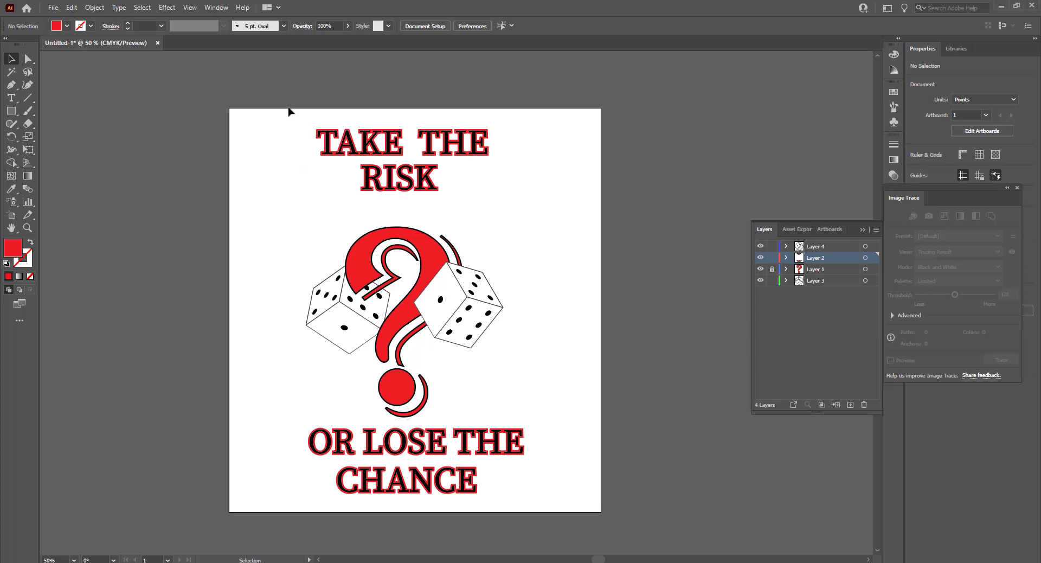
Shift all the poster artwork slightly upward.
key(ctrl+a)
drag(461, 285, 459, 282)
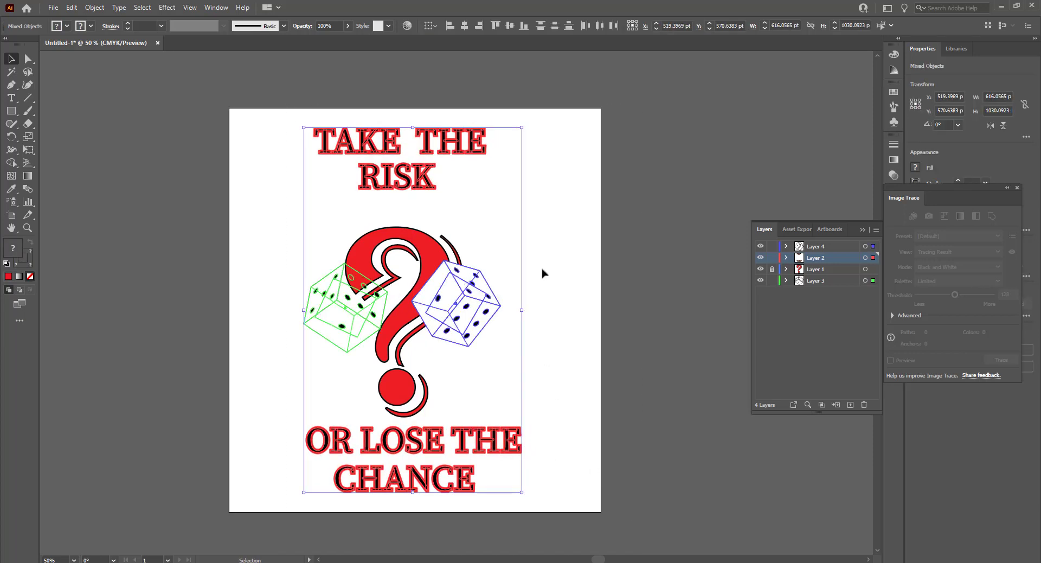
click(545, 273)
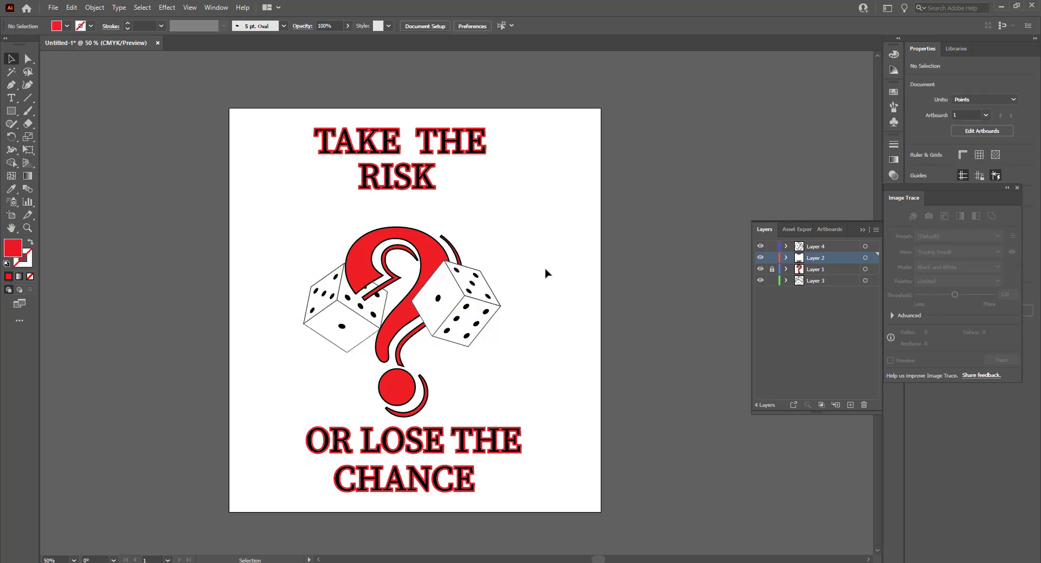